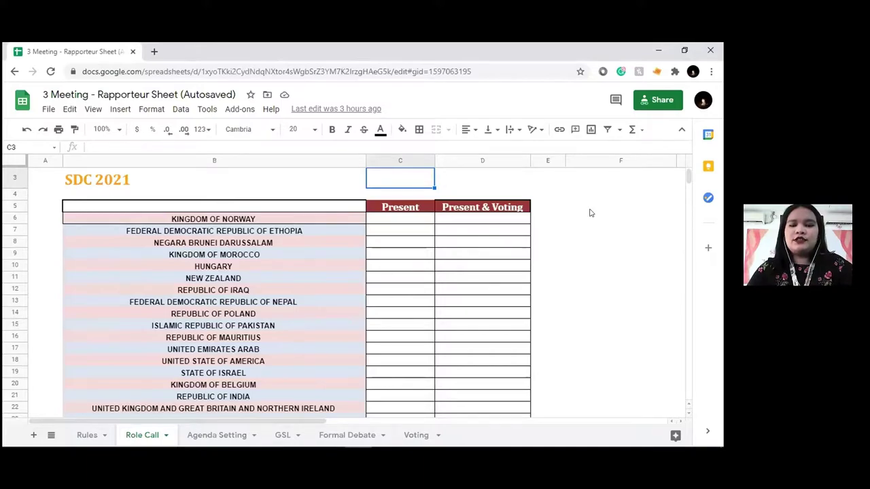
Mark Kingdom of Norway as Present in the roll call by entering 1 in C6
{"action": "scroll", "coordinate": [618, 211], "scroll_direction": "down", "scroll_amount": 1}
{"action": "scroll", "coordinate": [689, 193], "scroll_direction": "down", "scroll_amount": 2}
{"action": "left_click_drag", "start_coordinate": [689, 193], "coordinate": [687, 173]}
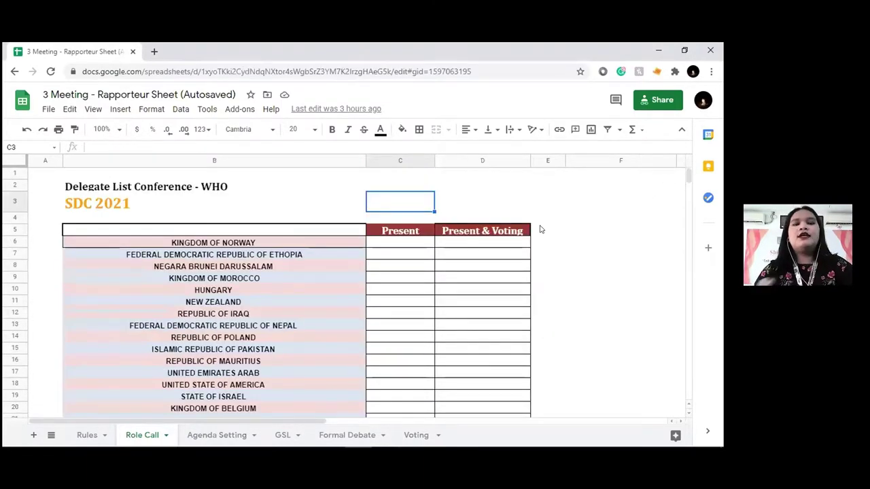
{"action": "left_click", "coordinate": [423, 241]}
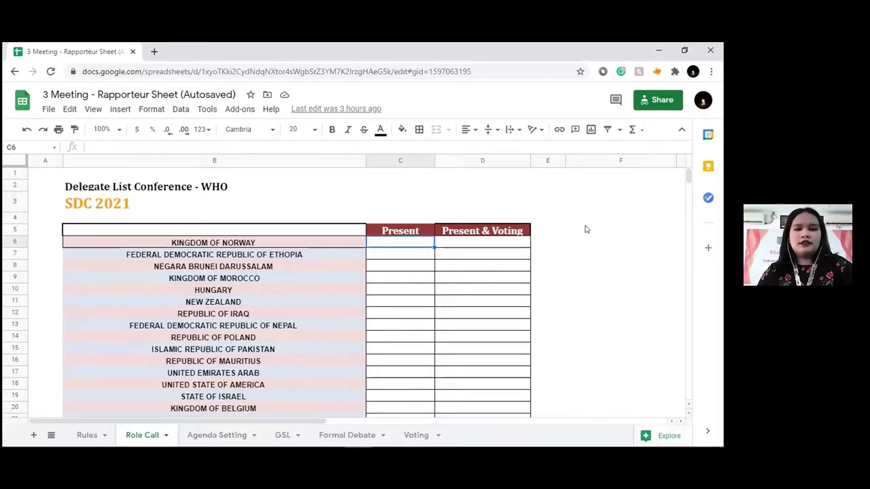
{"action": "scroll", "coordinate": [586, 229], "scroll_direction": "down", "scroll_amount": 1}
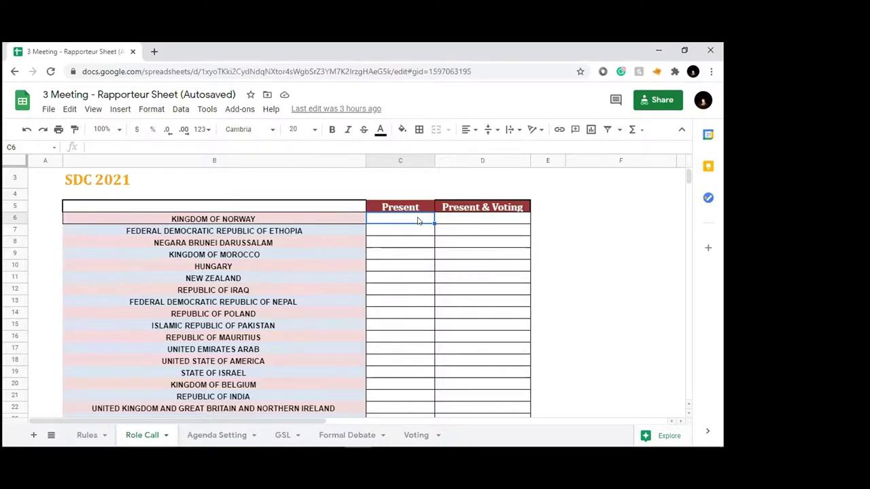
{"action": "type", "text": "1"}
{"action": "left_click", "coordinate": [454, 232]}
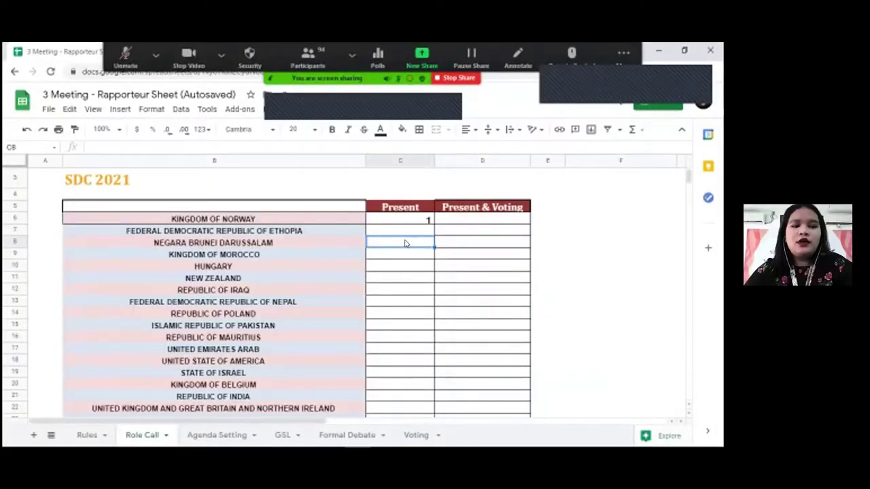
Enter 1 under Present & Voting for Negara Brunei Darussalam and Kingdom of Morocco
{"action": "left_click", "coordinate": [405, 243]}
{"action": "left_click", "coordinate": [453, 245]}
{"action": "type", "text": "1"}
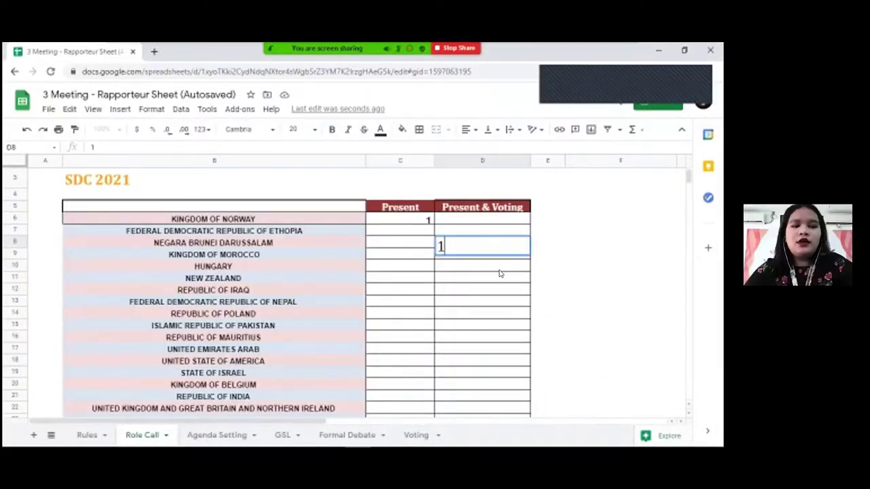
{"action": "left_click", "coordinate": [500, 271]}
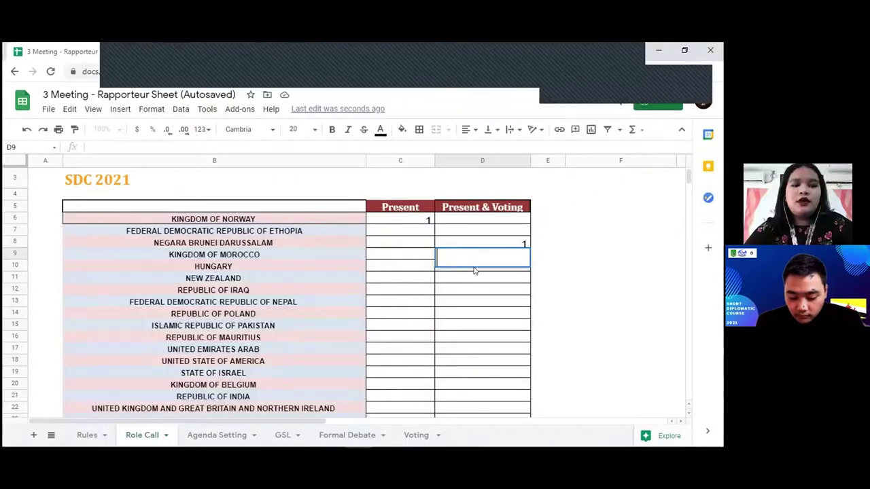
{"action": "type", "text": "1"}
{"action": "left_click", "coordinate": [560, 290]}
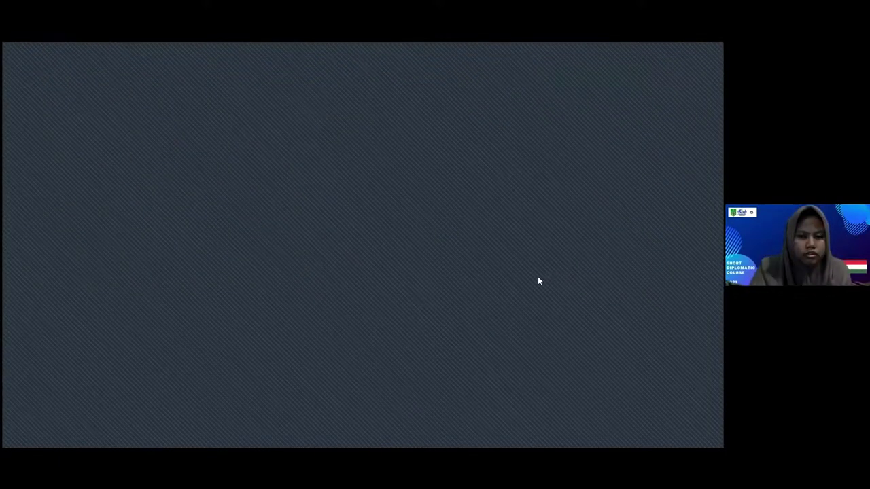
Enter 1 under Present & Voting for Hungary and New Zealand
{"action": "left_click", "coordinate": [501, 278]}
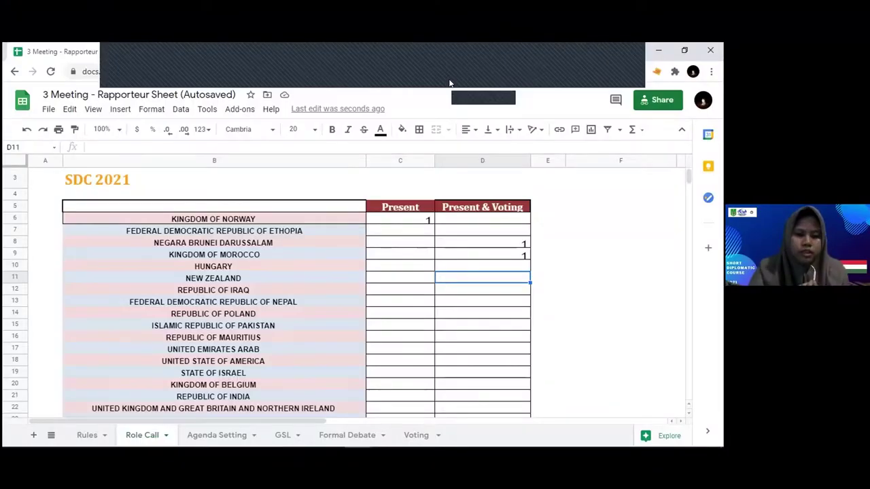
{"action": "left_click", "coordinate": [470, 267]}
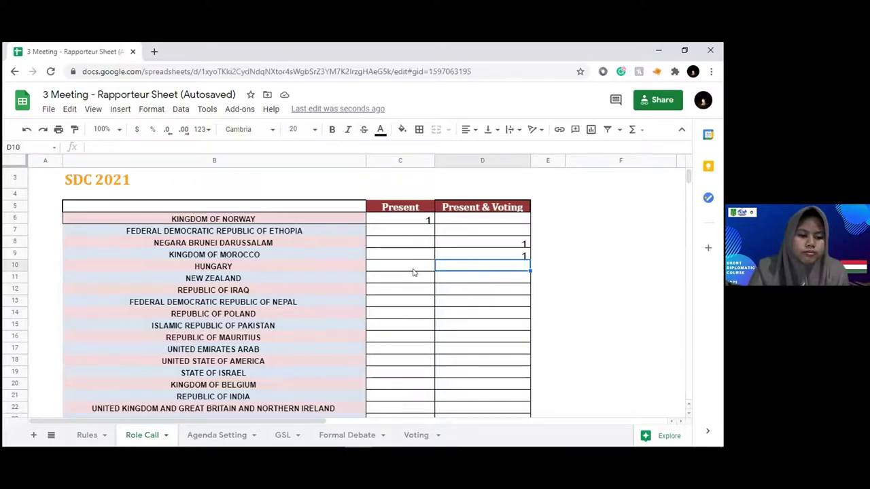
{"action": "type", "text": "1"}
{"action": "left_click", "coordinate": [450, 289]}
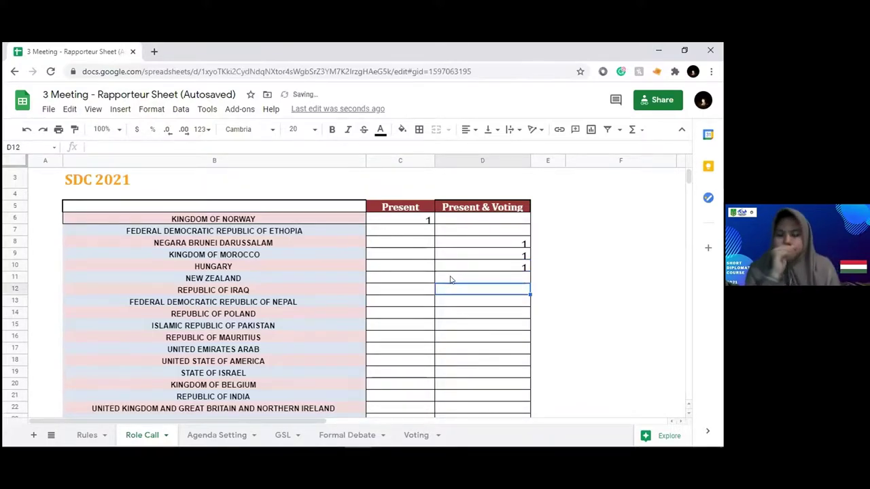
{"action": "left_click", "coordinate": [415, 278]}
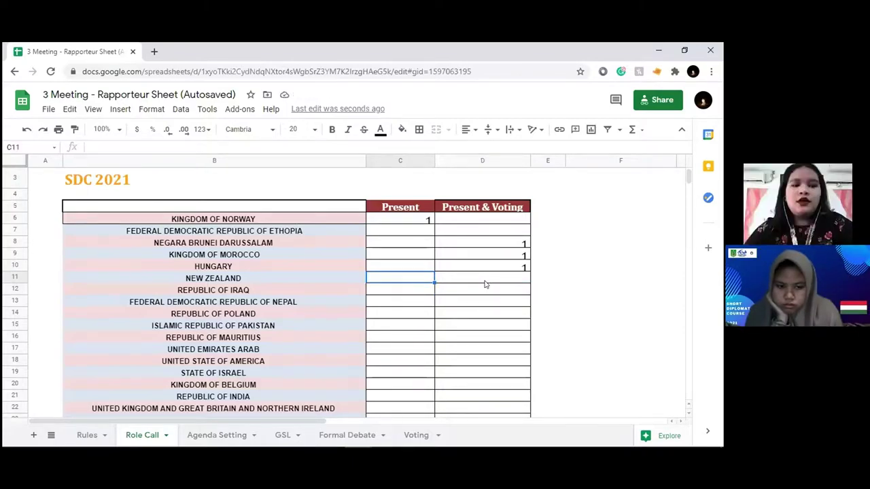
{"action": "left_click", "coordinate": [450, 275]}
{"action": "type", "text": "1"}
{"action": "key", "text": "Return"}
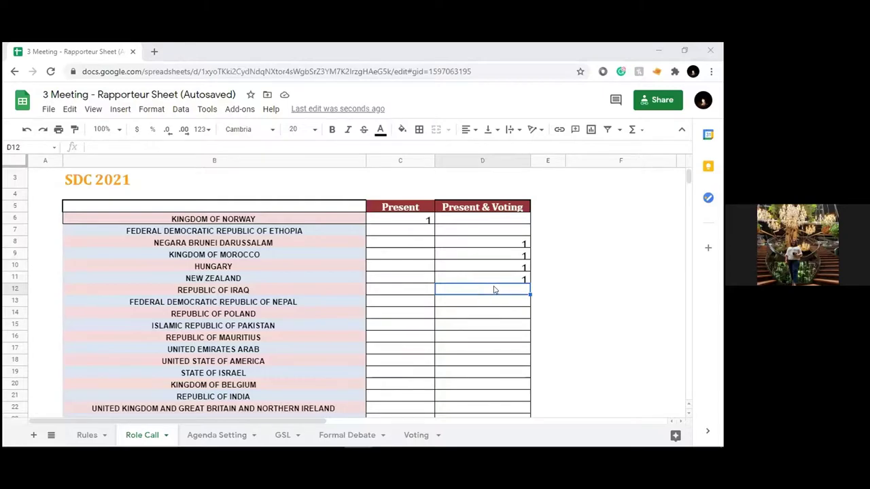
Record Republic of Iraq as Present & Voting with a 1 in D12
{"action": "left_click", "coordinate": [414, 291]}
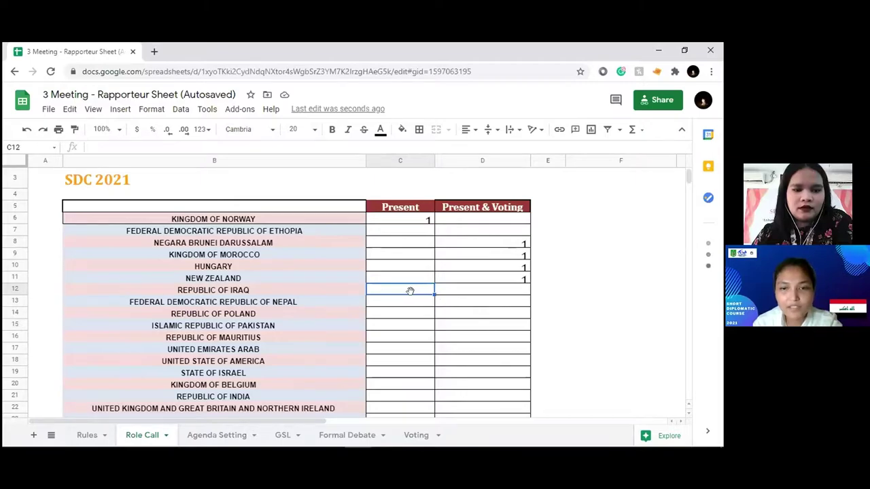
{"action": "left_click", "coordinate": [458, 291]}
{"action": "type", "text": "1"}
{"action": "left_click", "coordinate": [448, 327]}
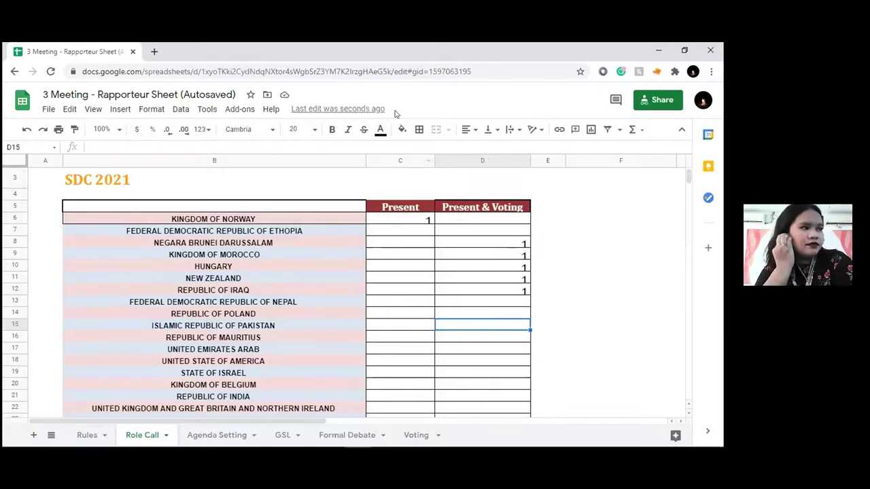
{"action": "left_click", "coordinate": [573, 248]}
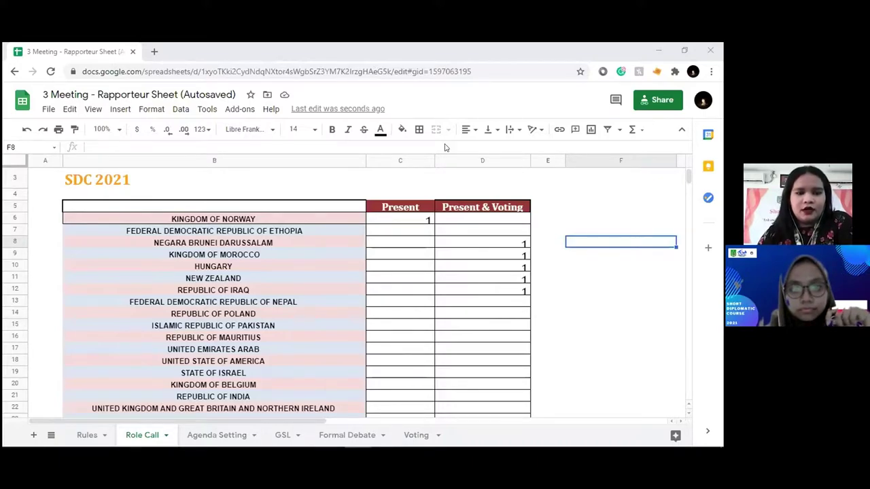
Enter 1 under Present & Voting for Republic of Poland and Federal Democratic Republic of Nepal
{"action": "left_click", "coordinate": [465, 313]}
{"action": "type", "text": "1"}
{"action": "left_click", "coordinate": [476, 300]}
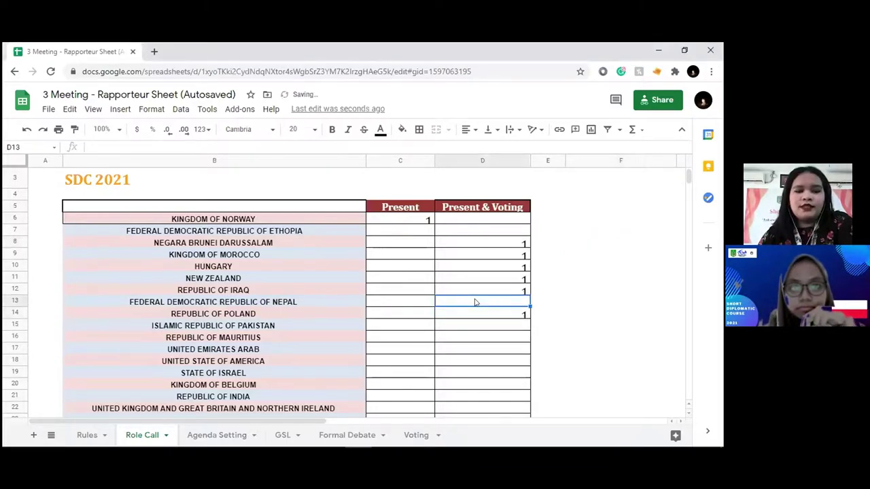
{"action": "type", "text": "1"}
Enter 1 under Present & Voting for Islamic Republic of Pakistan and Republic of Mauritius
{"action": "left_click", "coordinate": [484, 325]}
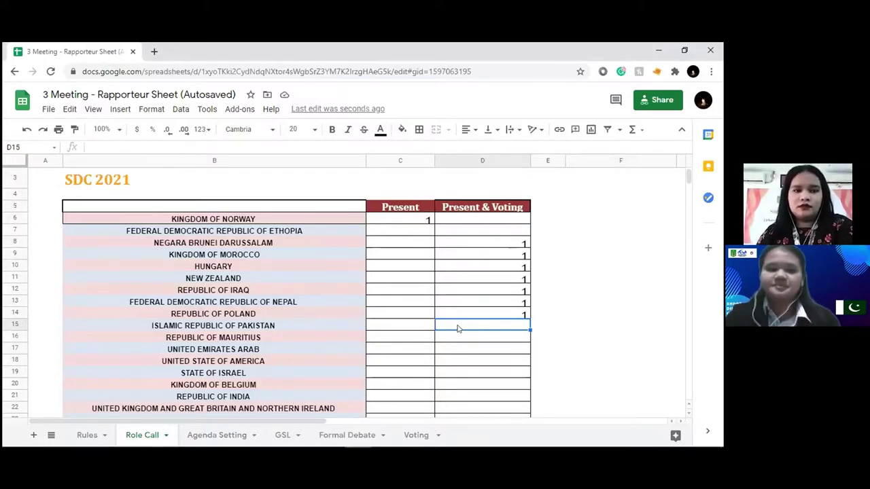
{"action": "type", "text": "1"}
{"action": "left_click", "coordinate": [554, 337]}
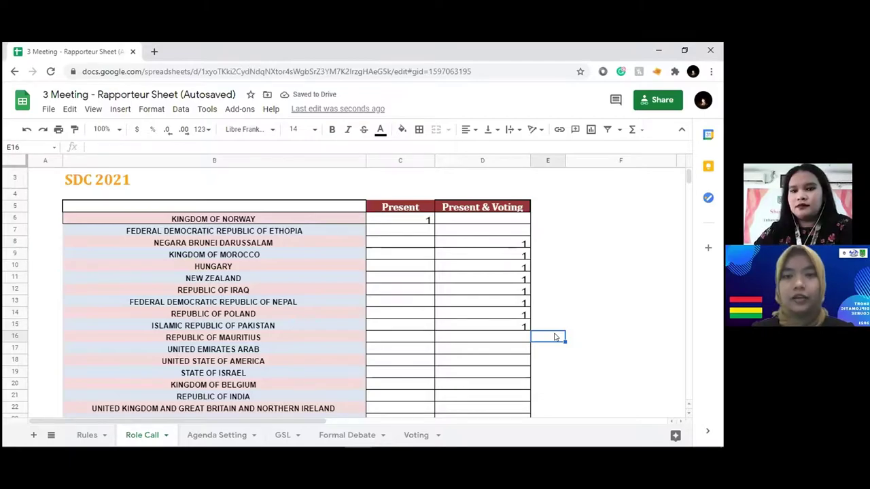
{"action": "left_click", "coordinate": [501, 334]}
{"action": "type", "text": "1"}
{"action": "left_click", "coordinate": [568, 328]}
Enter 1 under Present for United Emirates Arab and 1 under Present & Voting for United State of America
{"action": "scroll", "coordinate": [534, 334], "scroll_direction": "down", "scroll_amount": 2}
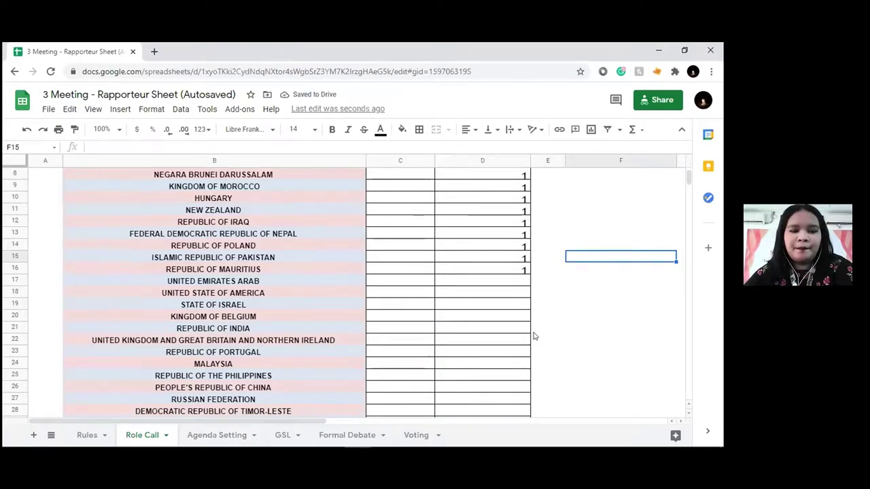
{"action": "left_click", "coordinate": [406, 278]}
{"action": "type", "text": "1"}
{"action": "left_click", "coordinate": [569, 269]}
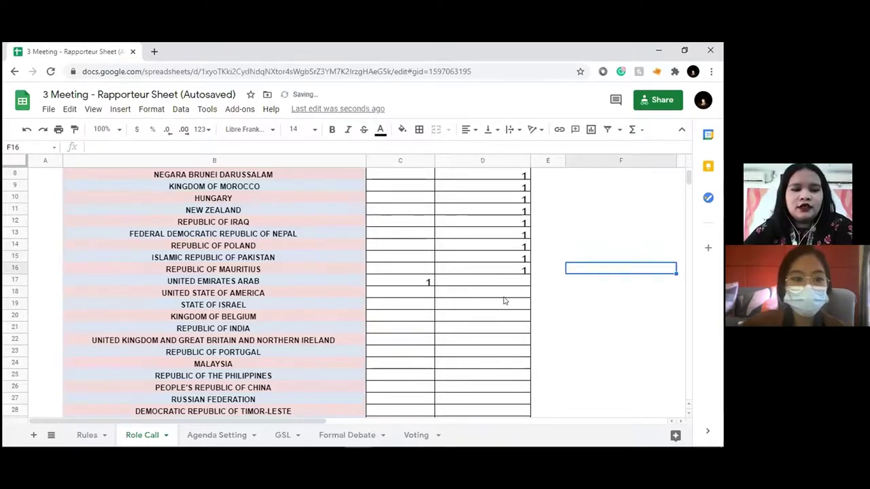
{"action": "left_click", "coordinate": [444, 292]}
{"action": "type", "text": "1"}
{"action": "key", "text": "Return"}
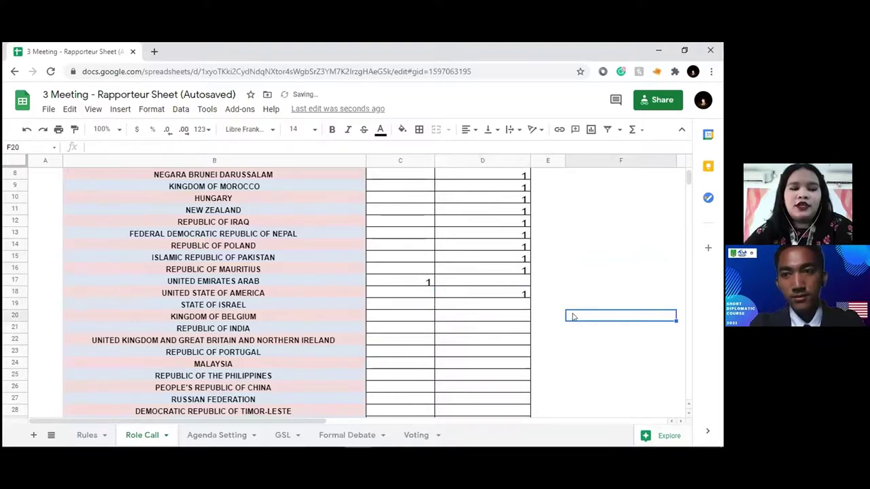
Record Kingdom of Belgium as Present & Voting with a 1 in D20
{"action": "scroll", "coordinate": [511, 303], "scroll_direction": "down", "scroll_amount": 1}
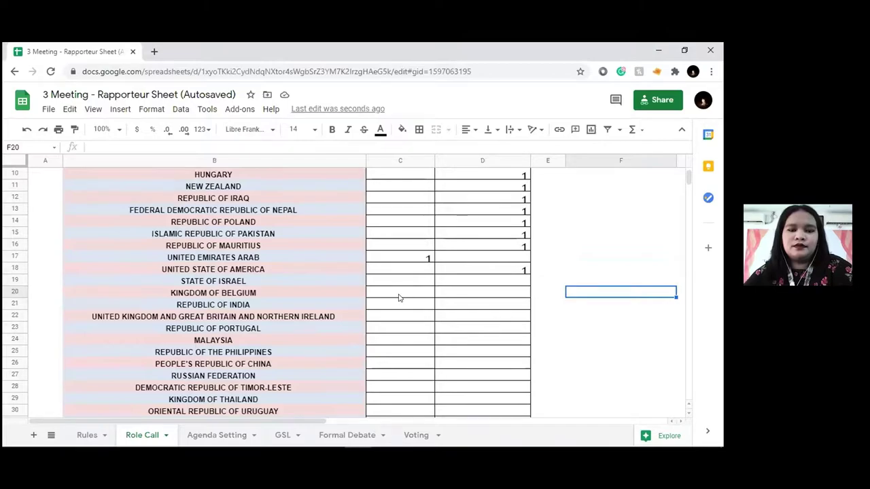
{"action": "left_click", "coordinate": [399, 294]}
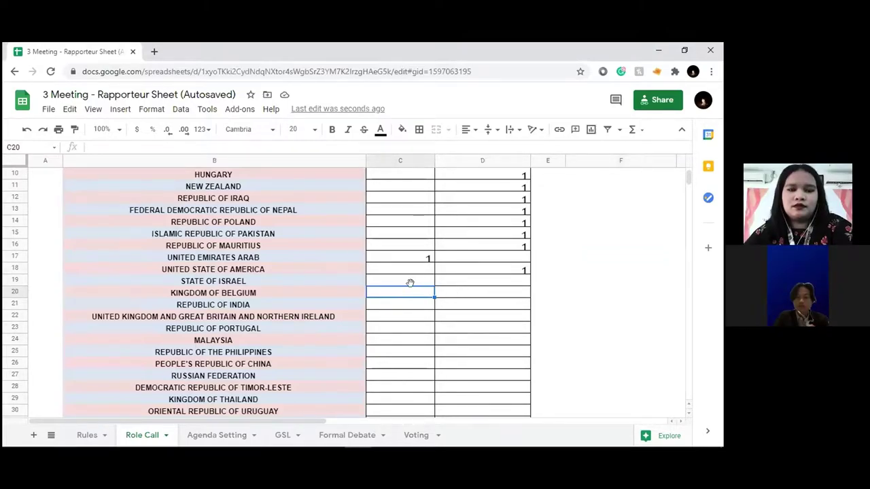
{"action": "left_click", "coordinate": [458, 292]}
{"action": "type", "text": "1"}
{"action": "left_click", "coordinate": [585, 315]}
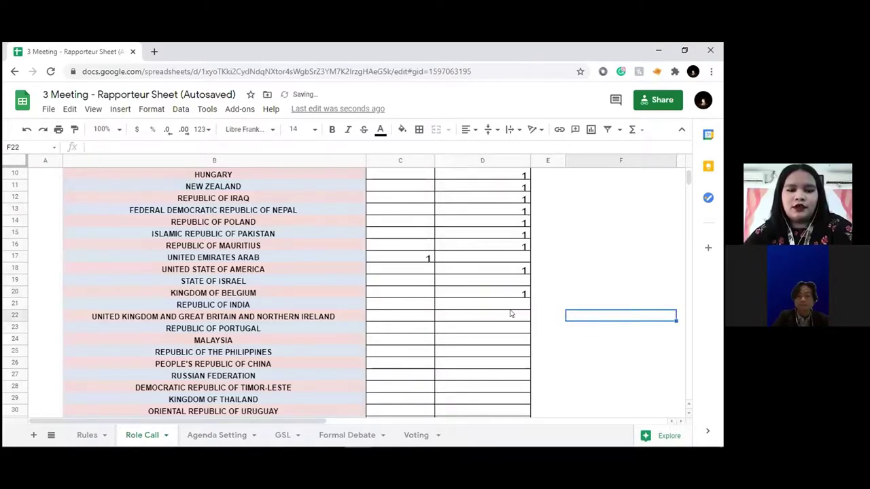
Record Republic of India as Present & Voting with a 1 in D21
{"action": "scroll", "coordinate": [506, 311], "scroll_direction": "down", "scroll_amount": 1}
{"action": "left_click", "coordinate": [496, 284]}
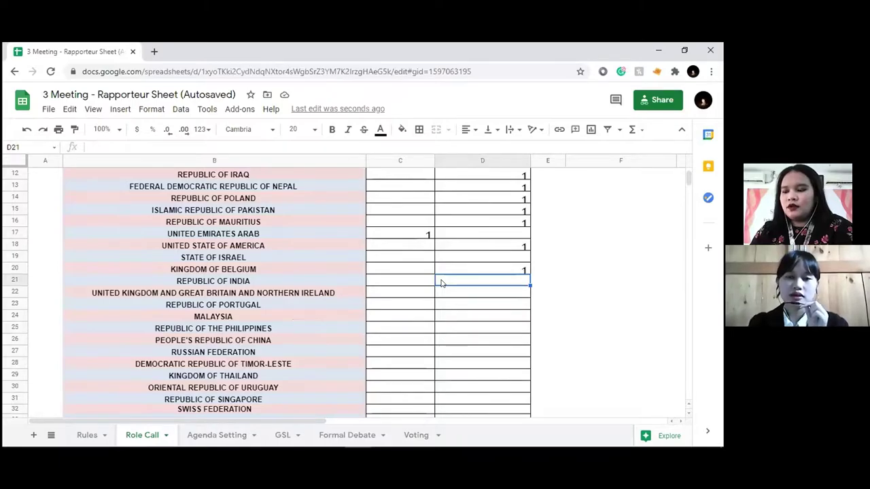
{"action": "double_click", "coordinate": [441, 280]}
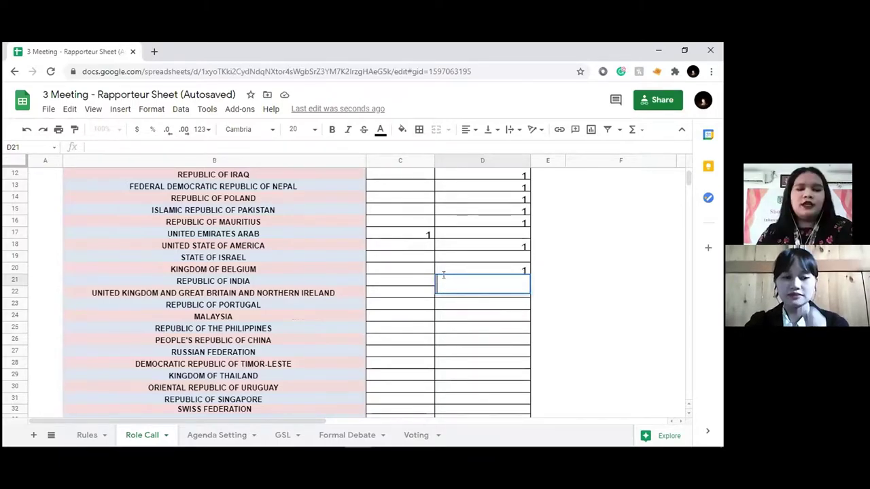
{"action": "type", "text": "1"}
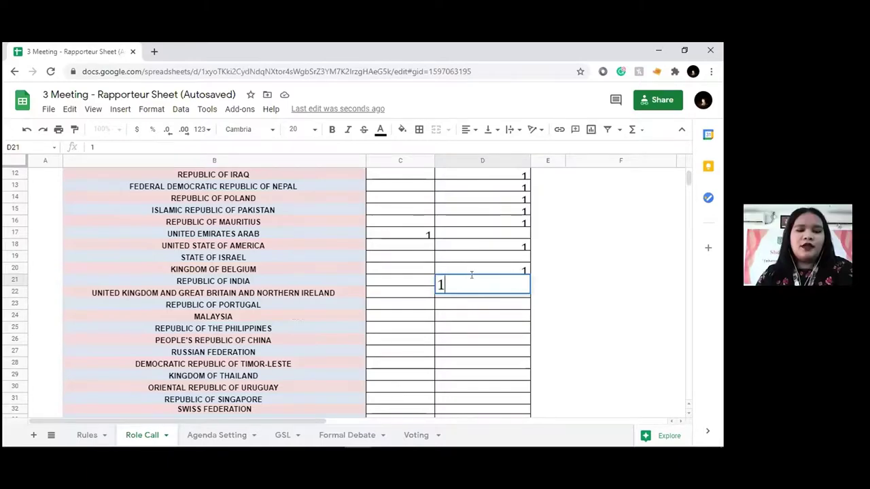
{"action": "left_click", "coordinate": [579, 284]}
Enter 1 under Present & Voting for United Kingdom and Great Britain and Northern Ireland
{"action": "left_click", "coordinate": [383, 295]}
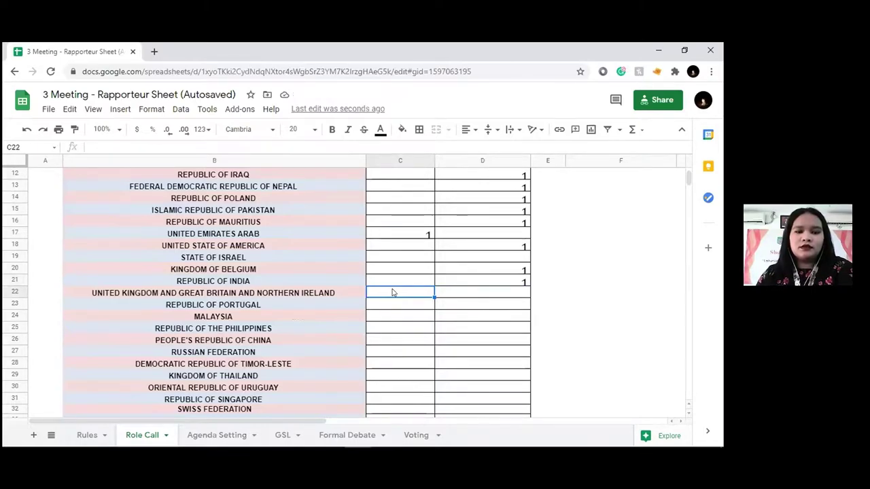
{"action": "left_click", "coordinate": [473, 295]}
{"action": "type", "text": "1"}
{"action": "left_click", "coordinate": [576, 304]}
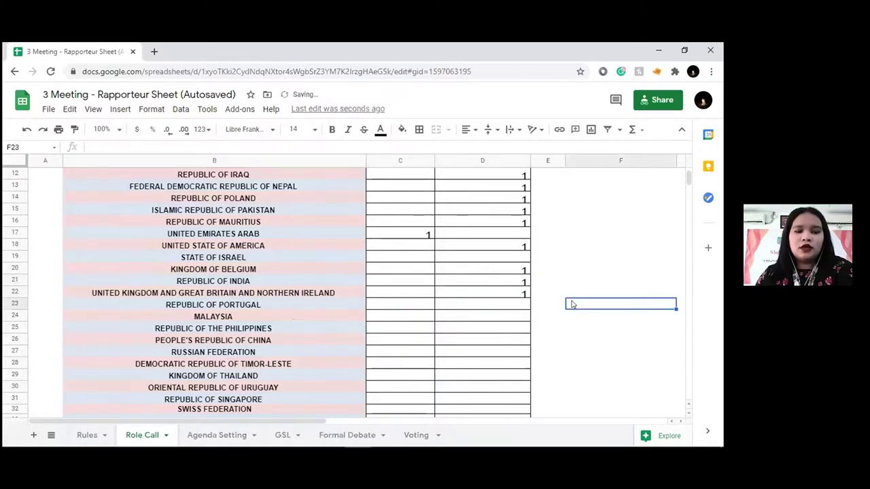
Record Republic of Portugal as Present & Voting with a 1 in D23
{"action": "left_click", "coordinate": [422, 303]}
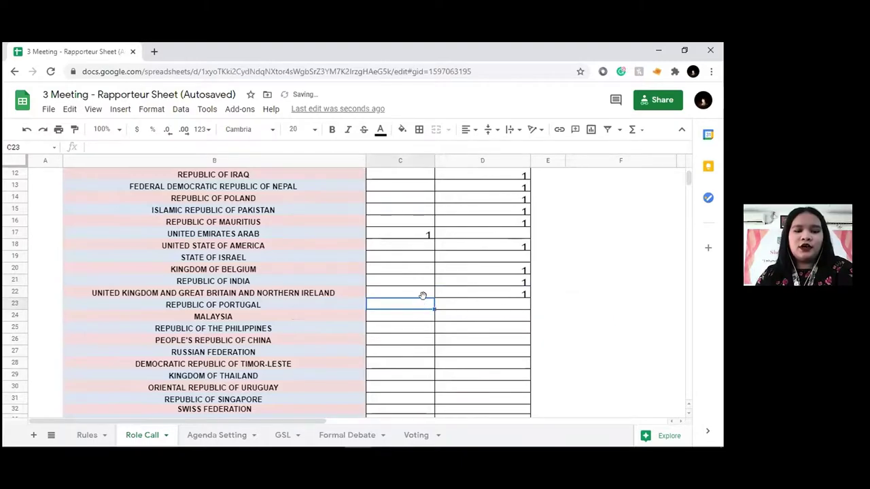
{"action": "left_click", "coordinate": [468, 277]}
{"action": "left_click", "coordinate": [421, 281]}
{"action": "left_click", "coordinate": [439, 281]}
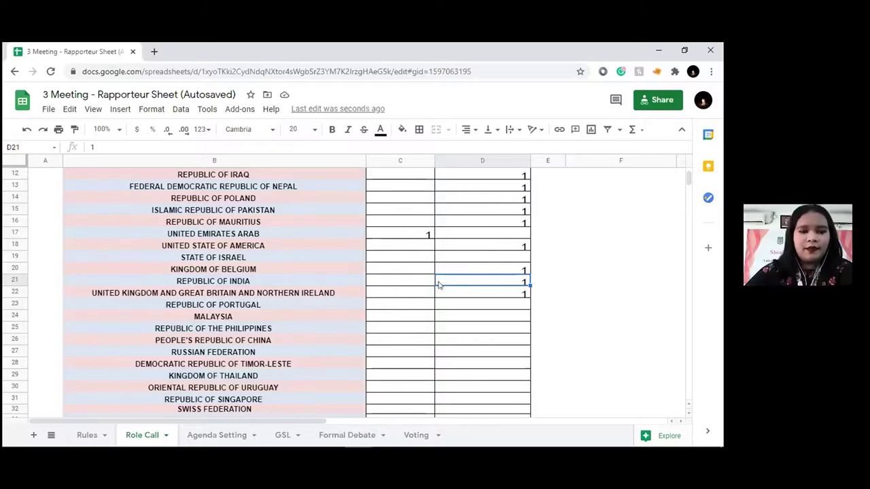
{"action": "left_click", "coordinate": [431, 306]}
{"action": "left_click", "coordinate": [457, 309]}
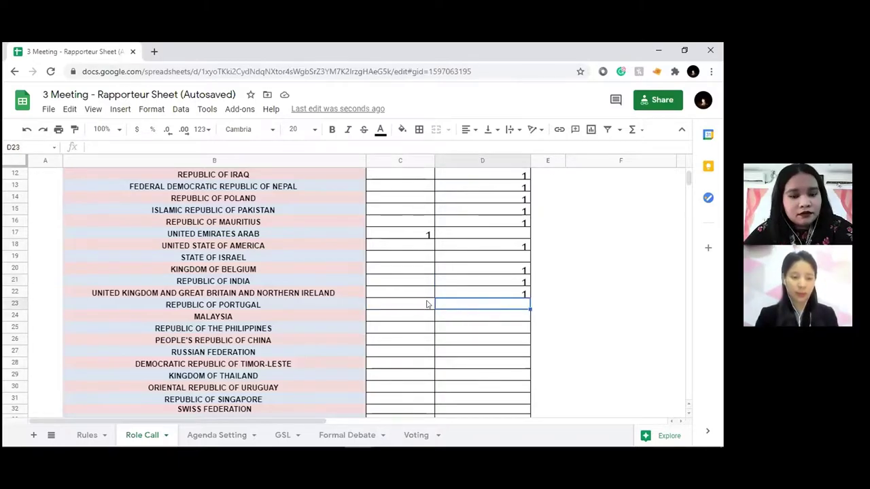
{"action": "left_click", "coordinate": [426, 304]}
{"action": "left_click", "coordinate": [448, 305]}
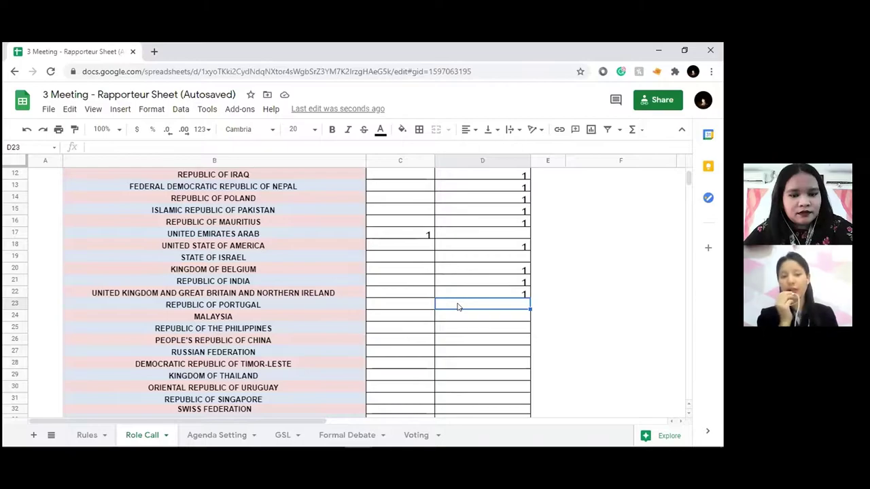
{"action": "type", "text": "1"}
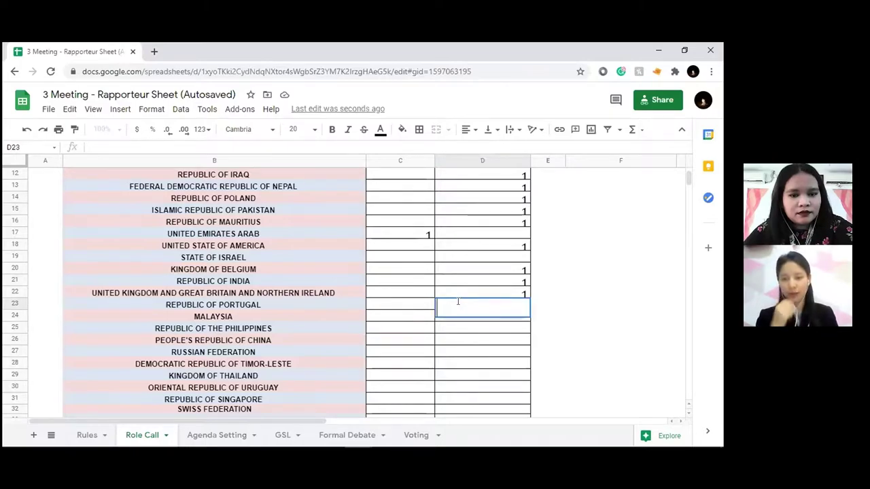
{"action": "left_click", "coordinate": [548, 317]}
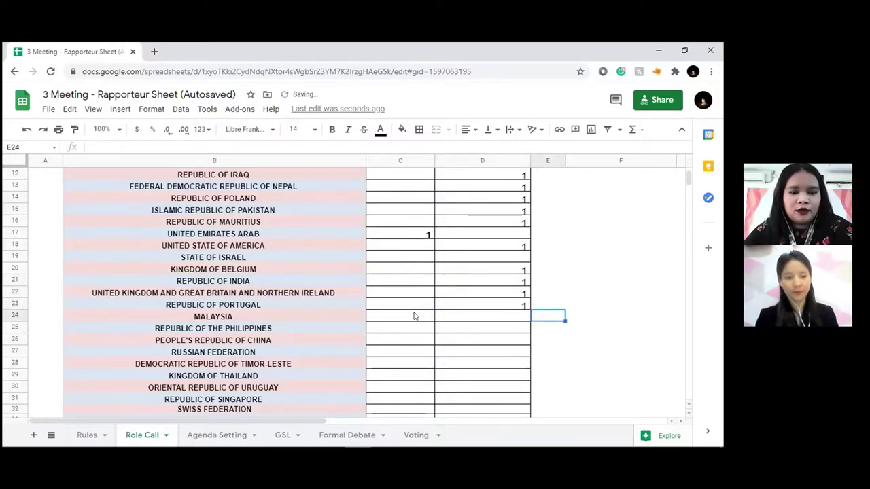
Record Malaysia as Present & Voting with a 1 in D24
{"action": "scroll", "coordinate": [487, 321], "scroll_direction": "down", "scroll_amount": 2}
{"action": "scroll", "coordinate": [487, 321], "scroll_direction": "down", "scroll_amount": 2}
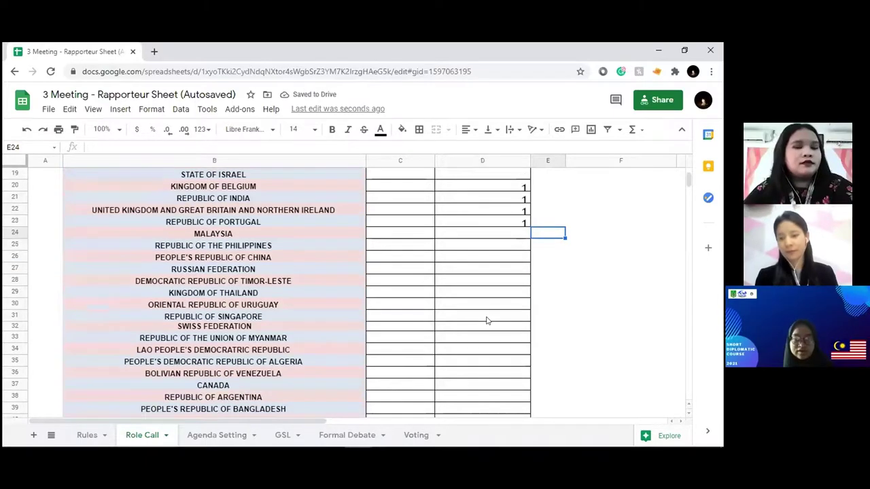
{"action": "left_click", "coordinate": [456, 235]}
{"action": "type", "text": "1"}
{"action": "left_click", "coordinate": [579, 258]}
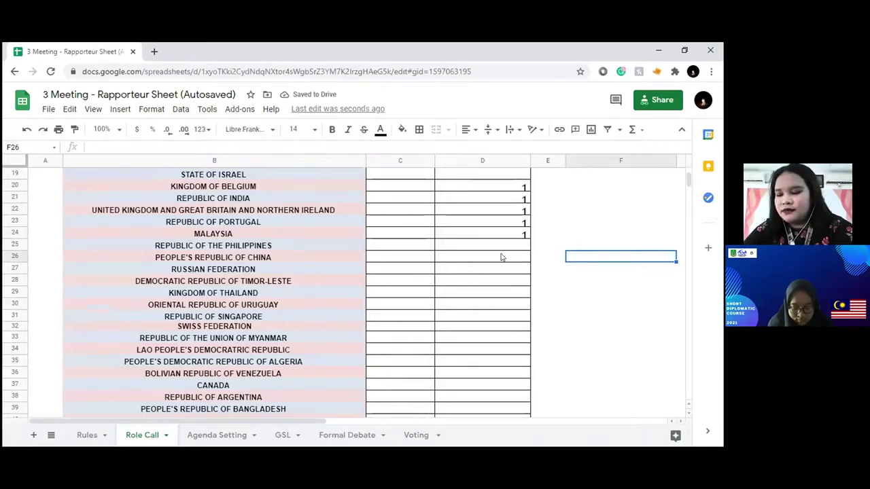
Enter 1 under Present & Voting for People's Republic of China in D26 and Russian Federation in D27
{"action": "left_click", "coordinate": [448, 246]}
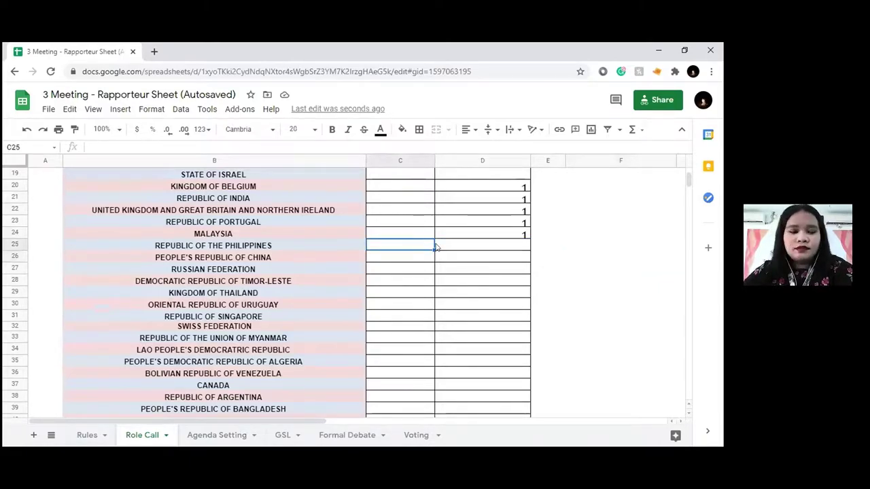
{"action": "left_click", "coordinate": [431, 245]}
{"action": "left_click", "coordinate": [445, 247]}
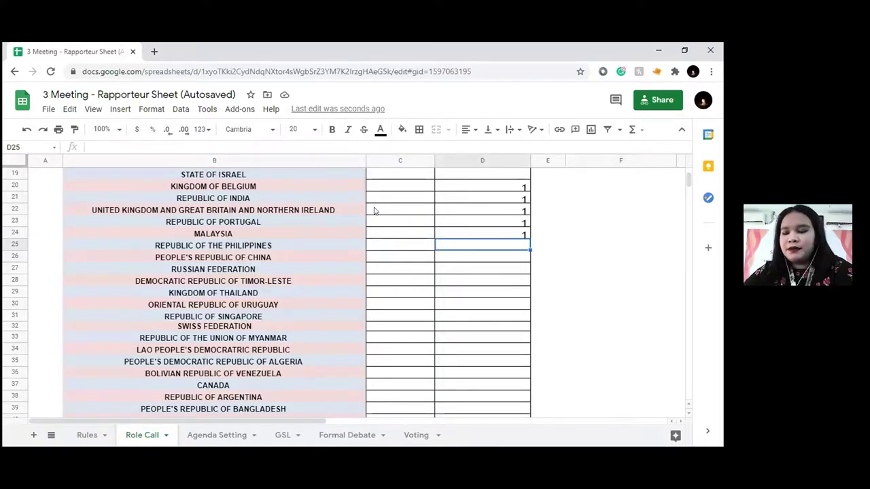
{"action": "double_click", "coordinate": [463, 258]}
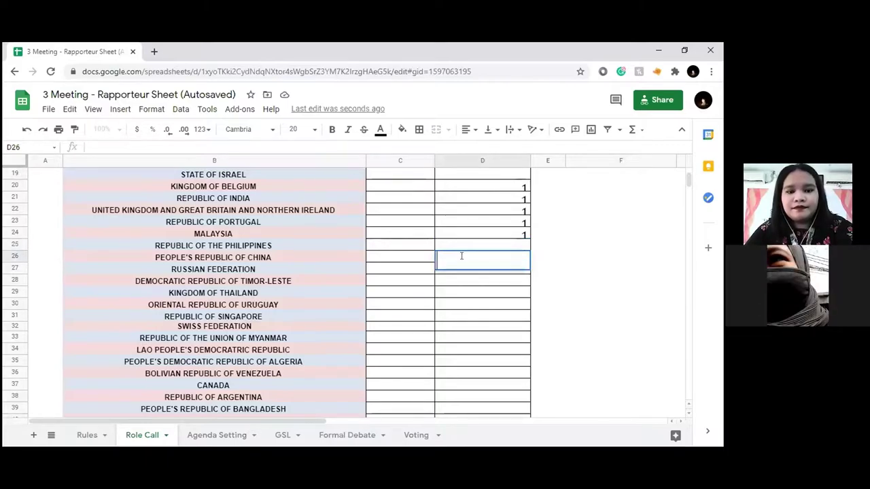
{"action": "type", "text": "1"}
{"action": "left_click", "coordinate": [551, 259]}
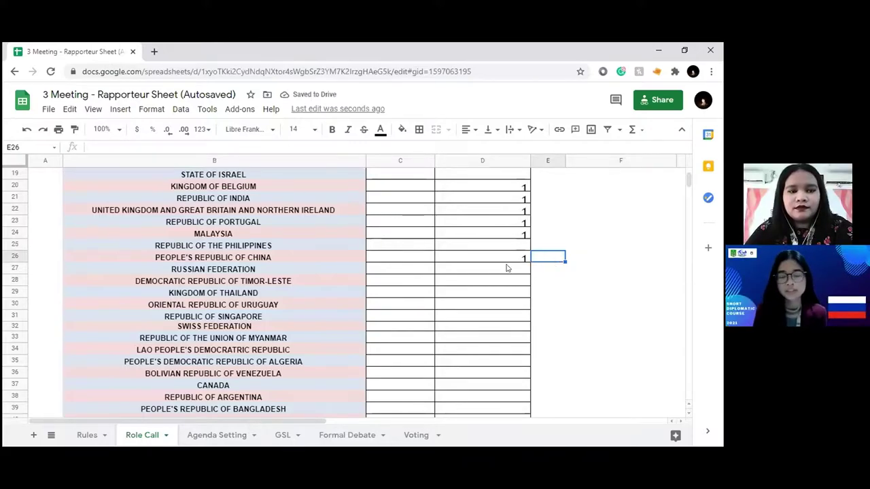
{"action": "left_click", "coordinate": [508, 268]}
{"action": "type", "text": "1"}
{"action": "left_click", "coordinate": [580, 270]}
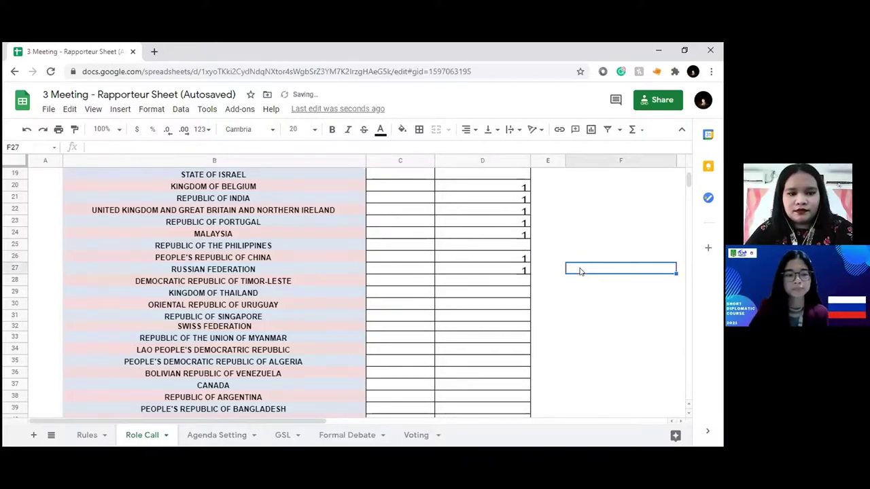
Record Kingdom of Thailand as Present & Voting with a 1 in D29
{"action": "left_click", "coordinate": [486, 284]}
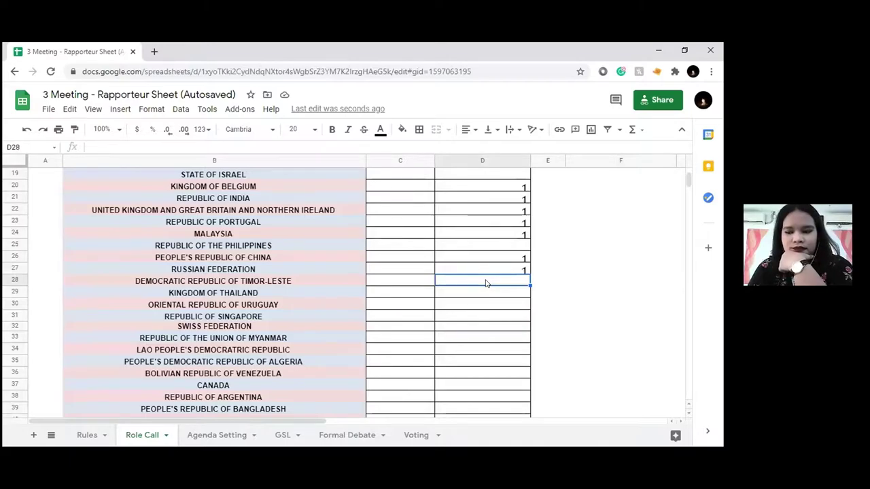
{"action": "left_click", "coordinate": [421, 284]}
{"action": "left_click", "coordinate": [452, 283]}
{"action": "scroll", "coordinate": [469, 284], "scroll_direction": "down", "scroll_amount": 1}
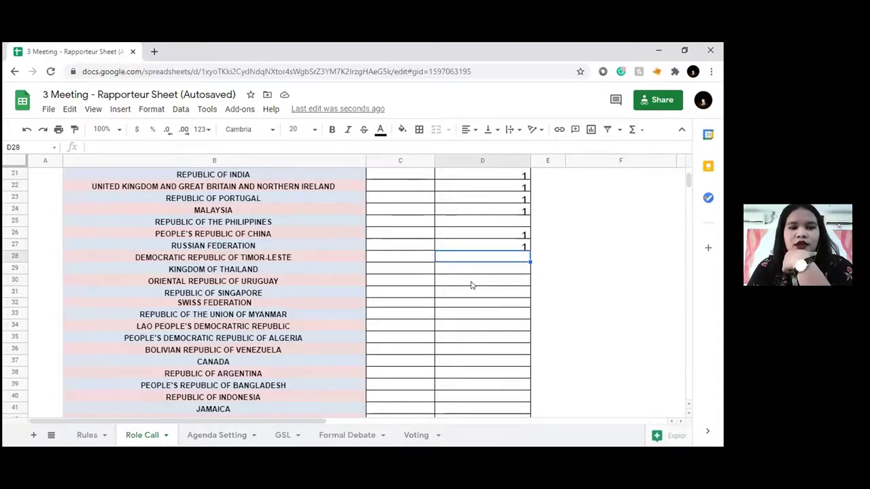
{"action": "left_click", "coordinate": [474, 270]}
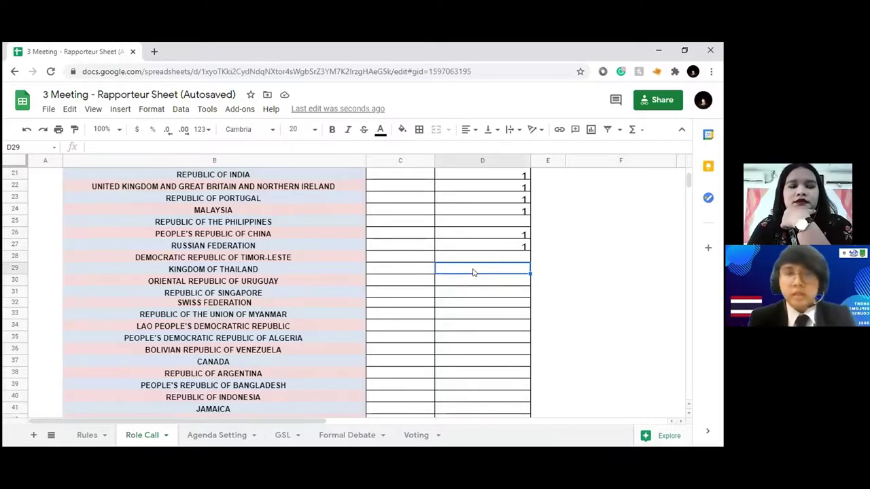
{"action": "type", "text": "1"}
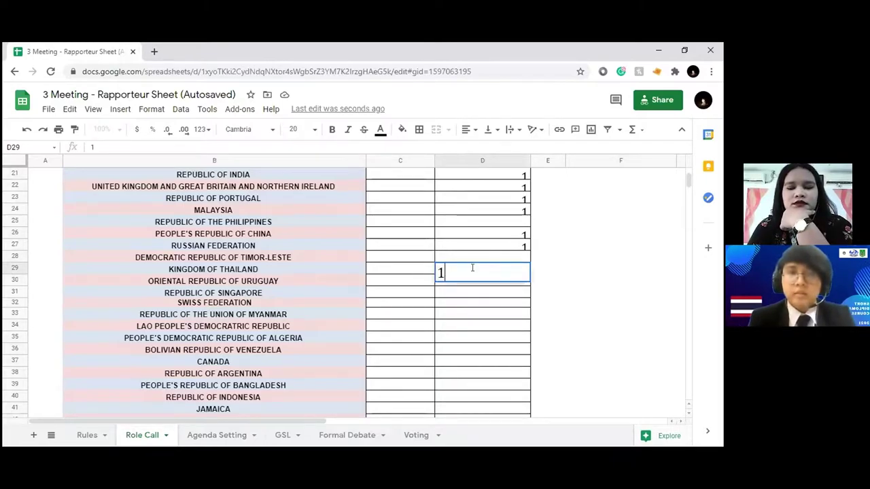
{"action": "left_click", "coordinate": [481, 293]}
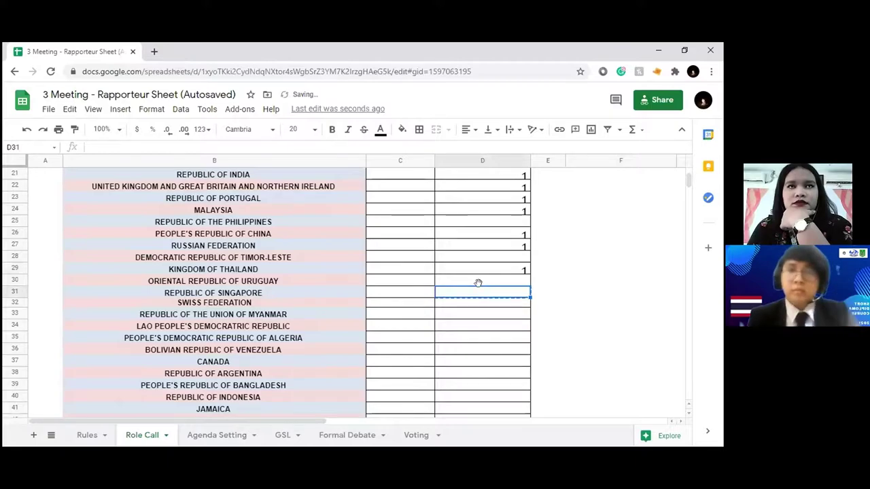
Enter 1 under Present & Voting for Oriental Republic of Uruguay in D30 and Republic of Singapore in D31
{"action": "left_click", "coordinate": [482, 284]}
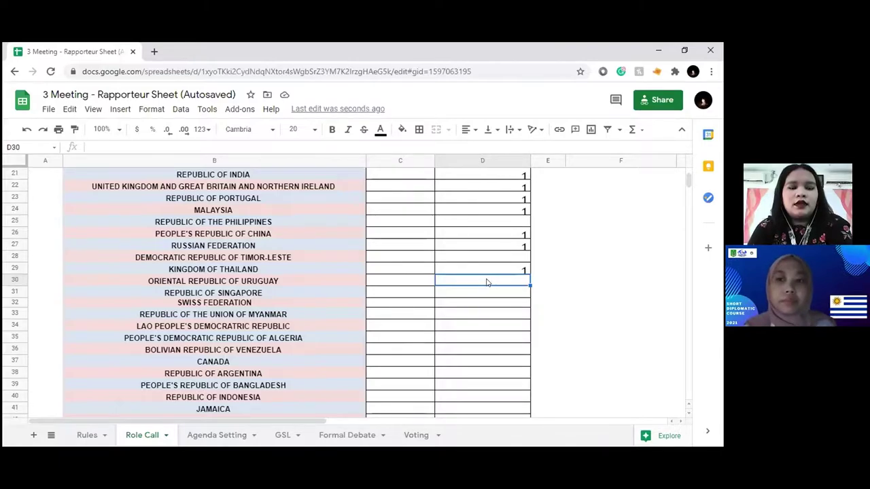
{"action": "type", "text": "1"}
{"action": "left_click", "coordinate": [581, 286]}
{"action": "left_click", "coordinate": [502, 293]}
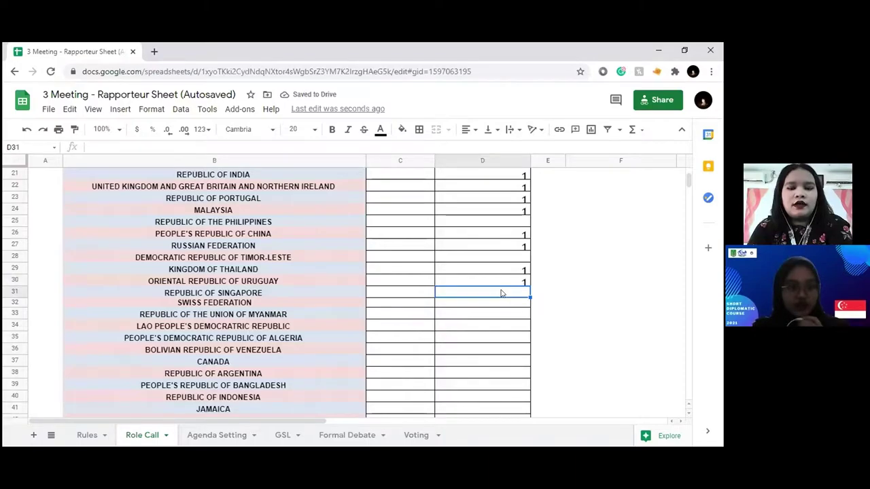
{"action": "type", "text": "1"}
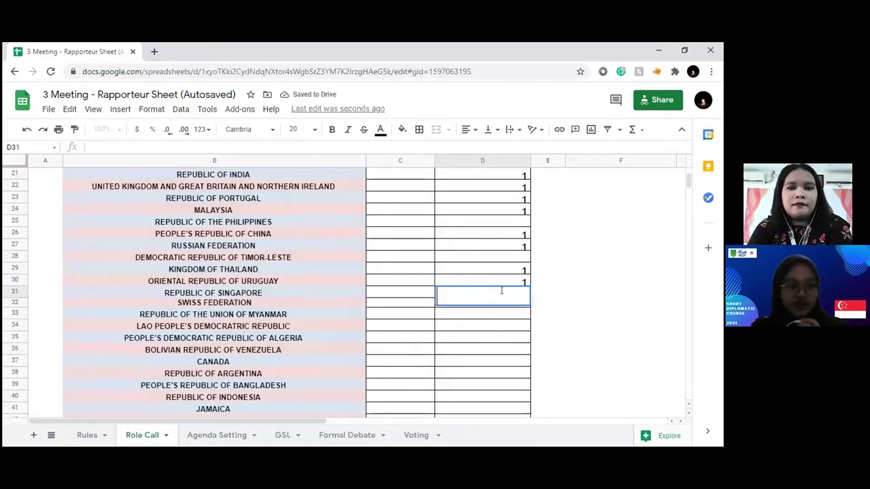
{"action": "key", "text": "Tab"}
Record Swiss Federation as Present & Voting with a 1 in D32
{"action": "left_click", "coordinate": [513, 307]}
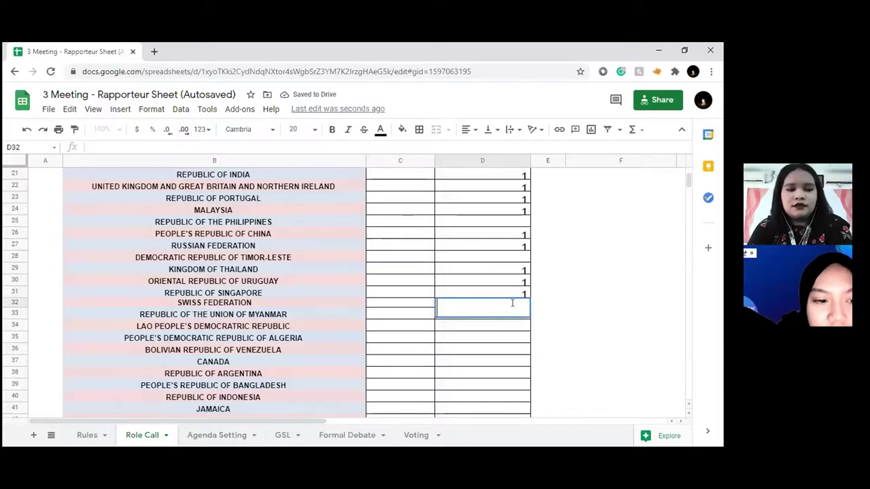
{"action": "left_click", "coordinate": [599, 315]}
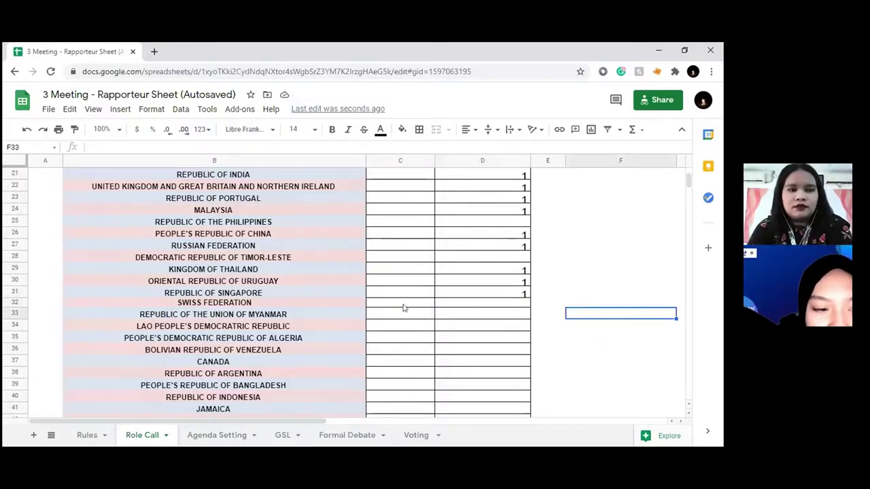
{"action": "left_click", "coordinate": [410, 303]}
{"action": "left_click", "coordinate": [459, 307]}
{"action": "type", "text": "1"}
{"action": "left_click", "coordinate": [566, 316]}
Enter 1 under Present & Voting for Republic of the Union of Myanmar in D33 and People's Democratic Republic of Algeria in D35
{"action": "scroll", "coordinate": [562, 317], "scroll_direction": "down", "scroll_amount": 1}
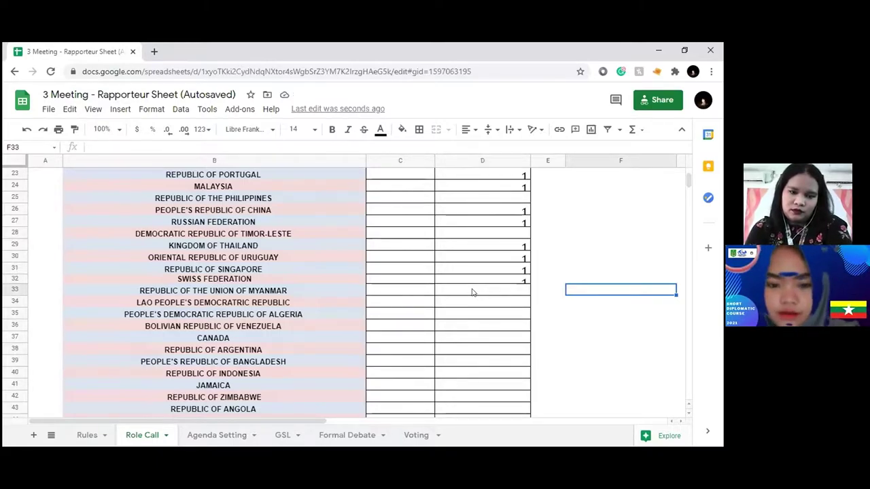
{"action": "left_click", "coordinate": [474, 292]}
{"action": "type", "text": "1"}
{"action": "left_click", "coordinate": [541, 302]}
{"action": "scroll", "coordinate": [517, 303], "scroll_direction": "down", "scroll_amount": 1}
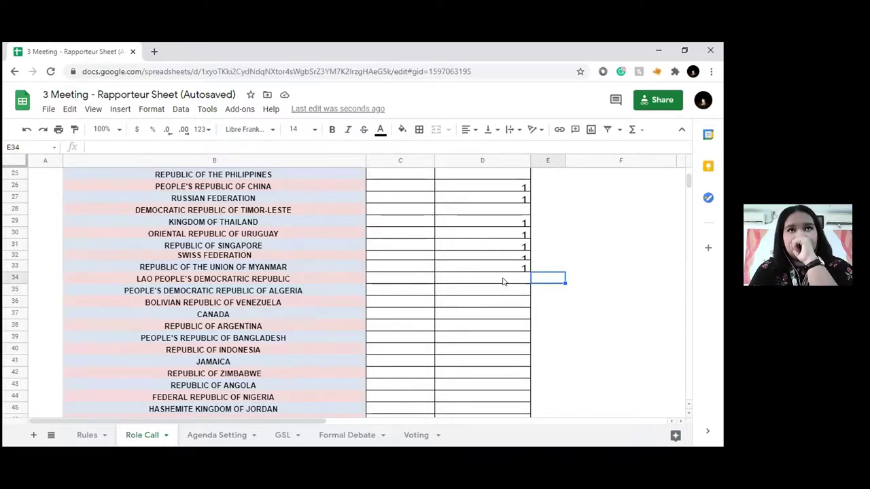
{"action": "left_click", "coordinate": [502, 289]}
{"action": "type", "text": "1"}
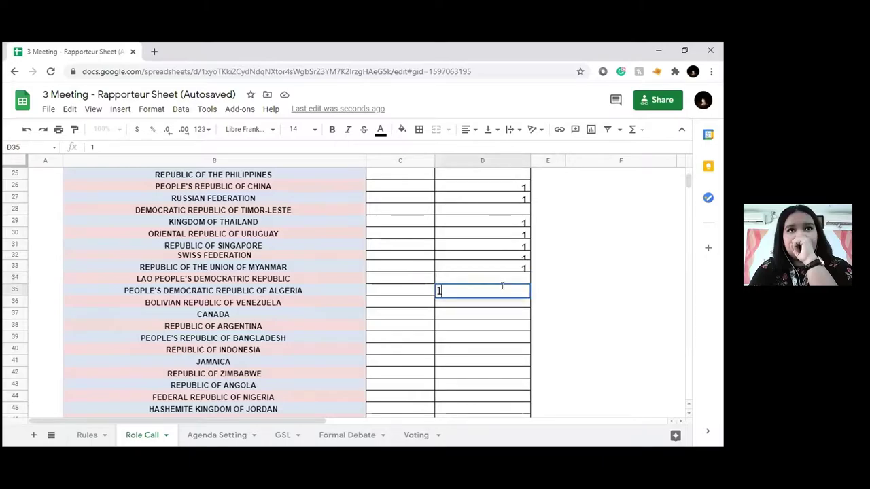
{"action": "key", "text": "Tab"}
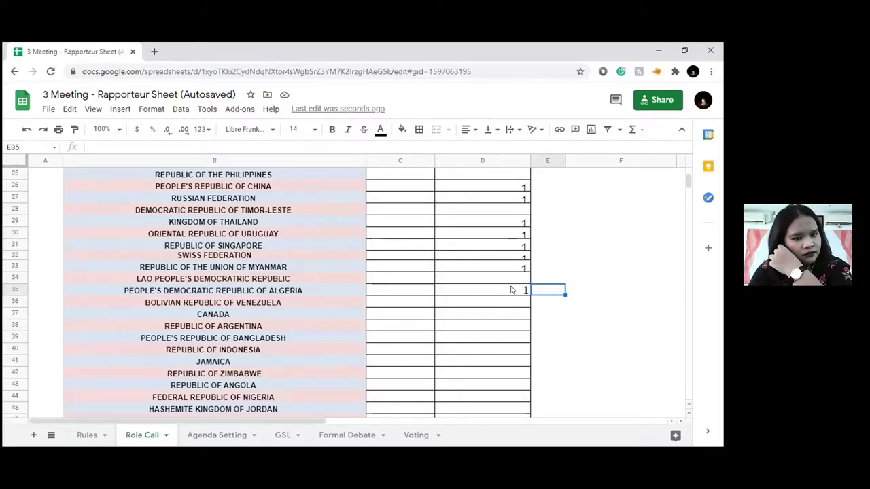
Set the zoom level of the Role Call sheet to 125%
{"action": "left_click", "coordinate": [102, 129]}
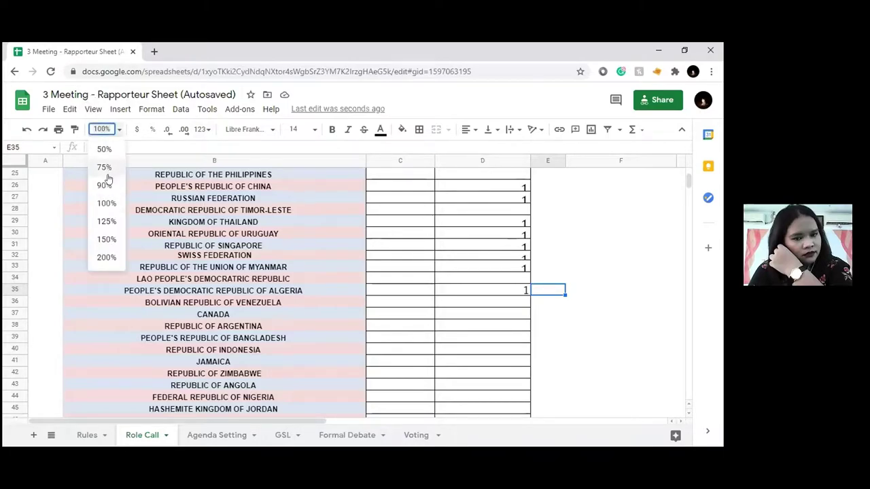
{"action": "key", "text": "Return"}
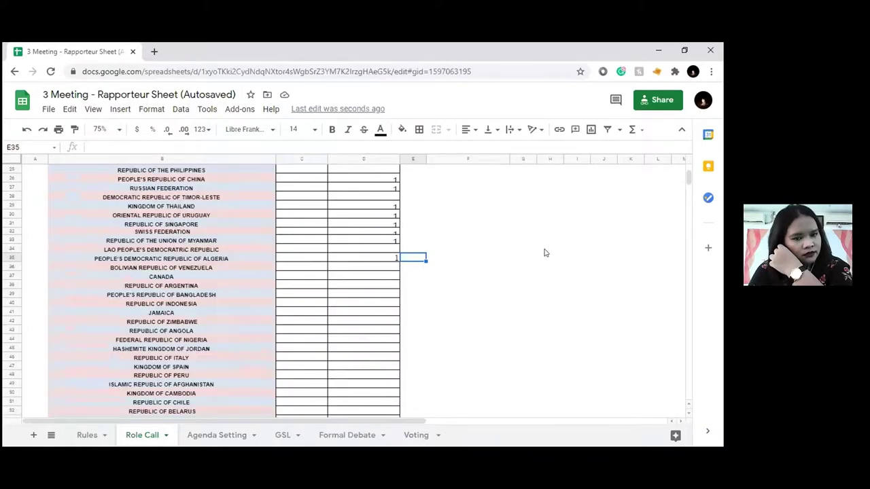
{"action": "left_click", "coordinate": [102, 130]}
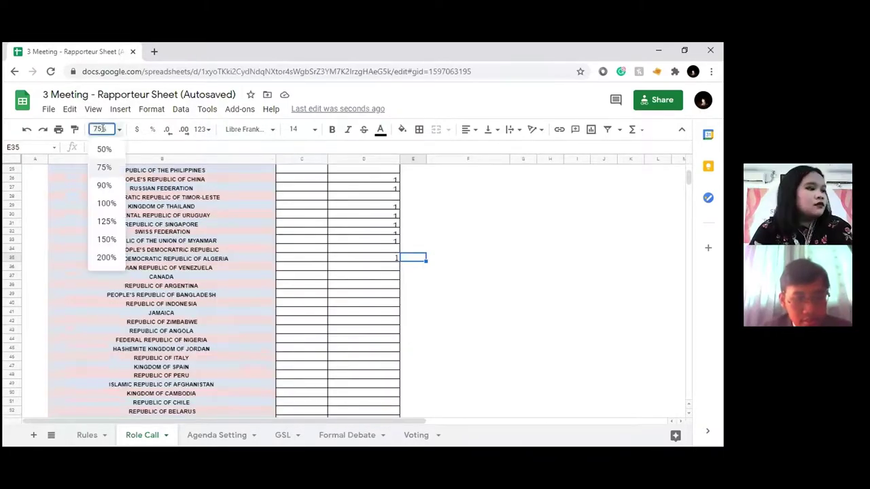
{"action": "left_click", "coordinate": [107, 221]}
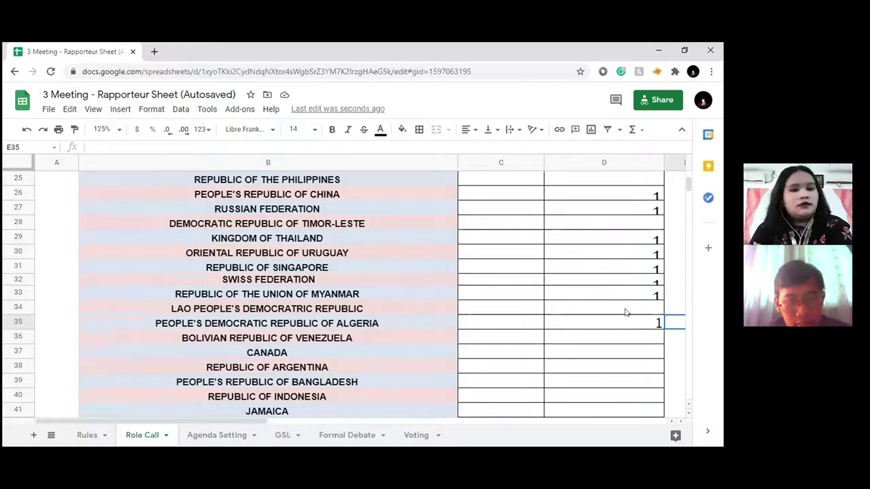
Record Canada as Present & Voting with a 1 in D37
{"action": "scroll", "coordinate": [617, 315], "scroll_direction": "down", "scroll_amount": 1}
{"action": "scroll", "coordinate": [617, 316], "scroll_direction": "up", "scroll_amount": 1}
{"action": "scroll", "coordinate": [618, 315], "scroll_direction": "down", "scroll_amount": 1}
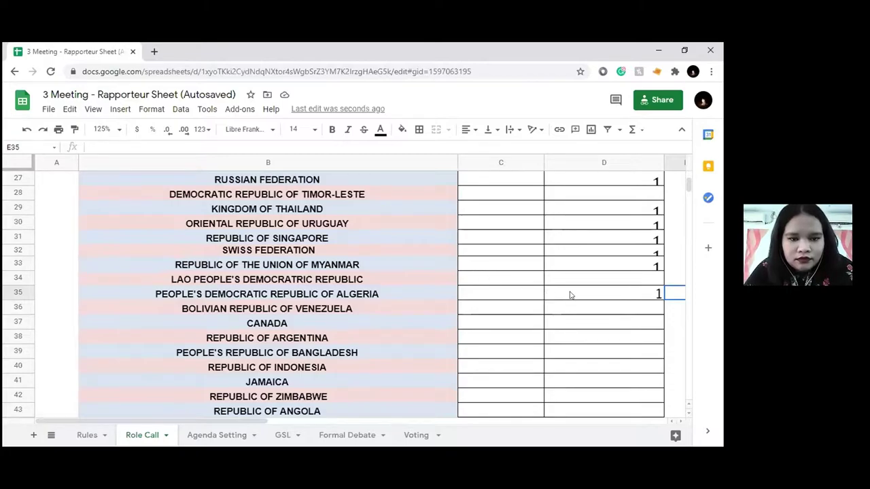
{"action": "left_click", "coordinate": [615, 309]}
{"action": "left_click", "coordinate": [619, 325]}
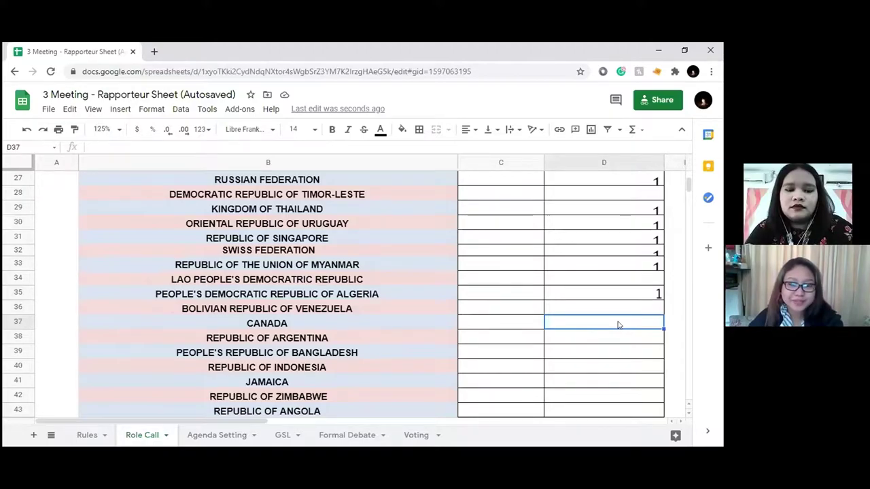
{"action": "double_click", "coordinate": [618, 325]}
{"action": "type", "text": "1"}
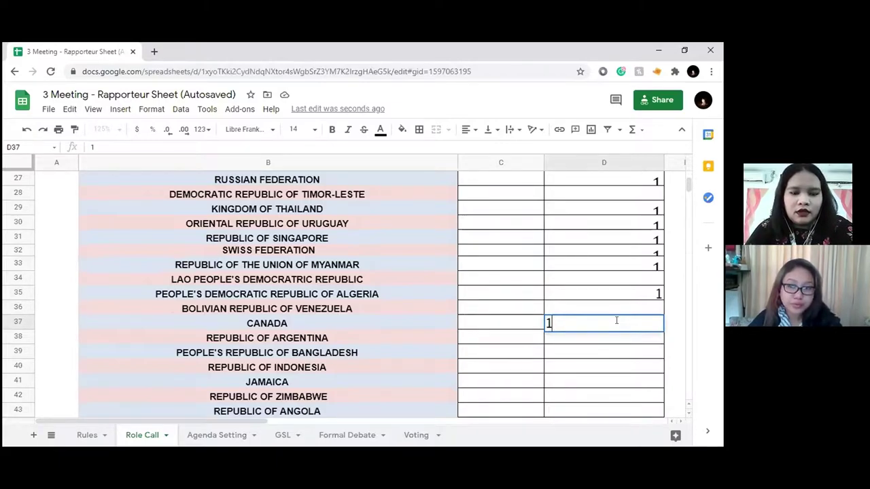
Record Lao People's Democratric Republic as Present with a 1 in C34
{"action": "left_click", "coordinate": [499, 277]}
{"action": "type", "text": "1"}
{"action": "left_click", "coordinate": [589, 283]}
{"action": "left_click", "coordinate": [592, 323]}
Enter 1 under Present & Voting for Republic of Argentina in D38 and Republic of Indonesia in D40
{"action": "scroll", "coordinate": [593, 321], "scroll_direction": "down", "scroll_amount": 1}
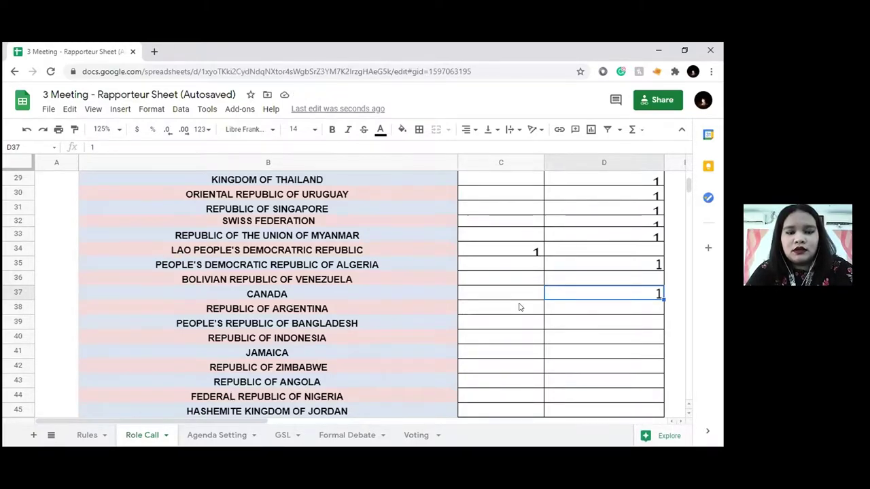
{"action": "left_click", "coordinate": [548, 309]}
{"action": "type", "text": "1"}
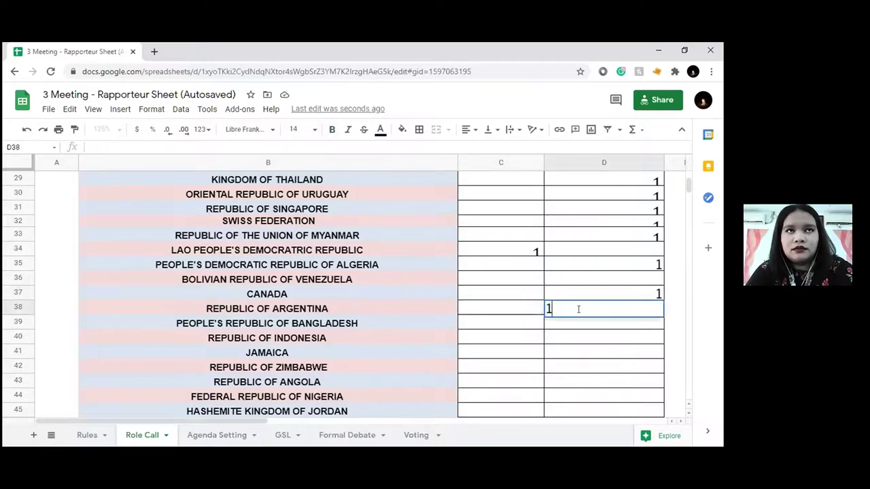
{"action": "key", "text": "Return"}
{"action": "scroll", "coordinate": [580, 327], "scroll_direction": "down", "scroll_amount": 1}
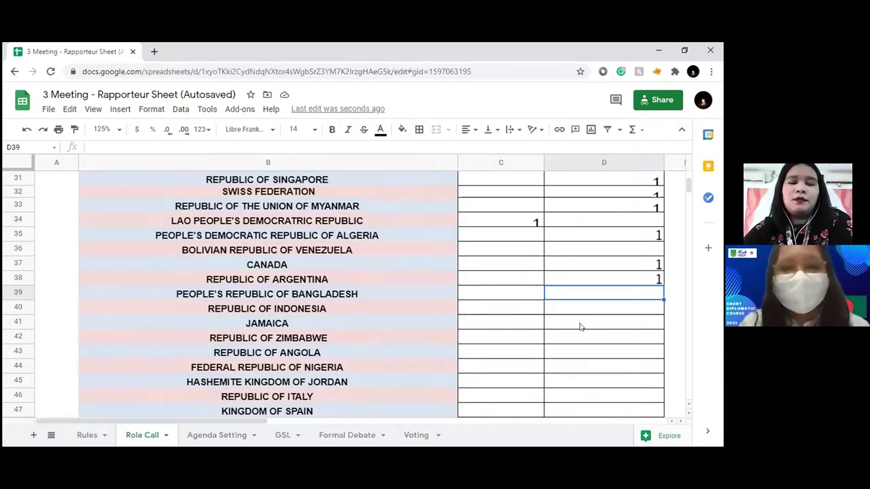
{"action": "left_click", "coordinate": [586, 309]}
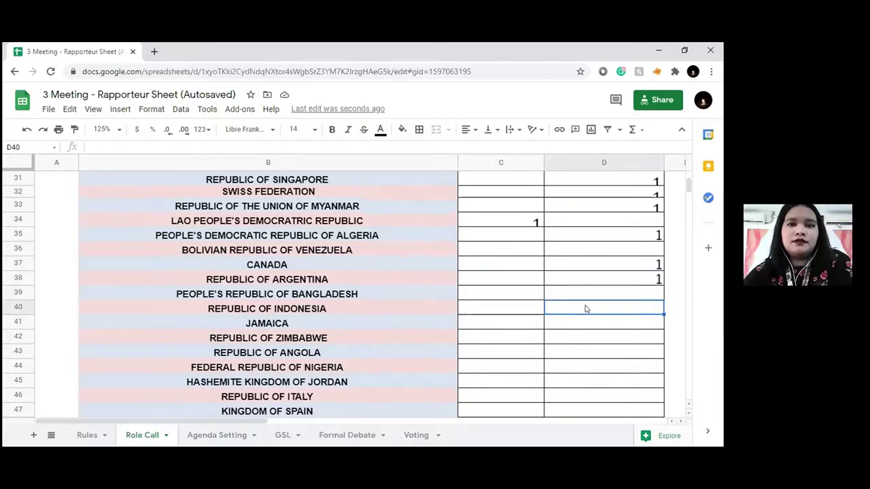
{"action": "type", "text": "1"}
{"action": "left_click", "coordinate": [586, 321]}
Record Jamaica as Present with a 1 in C41
{"action": "scroll", "coordinate": [586, 322], "scroll_direction": "down", "scroll_amount": 1}
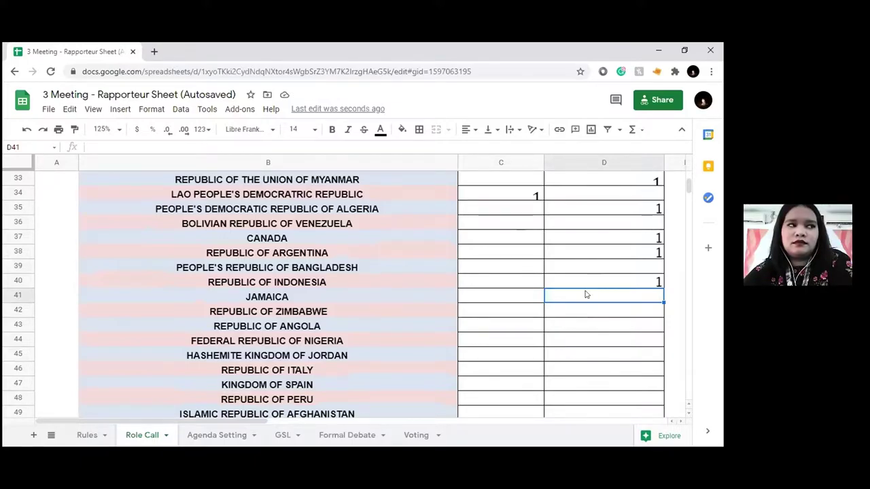
{"action": "left_click", "coordinate": [528, 299]}
{"action": "type", "text": "1"}
{"action": "left_click", "coordinate": [583, 320]}
Record Republic of Zimbabwe as Present & Voting with a 1 in D42
{"action": "scroll", "coordinate": [586, 322], "scroll_direction": "down", "scroll_amount": 1}
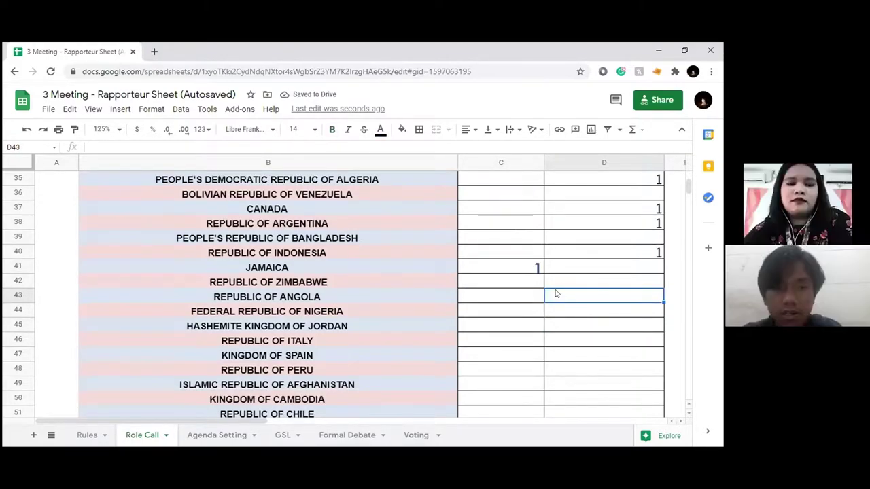
{"action": "left_click", "coordinate": [564, 284]}
{"action": "type", "text": "1"}
{"action": "left_click", "coordinate": [573, 307]}
{"action": "scroll", "coordinate": [573, 308], "scroll_direction": "down", "scroll_amount": 1}
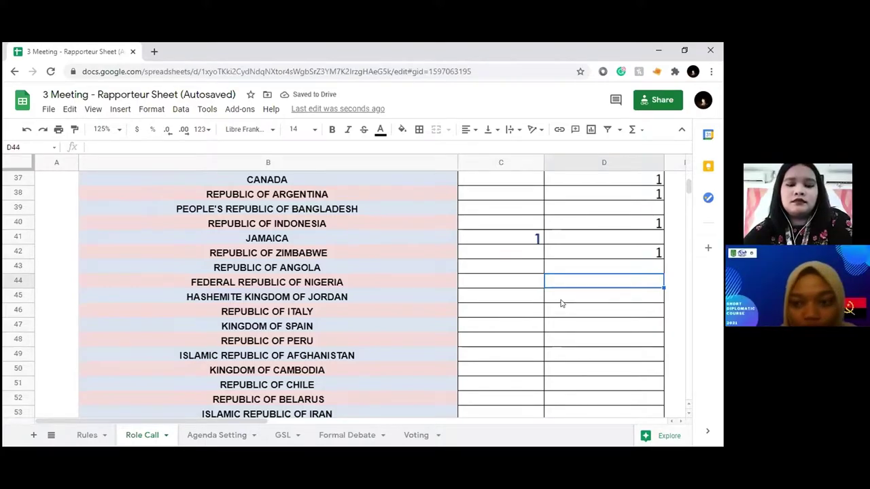
Record Republic of Angola as Present & Voting with a 1 in D43
{"action": "left_click", "coordinate": [573, 267]}
{"action": "type", "text": "1"}
{"action": "left_click", "coordinate": [580, 294]}
{"action": "scroll", "coordinate": [580, 294], "scroll_direction": "down", "scroll_amount": 1}
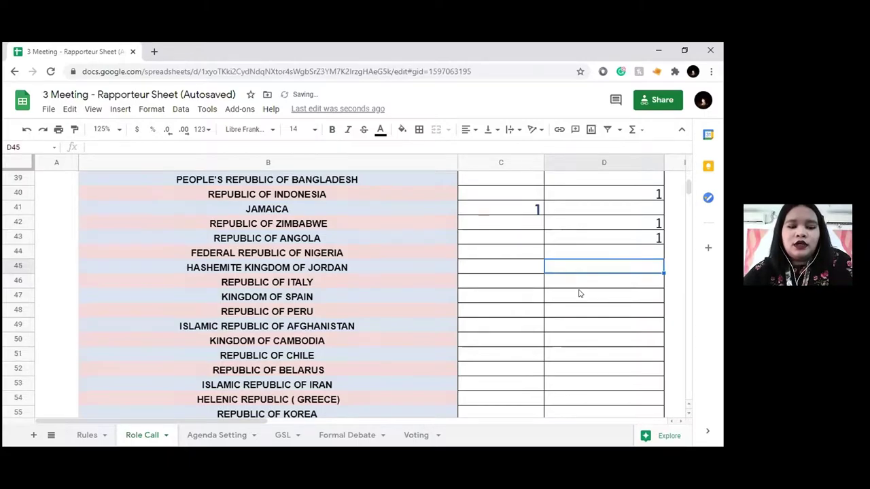
Record Federal Republic of Nigeria as Present & Voting with a 1 in D44
{"action": "left_click", "coordinate": [489, 255]}
{"action": "left_click", "coordinate": [375, 253]}
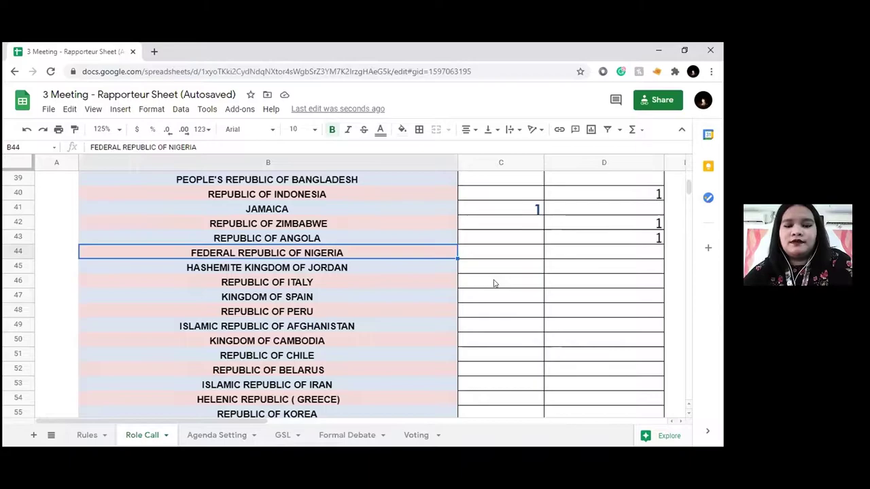
{"action": "left_click", "coordinate": [420, 270]}
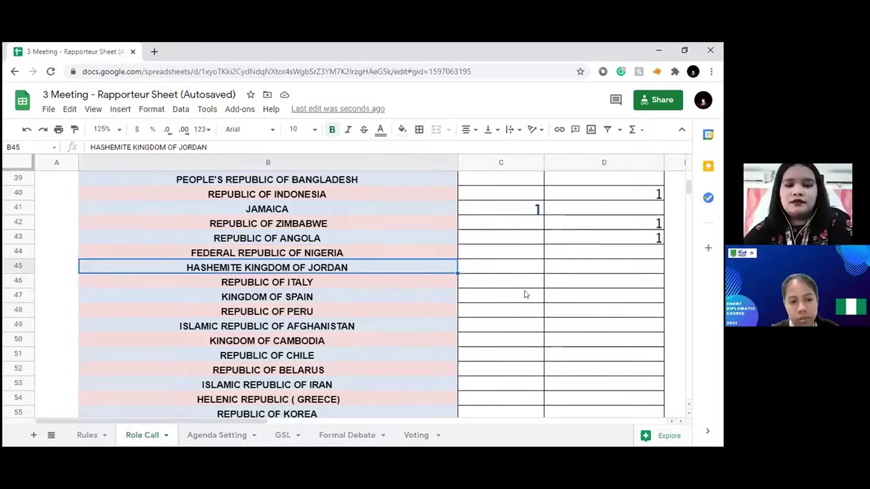
{"action": "left_click", "coordinate": [607, 253]}
{"action": "type", "text": "1"}
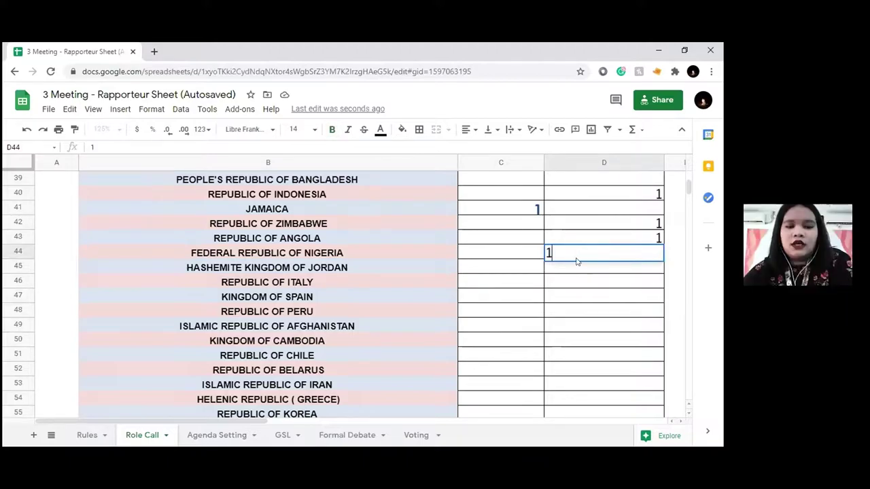
{"action": "left_click", "coordinate": [429, 265]}
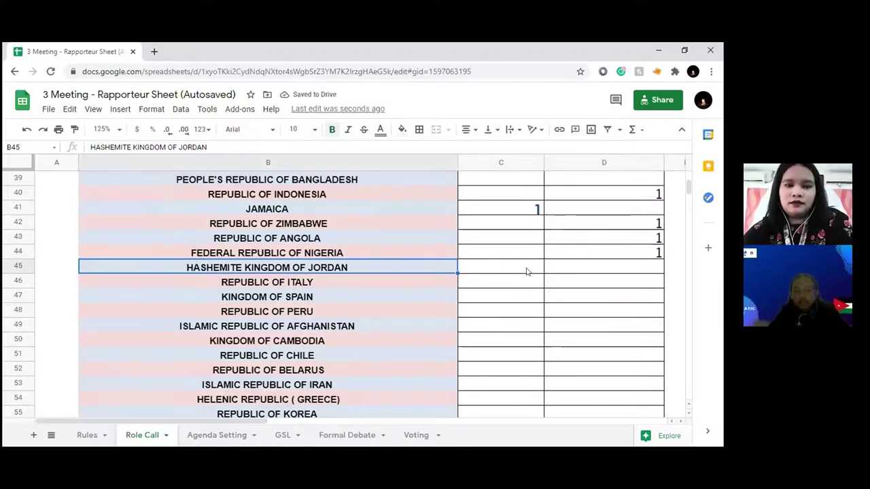
Record Hashemite Kingdom of Jordan as Present & Voting with a 1 in D45
{"action": "left_click", "coordinate": [583, 267]}
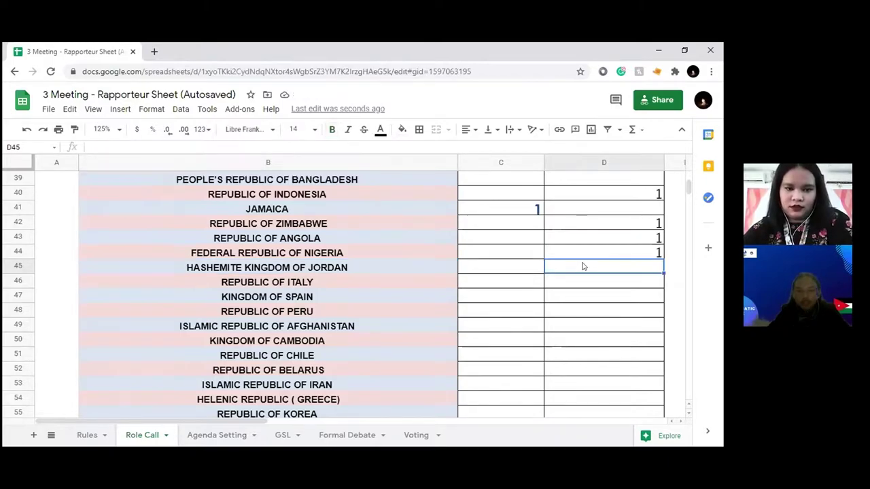
{"action": "type", "text": "1"}
{"action": "left_click", "coordinate": [427, 286]}
{"action": "scroll", "coordinate": [496, 296], "scroll_direction": "down", "scroll_amount": 2}
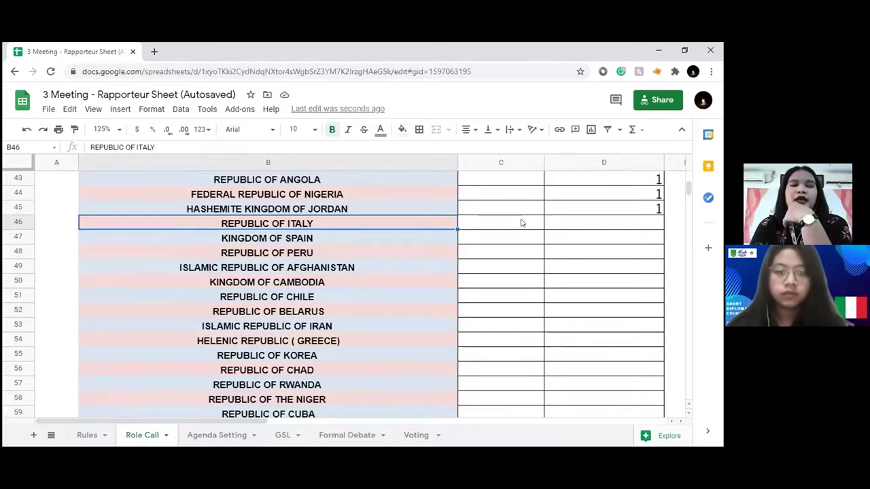
Enter 1 under Present & Voting for Kingdom of Spain in D47 and Republic of Italy in D46
{"action": "left_click", "coordinate": [498, 238]}
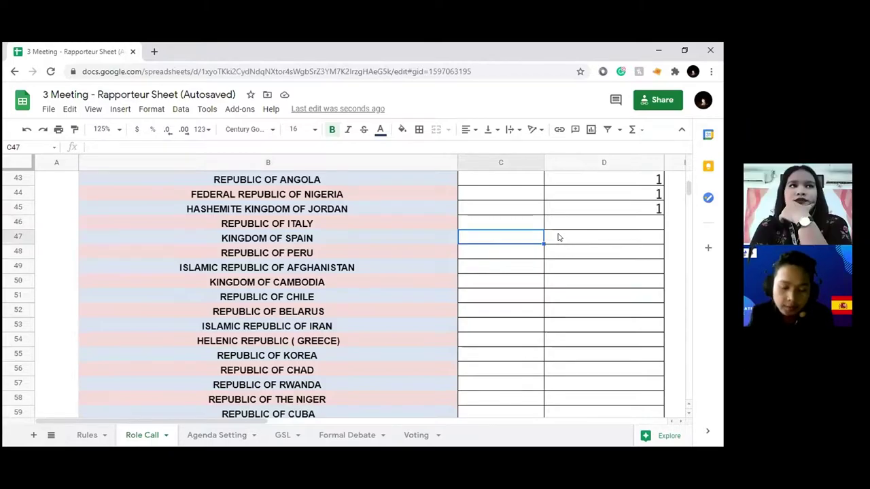
{"action": "left_click", "coordinate": [559, 237]}
{"action": "type", "text": "1"}
{"action": "left_click", "coordinate": [518, 256]}
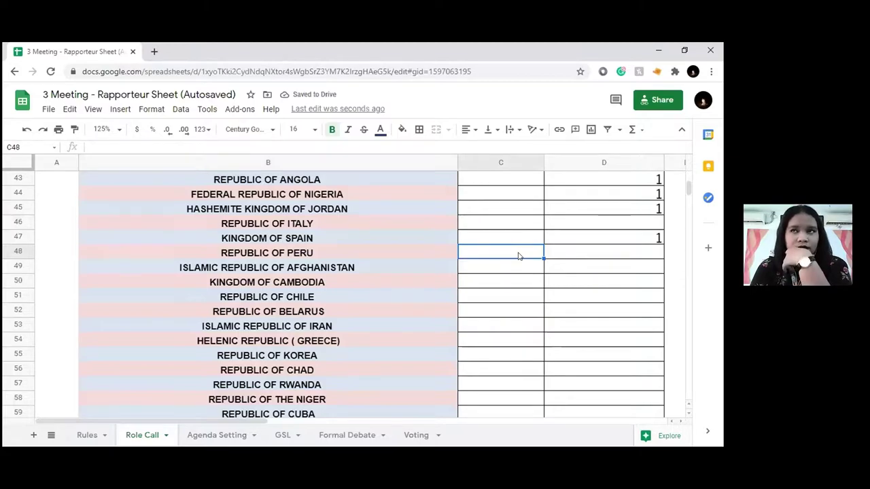
{"action": "left_click", "coordinate": [561, 267]}
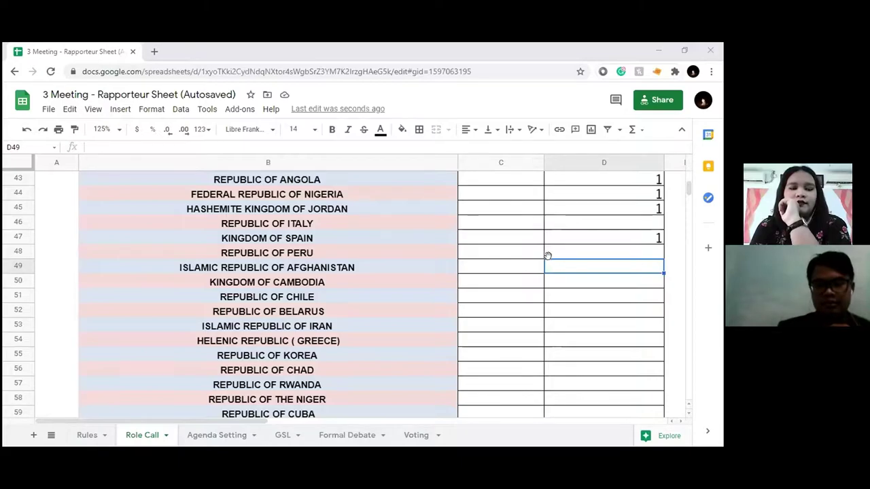
{"action": "left_click", "coordinate": [616, 220]}
{"action": "type", "text": "1"}
{"action": "left_click", "coordinate": [610, 265]}
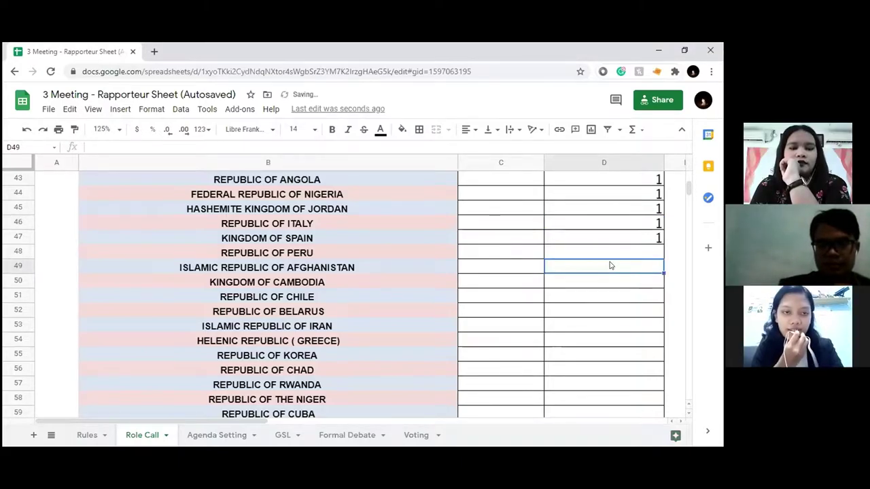
Enter 1 under Present & Voting for Kingdom of Cambodia in D50 and Republic of Chile in D51
{"action": "left_click", "coordinate": [598, 281]}
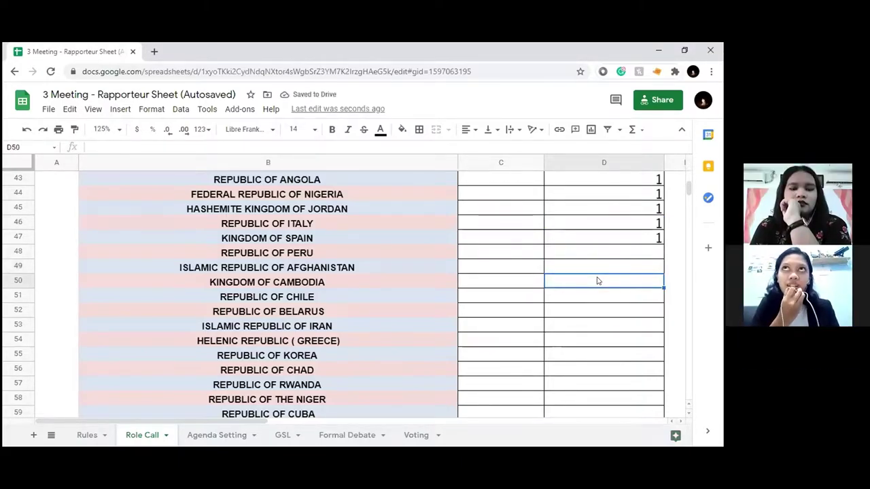
{"action": "type", "text": "1"}
{"action": "left_click", "coordinate": [594, 310]}
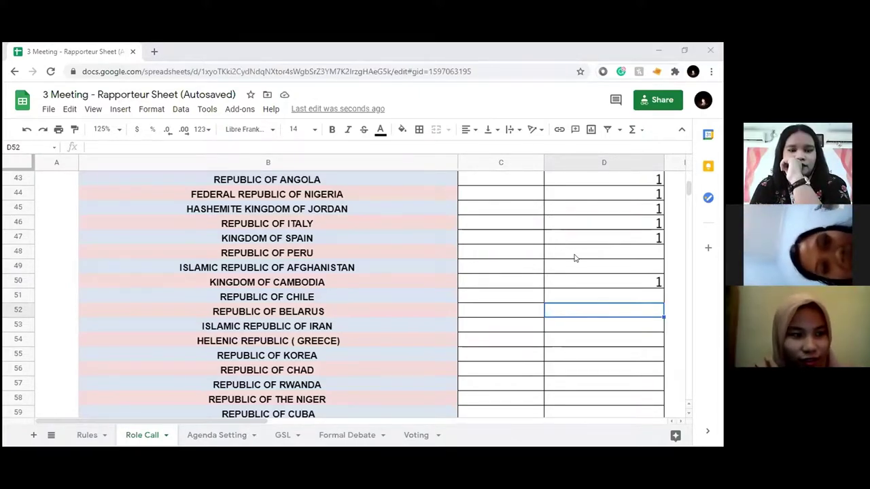
{"action": "left_click", "coordinate": [593, 299]}
{"action": "type", "text": "1"}
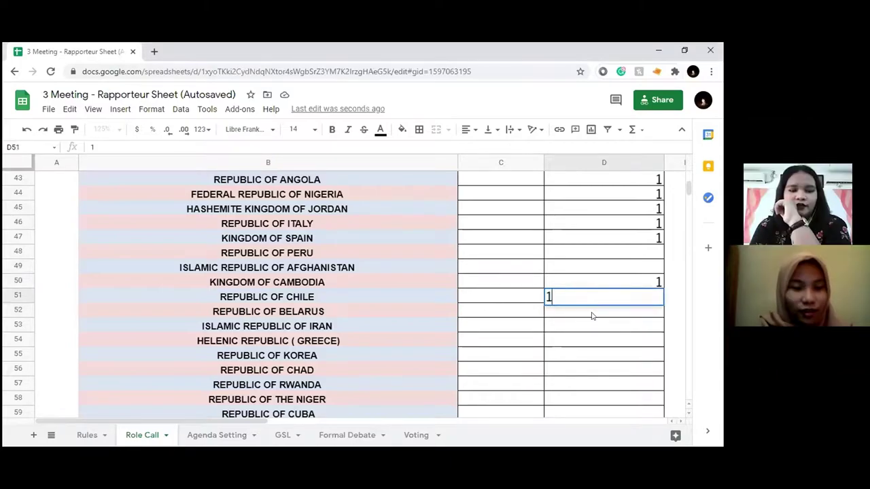
{"action": "key", "text": "Return"}
Go back to the skipped People's Republic of Bangladesh and record it as Present & Voting with a 1 in D39
{"action": "scroll", "coordinate": [591, 309], "scroll_direction": "up", "scroll_amount": 1}
{"action": "scroll", "coordinate": [592, 315], "scroll_direction": "up", "scroll_amount": 1}
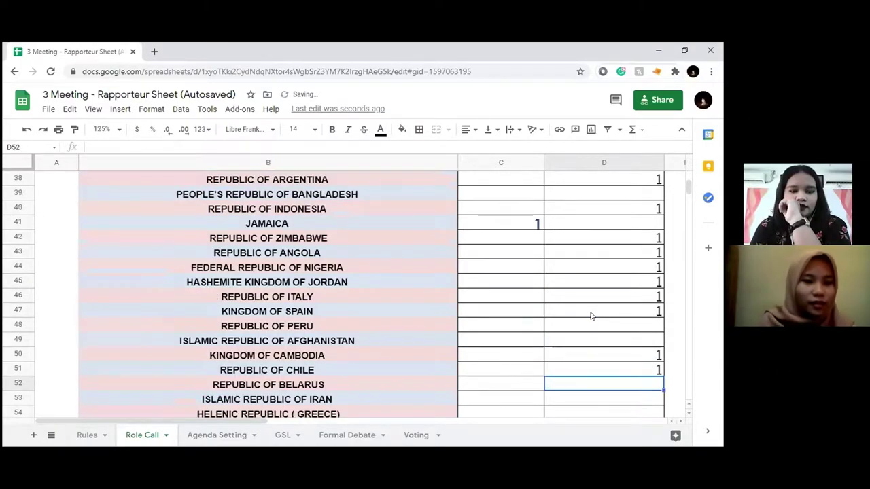
{"action": "scroll", "coordinate": [591, 315], "scroll_direction": "down", "scroll_amount": 1}
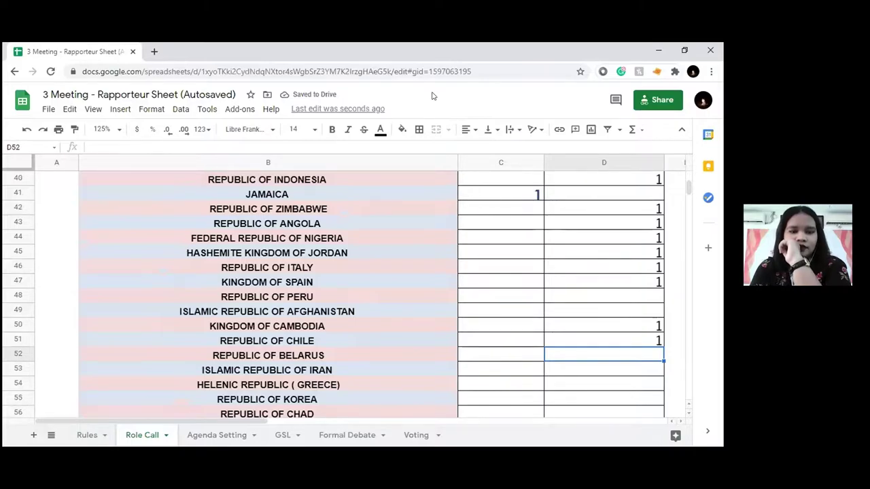
{"action": "left_click", "coordinate": [516, 211]}
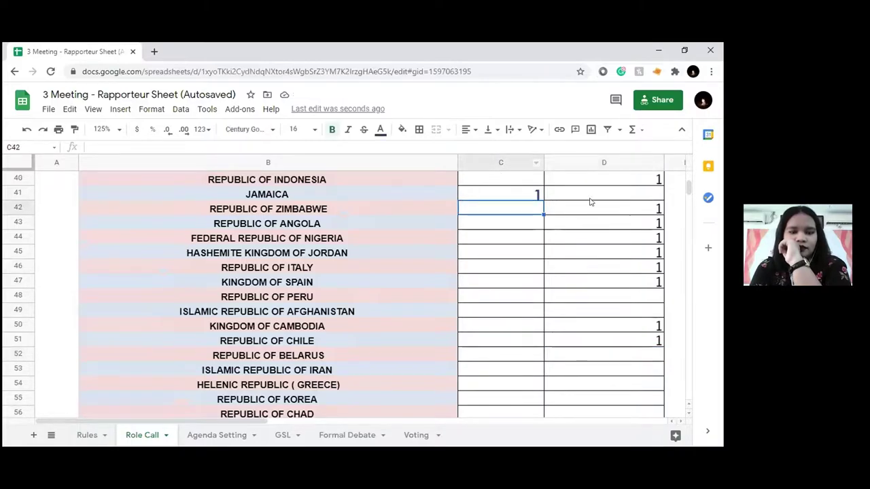
{"action": "scroll", "coordinate": [544, 197], "scroll_direction": "up", "scroll_amount": 1}
{"action": "left_click", "coordinate": [614, 194]}
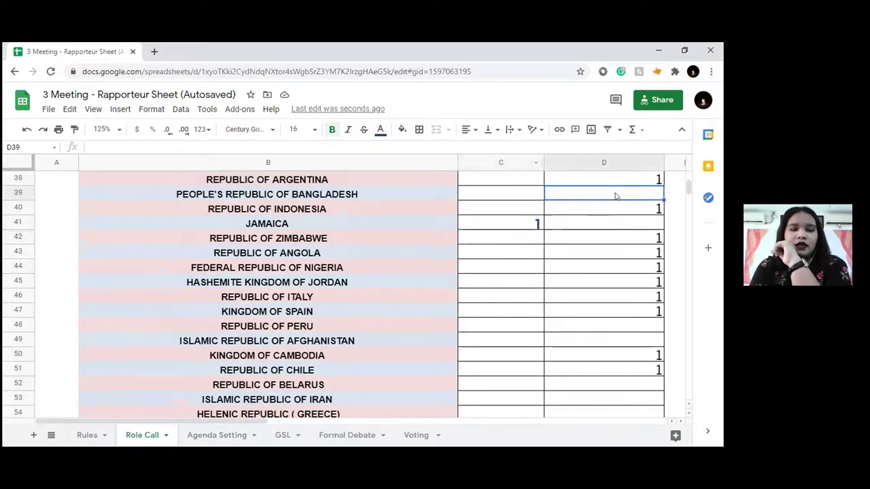
{"action": "type", "text": "1"}
{"action": "left_click", "coordinate": [602, 240]}
{"action": "scroll", "coordinate": [603, 243], "scroll_direction": "down", "scroll_amount": 2}
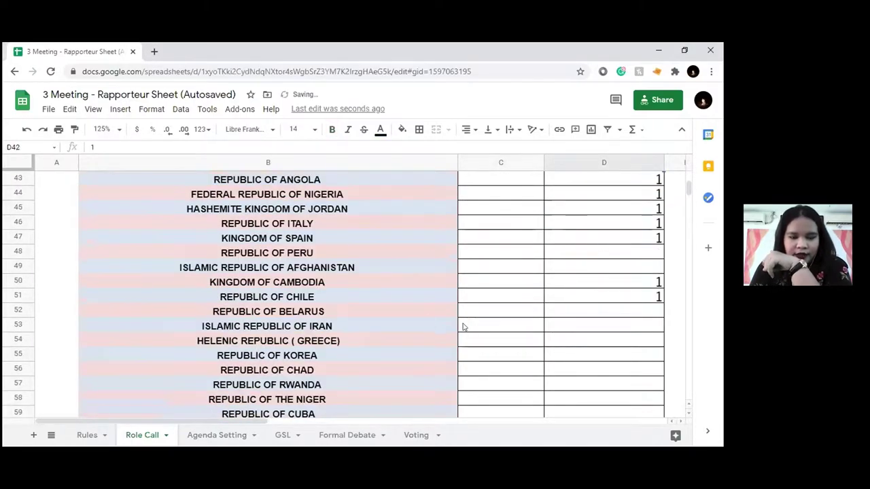
Record Islamic Republic of Iran as Present & Voting with a 1 in D53
{"action": "left_click", "coordinate": [384, 311]}
{"action": "left_click", "coordinate": [384, 326]}
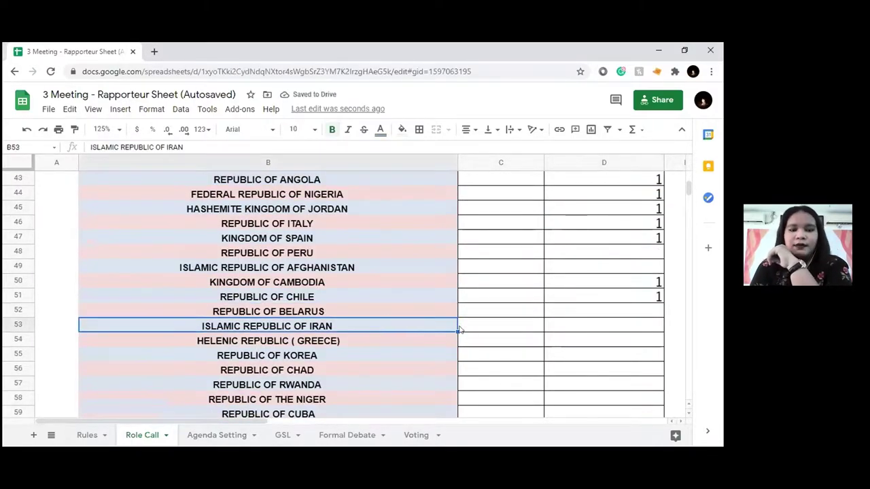
{"action": "scroll", "coordinate": [543, 328], "scroll_direction": "down", "scroll_amount": 1}
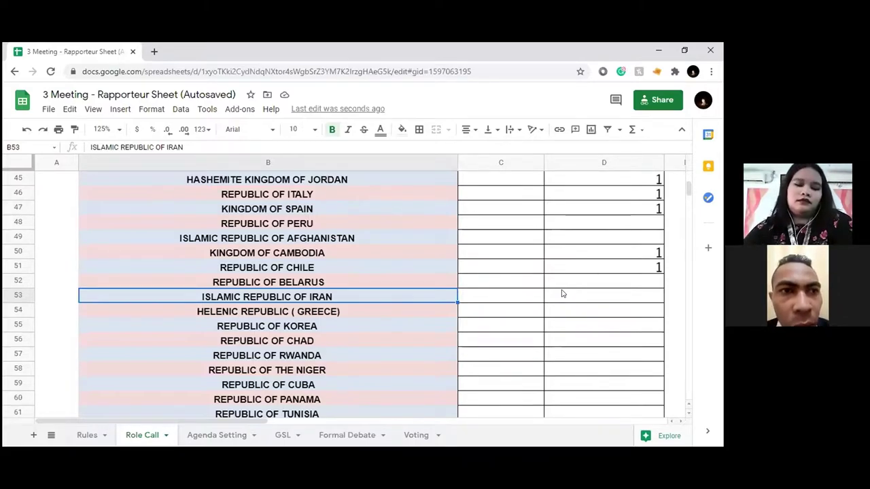
{"action": "left_click", "coordinate": [562, 294]}
{"action": "type", "text": "1"}
{"action": "key", "text": "Return"}
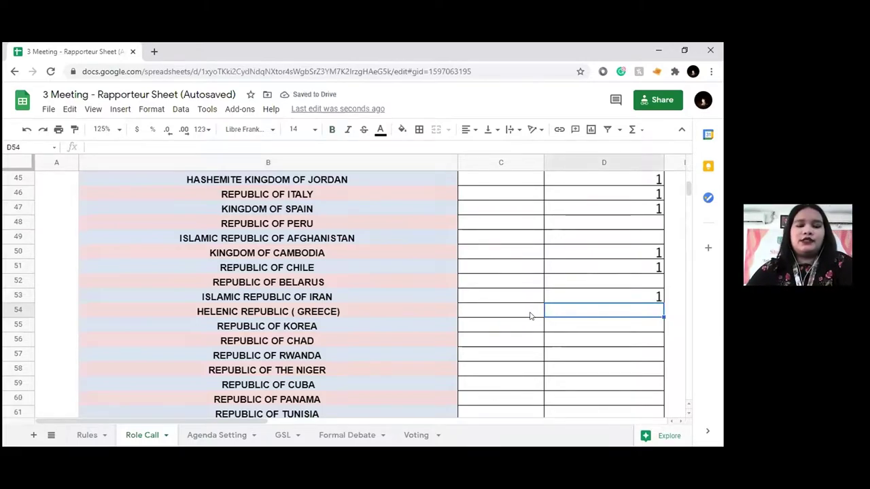
Enter 1 under Present & Voting for Helenic Republic (Greece) in D54 and Republic of Korea in D55
{"action": "scroll", "coordinate": [530, 315], "scroll_direction": "down", "scroll_amount": 1}
{"action": "left_click", "coordinate": [398, 297]}
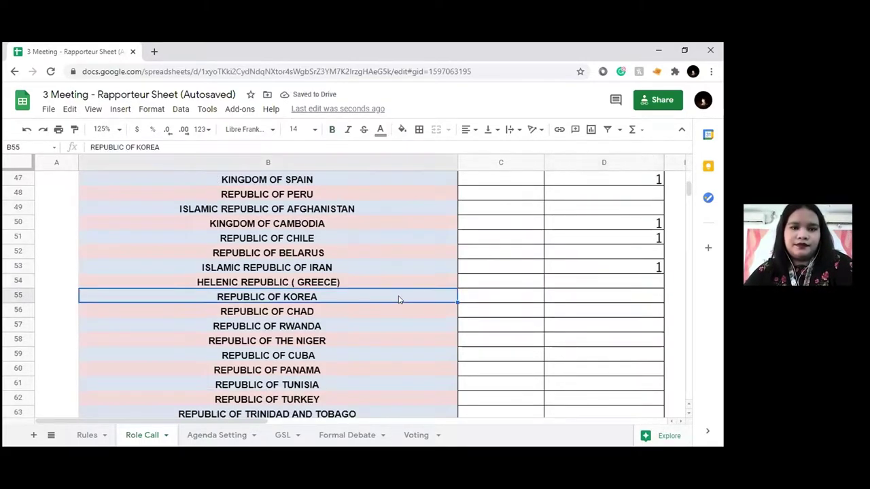
{"action": "left_click", "coordinate": [588, 282]}
{"action": "type", "text": "1"}
{"action": "key", "text": "Return"}
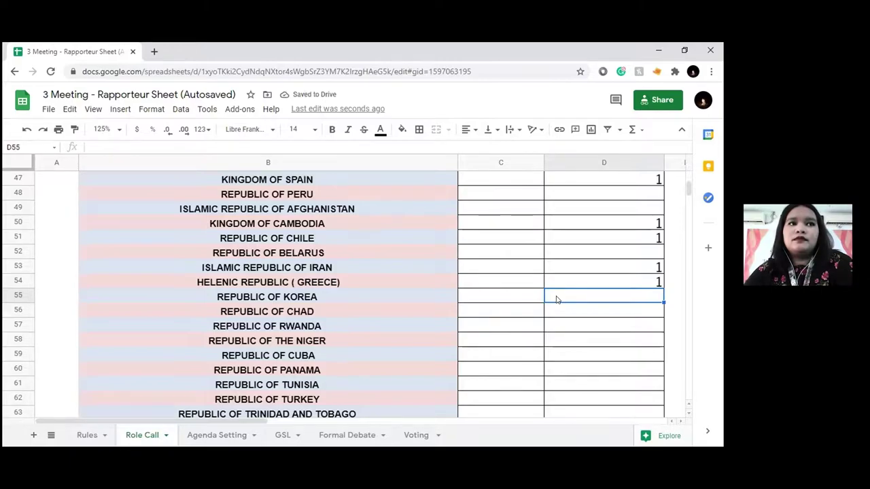
{"action": "type", "text": "1"}
{"action": "key", "text": "Return"}
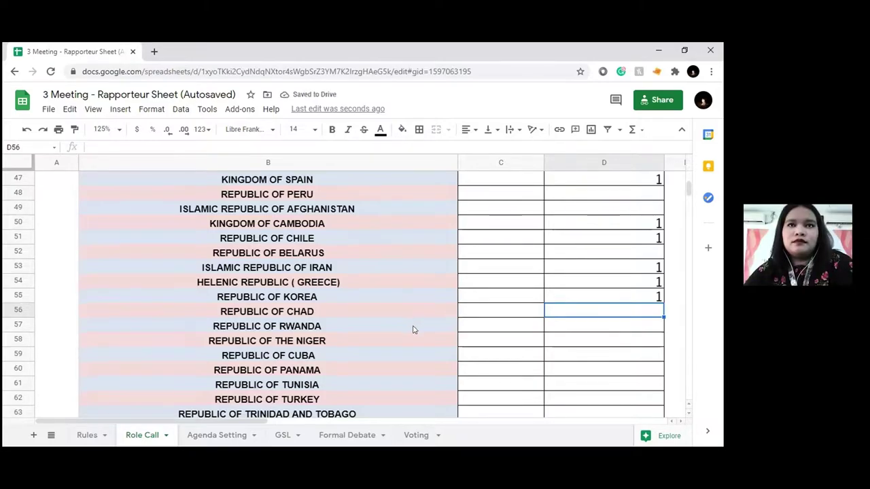
Enter 1 under Present & Voting for Republic of Chad in D56 and Republic of Rwanda in D57
{"action": "scroll", "coordinate": [544, 326], "scroll_direction": "down", "scroll_amount": 2}
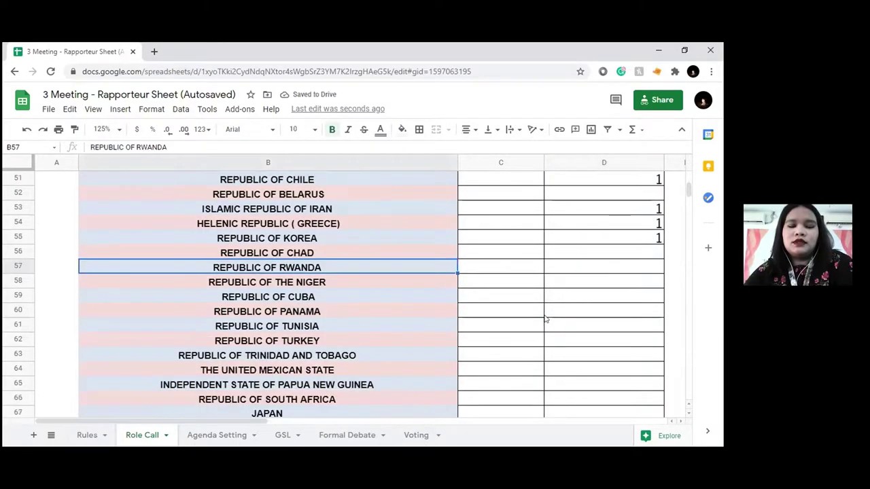
{"action": "left_click", "coordinate": [583, 254]}
{"action": "type", "text": "1"}
{"action": "left_click", "coordinate": [581, 281]}
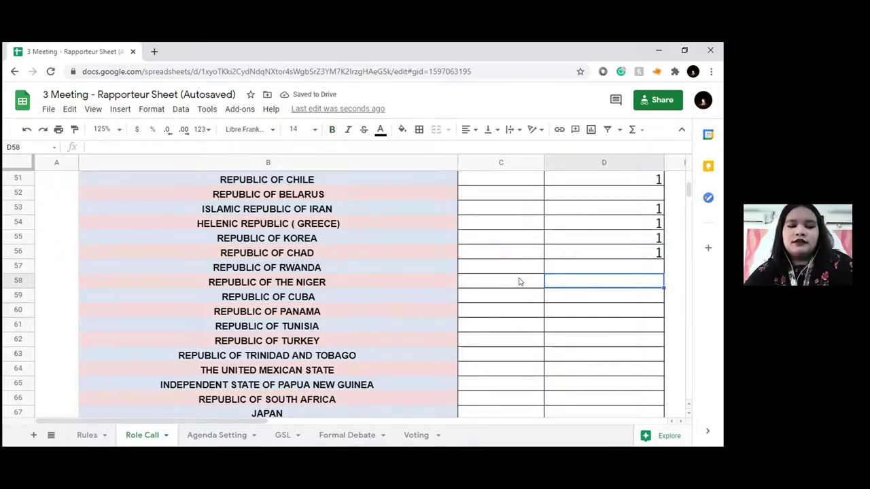
{"action": "left_click", "coordinate": [557, 263]}
{"action": "type", "text": "1"}
{"action": "left_click", "coordinate": [553, 301]}
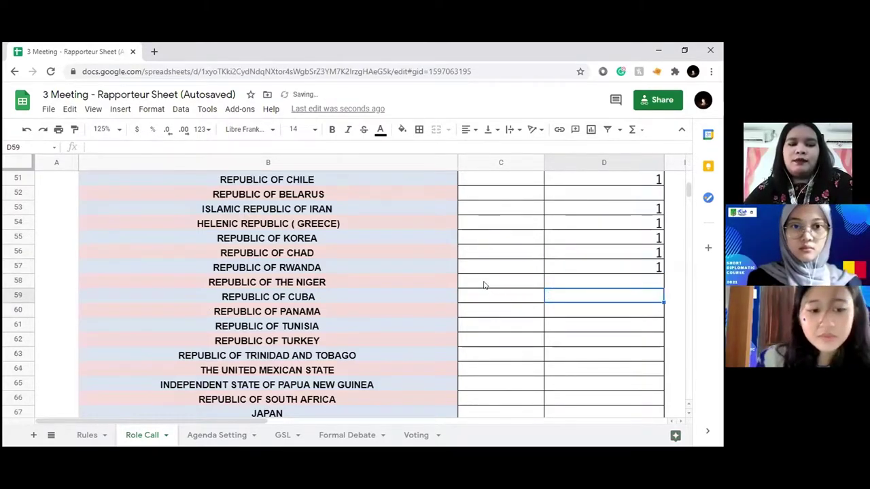
Record Republic of the Niger as Present & Voting with a 1 in D58
{"action": "scroll", "coordinate": [465, 287], "scroll_direction": "down", "scroll_amount": 1}
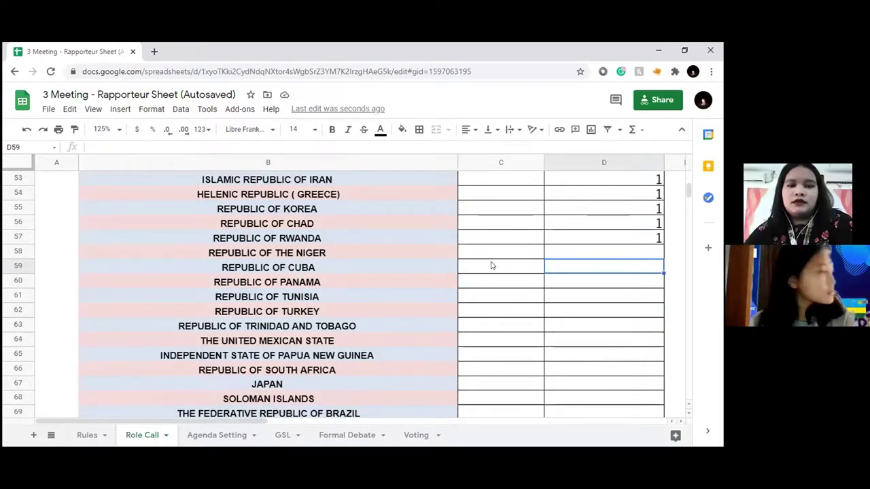
{"action": "scroll", "coordinate": [491, 266], "scroll_direction": "down", "scroll_amount": 1}
{"action": "left_click", "coordinate": [421, 244]}
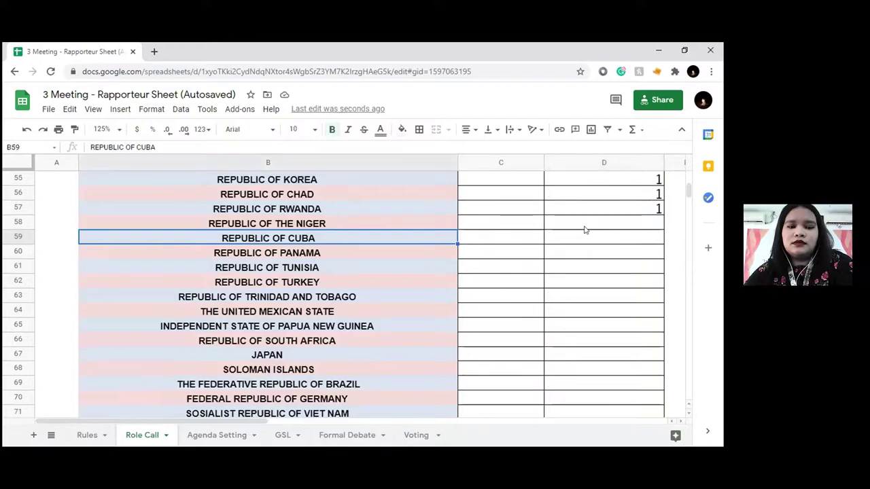
{"action": "left_click", "coordinate": [587, 223]}
{"action": "type", "text": "1"}
{"action": "key", "text": "Return"}
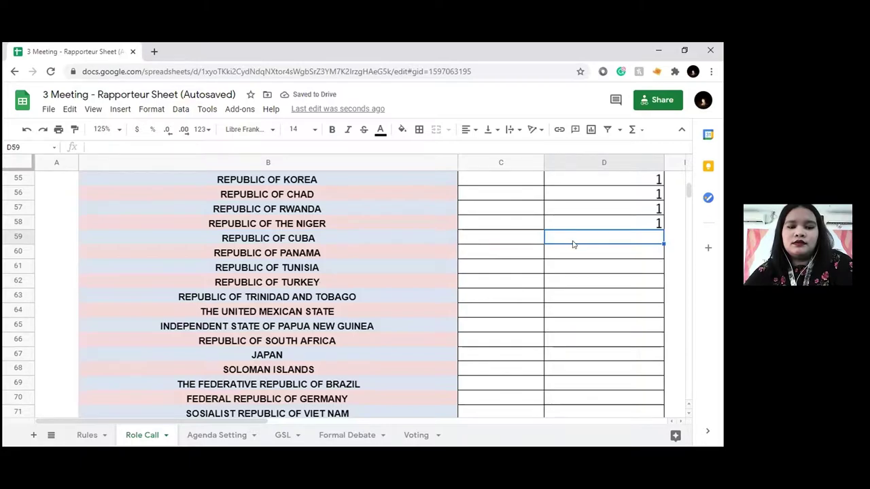
Enter 1 under Present & Voting for Republic of Cuba in D59 and Republic of Panama in D60
{"action": "type", "text": "1"}
{"action": "key", "text": "Return"}
{"action": "left_click", "coordinate": [418, 256]}
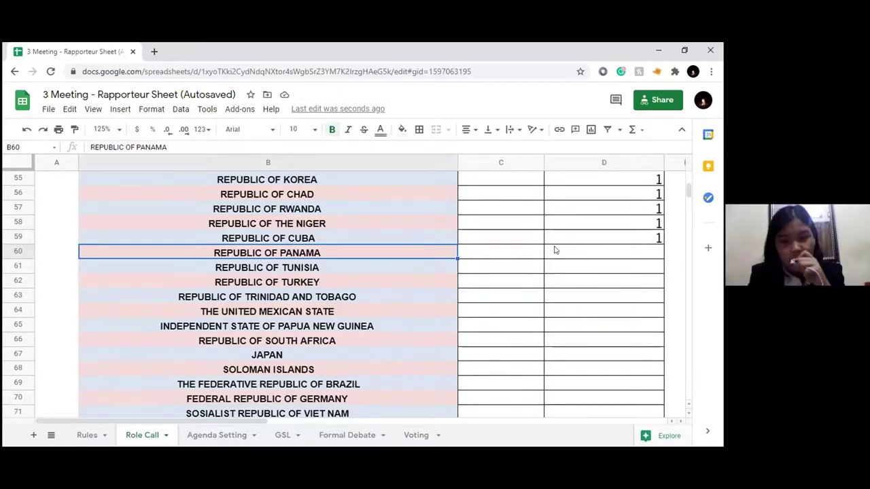
{"action": "left_click", "coordinate": [554, 250]}
{"action": "type", "text": "1"}
{"action": "key", "text": "Return"}
{"action": "key", "text": "Down"}
{"action": "left_click", "coordinate": [422, 271]}
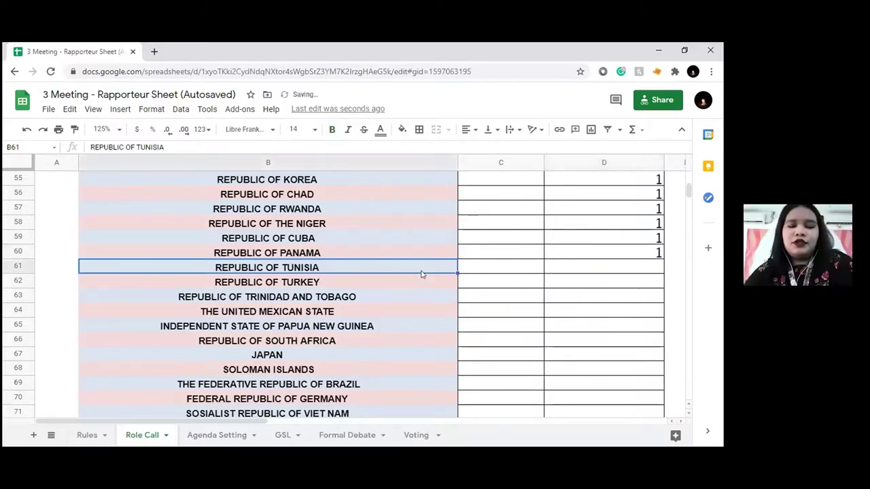
Record Republic of Tunisia as Present with a 1 in C61
{"action": "scroll", "coordinate": [425, 274], "scroll_direction": "down", "scroll_amount": 2}
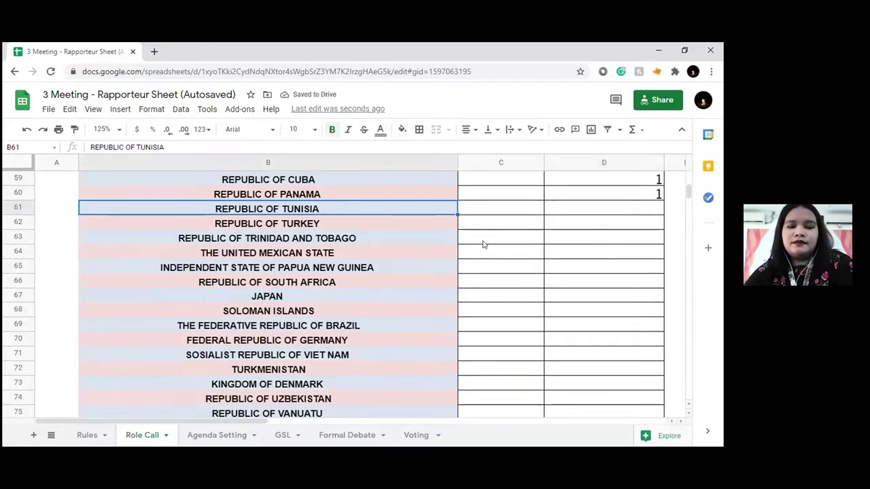
{"action": "left_click", "coordinate": [521, 209]}
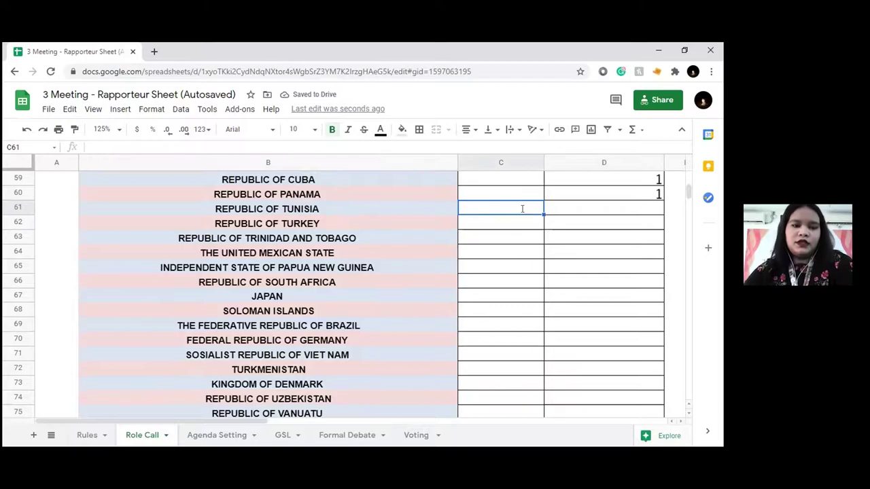
{"action": "type", "text": "1"}
{"action": "key", "text": "Return"}
Enter 1 under Present & Voting for Republic of Turkey in D62 and Republic of Trinidad and Tobago in D63
{"action": "left_click", "coordinate": [401, 226]}
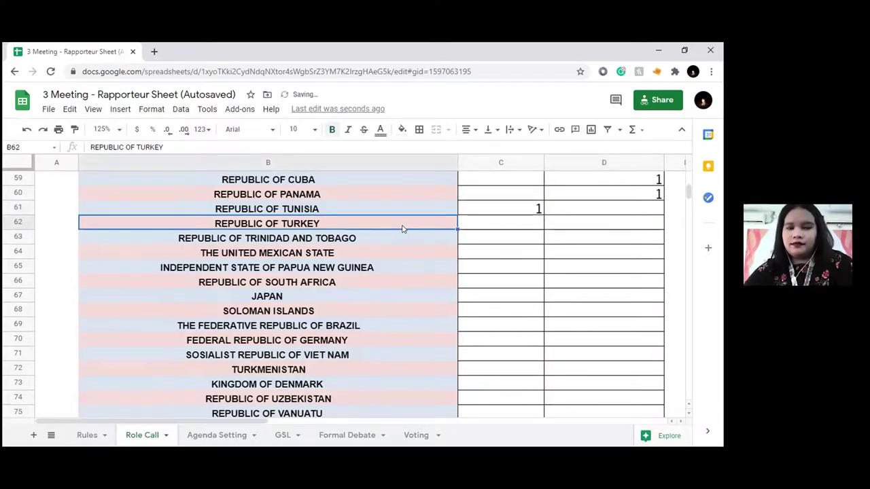
{"action": "left_click", "coordinate": [551, 222]}
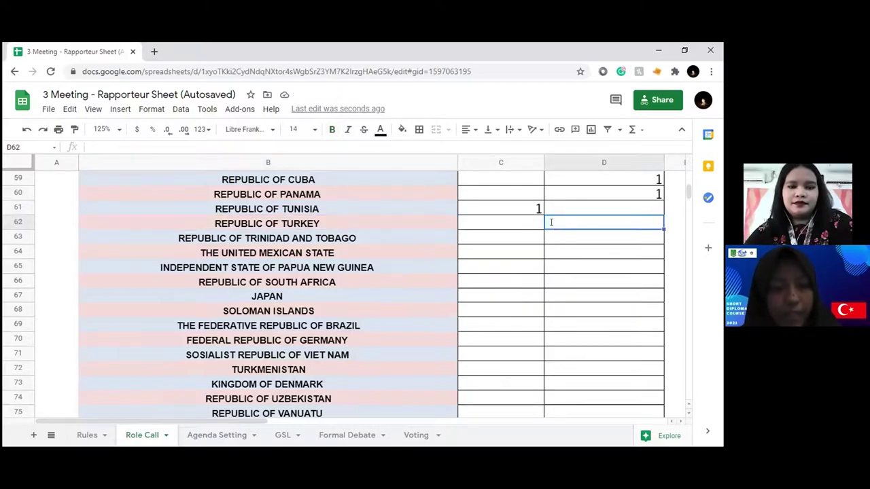
{"action": "type", "text": "1"}
{"action": "key", "text": "Return"}
{"action": "left_click", "coordinate": [380, 239]}
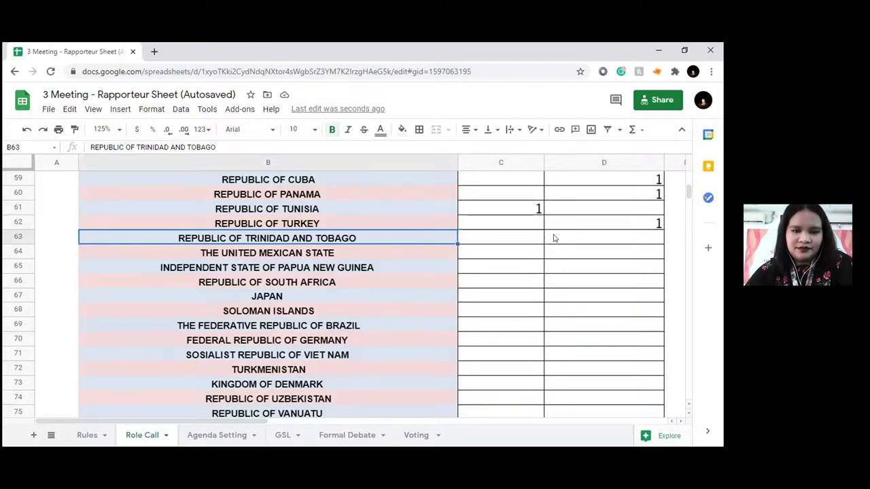
{"action": "left_click", "coordinate": [552, 239]}
{"action": "type", "text": "1"}
{"action": "key", "text": "Return"}
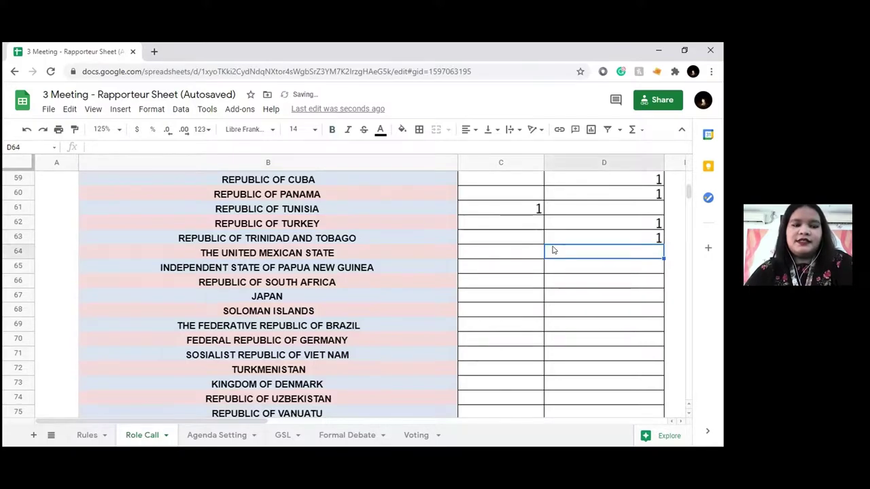
Skip The United Mexican State and Papua New Guinea, and enter 1 under Present & Voting for Republic of South Africa in D66
{"action": "scroll", "coordinate": [553, 250], "scroll_direction": "down", "scroll_amount": 1}
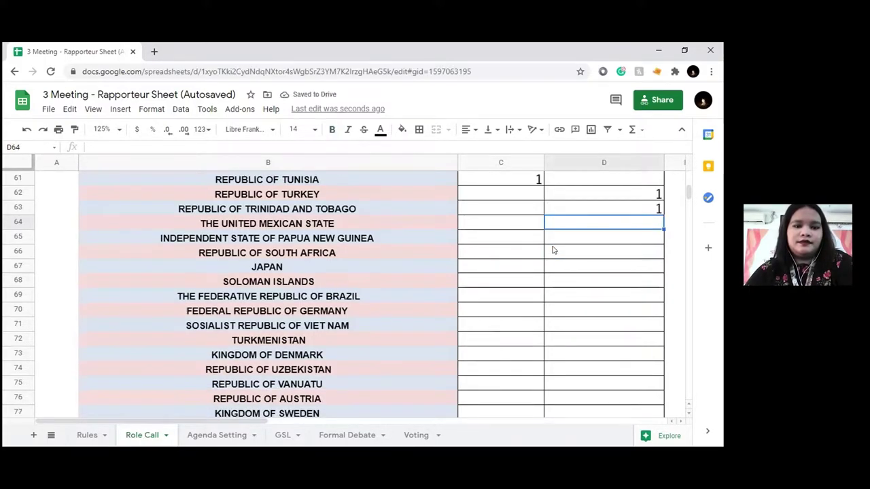
{"action": "left_click", "coordinate": [439, 229]}
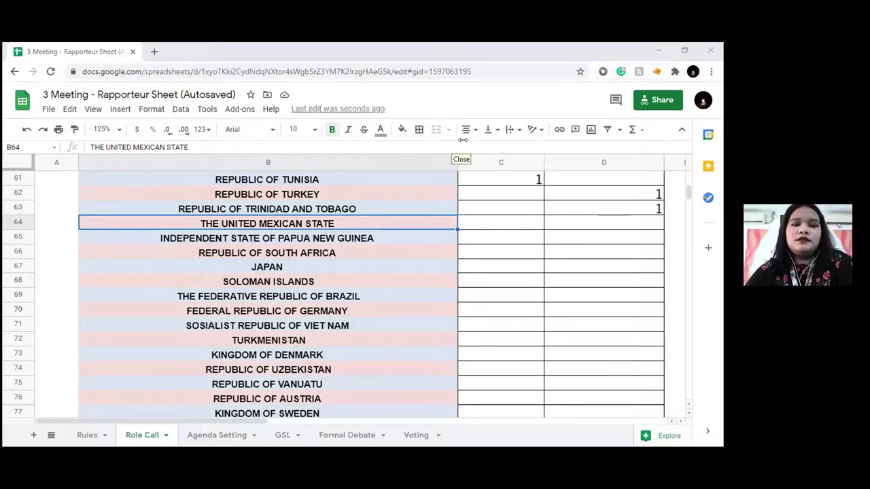
{"action": "left_click", "coordinate": [563, 225]}
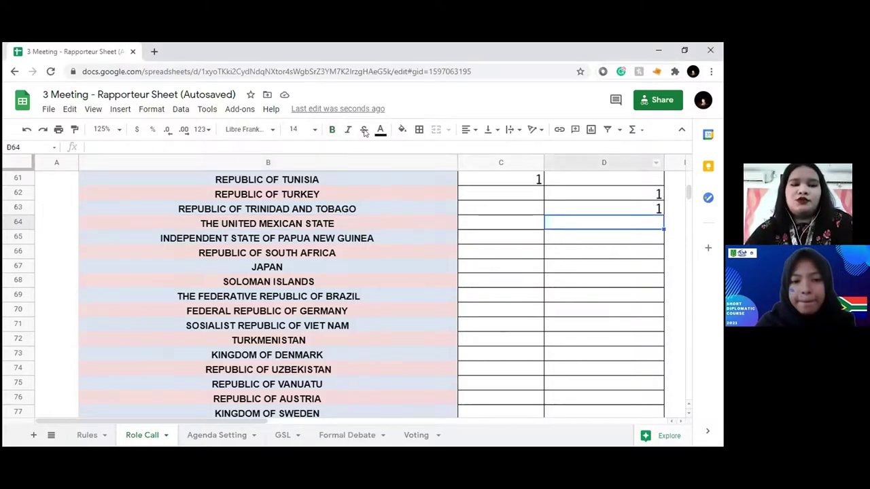
{"action": "left_click", "coordinate": [577, 248]}
{"action": "type", "text": "1"}
{"action": "key", "text": "Return"}
Record Japan as Present & Voting with a 1 in D67
{"action": "left_click", "coordinate": [532, 269]}
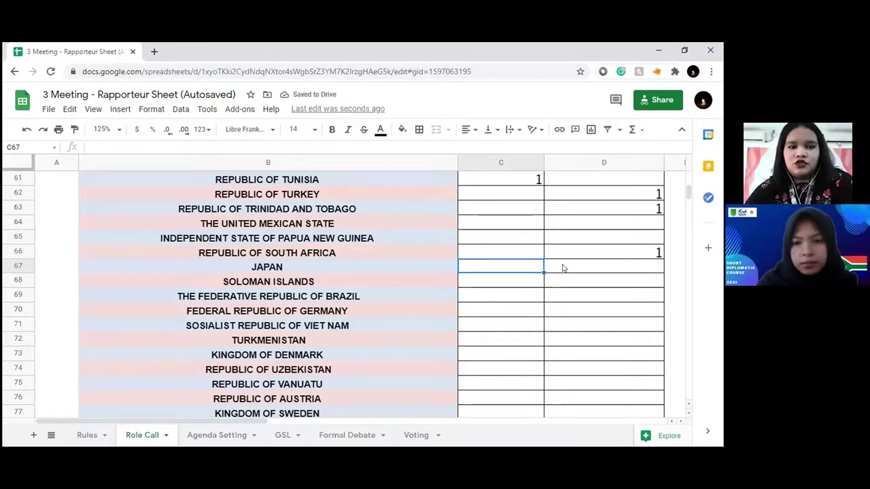
{"action": "left_click", "coordinate": [418, 268]}
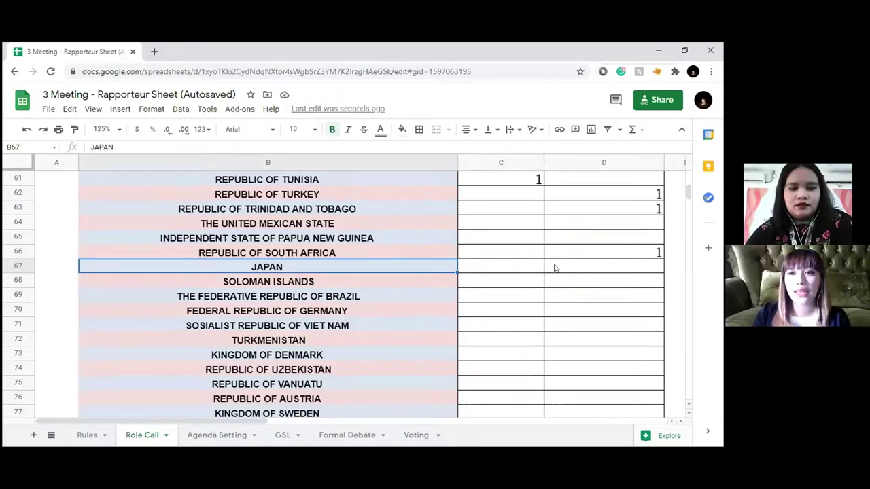
{"action": "left_click", "coordinate": [554, 267]}
{"action": "type", "text": "1"}
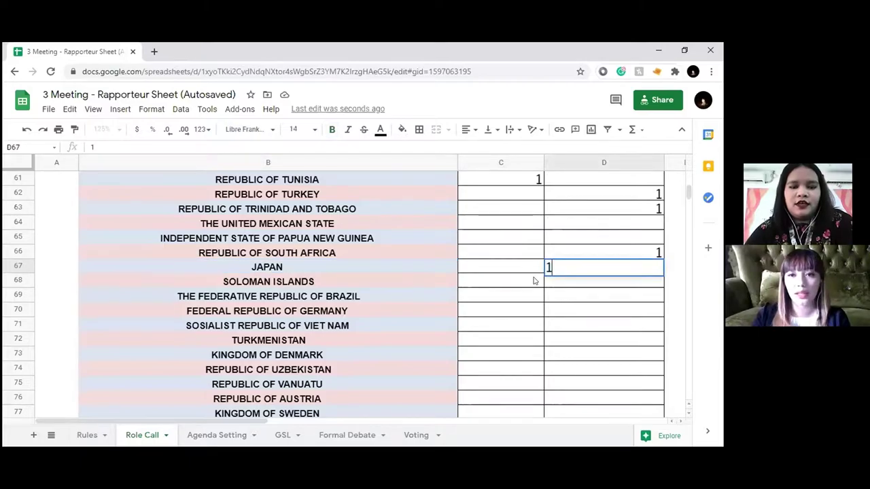
{"action": "key", "text": "Return"}
Record The Federative Republic of Brazil as Present with a 1 in C69, leaving Soloman Islands blank
{"action": "scroll", "coordinate": [480, 276], "scroll_direction": "down", "scroll_amount": 2}
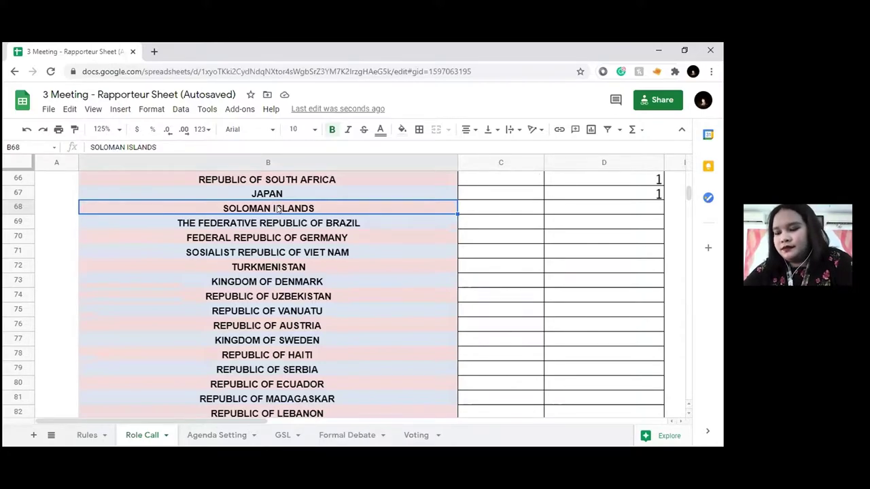
{"action": "left_click", "coordinate": [576, 223]}
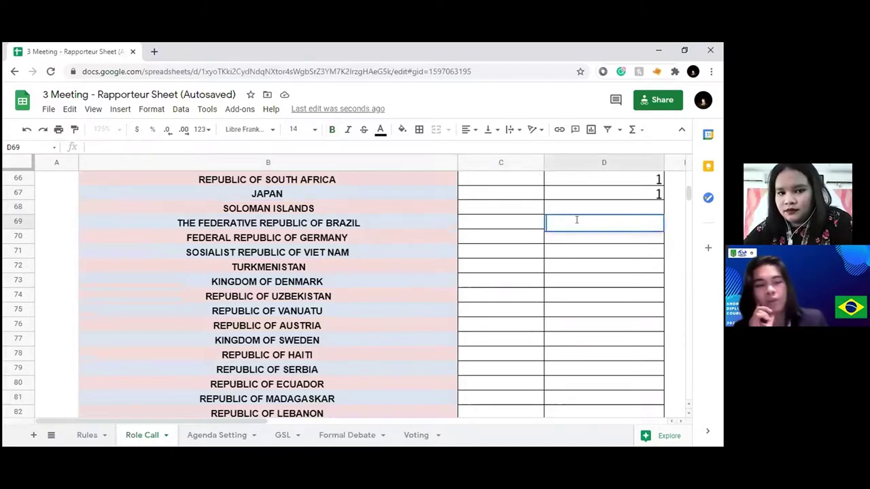
{"action": "left_click", "coordinate": [521, 223]}
{"action": "type", "text": "1"}
Enter 1 under Present & Voting for Federal Republic of Germany in D70 and Sosialist Republic of Viet Nam in D71
{"action": "left_click", "coordinate": [546, 240]}
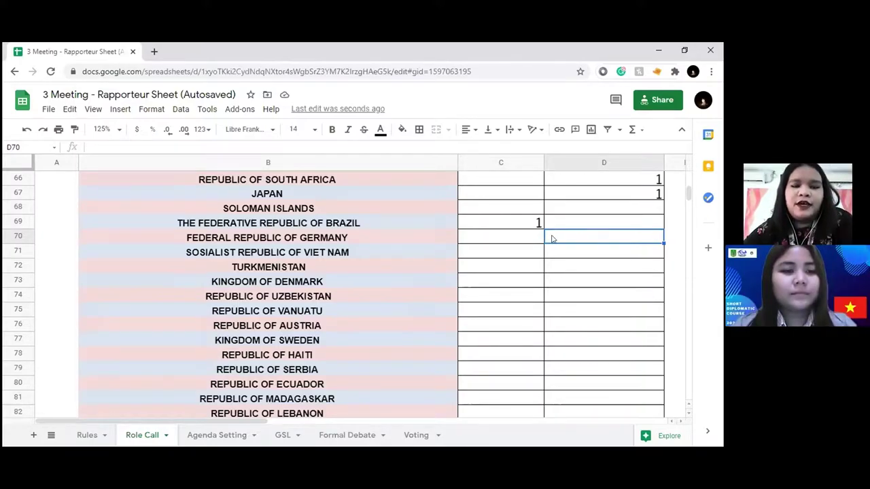
{"action": "type", "text": "1"}
{"action": "left_click", "coordinate": [559, 256]}
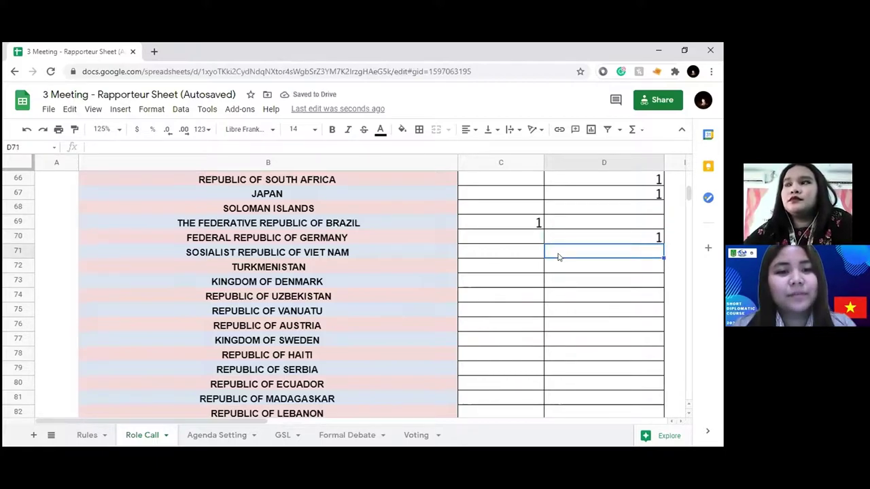
{"action": "type", "text": "1"}
{"action": "key", "text": "Return"}
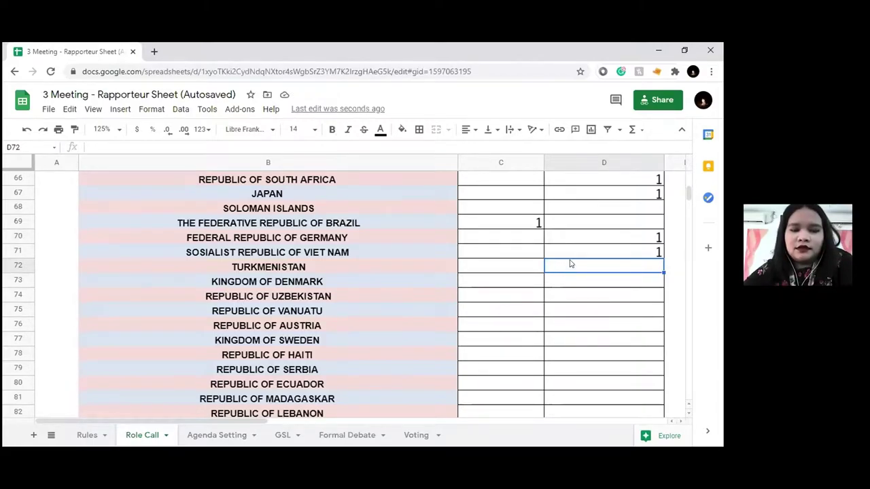
Enter 1 under Present & Voting for Turkmenistan in D72 and Kingdom of Denmark in D73
{"action": "type", "text": "1"}
{"action": "key", "text": "Return"}
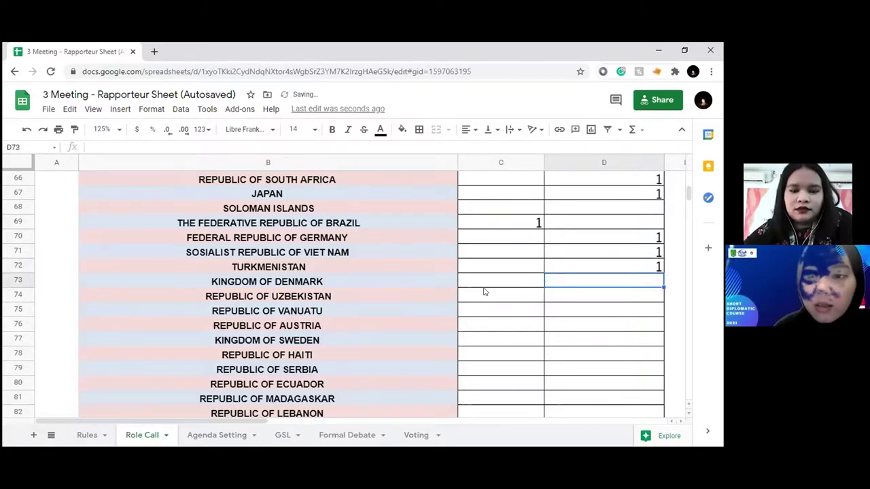
{"action": "left_click", "coordinate": [408, 293]}
{"action": "left_click", "coordinate": [411, 283]}
{"action": "scroll", "coordinate": [418, 285], "scroll_direction": "down", "scroll_amount": 1}
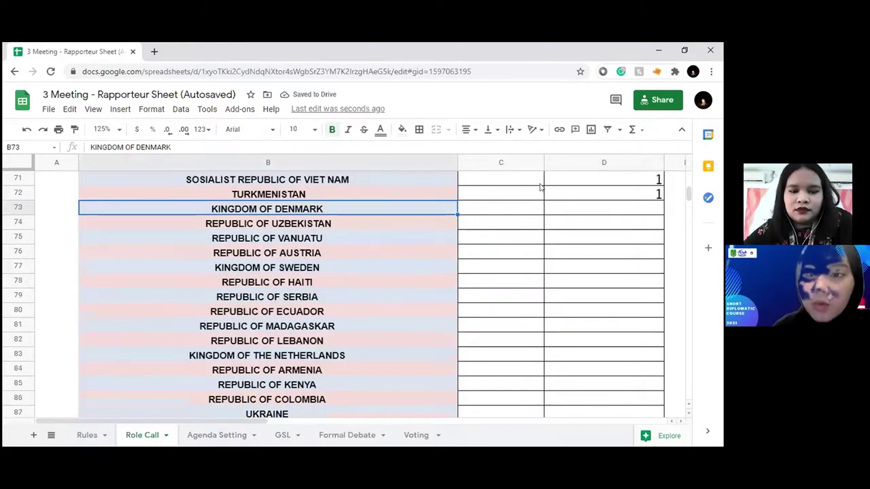
{"action": "left_click", "coordinate": [568, 209]}
{"action": "type", "text": "1"}
{"action": "key", "text": "Return"}
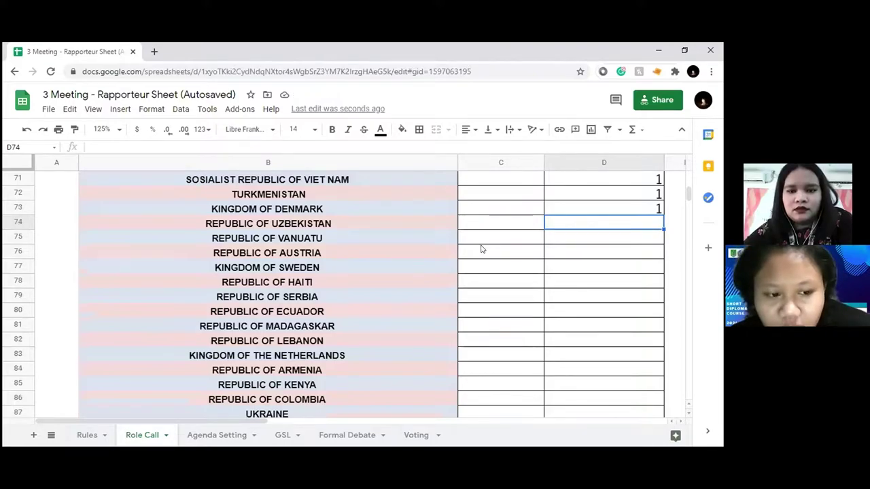
Enter 1 under Present & Voting for Republic of Uzbekistan in D74 and Republic of Vanuatu in D75
{"action": "type", "text": "1"}
{"action": "left_click", "coordinate": [564, 249]}
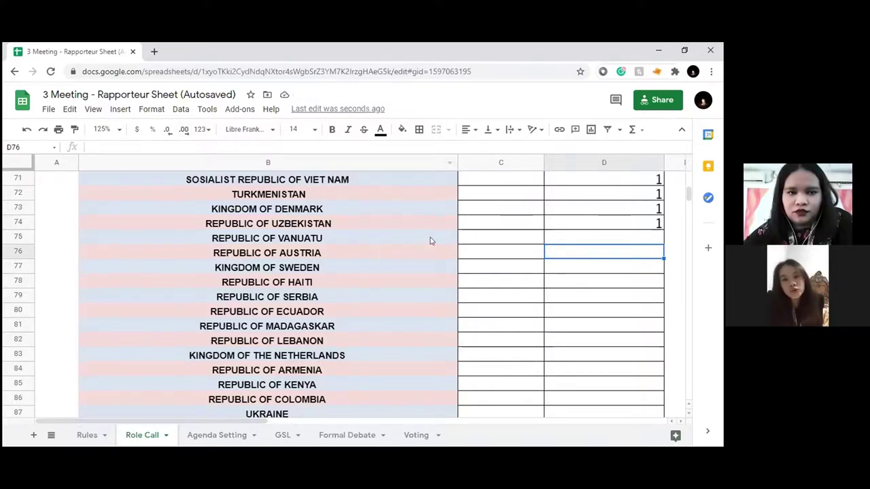
{"action": "left_click", "coordinate": [598, 238]}
{"action": "type", "text": "1"}
{"action": "key", "text": "Return"}
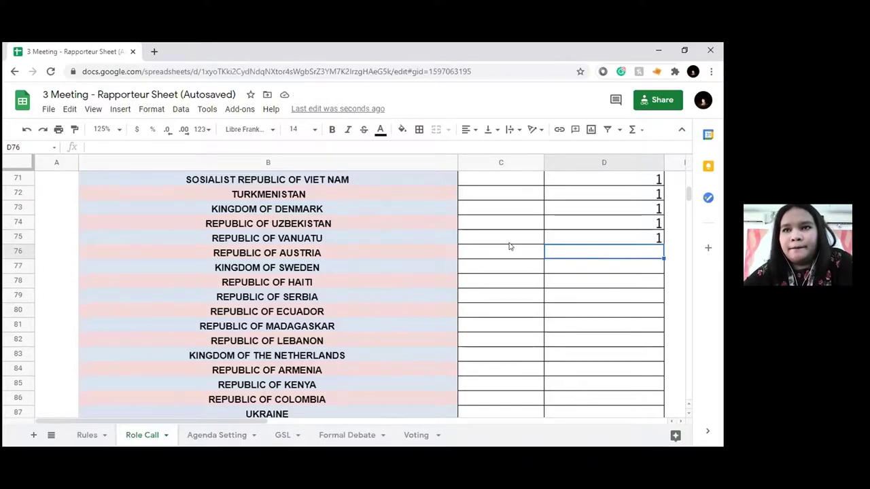
Record Kingdom of Sweden as Present with a 1 in C77 and Republic of Haiti as Present & Voting with a 1 in D78
{"action": "left_click", "coordinate": [567, 272]}
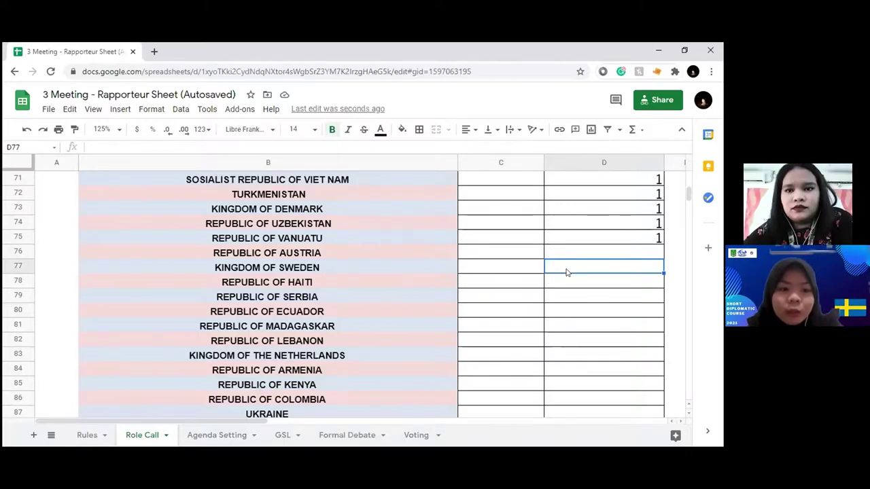
{"action": "left_click", "coordinate": [521, 272]}
{"action": "type", "text": "1"}
{"action": "left_click", "coordinate": [570, 283]}
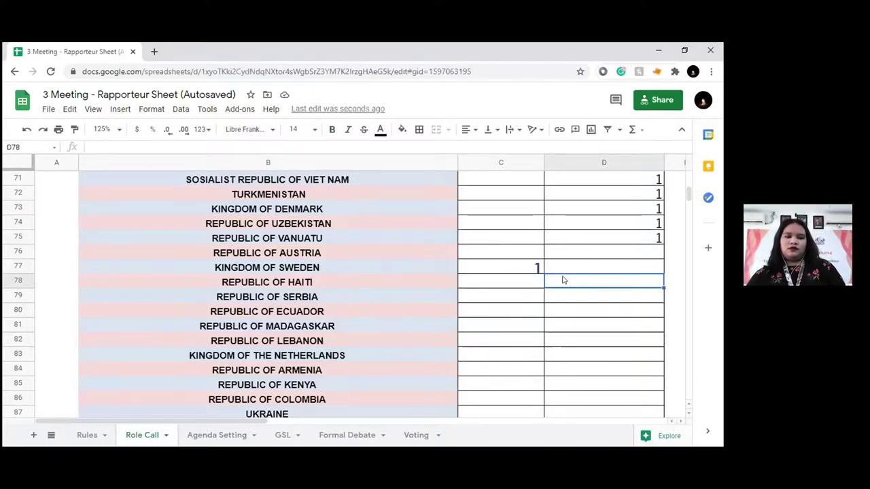
{"action": "type", "text": "1"}
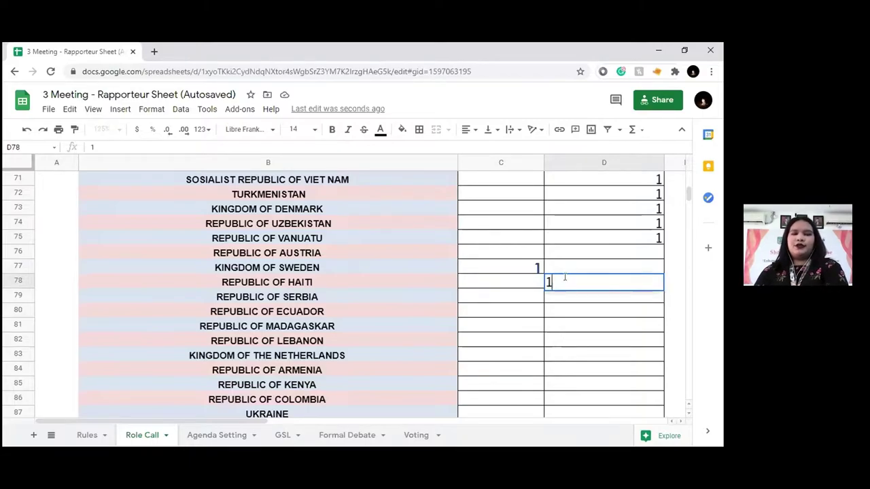
{"action": "left_click", "coordinate": [564, 295]}
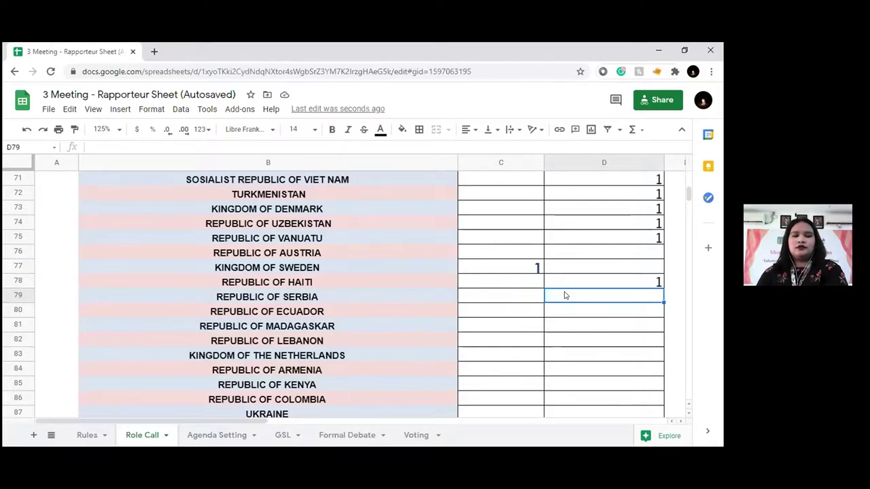
Record Republic of Madagaskar as Present with a 1 in C81, leaving Serbia and Ecuador blank
{"action": "left_click", "coordinate": [564, 325]}
{"action": "scroll", "coordinate": [563, 322], "scroll_direction": "down", "scroll_amount": 1}
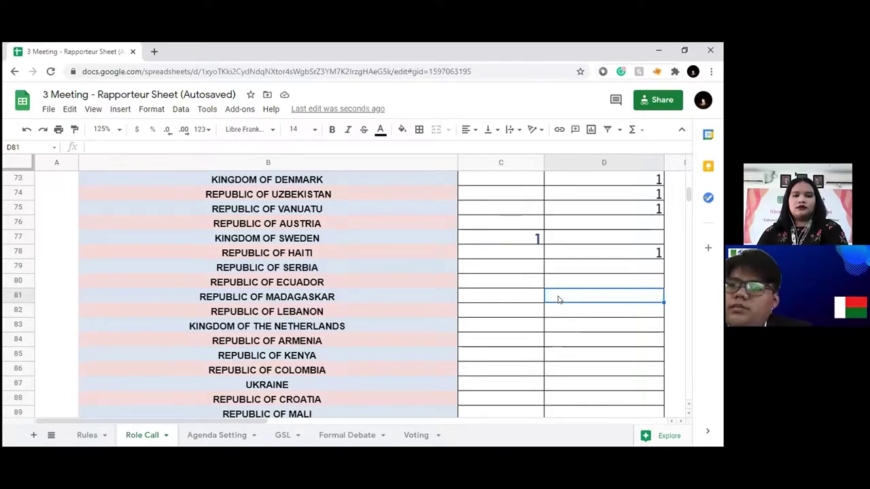
{"action": "key", "text": "Left"}
{"action": "type", "text": "1"}
{"action": "key", "text": "Tab"}
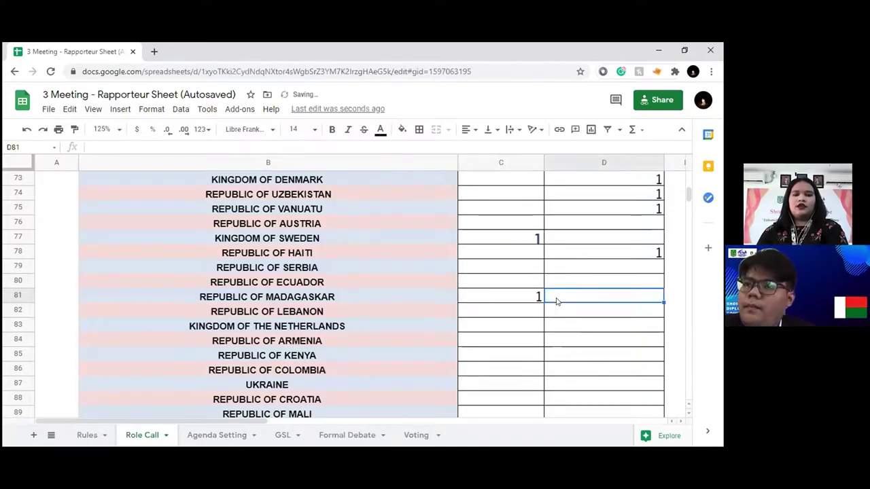
Record Republic of Lebanon as Present & Voting with a 1 in D82
{"action": "left_click", "coordinate": [561, 310]}
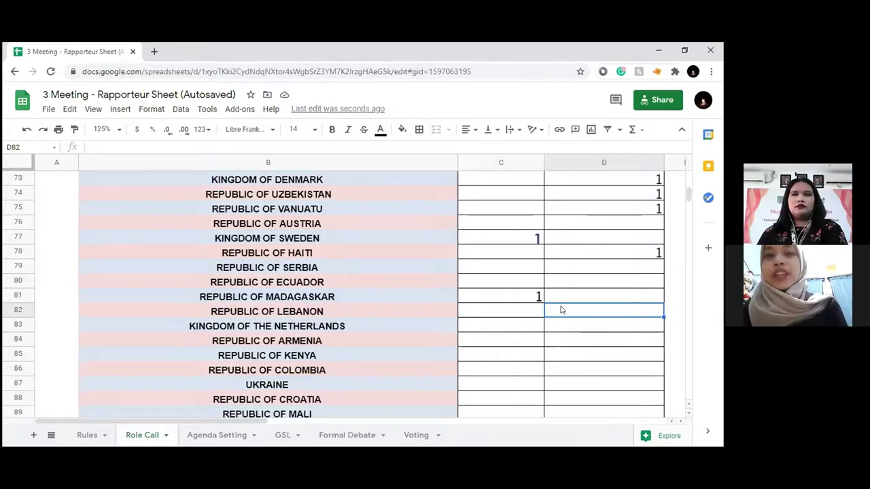
{"action": "double_click", "coordinate": [558, 305]}
{"action": "type", "text": "1"}
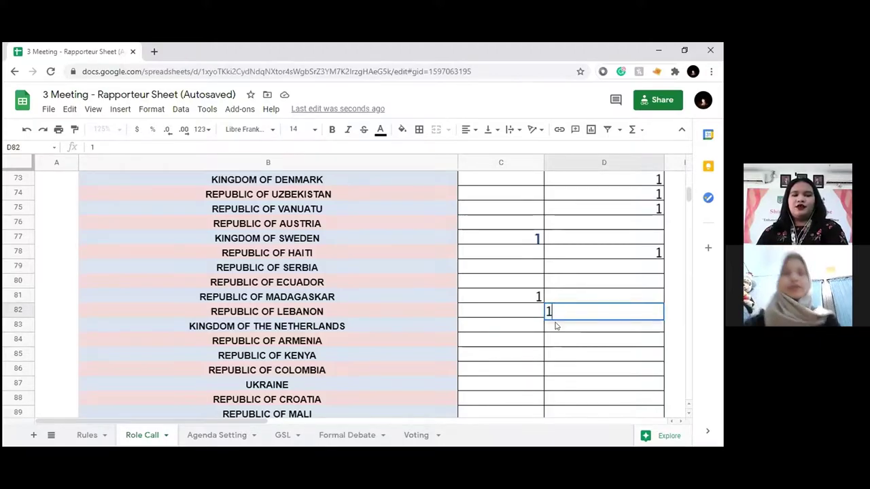
{"action": "key", "text": "Return"}
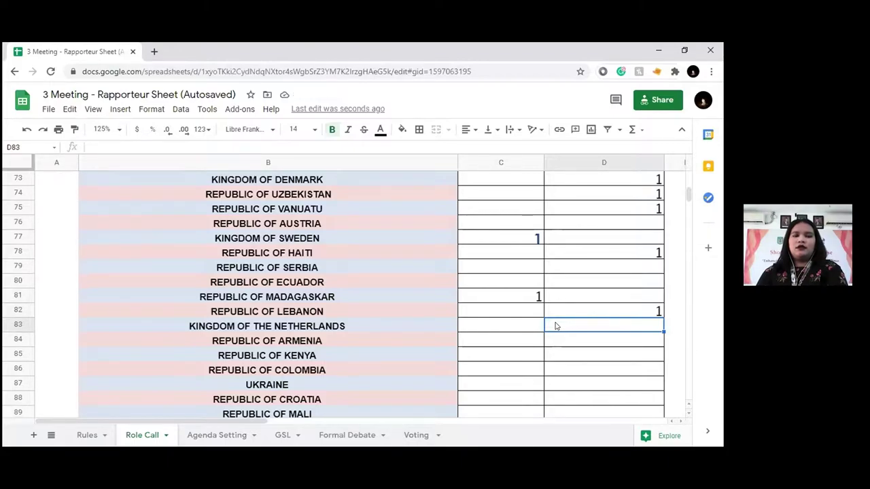
Skip Kingdom of the Netherlands and enter 1 under Present & Voting for Republic of Armenia in D84
{"action": "scroll", "coordinate": [556, 327], "scroll_direction": "down", "scroll_amount": 1}
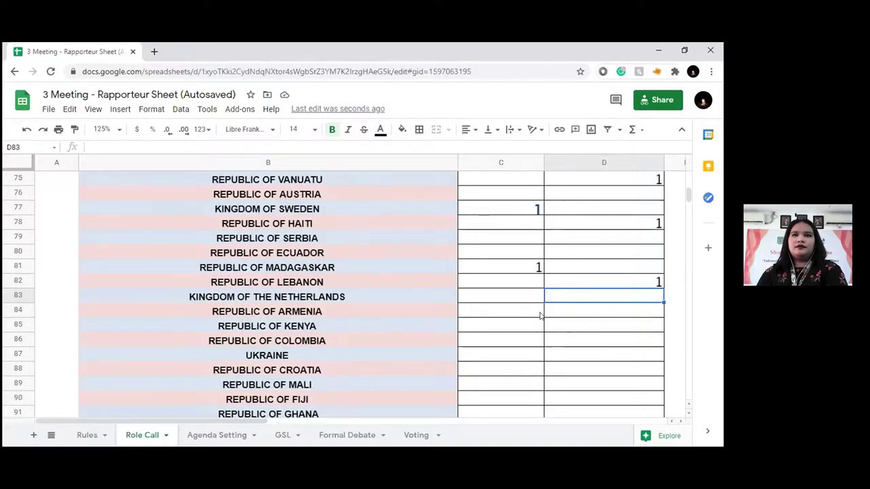
{"action": "left_click", "coordinate": [549, 311]}
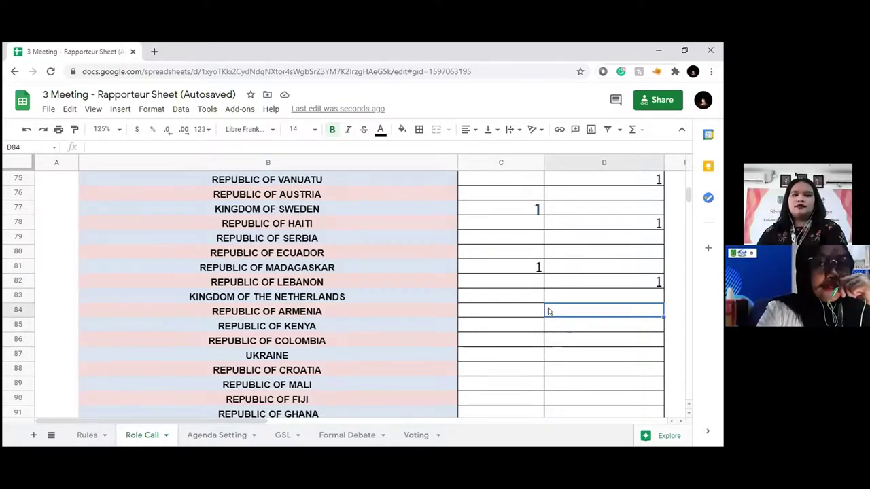
{"action": "type", "text": "1"}
Record Republic of Kenya as Present with a 1 in C85
{"action": "left_click", "coordinate": [551, 326]}
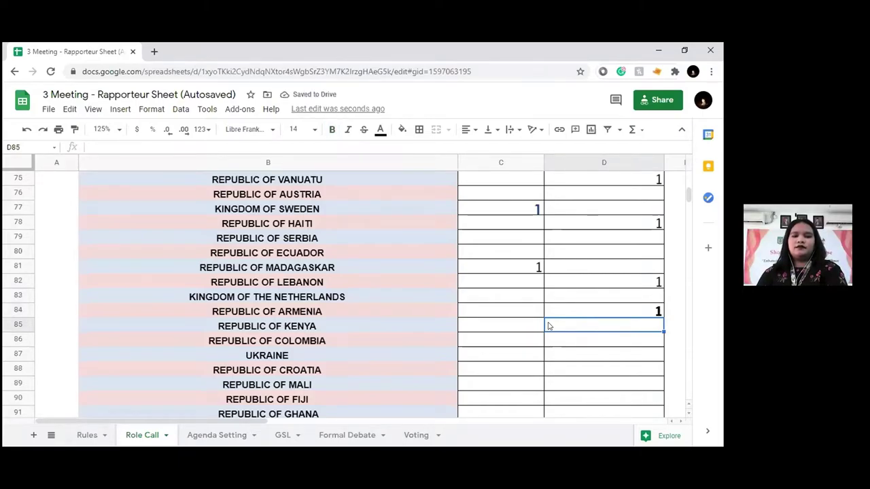
{"action": "left_click", "coordinate": [516, 326]}
{"action": "type", "text": "1"}
{"action": "key", "text": "Tab"}
{"action": "scroll", "coordinate": [544, 328], "scroll_direction": "down", "scroll_amount": 1}
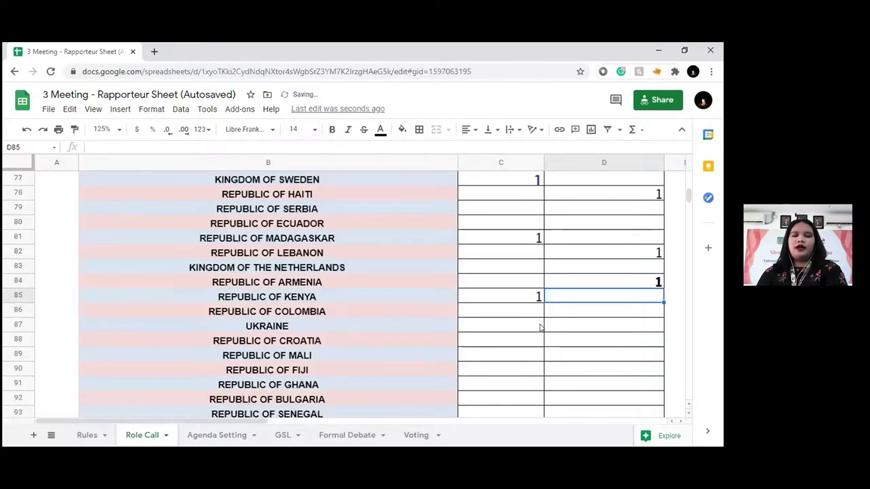
Record Republic of Colombia and Ukraine as Present with a 1 in C86 and in C87
{"action": "left_click", "coordinate": [555, 311]}
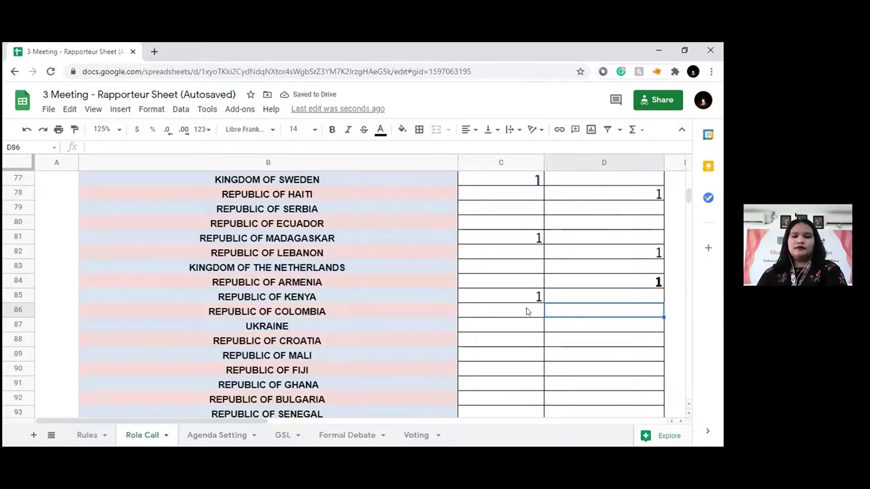
{"action": "left_click", "coordinate": [526, 311]}
{"action": "type", "text": "1"}
{"action": "key", "text": "Return"}
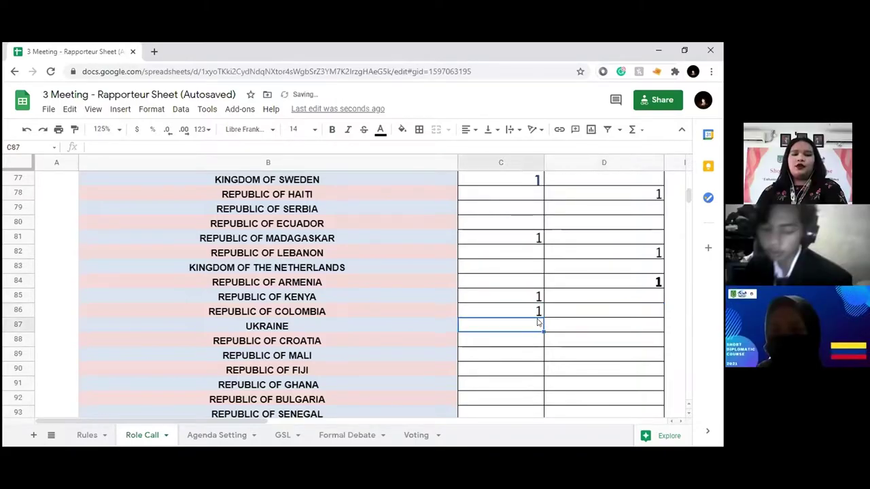
{"action": "left_click", "coordinate": [442, 330]}
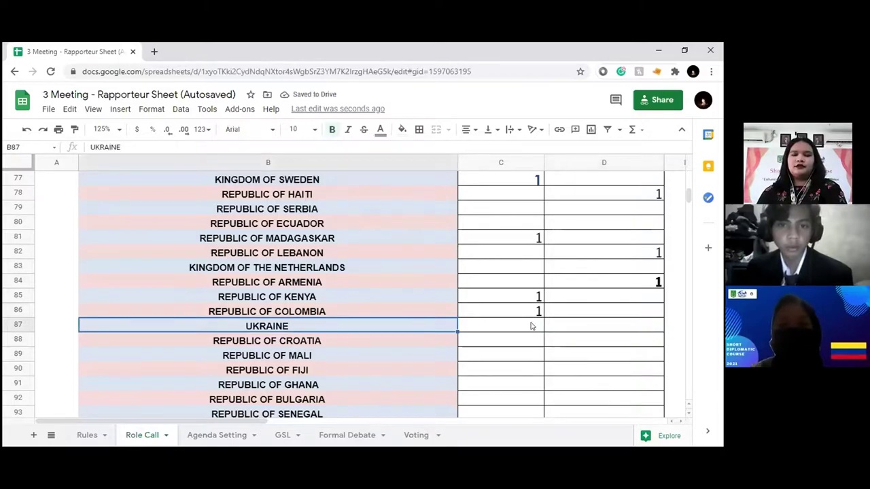
{"action": "scroll", "coordinate": [532, 326], "scroll_direction": "down", "scroll_amount": 5}
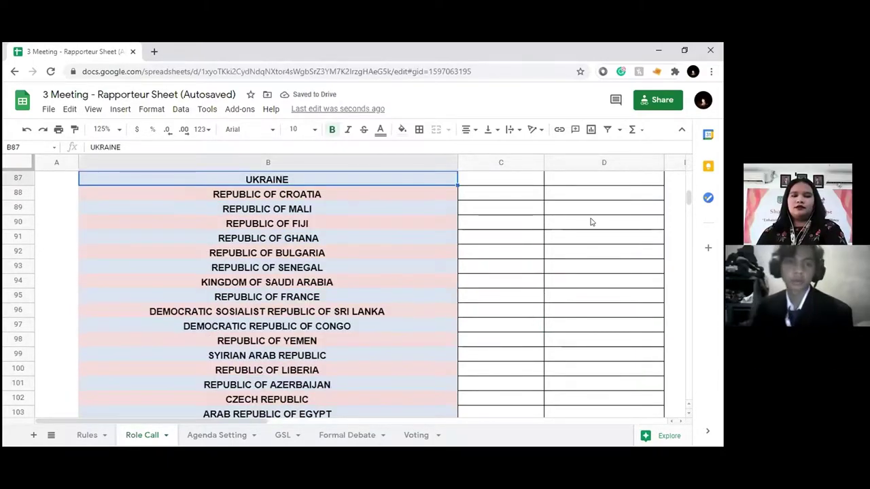
{"action": "left_click", "coordinate": [516, 176]}
{"action": "type", "text": "1"}
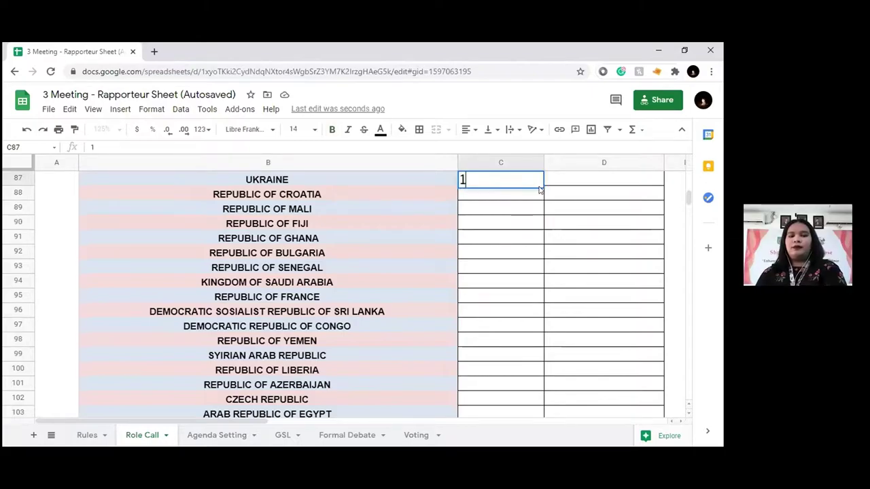
Record Republic of Croatia and Republic of Mali as Present & Voting with a 1 in D88 and in D89
{"action": "left_click", "coordinate": [562, 194]}
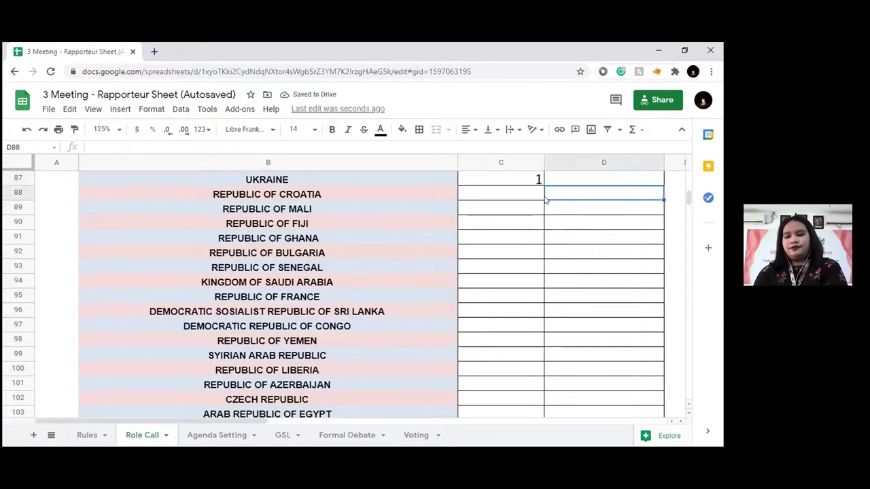
{"action": "type", "text": "1"}
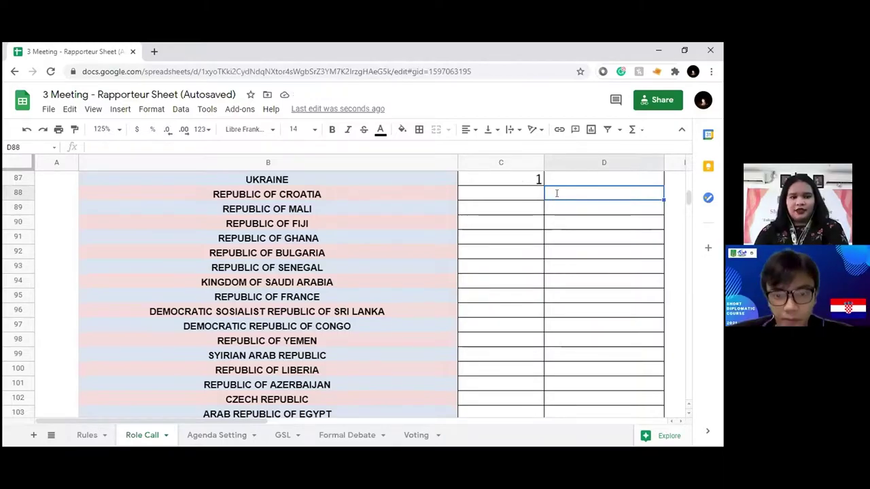
{"action": "key", "text": "Return"}
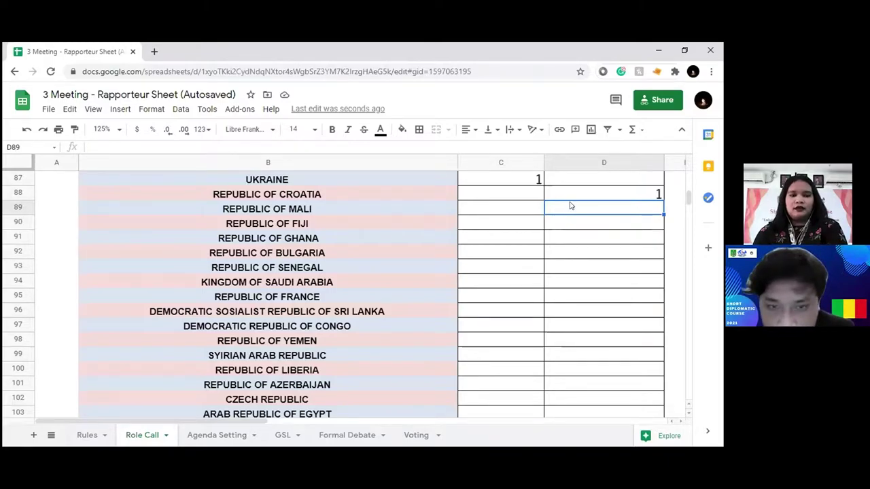
{"action": "type", "text": "1"}
{"action": "left_click", "coordinate": [567, 236]}
Leave Fiji and Ghana blank and enter 1 under Present & Voting for Republic of Bulgaria in D92 and Republic of Senegal in D93
{"action": "left_click", "coordinate": [571, 229]}
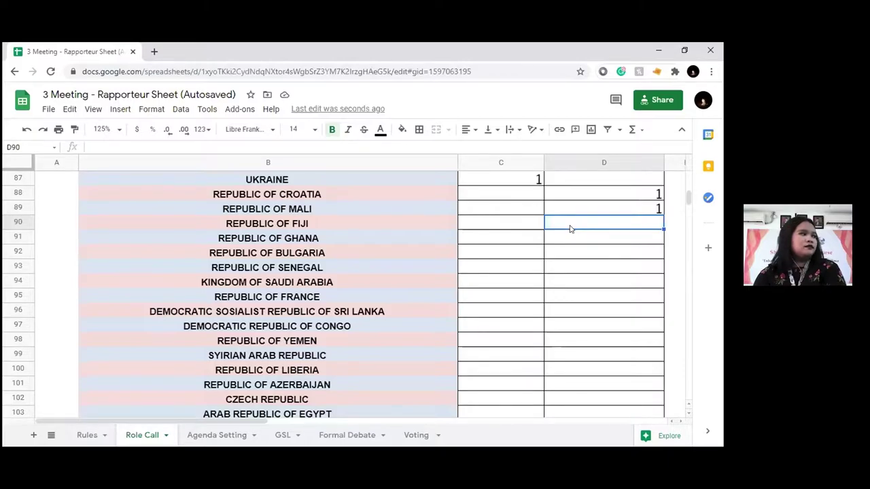
{"action": "left_click", "coordinate": [552, 249]}
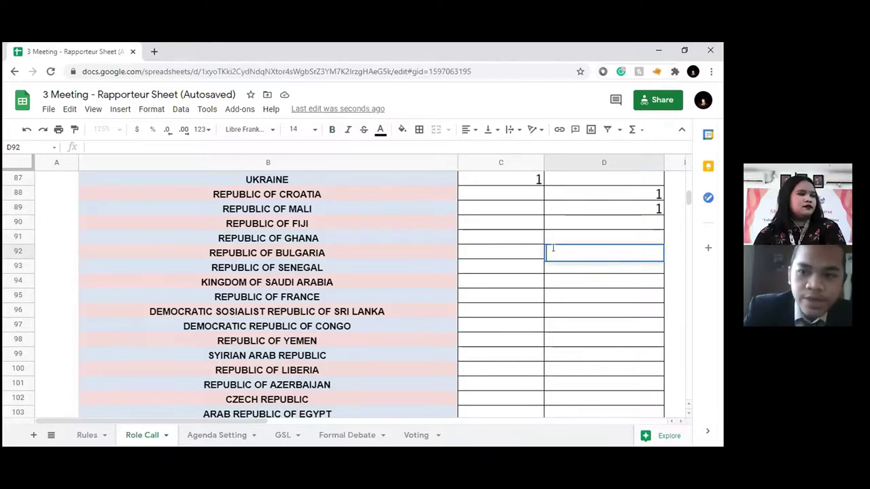
{"action": "type", "text": "1"}
{"action": "left_click", "coordinate": [557, 282]}
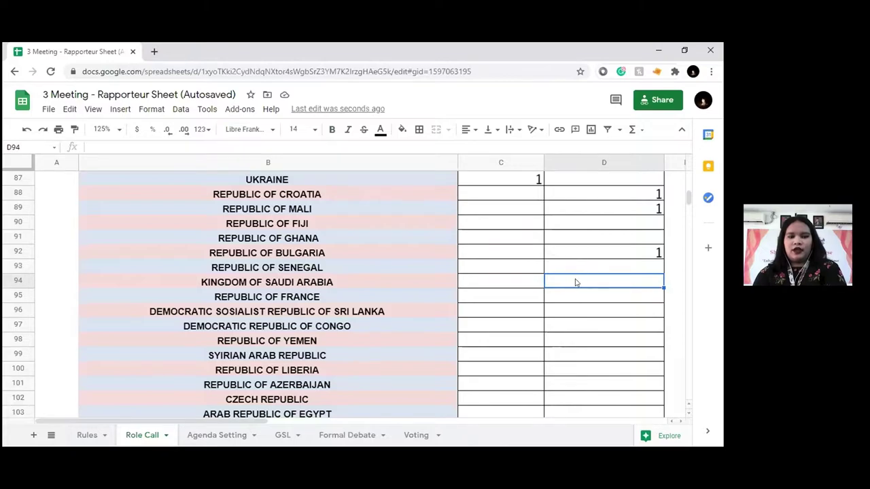
{"action": "double_click", "coordinate": [576, 278]}
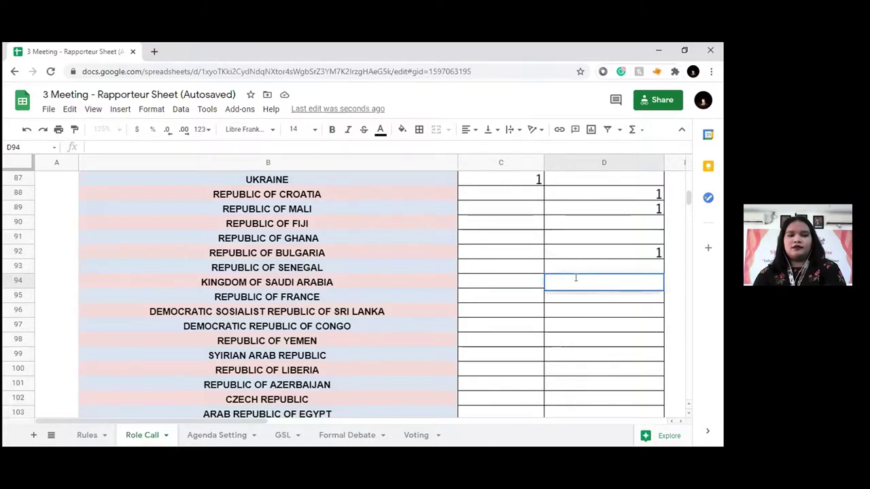
{"action": "left_click", "coordinate": [582, 268]}
{"action": "type", "text": "1"}
{"action": "left_click", "coordinate": [583, 282]}
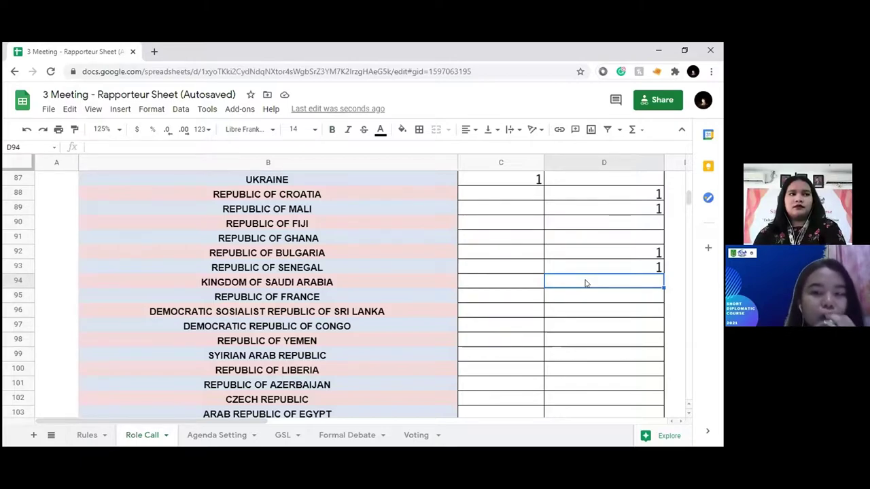
Record Kingdom of Saudi Arabia as Present with a 1 in C94
{"action": "left_click", "coordinate": [536, 281]}
{"action": "type", "text": "1"}
{"action": "key", "text": "Tab"}
{"action": "scroll", "coordinate": [555, 291], "scroll_direction": "down", "scroll_amount": 1}
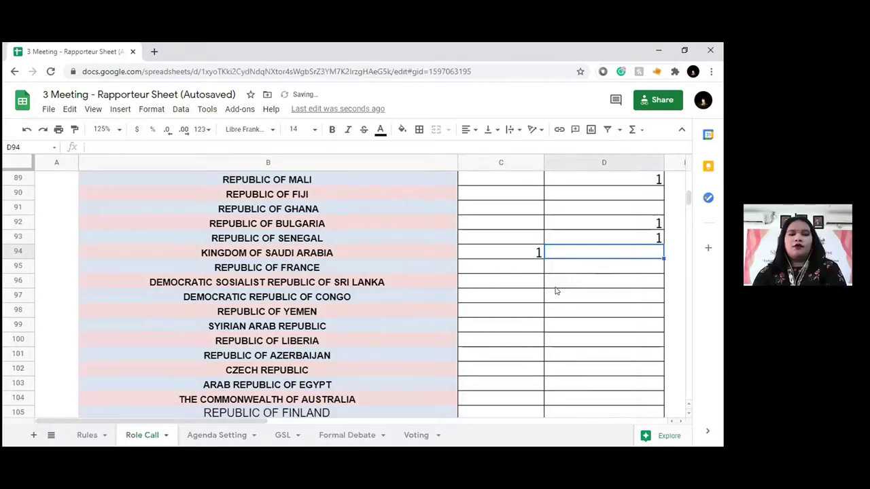
Record Republic of France as Present & Voting with a 1 in D95
{"action": "left_click", "coordinate": [557, 272]}
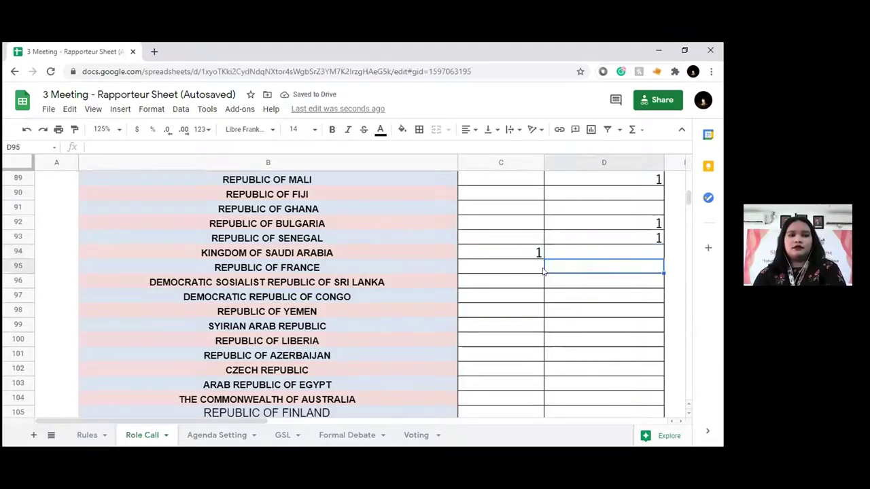
{"action": "left_click", "coordinate": [522, 268]}
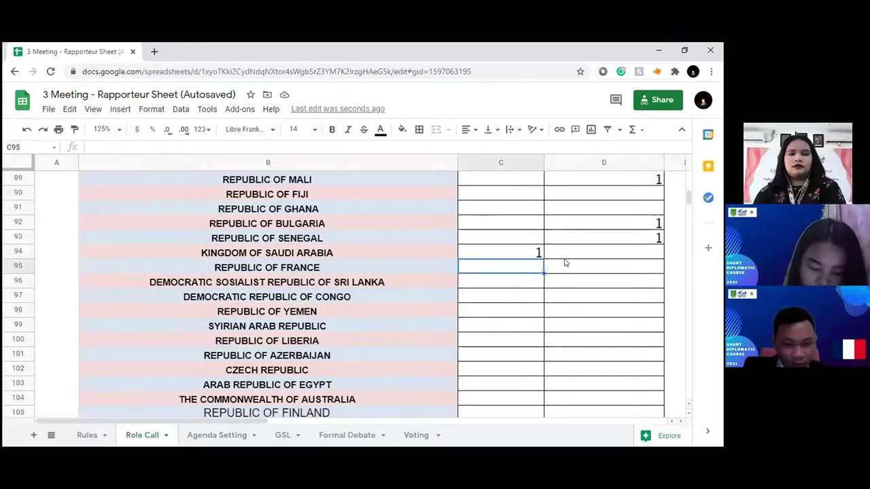
{"action": "left_click", "coordinate": [565, 268]}
{"action": "type", "text": "1"}
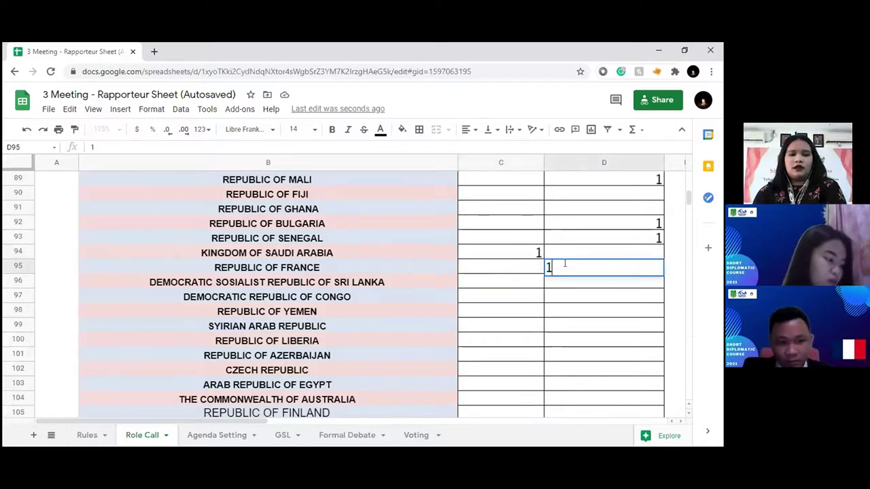
{"action": "left_click", "coordinate": [572, 295]}
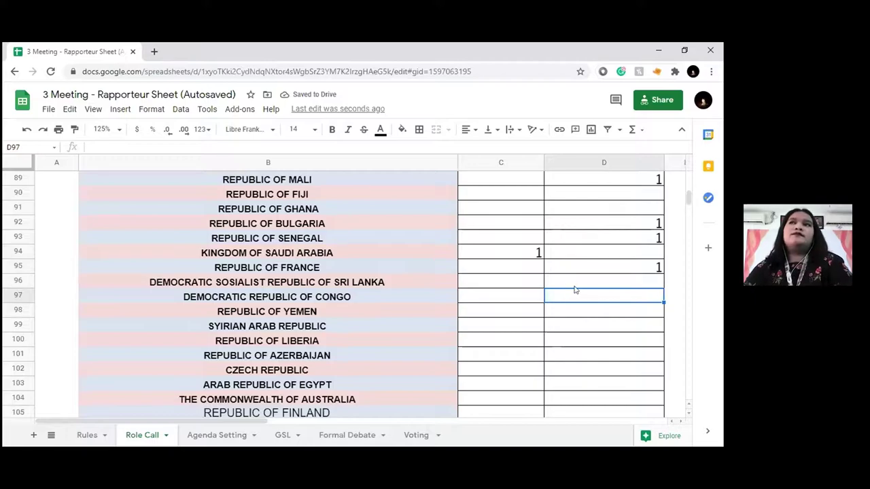
Go through the delegations from Sri Lanka in row 96 to Czech Republic in row 102, leaving their attendance cells blank
{"action": "left_click", "coordinate": [574, 281]}
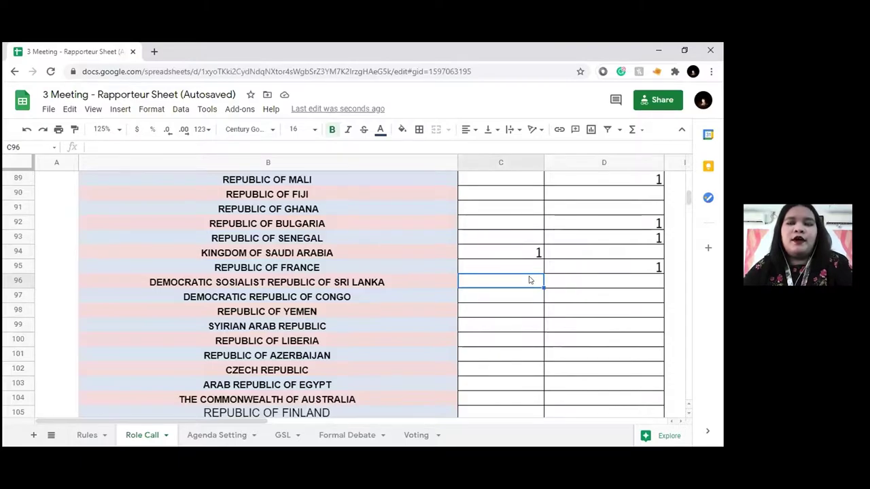
{"action": "left_click", "coordinate": [559, 294]}
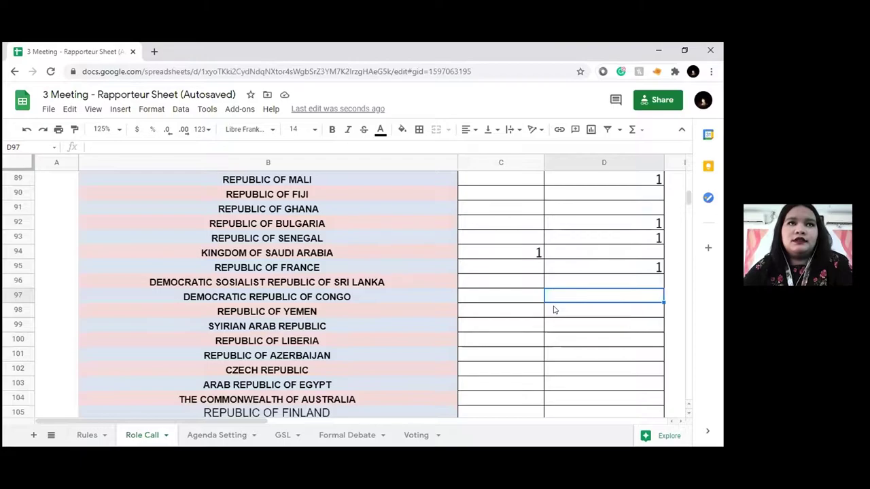
{"action": "scroll", "coordinate": [556, 298], "scroll_direction": "down", "scroll_amount": 1}
{"action": "left_click", "coordinate": [563, 284]}
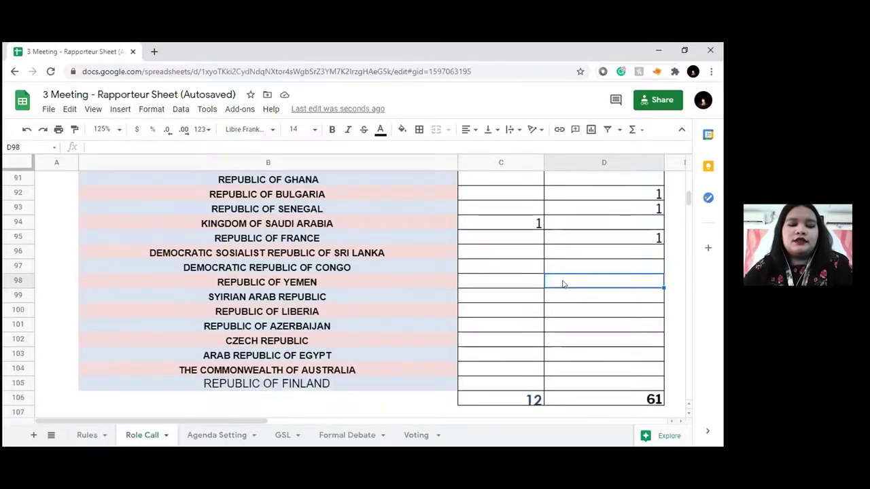
{"action": "left_click", "coordinate": [565, 298]}
{"action": "key", "text": "Left"}
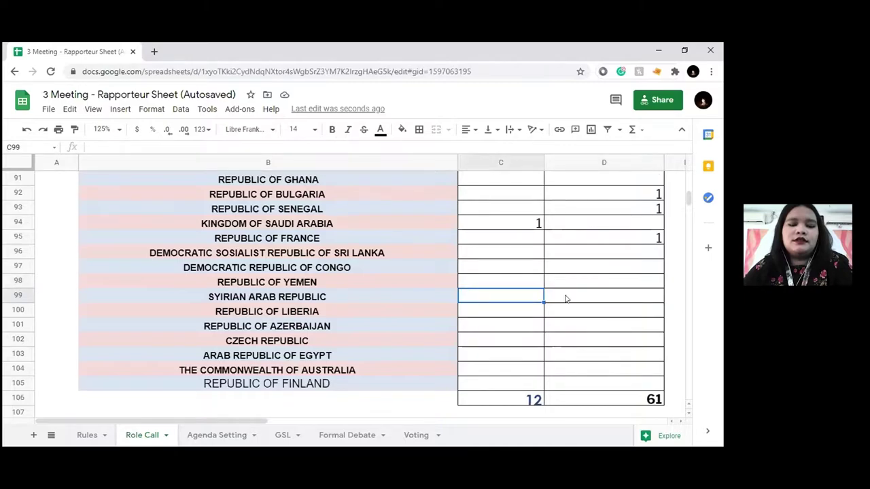
{"action": "left_click", "coordinate": [565, 298]}
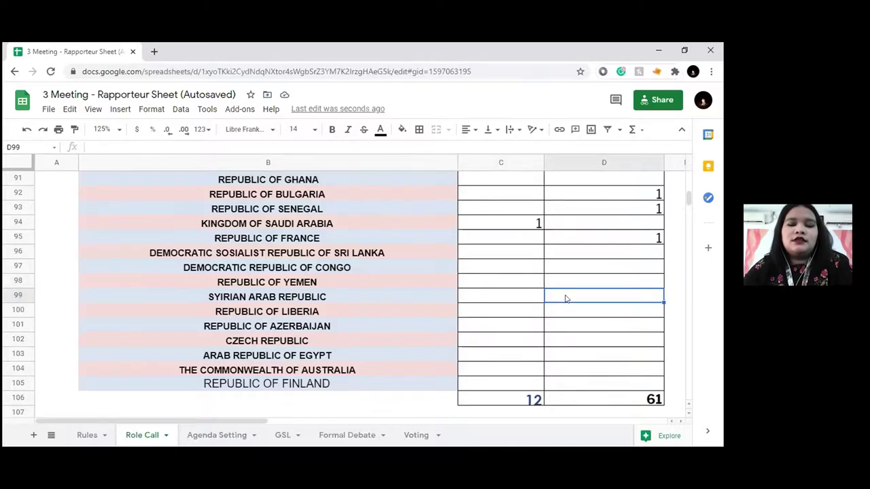
{"action": "left_click", "coordinate": [565, 309]}
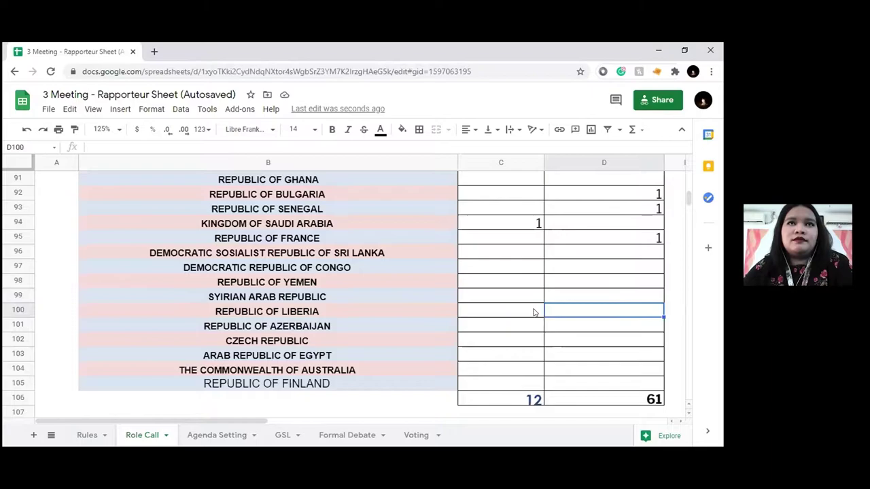
{"action": "left_click", "coordinate": [534, 313]}
{"action": "left_click", "coordinate": [564, 311]}
{"action": "left_click", "coordinate": [566, 325]}
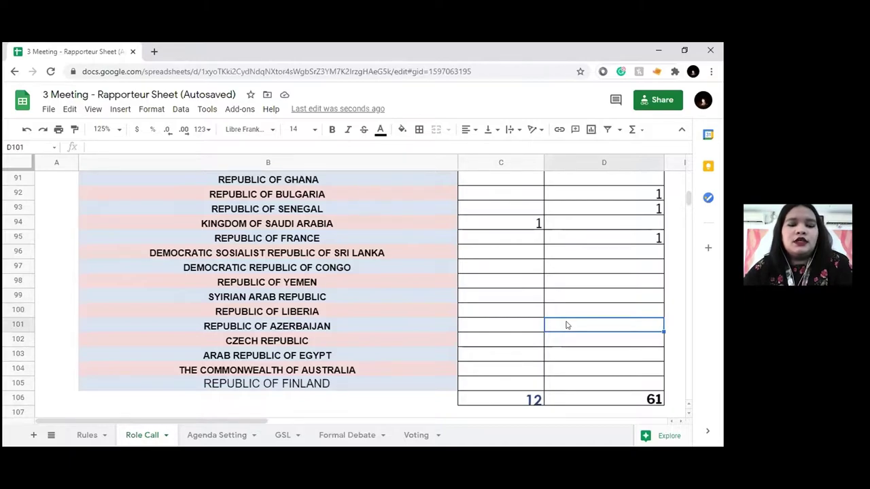
{"action": "left_click", "coordinate": [563, 340]}
Record Arab Republic of Egypt as Present & Voting with a 1 in D103
{"action": "left_click", "coordinate": [555, 357]}
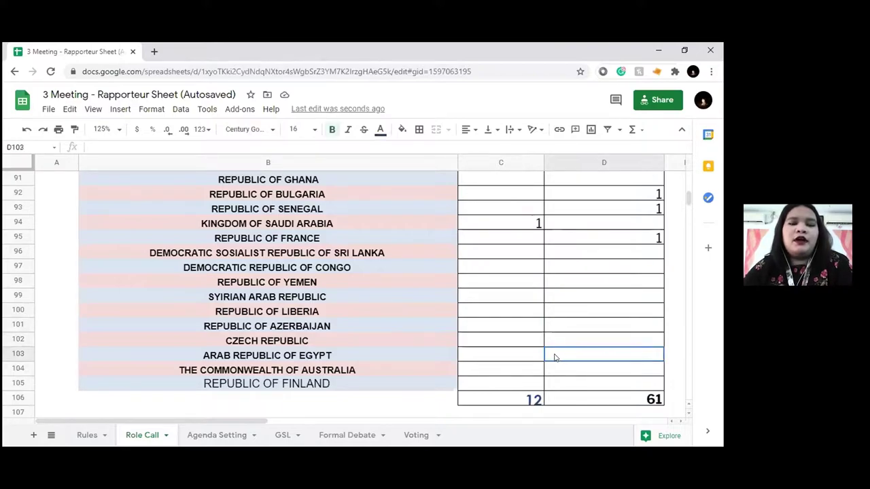
{"action": "left_click", "coordinate": [519, 362]}
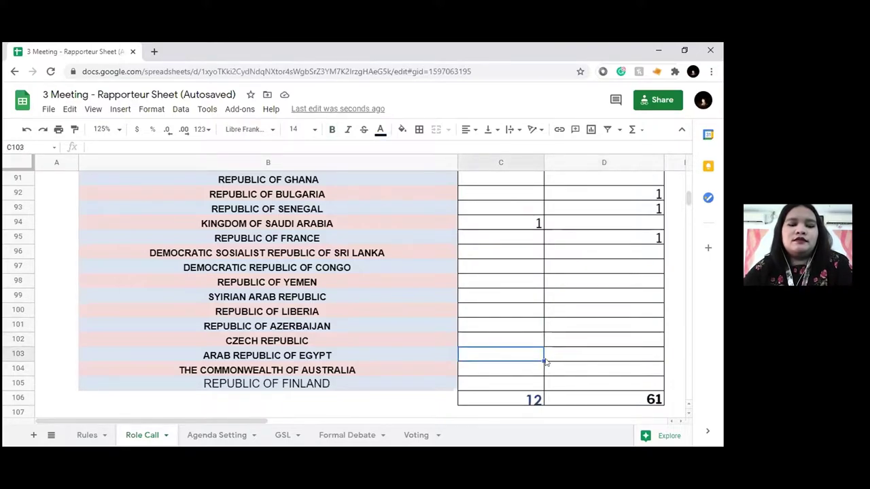
{"action": "left_click", "coordinate": [563, 356]}
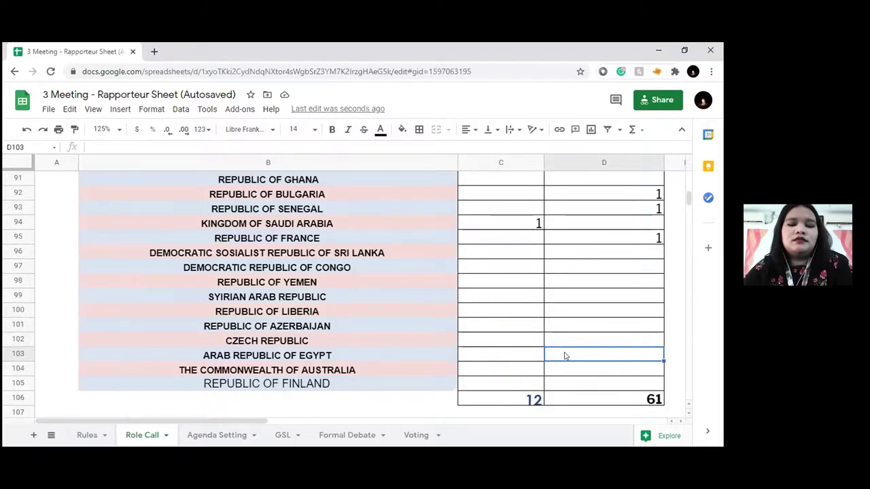
{"action": "type", "text": "1"}
{"action": "left_click", "coordinate": [610, 337]}
{"action": "scroll", "coordinate": [603, 342], "scroll_direction": "down", "scroll_amount": 1}
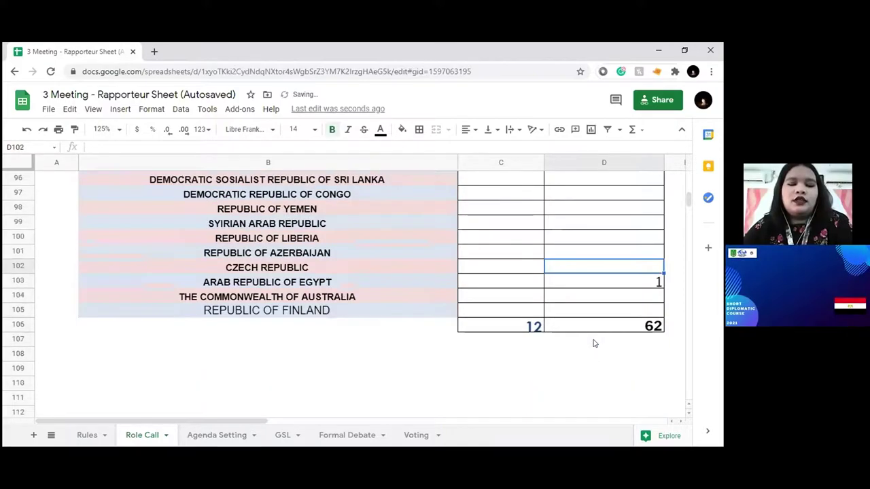
Record The Commonwealth of Australia and Republic of Finland as Present & Voting with a 1 in D104 and in D105
{"action": "left_click", "coordinate": [595, 298]}
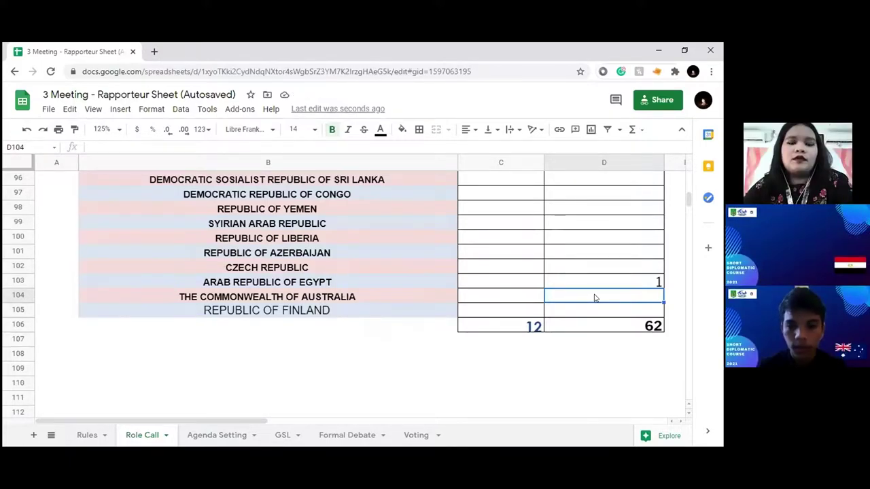
{"action": "type", "text": "1"}
{"action": "left_click", "coordinate": [599, 282]}
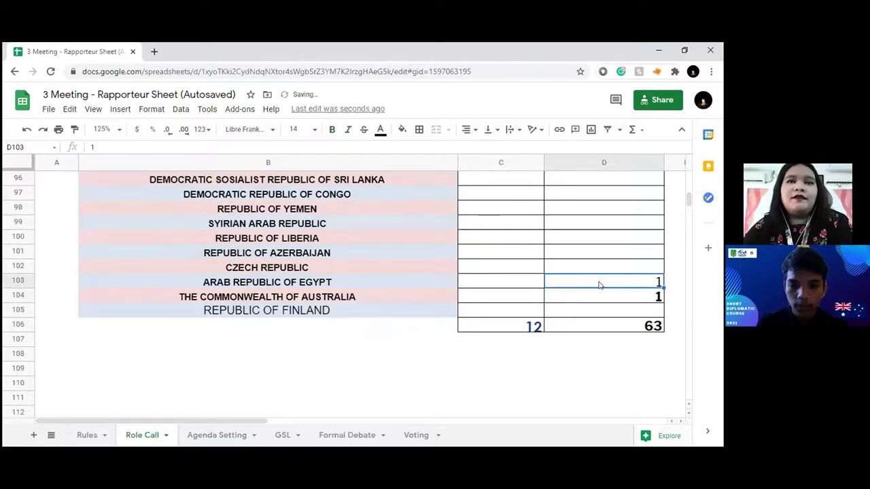
{"action": "left_click", "coordinate": [559, 309]}
{"action": "type", "text": "1"}
{"action": "left_click", "coordinate": [564, 284]}
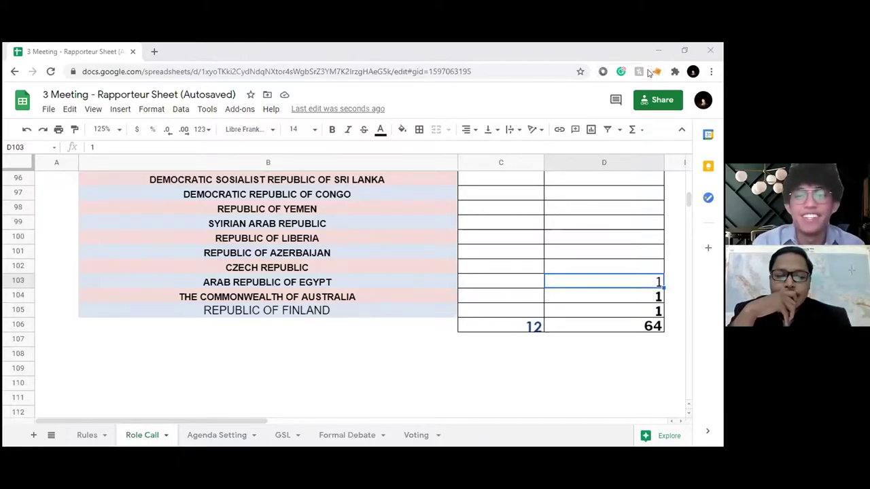
Replace the Present count's formula in C7 of the Rules sheet with 12
{"action": "left_click", "coordinate": [365, 384]}
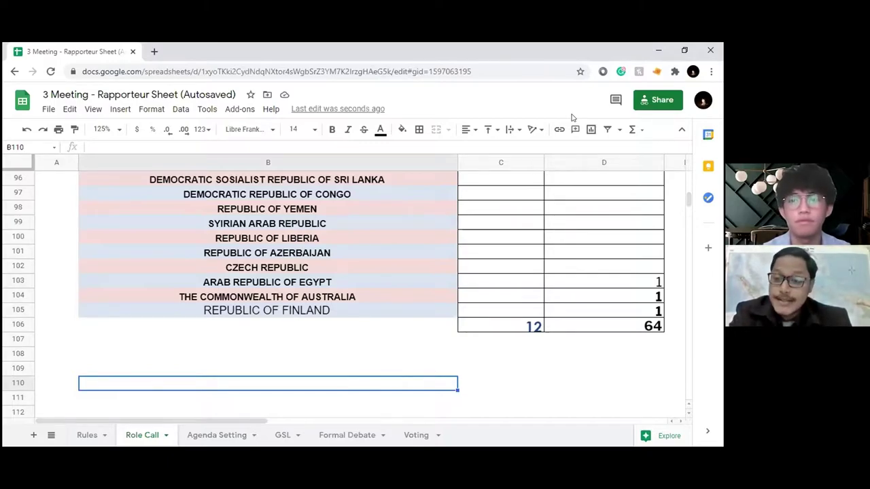
{"action": "left_click", "coordinate": [87, 435]}
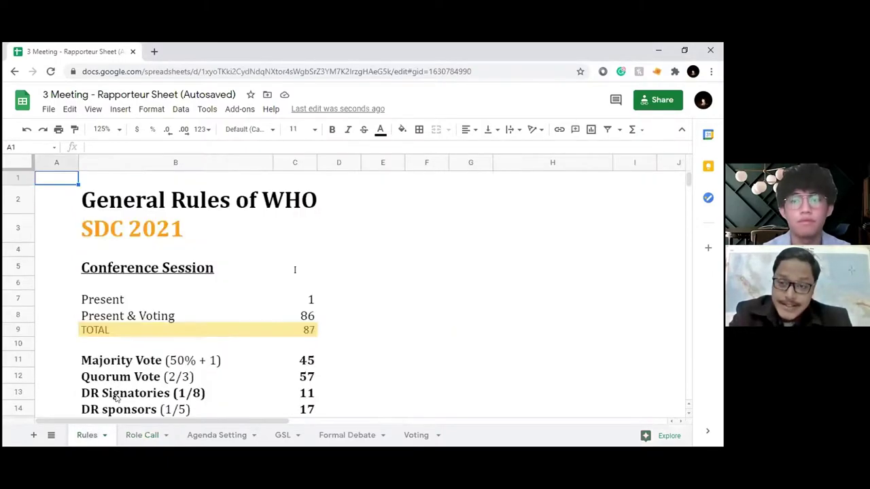
{"action": "left_click", "coordinate": [311, 300]}
{"action": "double_click", "coordinate": [310, 299]}
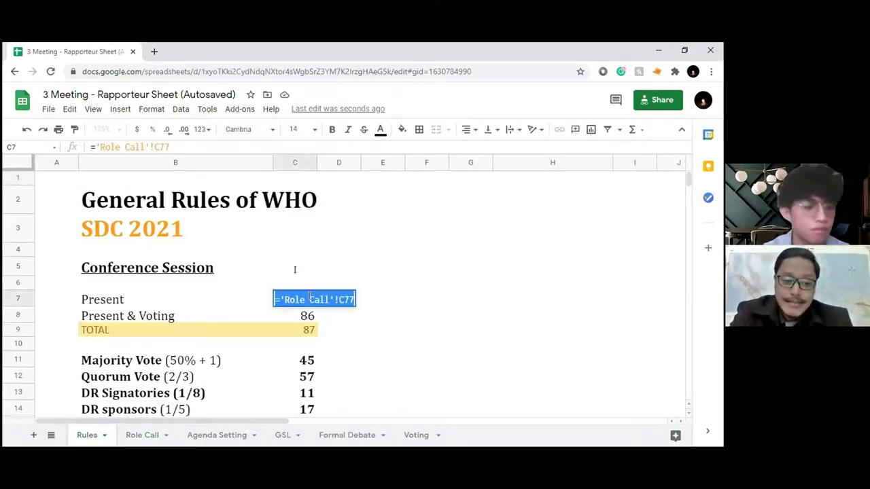
{"action": "left_click", "coordinate": [401, 322]}
{"action": "left_click", "coordinate": [308, 300]}
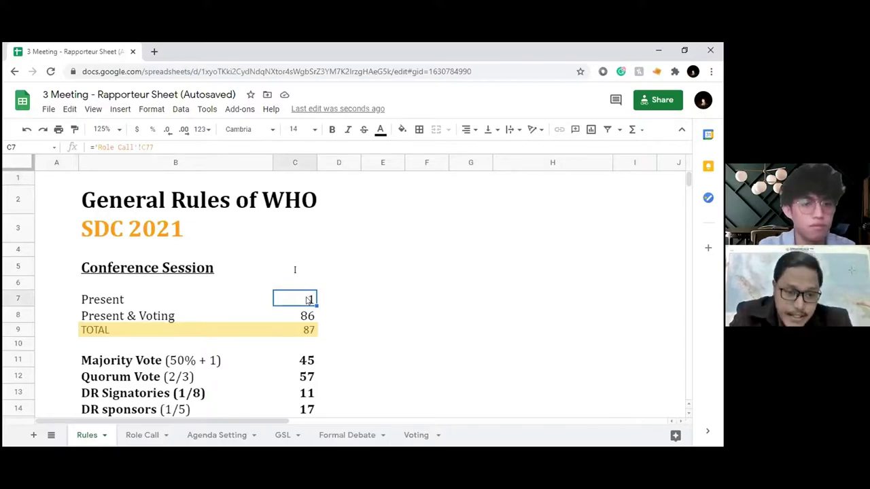
{"action": "double_click", "coordinate": [310, 299]}
{"action": "left_click", "coordinate": [417, 312]}
{"action": "left_click", "coordinate": [313, 298]}
{"action": "type", "text": "12"}
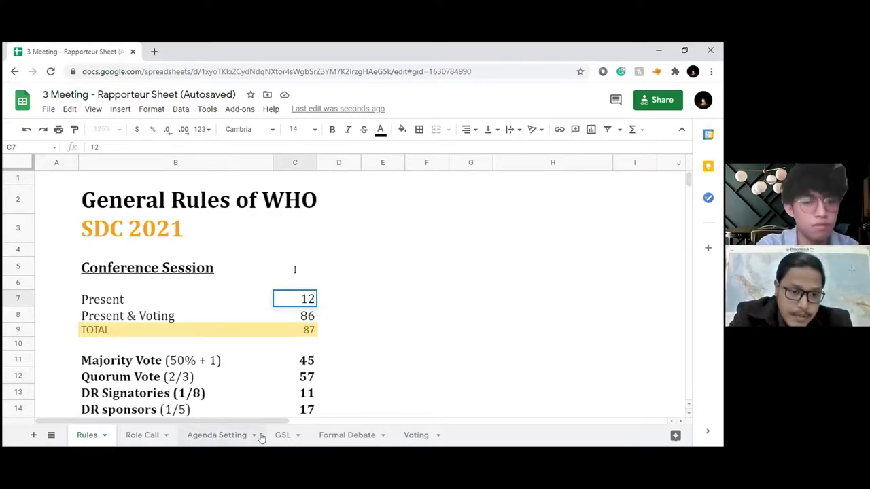
Check the Role Call sheet and set the Present & Voting count in C8 of the Rules sheet to 64
{"action": "left_click", "coordinate": [222, 439]}
{"action": "left_click", "coordinate": [282, 436]}
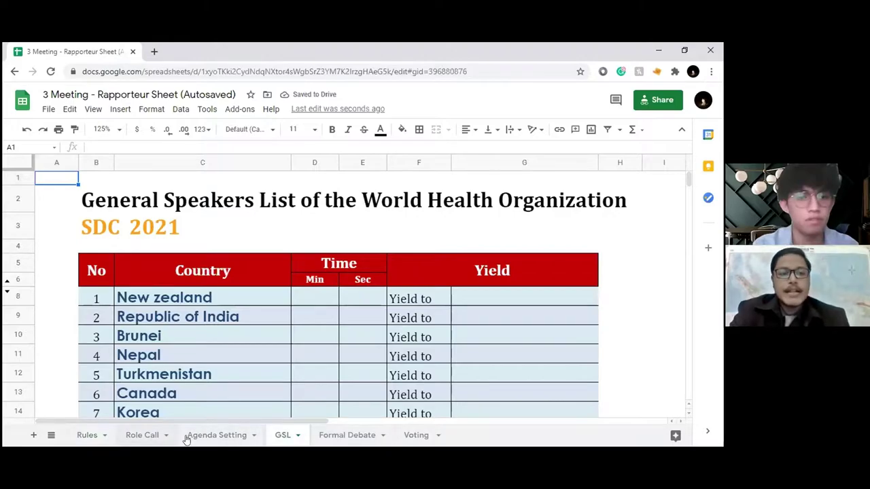
{"action": "left_click", "coordinate": [143, 435]}
{"action": "left_click", "coordinate": [89, 435]}
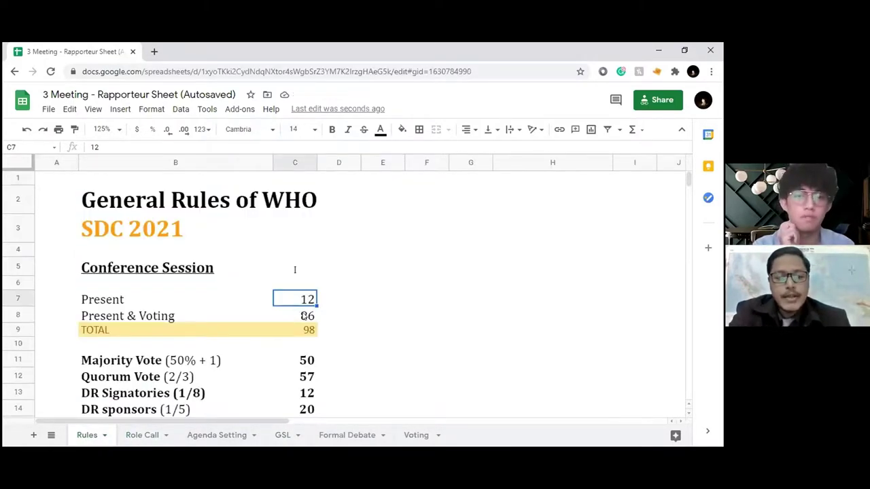
{"action": "left_click", "coordinate": [306, 316]}
{"action": "type", "text": "64"}
{"action": "left_click", "coordinate": [350, 342]}
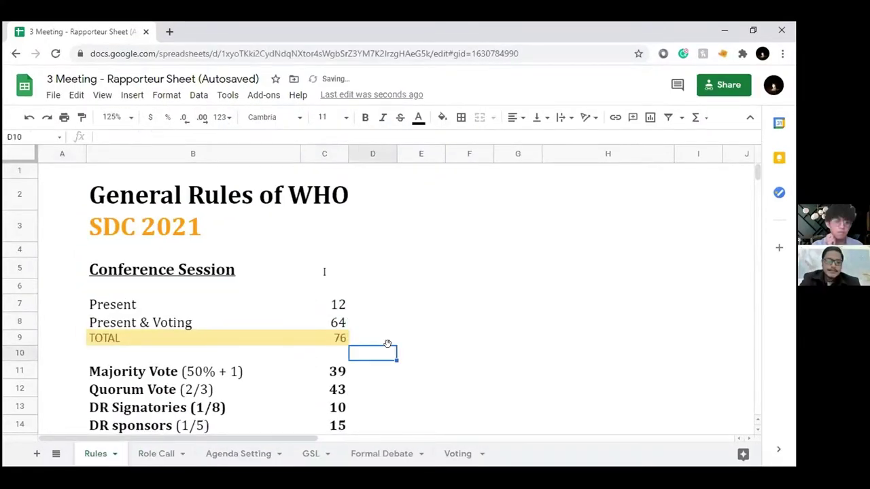
Examine the Majority Vote, Quorum Vote, DR Signatories and DR sponsors figures in C11:C14 of the Rules sheet
{"action": "scroll", "coordinate": [356, 338], "scroll_direction": "down", "scroll_amount": 3}
{"action": "left_click", "coordinate": [341, 280]}
{"action": "left_click", "coordinate": [336, 297]}
{"action": "left_click", "coordinate": [336, 316]}
{"action": "left_click", "coordinate": [341, 331]}
{"action": "left_click", "coordinate": [381, 321]}
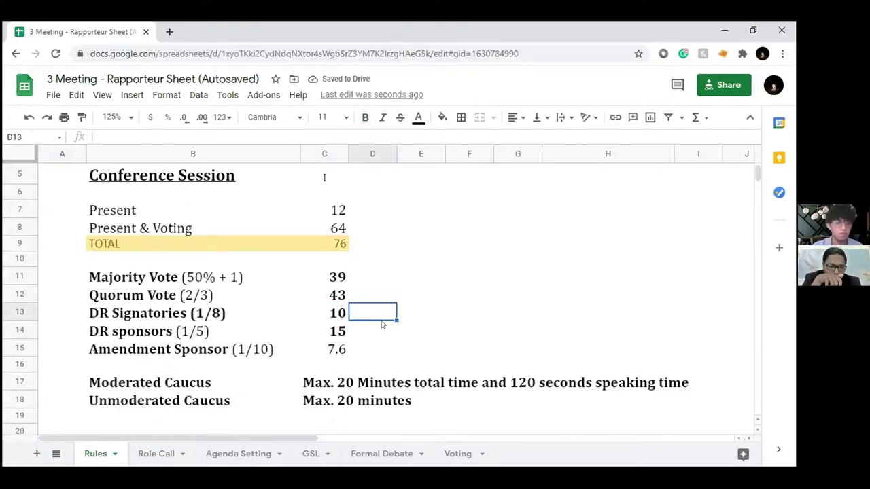
{"action": "left_click", "coordinate": [346, 279]}
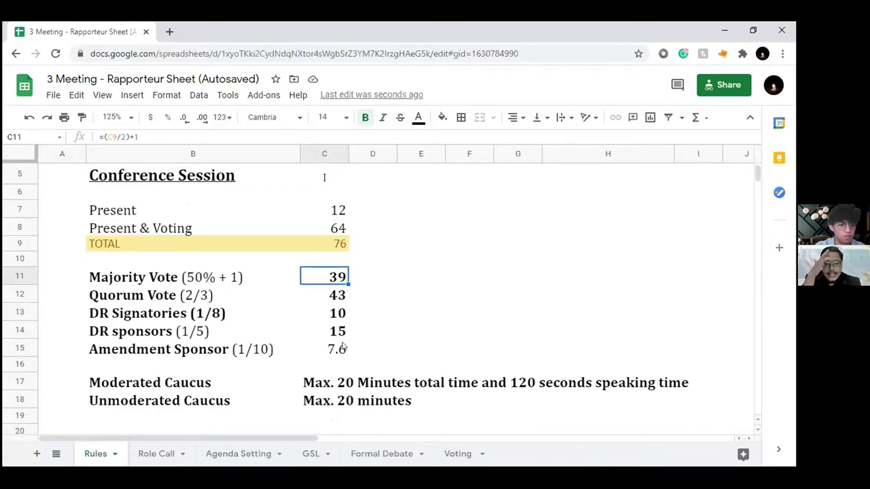
Fill the Country cell of speaker 41 (C48) on the GSL sheet with cyan
{"action": "left_click", "coordinate": [310, 454]}
{"action": "scroll", "coordinate": [280, 369], "scroll_direction": "down", "scroll_amount": 3}
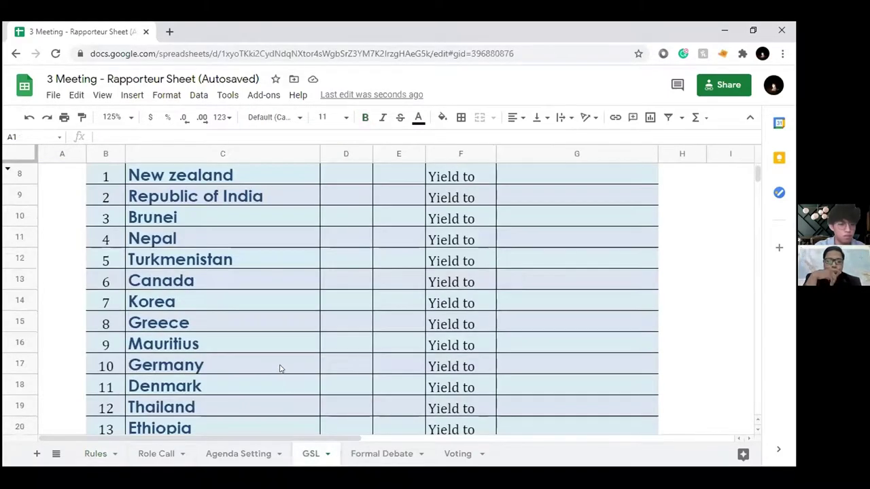
{"action": "scroll", "coordinate": [280, 369], "scroll_direction": "down", "scroll_amount": 10}
{"action": "left_click", "coordinate": [156, 219]}
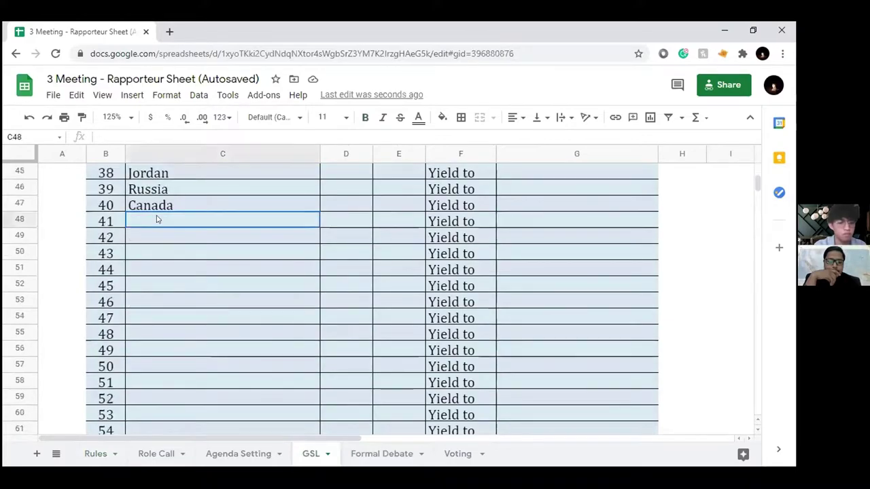
{"action": "left_click", "coordinate": [442, 117]}
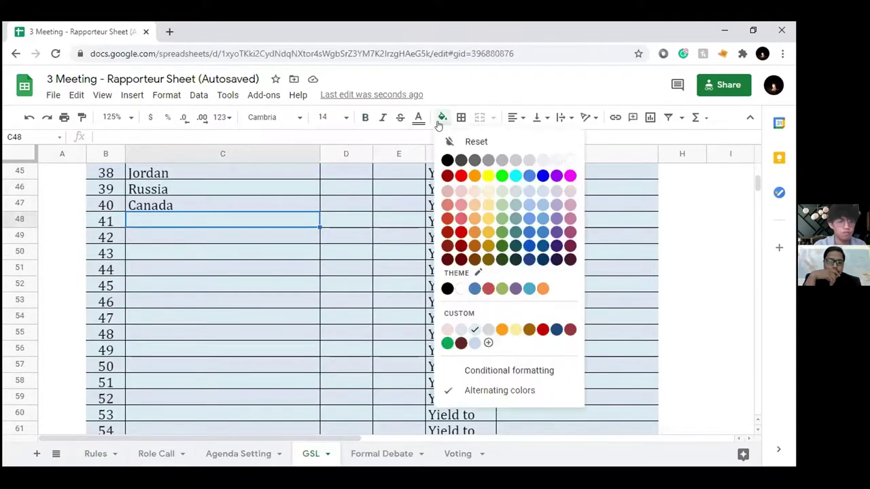
{"action": "left_click", "coordinate": [516, 175]}
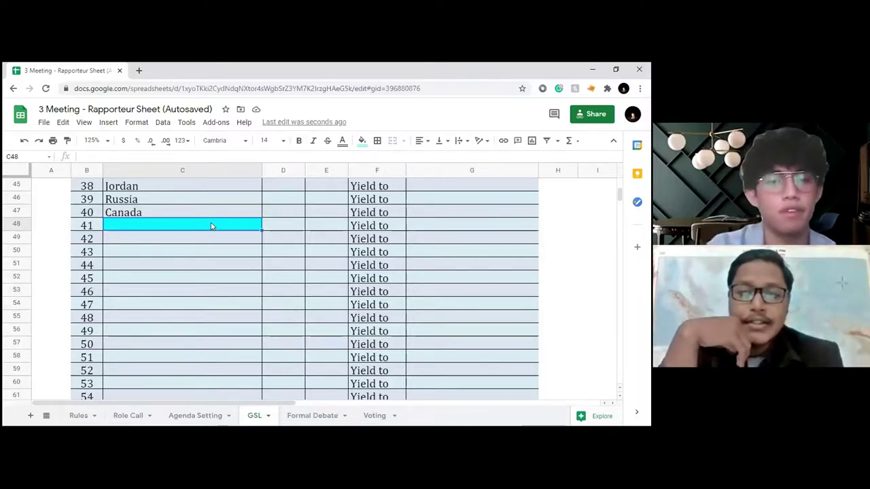
Add Russia, Singapore and Nepal to the General Speakers List as speakers 41 to 43, in C48:C50
{"action": "double_click", "coordinate": [212, 225]}
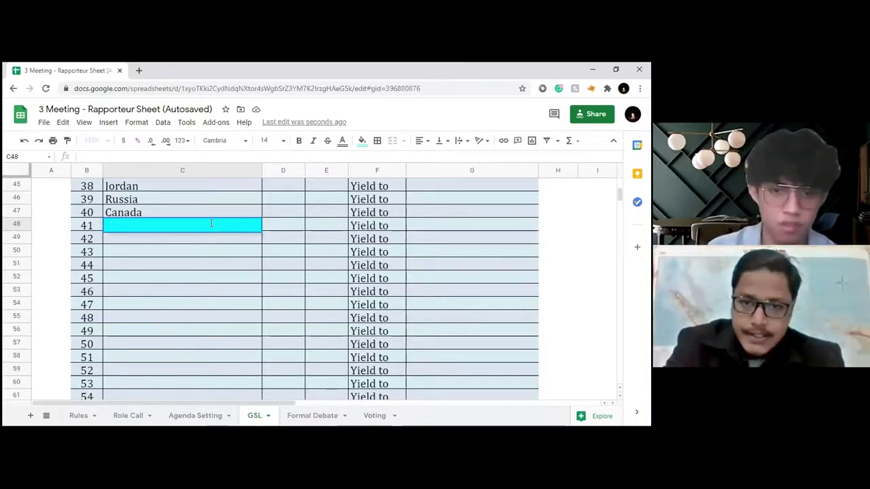
{"action": "type", "text": "Russia"}
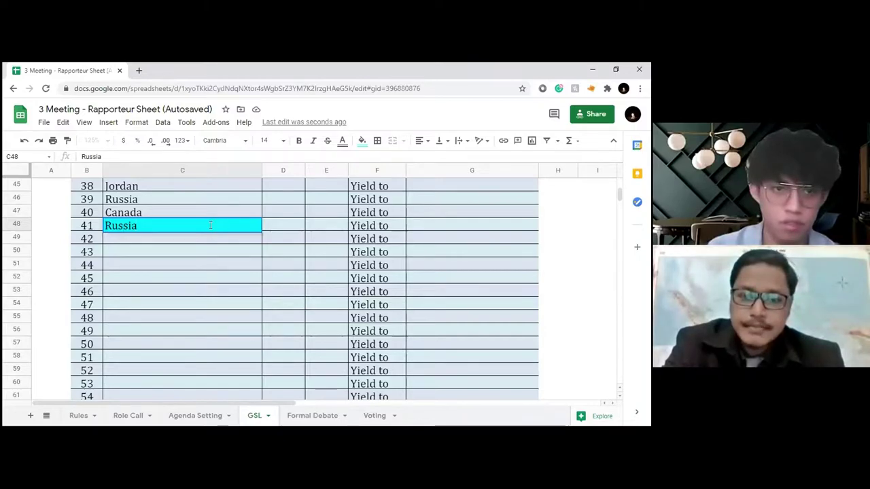
{"action": "key", "text": "Return"}
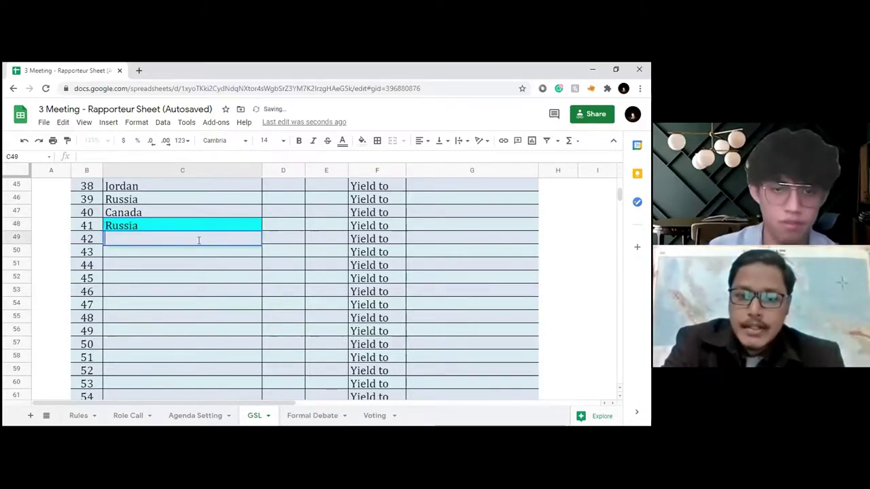
{"action": "type", "text": "Singapore"}
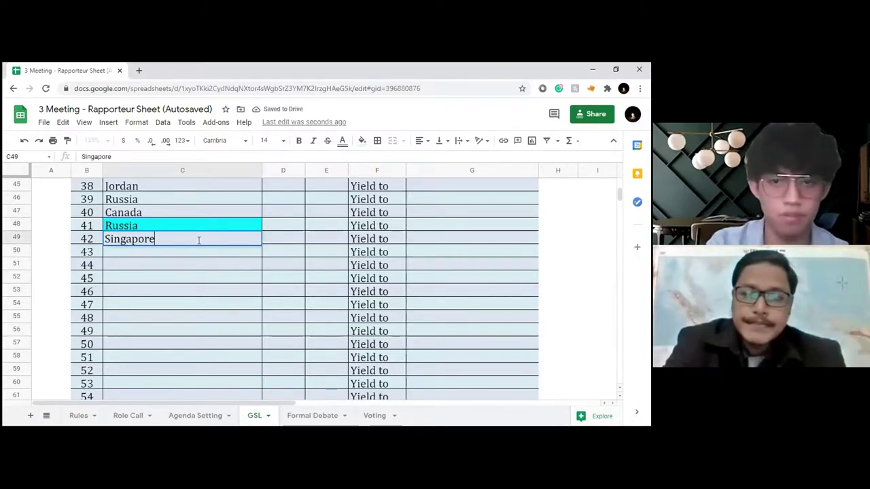
{"action": "left_click", "coordinate": [202, 253]}
{"action": "type", "text": "Nepal"}
{"action": "key", "text": "Return"}
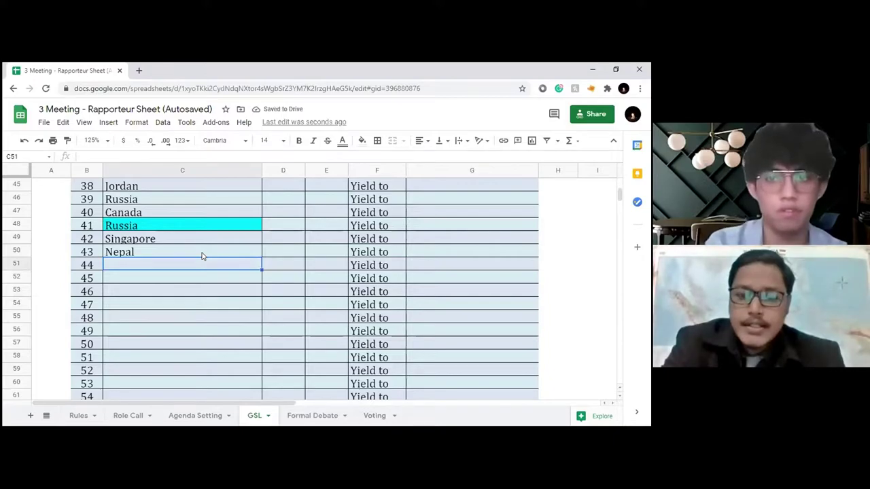
Add Swiss, UK, Spain and Ukraine to the General Speakers List as speakers 44 to 47, in C51:C54
{"action": "type", "text": "Swiss"}
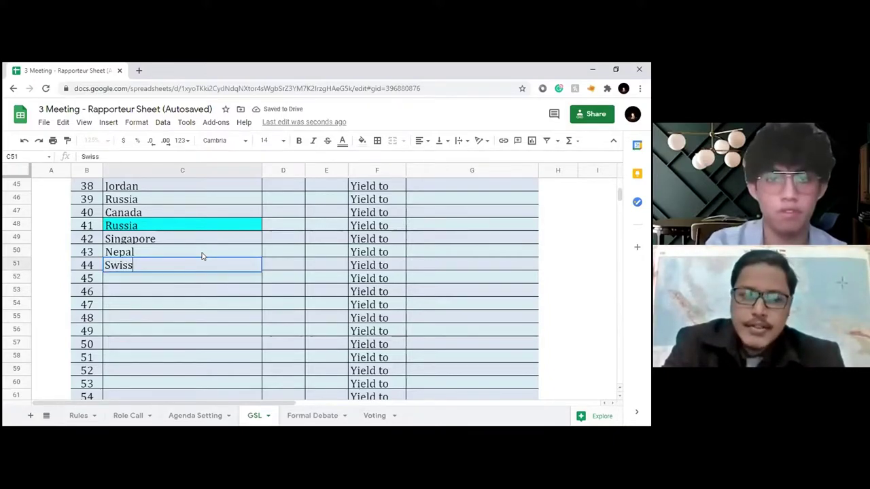
{"action": "key", "text": "Return"}
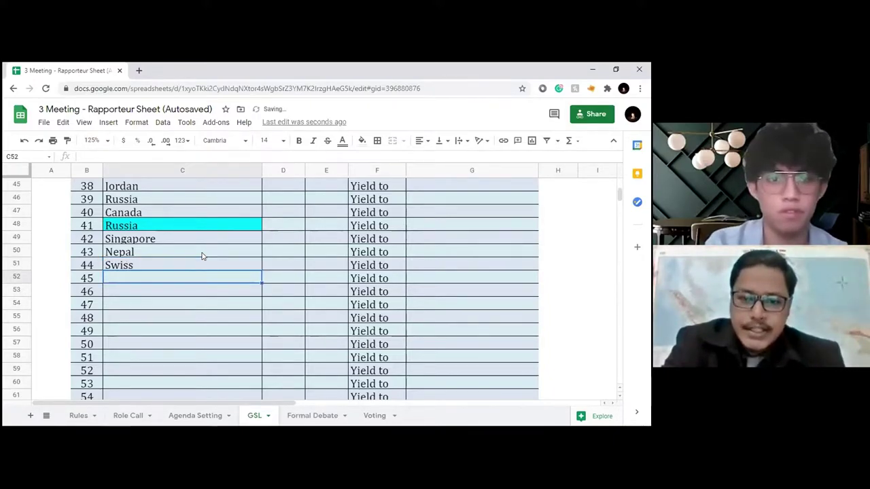
{"action": "type", "text": "UK"}
{"action": "key", "text": "Return"}
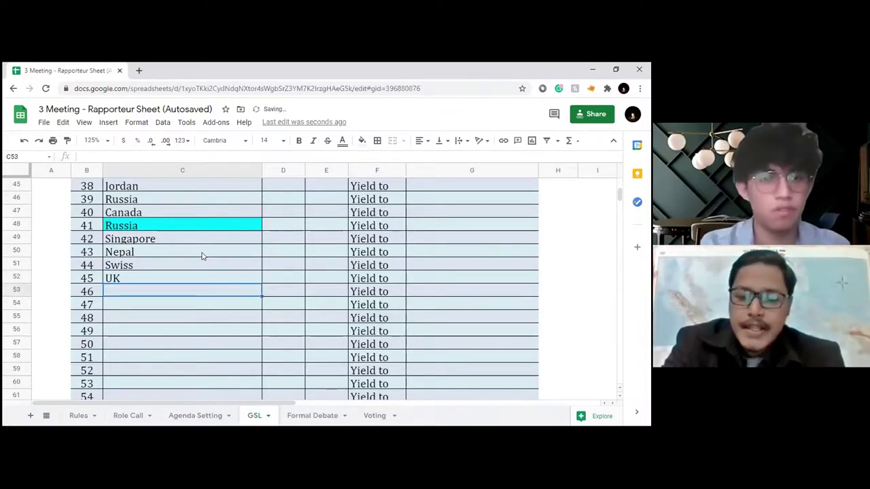
{"action": "type", "text": "Spain"}
{"action": "key", "text": "Return"}
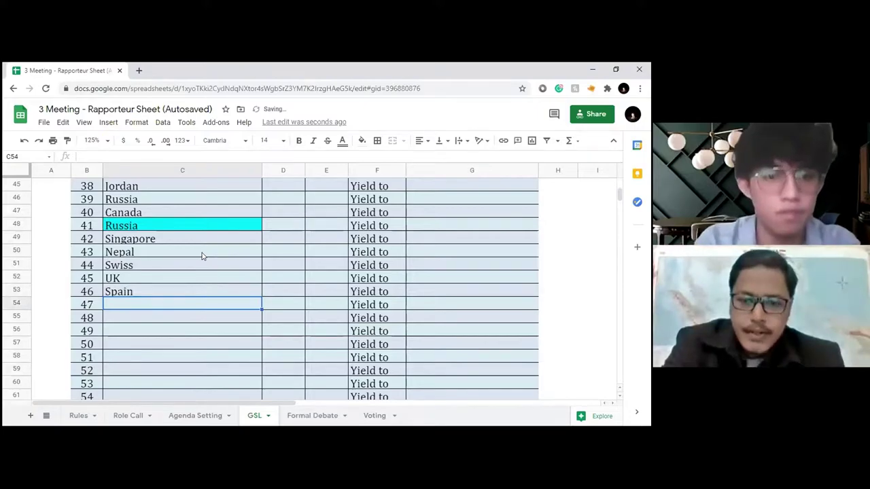
{"action": "type", "text": "Ukraine"}
{"action": "key", "text": "Return"}
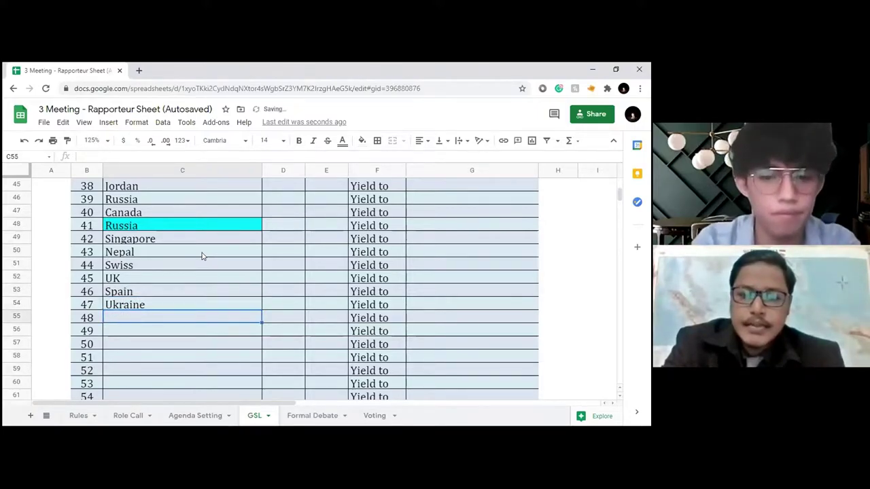
Add Bangladesh, Madagaskar, Pakistan and Saudi Arabia to the General Speakers List as speakers 48 to 51, in C55:C58
{"action": "type", "text": "Bangladesh"}
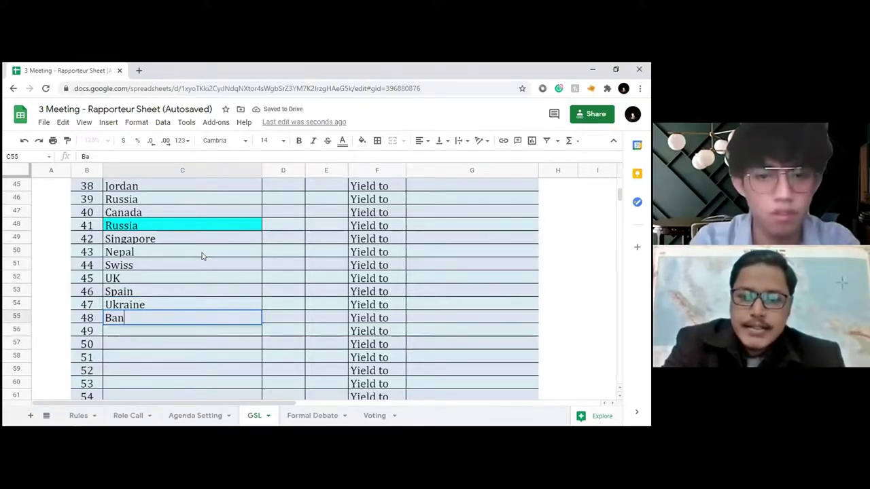
{"action": "key", "text": "Return"}
{"action": "type", "text": "Madagaskar"}
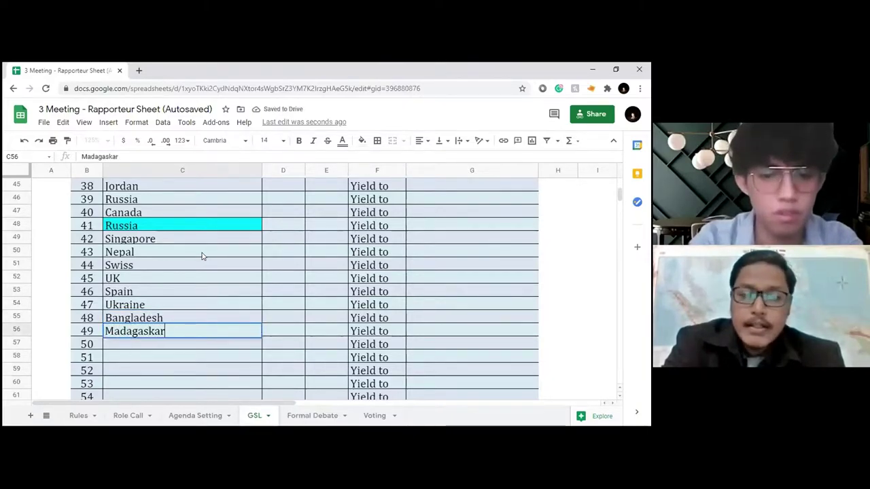
{"action": "key", "text": "Return"}
{"action": "type", "text": "Pakistan"}
{"action": "key", "text": "Return"}
{"action": "type", "text": "A"}
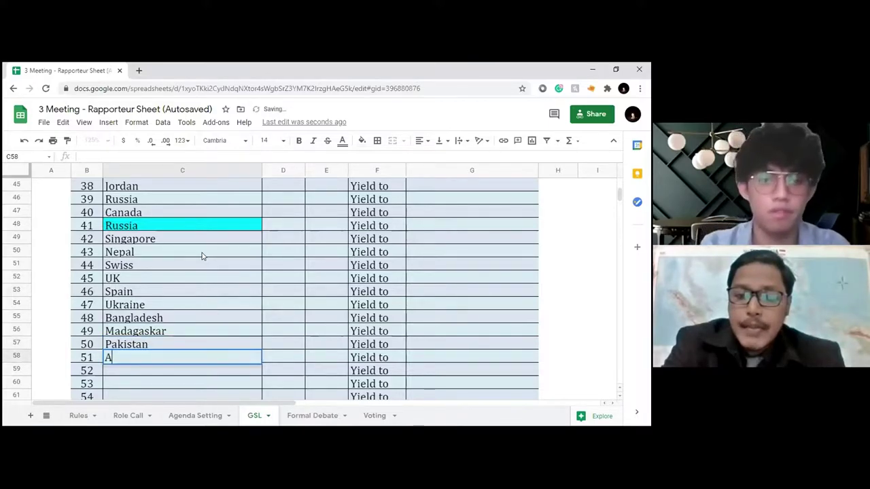
{"action": "key", "text": "BackSpace"}
{"action": "type", "text": "Saudi Arabia"}
{"action": "key", "text": "Return"}
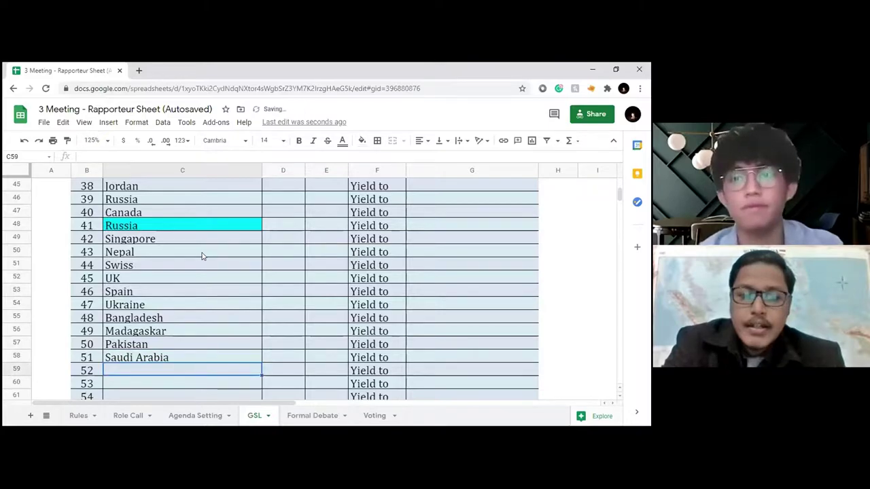
Fill the empty Country cell of speaker 61 (C68) with red
{"action": "scroll", "coordinate": [202, 256], "scroll_direction": "down", "scroll_amount": 2}
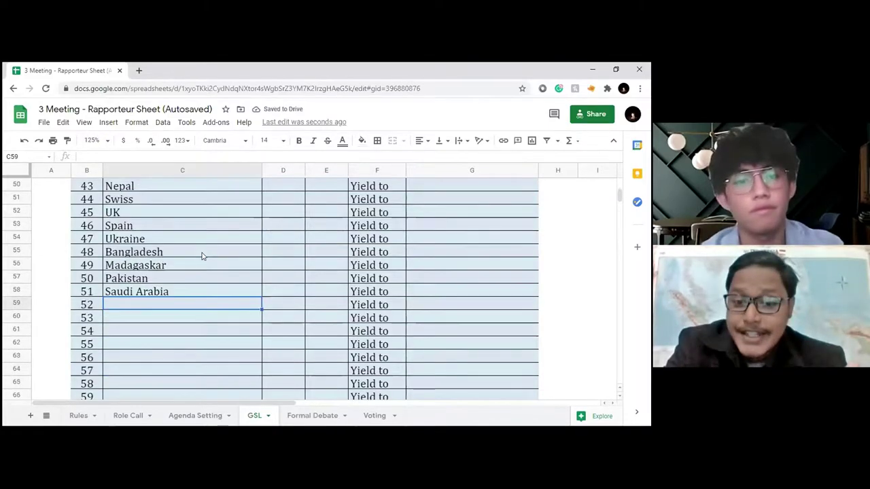
{"action": "scroll", "coordinate": [202, 257], "scroll_direction": "down", "scroll_amount": 1}
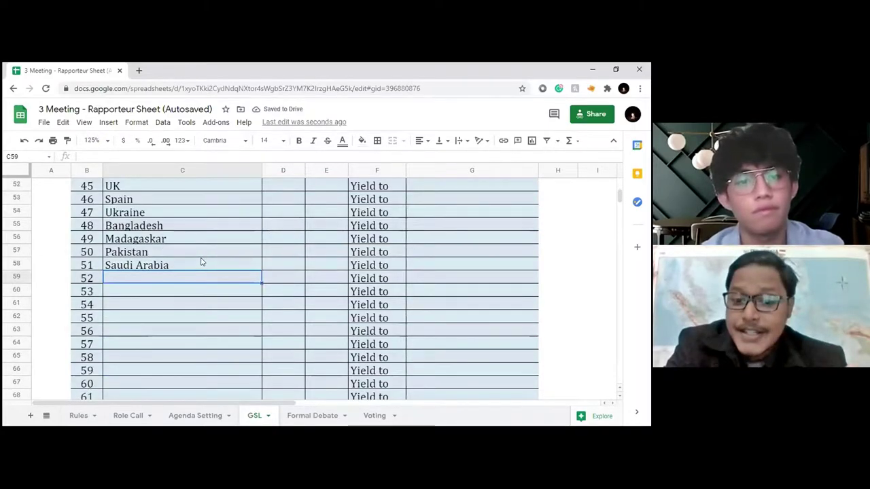
{"action": "left_click", "coordinate": [156, 395]}
{"action": "left_click", "coordinate": [362, 140]}
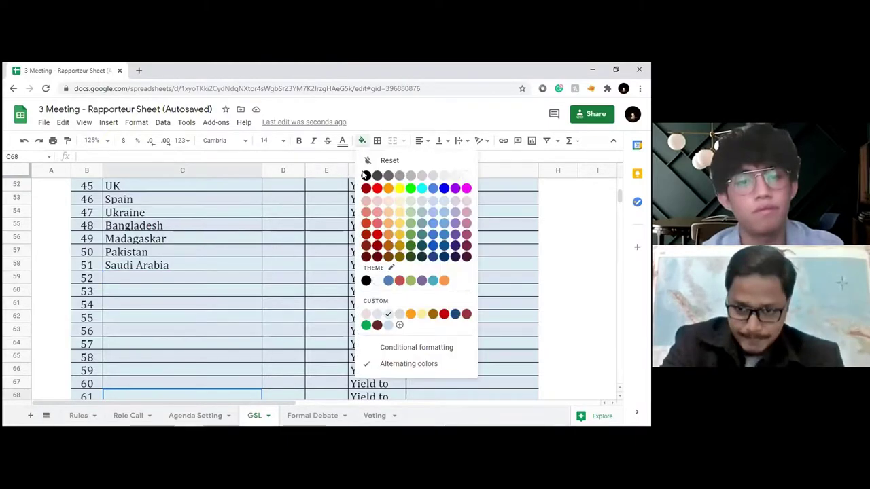
{"action": "left_click", "coordinate": [376, 188]}
Add Nigeria and bulgaria to the General Speakers List as speakers 52 and 53, in C59:C60
{"action": "left_click", "coordinate": [180, 281]}
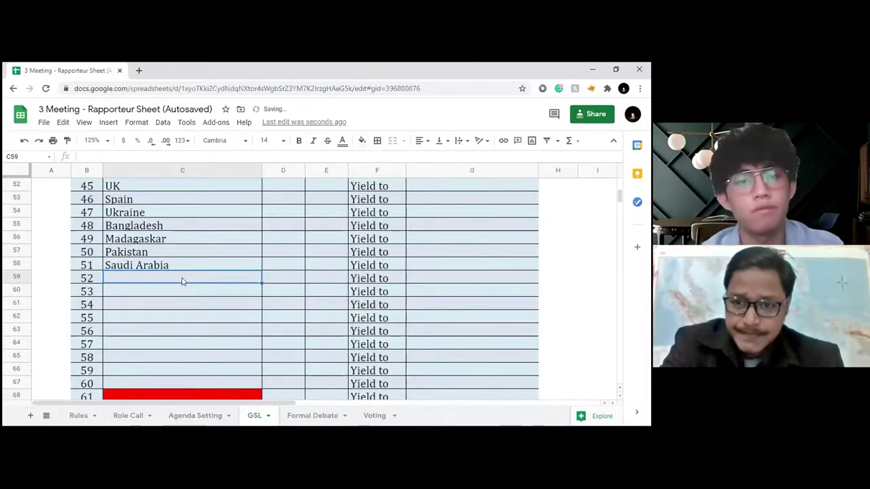
{"action": "type", "text": "Nigeria"}
{"action": "key", "text": "Return"}
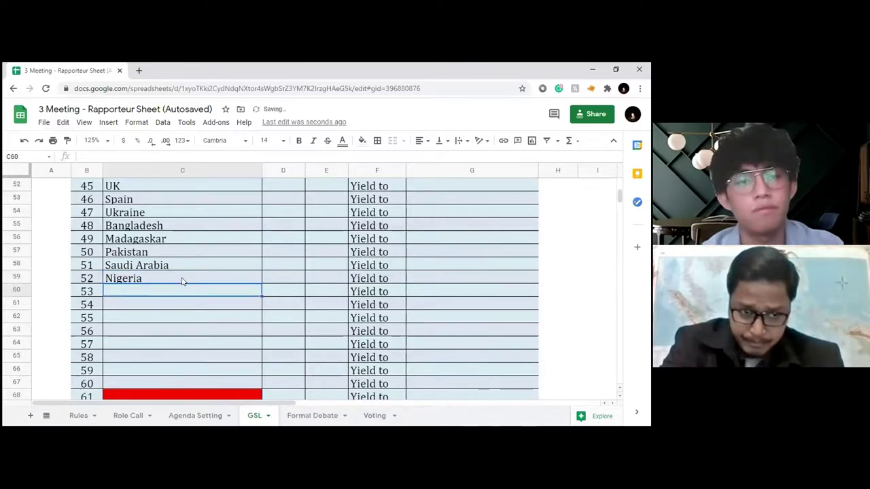
{"action": "type", "text": "bulgaria"}
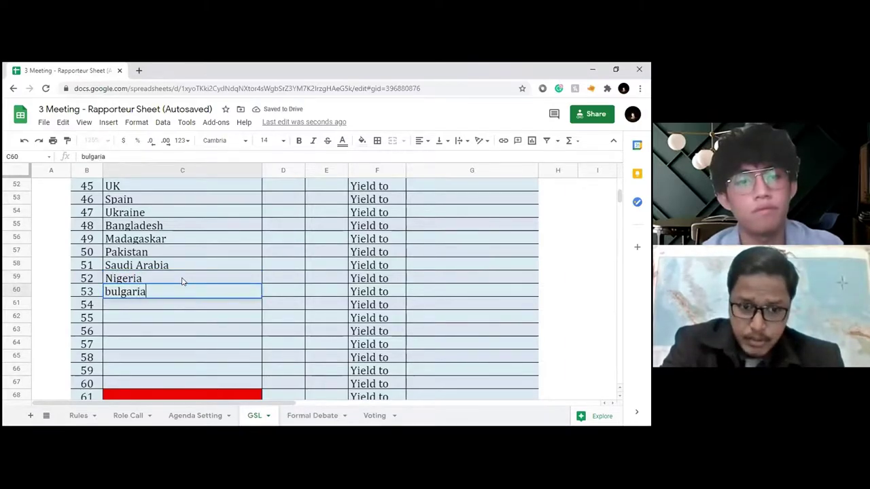
{"action": "key", "text": "Return"}
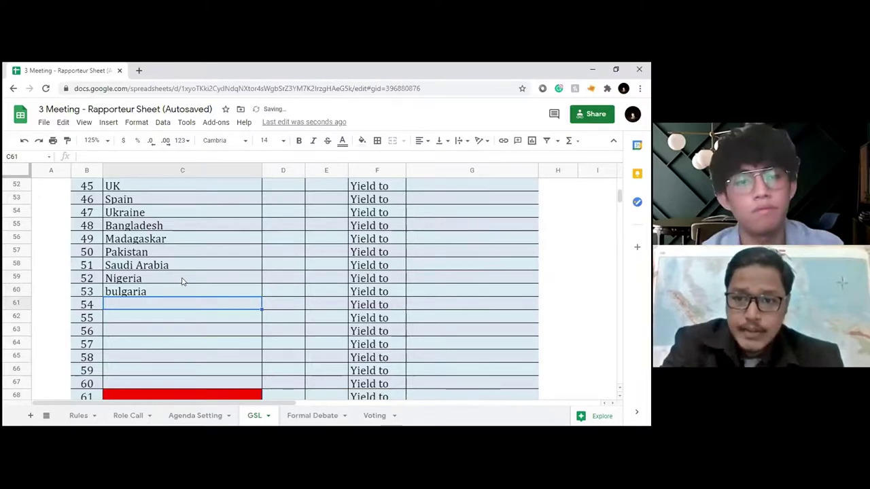
Capitalize the first letter of speaker 53's country in C60 so it reads Bulgaria
{"action": "left_click", "coordinate": [102, 291]}
{"action": "double_click", "coordinate": [110, 292]}
{"action": "key", "text": "BackSpace"}
{"action": "type", "text": "B"}
{"action": "key", "text": "Return"}
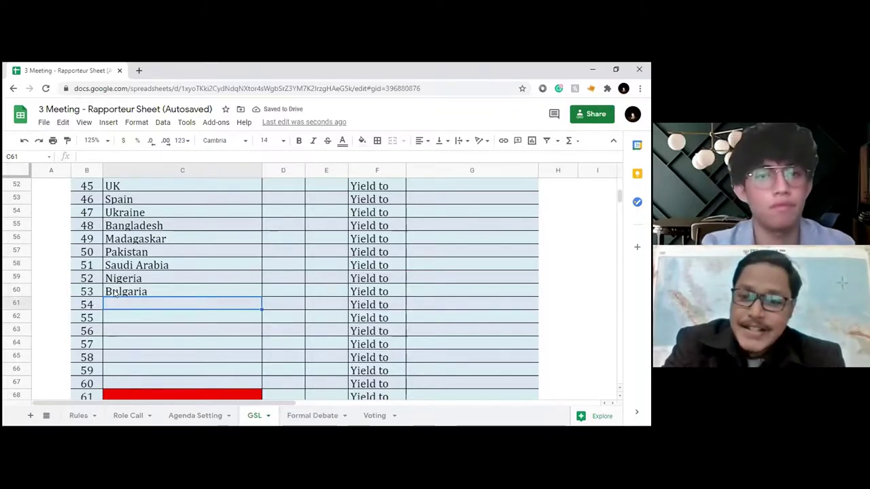
Add Argentina and Greece to the General Speakers List as speakers 54 and 55, in C61:C62
{"action": "type", "text": "Argentina"}
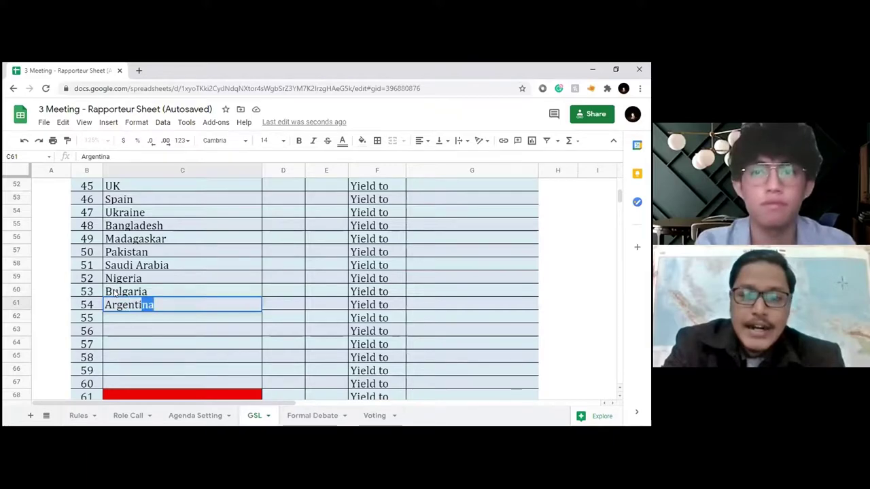
{"action": "key", "text": "Return"}
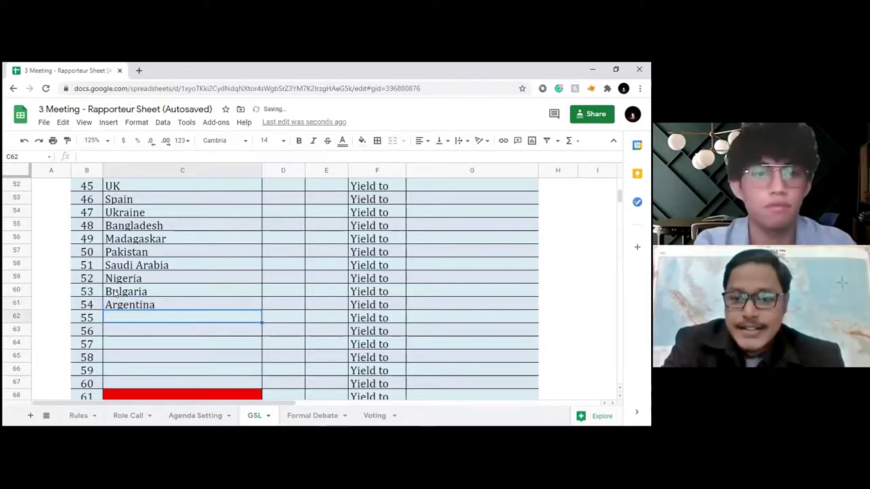
{"action": "type", "text": "HG"}
{"action": "key", "text": "BackSpace"}
{"action": "key", "text": "BackSpace"}
{"action": "type", "text": "Greece"}
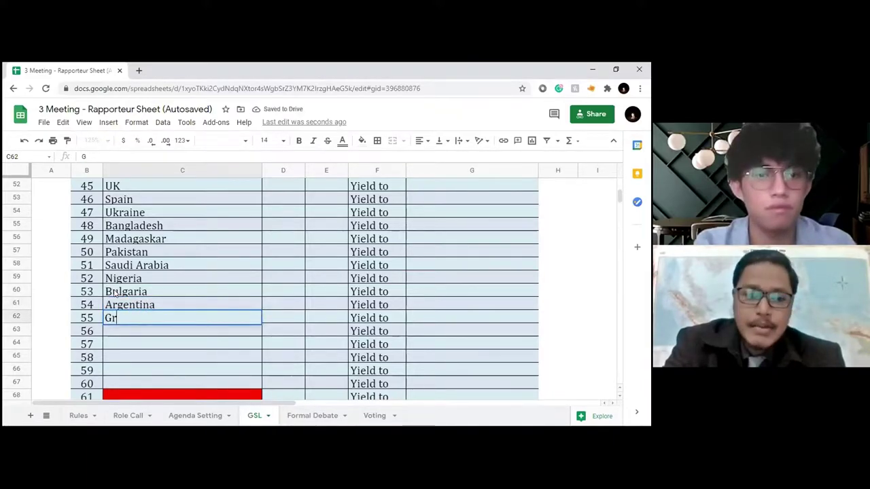
{"action": "key", "text": "Return"}
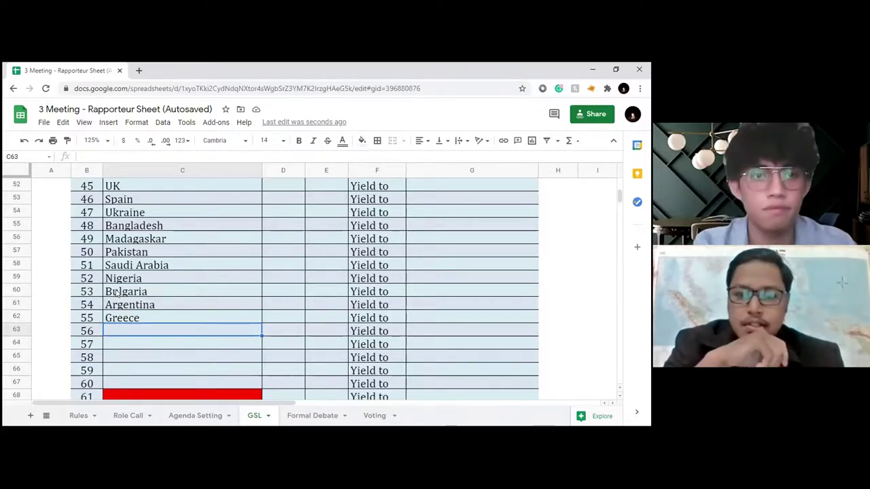
Fill the empty Country cell of speaker 62 (C69) with cornflower blue
{"action": "scroll", "coordinate": [117, 292], "scroll_direction": "down", "scroll_amount": 1}
{"action": "left_click", "coordinate": [121, 383]}
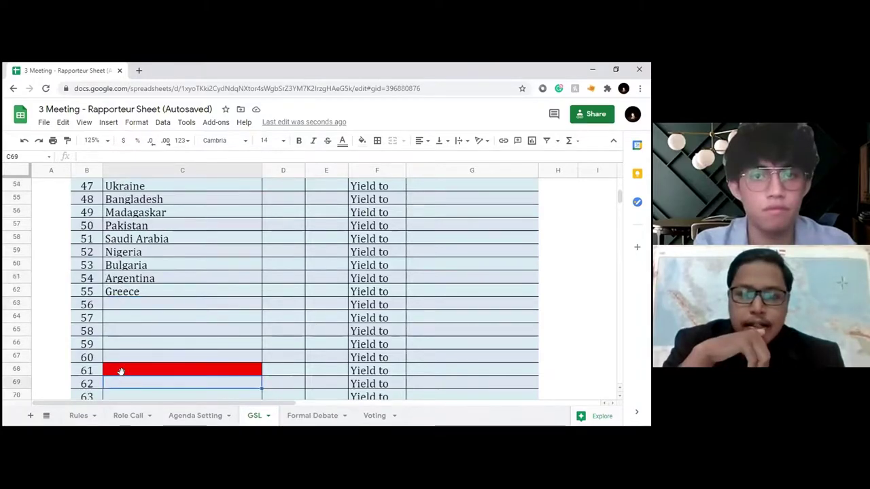
{"action": "left_click", "coordinate": [361, 141]}
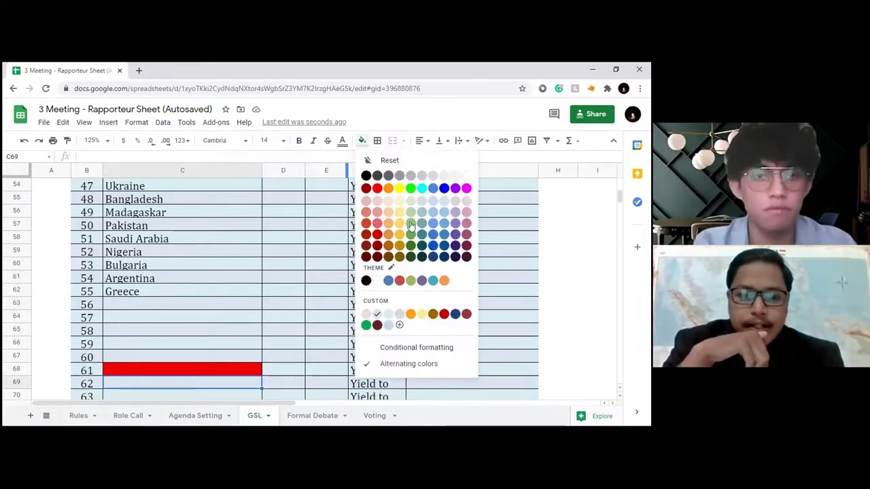
{"action": "left_click", "coordinate": [435, 190]}
Add Iraq and Iran to the General Speakers List as speakers 56 and 57, in C63:C64
{"action": "left_click", "coordinate": [152, 305]}
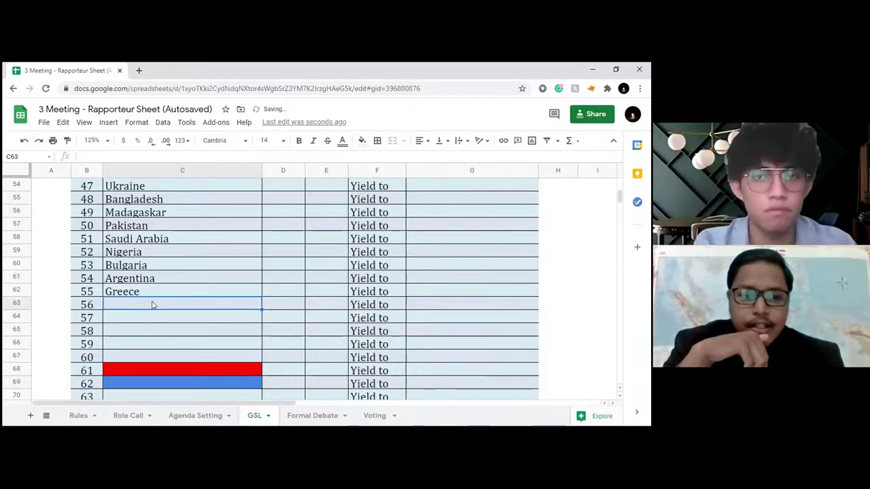
{"action": "type", "text": "Iraq"}
{"action": "key", "text": "Return"}
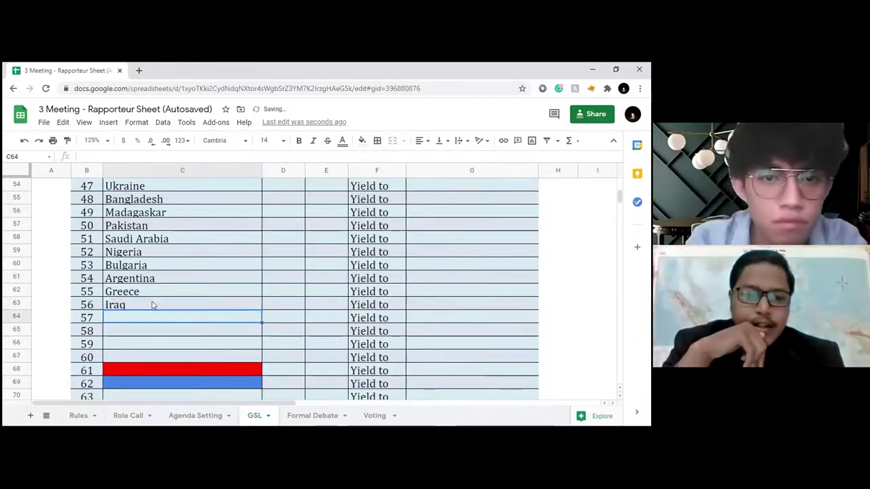
{"action": "type", "text": "Iran"}
{"action": "key", "text": "Return"}
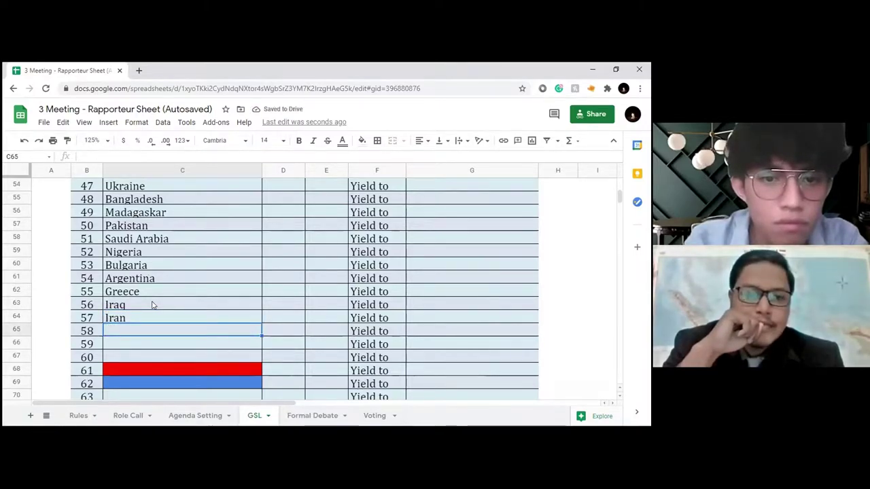
Add Brazil, USA and France to the General Speakers List as speakers 58 to 60, in C65:C67
{"action": "type", "text": "Brazil"}
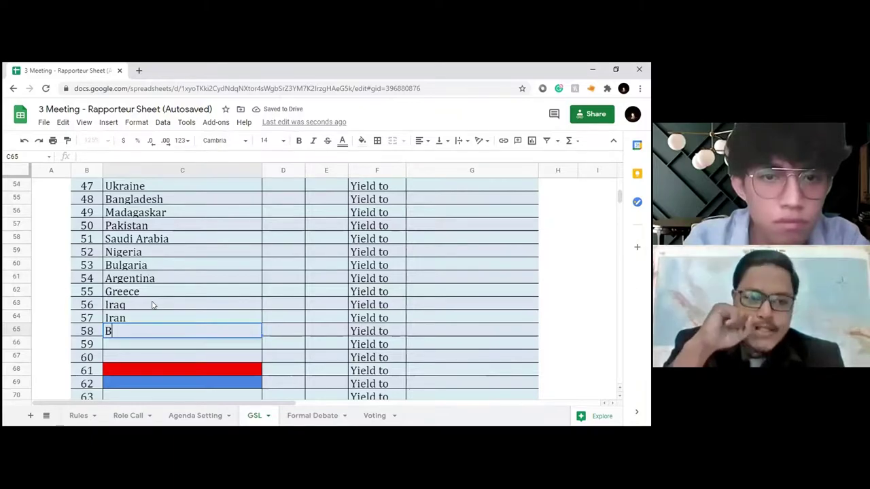
{"action": "key", "text": "Return"}
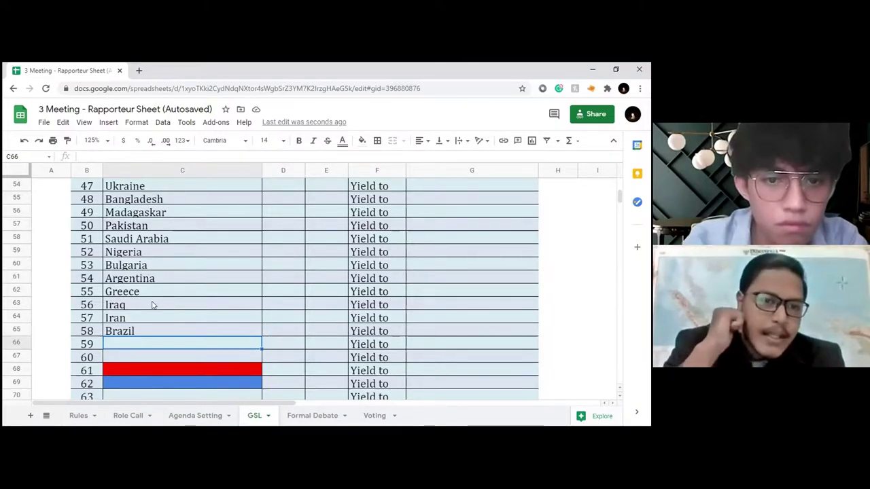
{"action": "type", "text": "USA"}
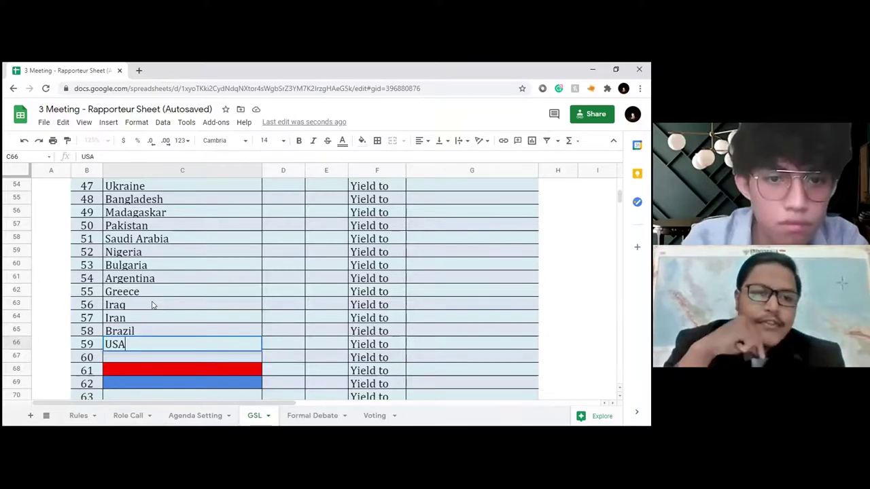
{"action": "key", "text": "Return"}
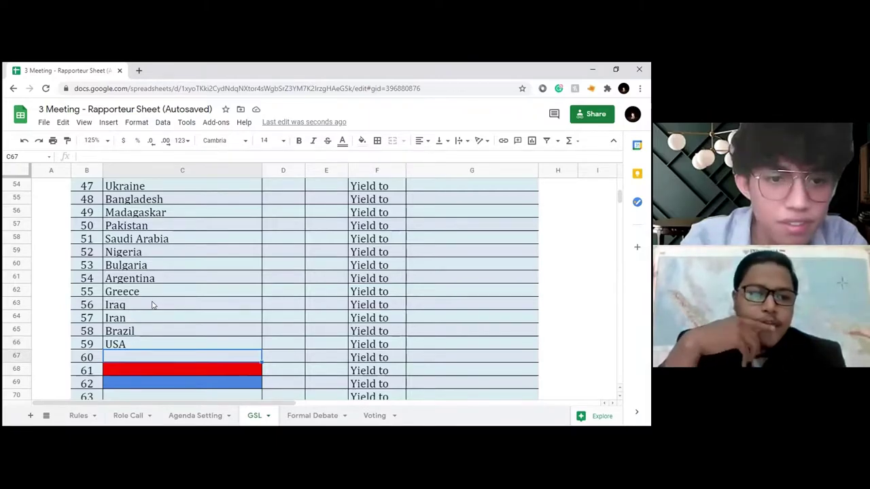
{"action": "type", "text": "France"}
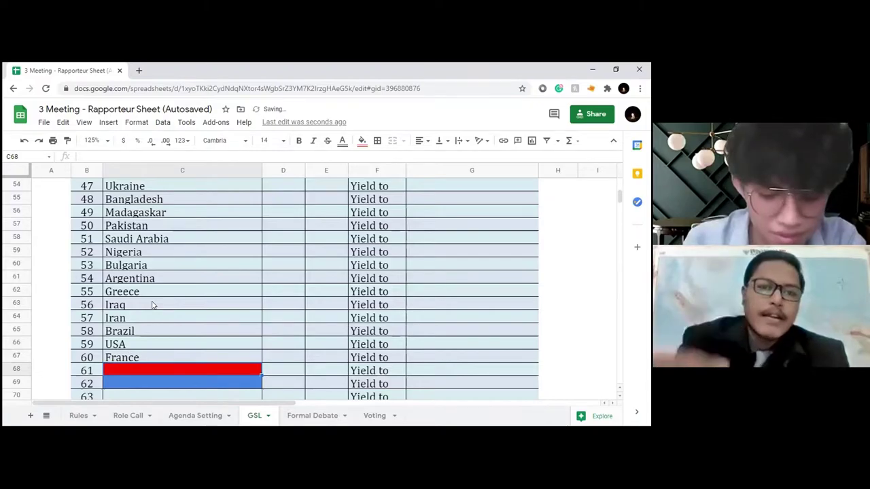
{"action": "key", "text": "Return"}
Go back up the General Speakers List and select Russia, speaker 41 (C48), as the current speaker
{"action": "scroll", "coordinate": [153, 298], "scroll_direction": "up", "scroll_amount": 5}
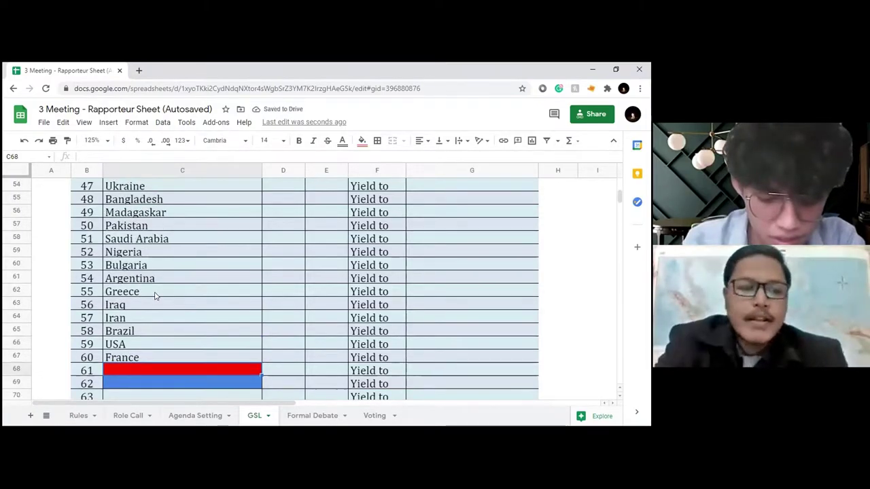
{"action": "scroll", "coordinate": [155, 292], "scroll_direction": "up", "scroll_amount": 6}
{"action": "scroll", "coordinate": [155, 292], "scroll_direction": "down", "scroll_amount": 4}
{"action": "scroll", "coordinate": [155, 293], "scroll_direction": "down", "scroll_amount": 3}
{"action": "left_click", "coordinate": [175, 279]}
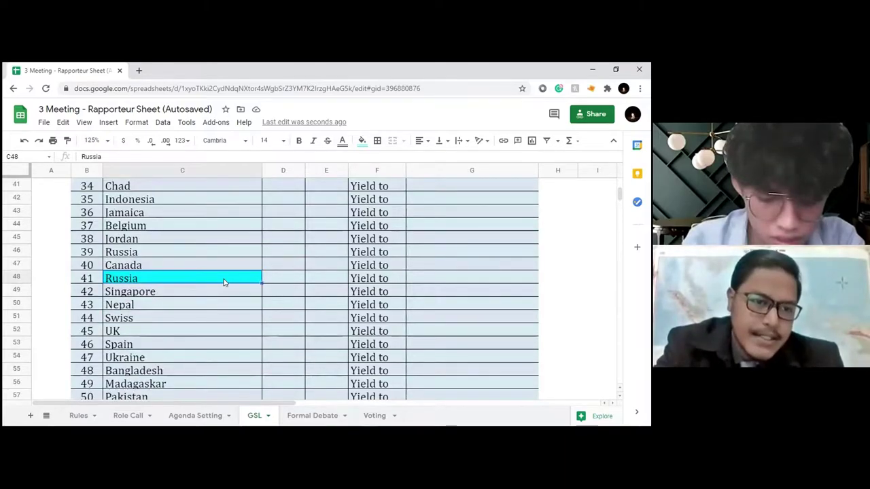
Switch to the Google timer window, set it to 1 minute 30 seconds and start the countdown for Russia's speech
{"action": "key", "text": "alt+Tab"}
{"action": "key", "text": "alt+Tab"}
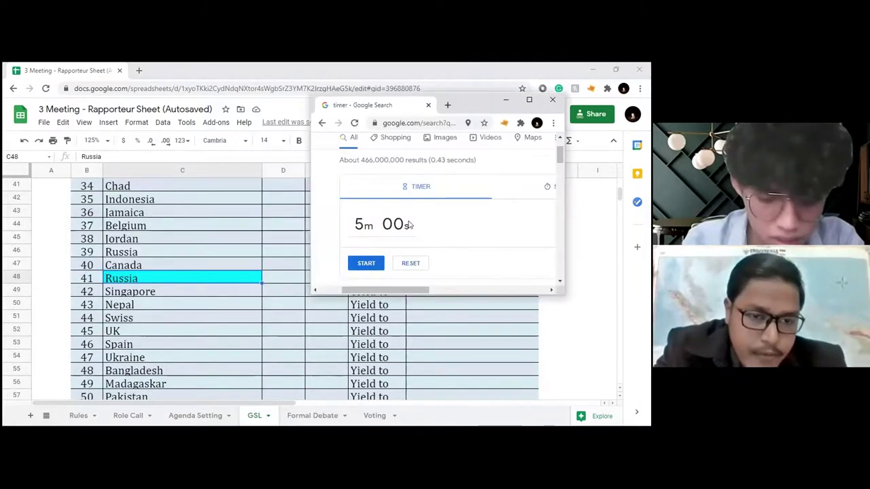
{"action": "left_click", "coordinate": [409, 225]}
{"action": "type", "text": "130"}
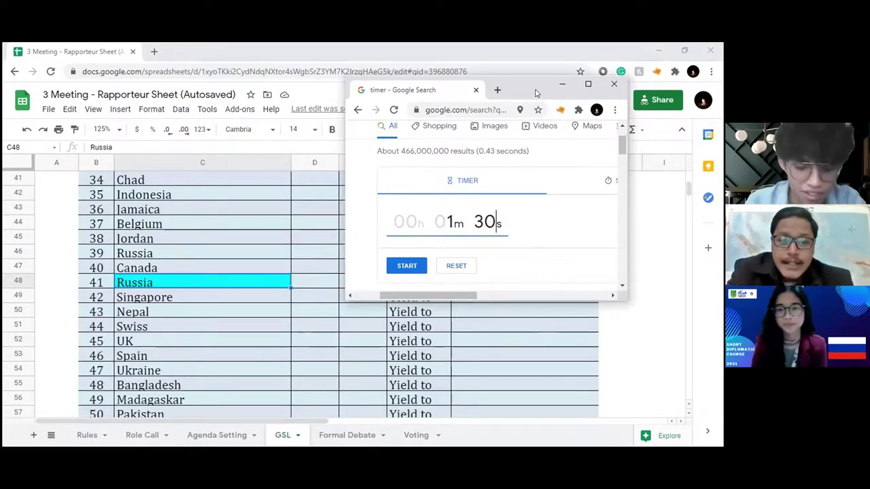
{"action": "left_click_drag", "start_coordinate": [537, 92], "coordinate": [591, 147]}
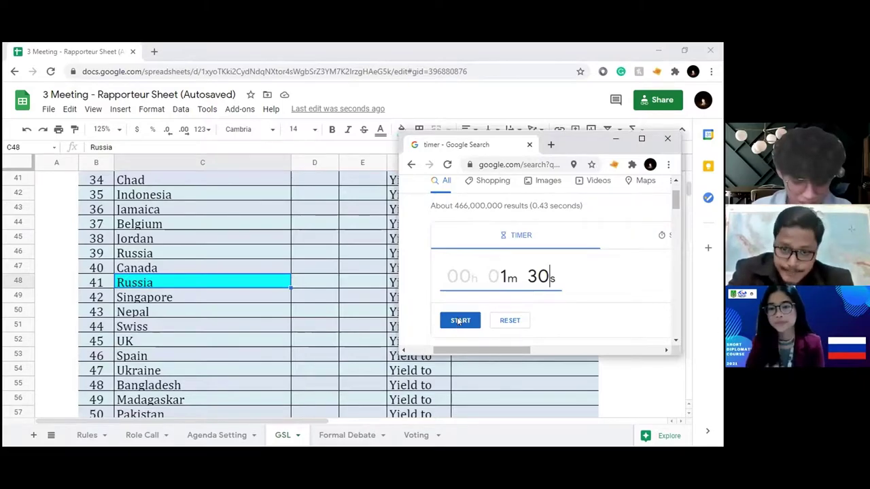
{"action": "left_click", "coordinate": [459, 321]}
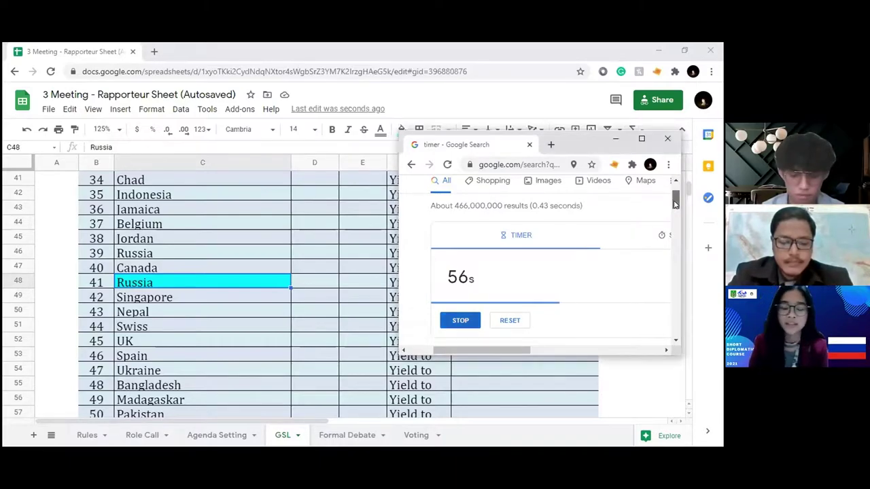
Reset the timer after Russia's speech and select Singapore, speaker 42 (C49), in the General Speakers List
{"action": "left_click_drag", "start_coordinate": [675, 200], "coordinate": [676, 208]}
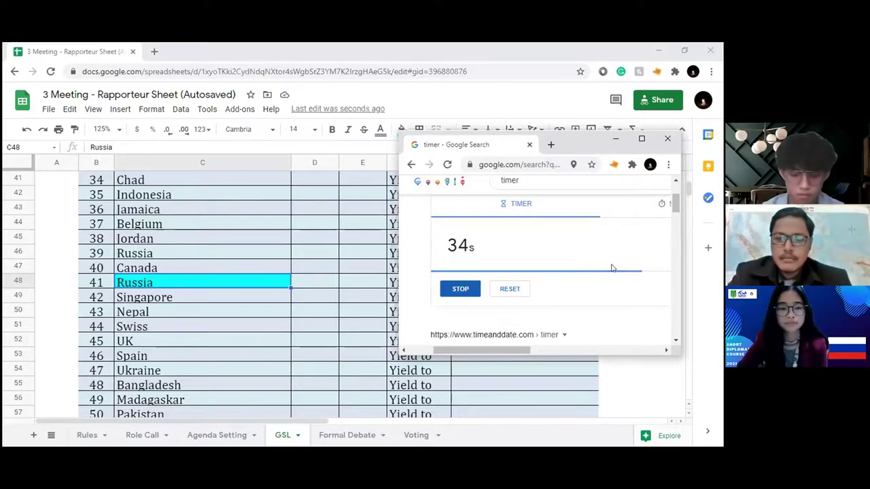
{"action": "left_click", "coordinate": [515, 294]}
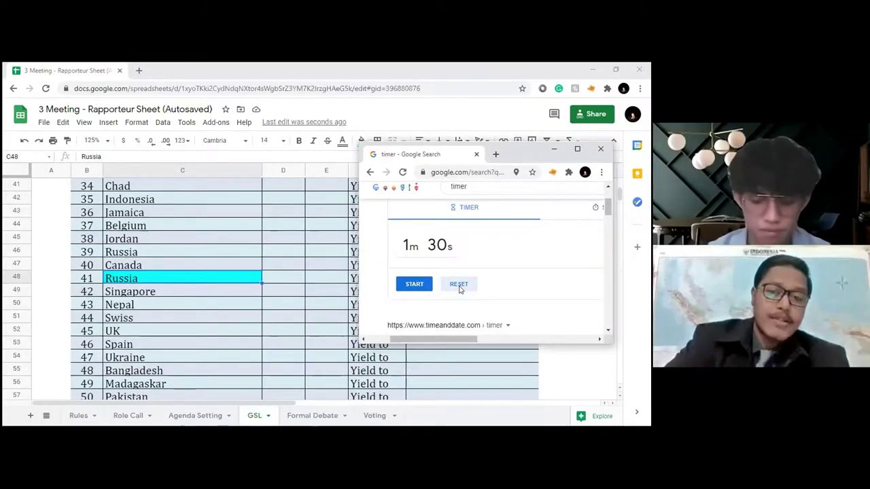
{"action": "left_click", "coordinate": [301, 299]}
{"action": "scroll", "coordinate": [317, 292], "scroll_direction": "up", "scroll_amount": 10}
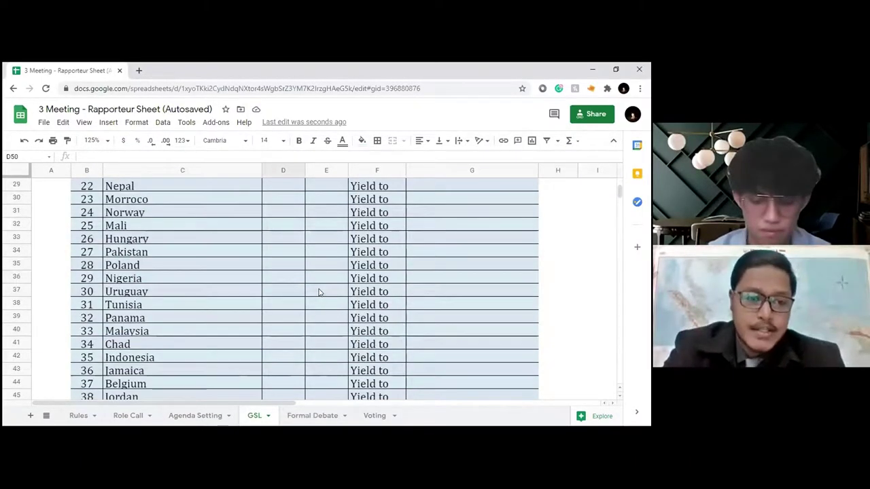
{"action": "scroll", "coordinate": [313, 296], "scroll_direction": "down", "scroll_amount": 10}
{"action": "left_click", "coordinate": [178, 280]}
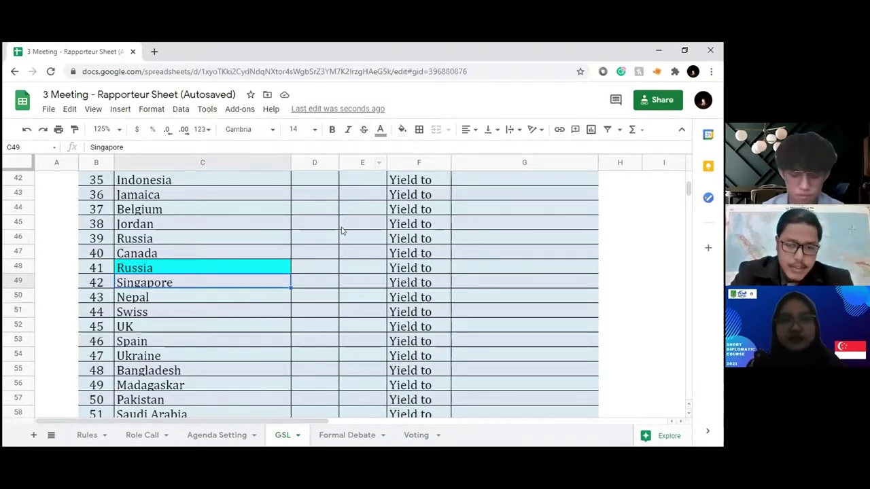
{"action": "scroll", "coordinate": [339, 233], "scroll_direction": "down", "scroll_amount": 1}
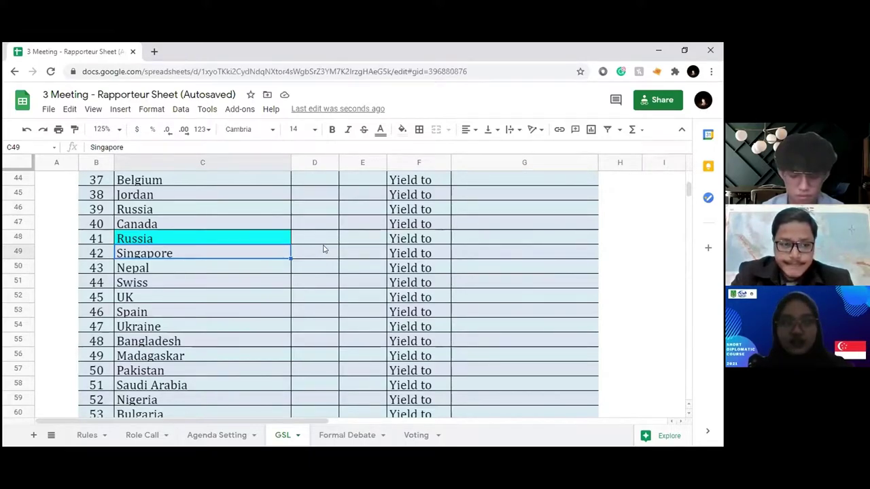
Run the 1 minute 30 second countdown for Singapore's and Nepal's speeches, resetting the timer after each one
{"action": "key", "text": "alt+Tab"}
{"action": "left_click", "coordinate": [461, 289]}
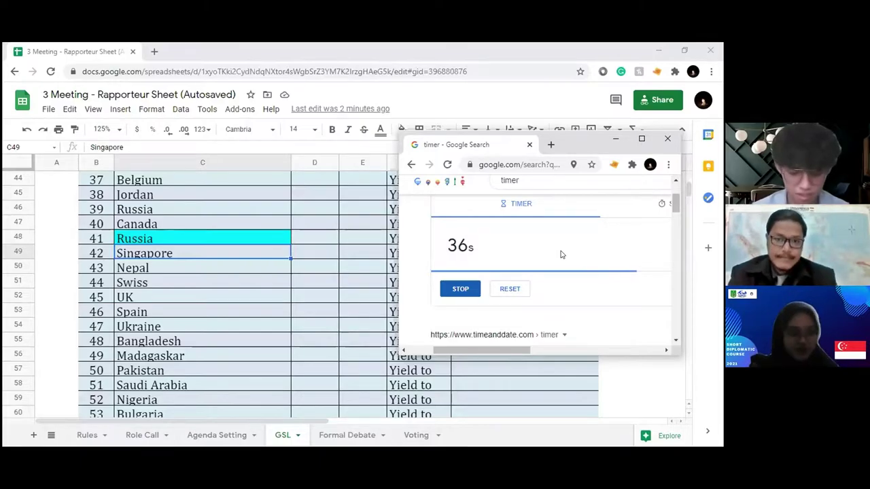
{"action": "left_click", "coordinate": [465, 290]}
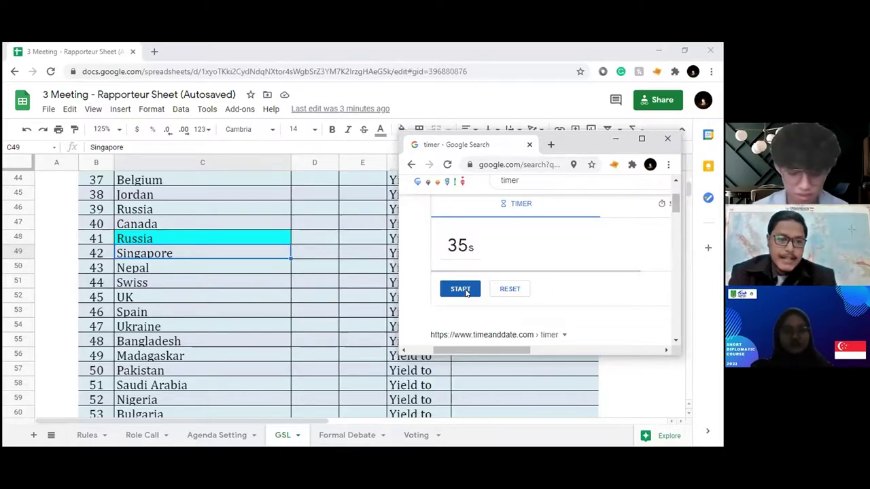
{"action": "left_click", "coordinate": [499, 289]}
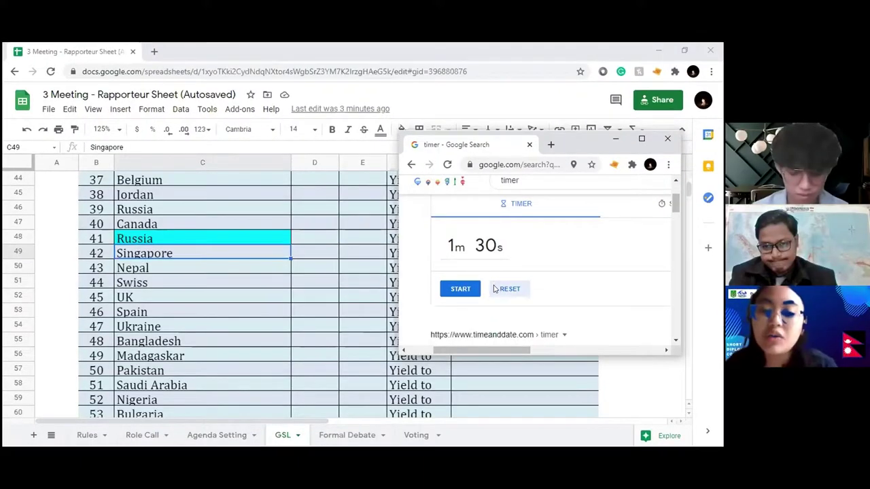
{"action": "left_click", "coordinate": [460, 289]}
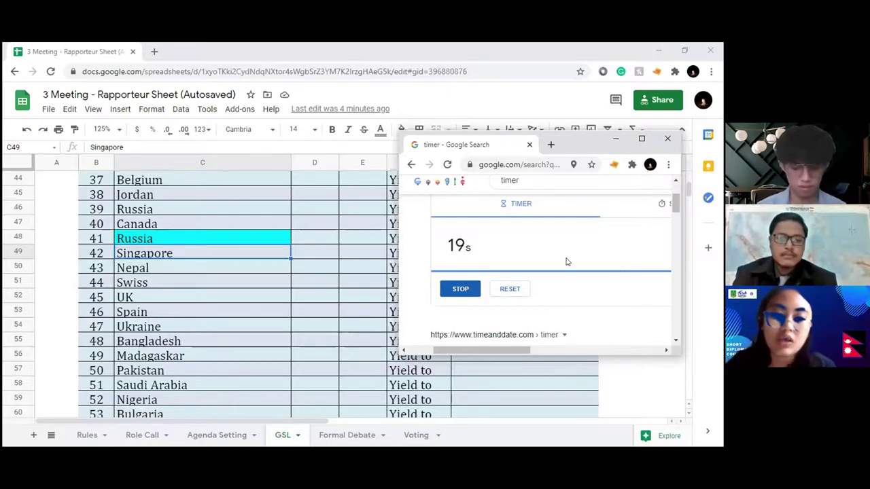
{"action": "left_click", "coordinate": [515, 289]}
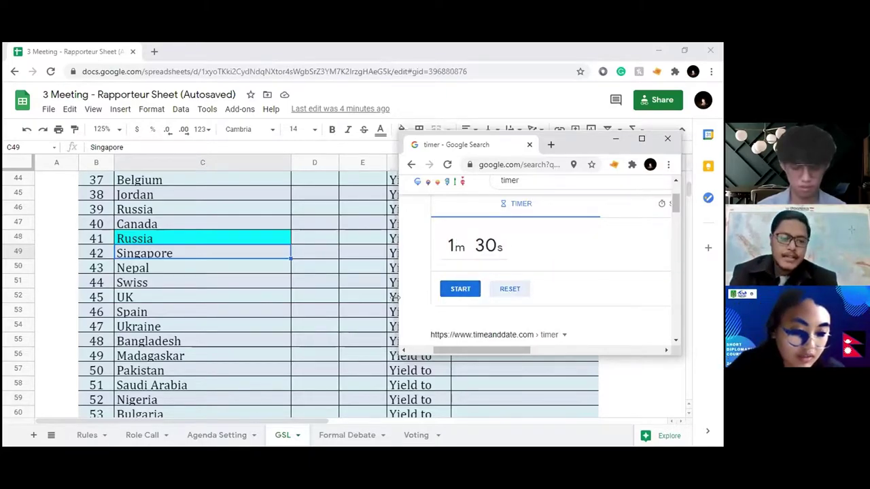
Select Swiss, speaker 44 (C51), in the General Speakers List and start the 1 minute 30 second countdown
{"action": "left_click", "coordinate": [237, 281]}
{"action": "scroll", "coordinate": [236, 281], "scroll_direction": "down", "scroll_amount": 1}
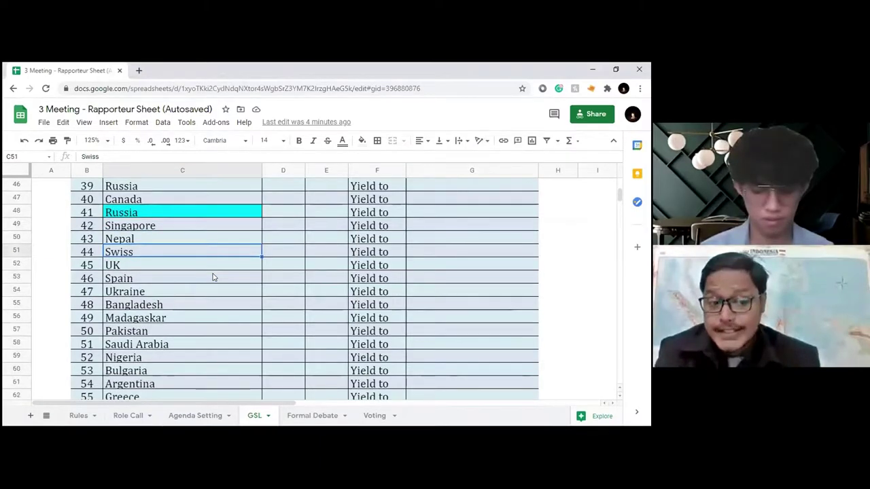
{"action": "scroll", "coordinate": [213, 277], "scroll_direction": "down", "scroll_amount": 1}
{"action": "key", "text": "alt+Tab"}
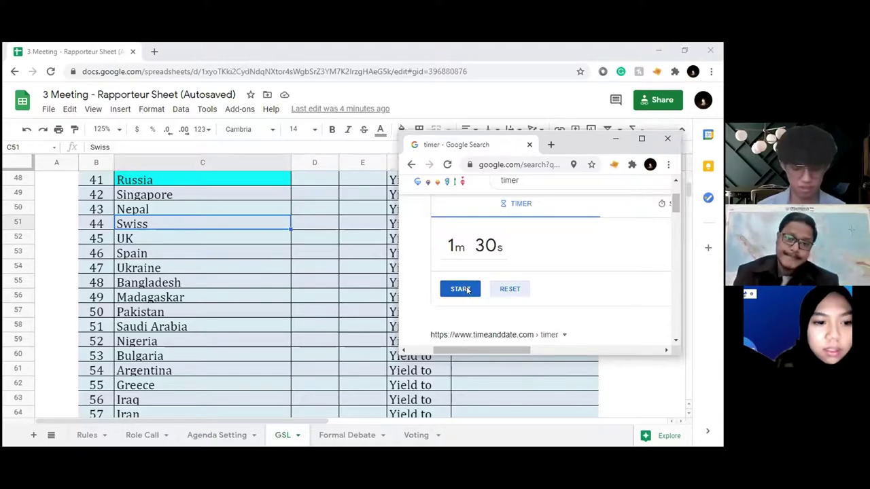
{"action": "left_click", "coordinate": [467, 290]}
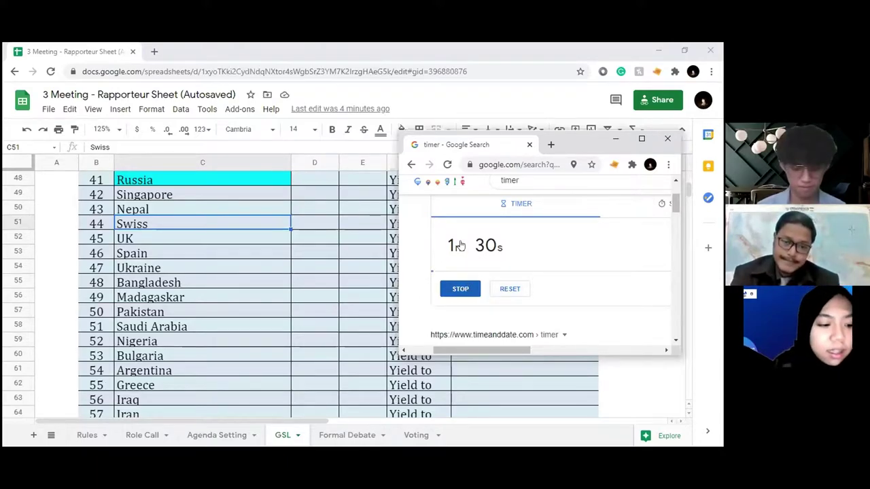
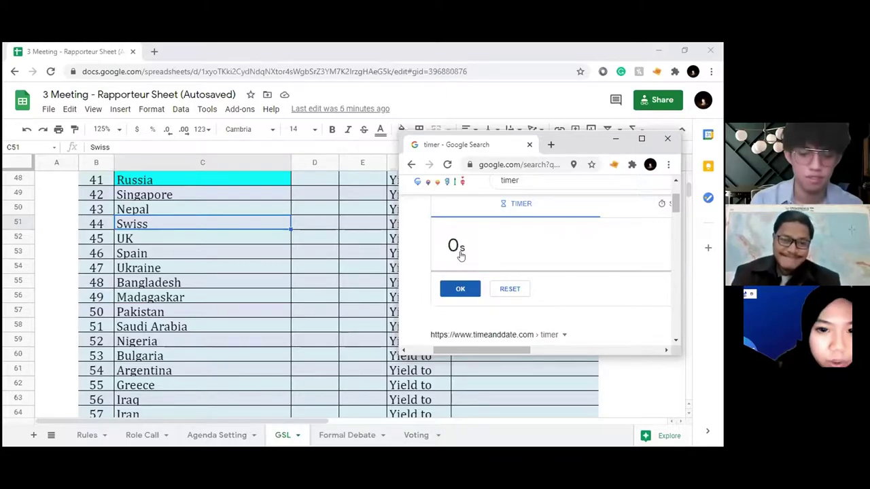
Reset the timer after Swiss's speech and run the 1 minute 30 second countdown for UK and Spain, resetting after each
{"action": "left_click", "coordinate": [509, 289]}
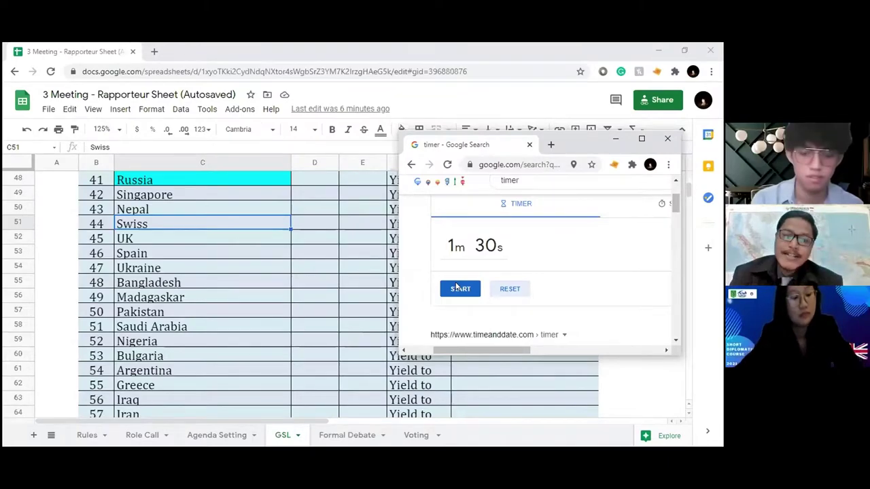
{"action": "left_click", "coordinate": [459, 289]}
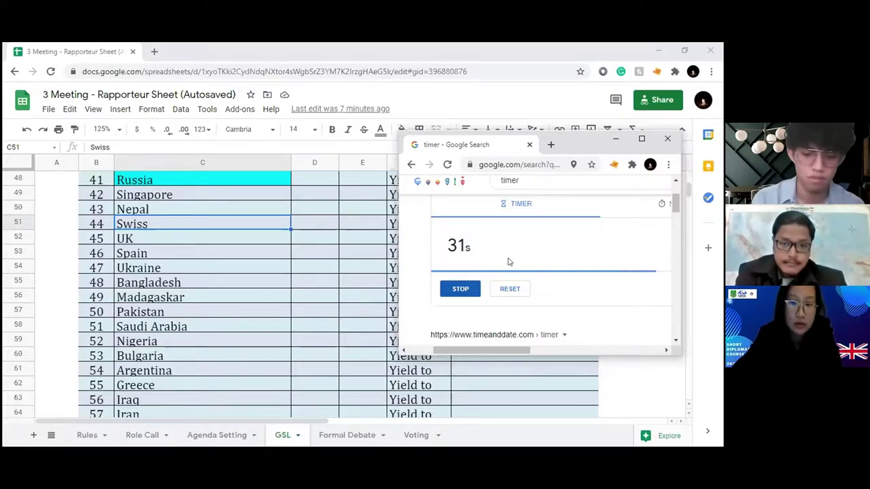
{"action": "left_click", "coordinate": [516, 290]}
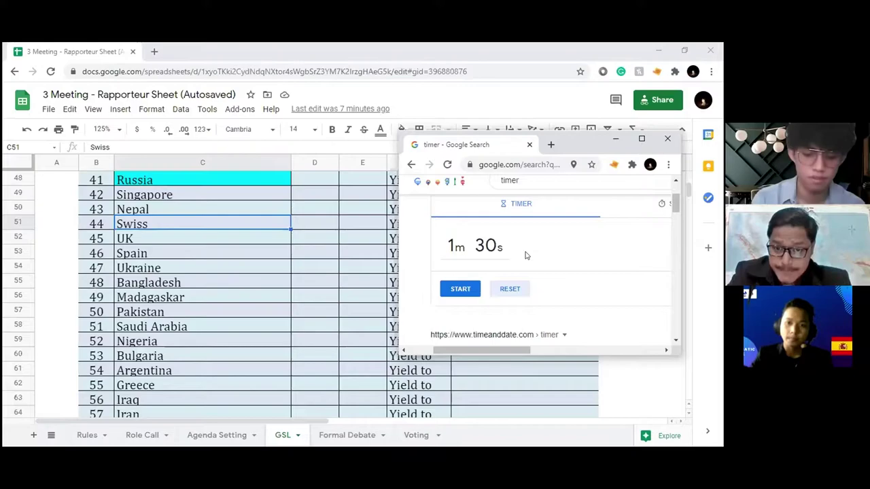
{"action": "left_click", "coordinate": [459, 286]}
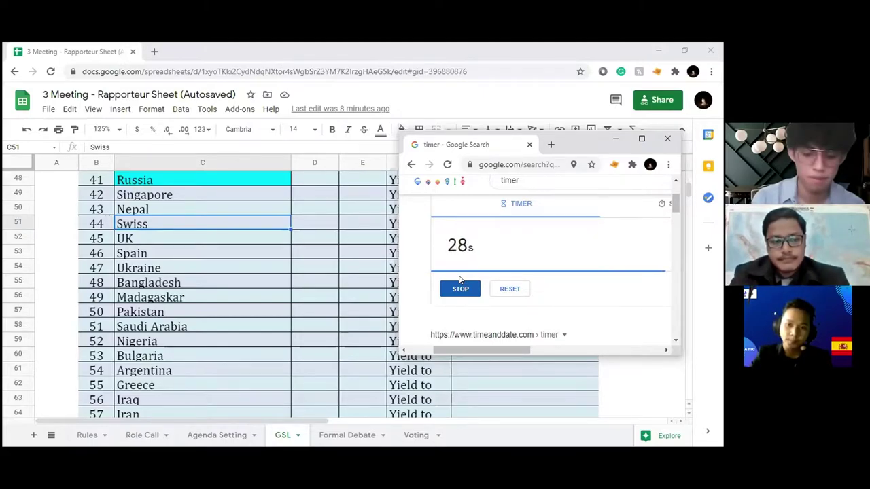
{"action": "left_click", "coordinate": [508, 290]}
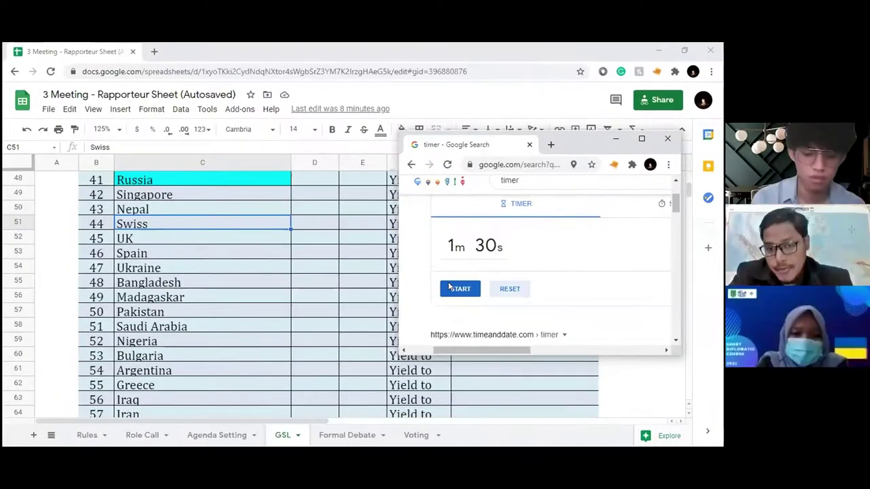
Run the 1 minute 30 second countdown for Ukraine's and Bangladesh's speeches, resetting the timer after each one
{"action": "left_click", "coordinate": [450, 286]}
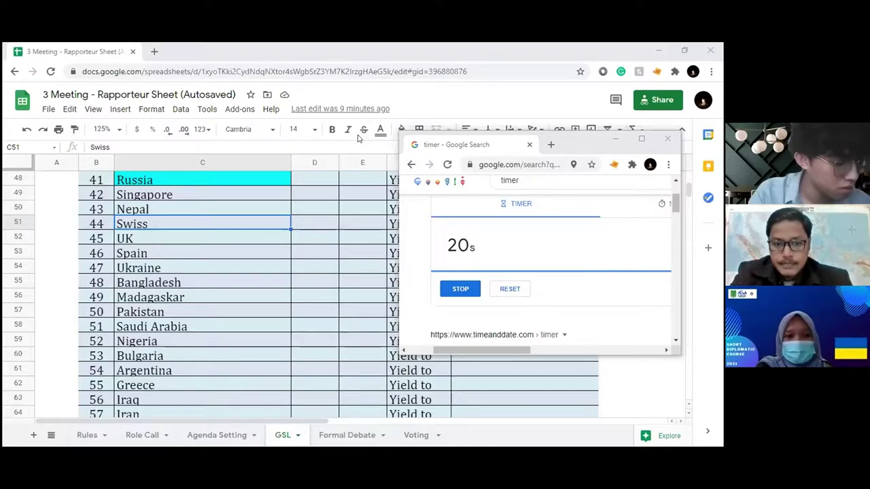
{"action": "left_click", "coordinate": [524, 288]}
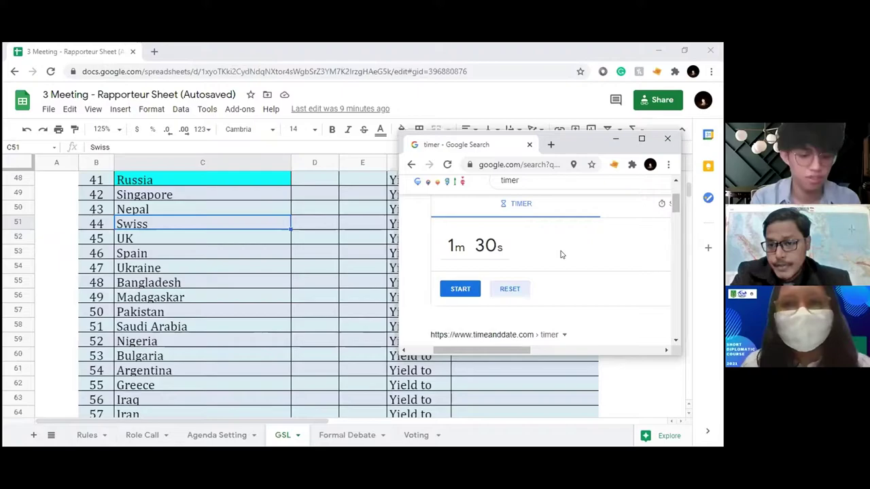
{"action": "left_click", "coordinate": [463, 290]}
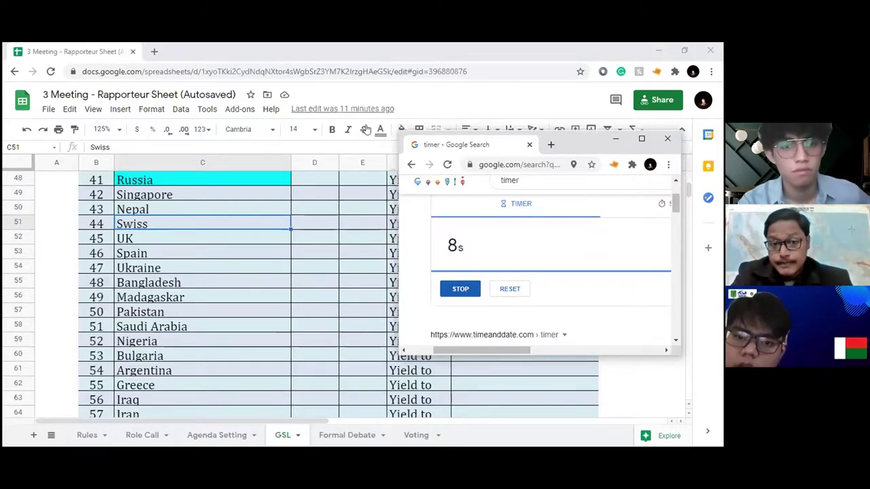
{"action": "left_click", "coordinate": [503, 289]}
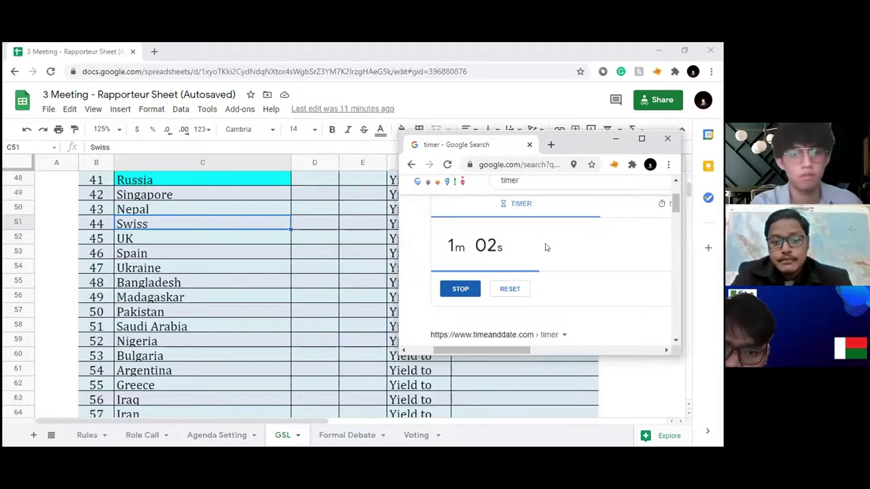
Select Pakistan, speaker 50 (C57), in the General Speakers List
{"action": "left_click", "coordinate": [304, 301]}
{"action": "scroll", "coordinate": [286, 289], "scroll_direction": "down", "scroll_amount": 1}
{"action": "scroll", "coordinate": [248, 264], "scroll_direction": "up", "scroll_amount": 2}
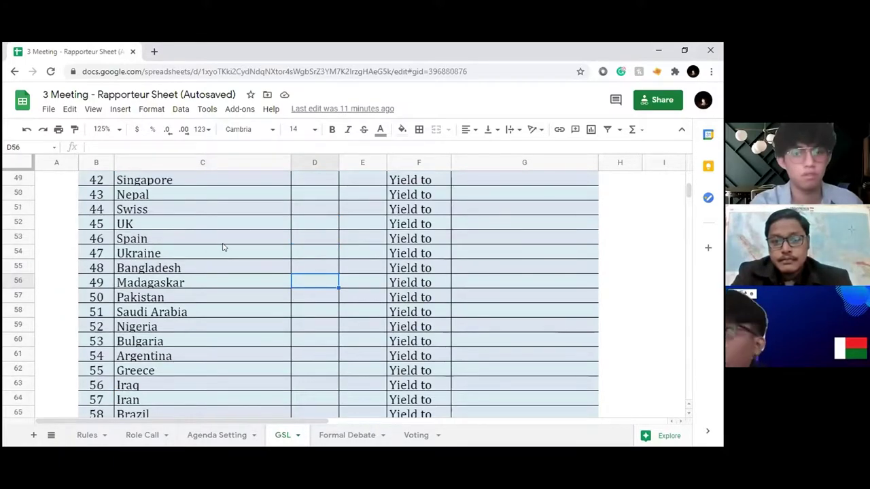
{"action": "left_click", "coordinate": [211, 294]}
{"action": "scroll", "coordinate": [240, 293], "scroll_direction": "down", "scroll_amount": 2}
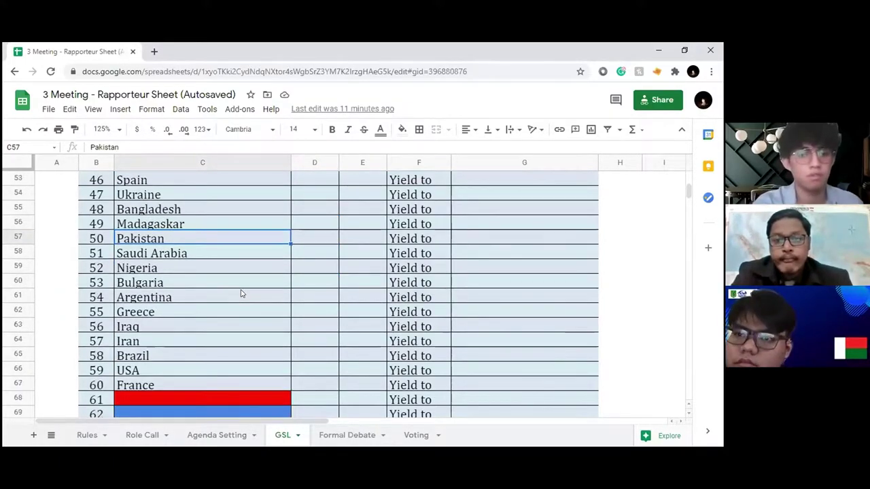
Return to the Google timer window, reset the timer and start a 55 second countdown for Madagaskar's speech
{"action": "key", "text": "alt+Tab"}
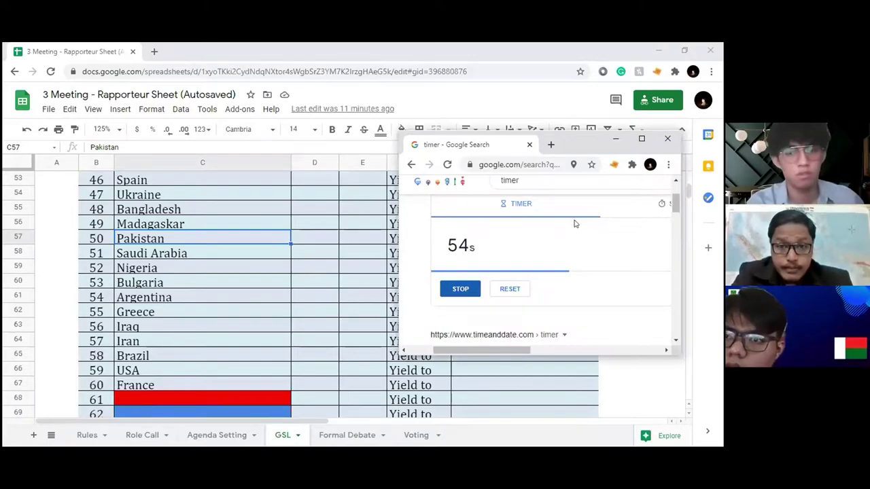
{"action": "left_click", "coordinate": [507, 291]}
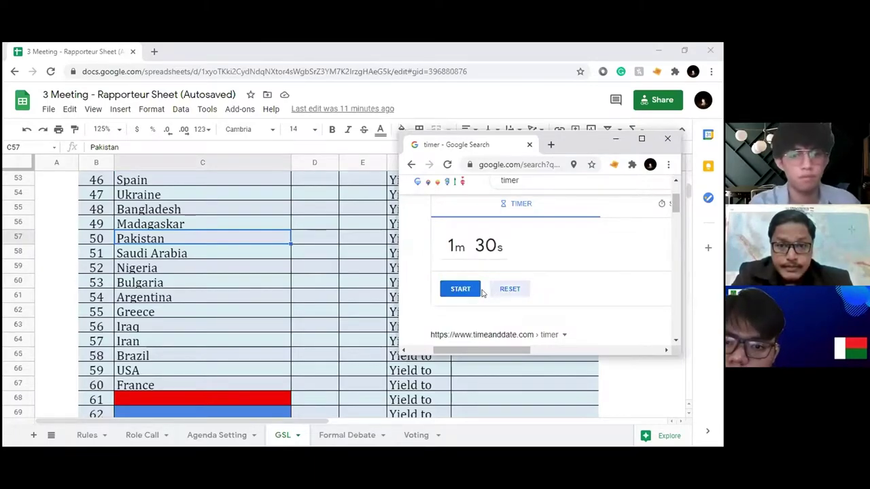
{"action": "left_click", "coordinate": [494, 256]}
{"action": "type", "text": "55"}
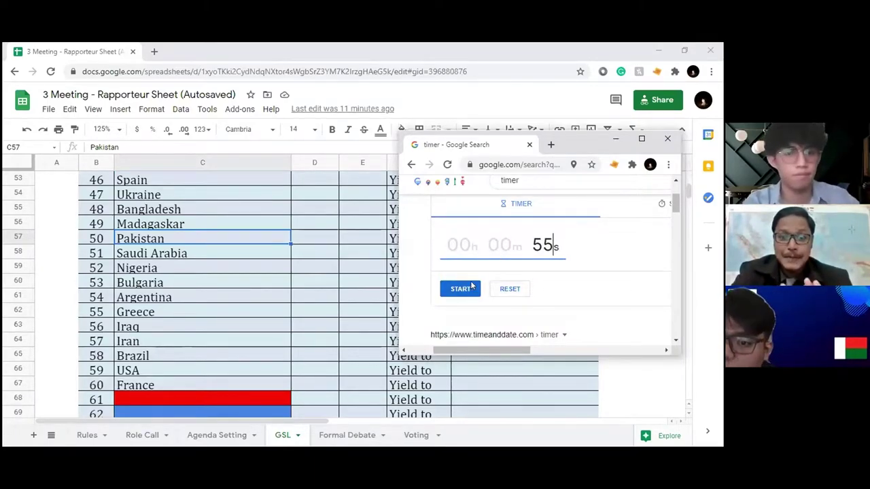
{"action": "key", "text": "Return"}
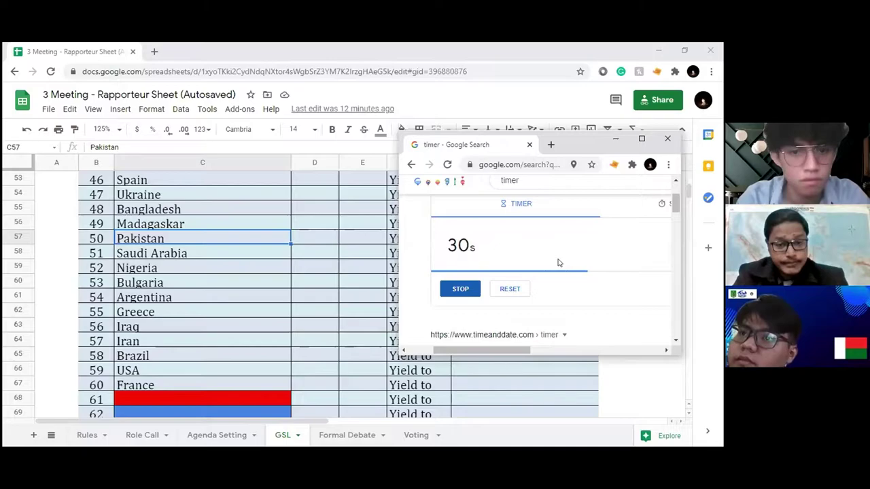
Set the timer back to 1 minute 30 seconds and run the countdown for Pakistan's speech, resetting it at the end
{"action": "left_click", "coordinate": [504, 290]}
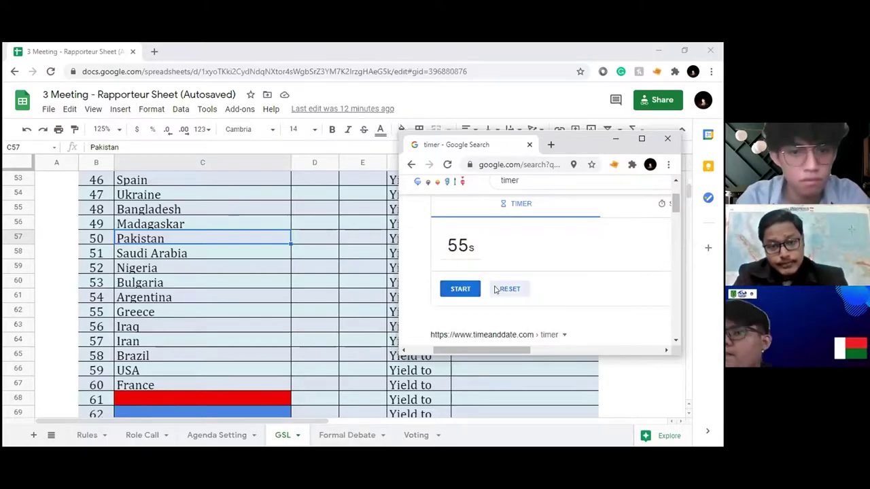
{"action": "left_click", "coordinate": [472, 245]}
{"action": "type", "text": "130"}
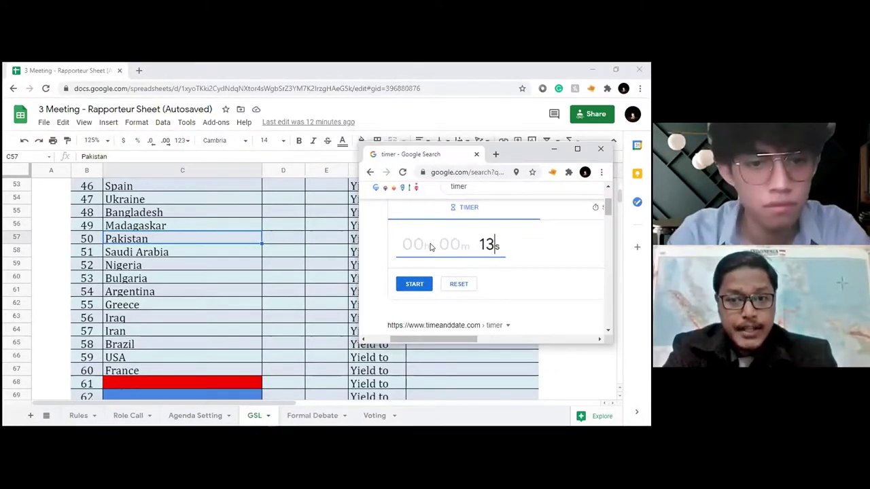
{"action": "left_click", "coordinate": [509, 267]}
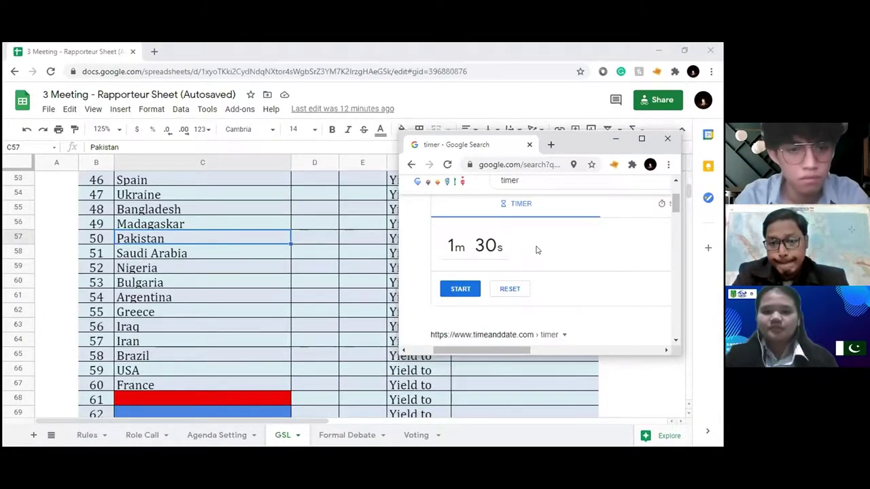
{"action": "left_click", "coordinate": [469, 286]}
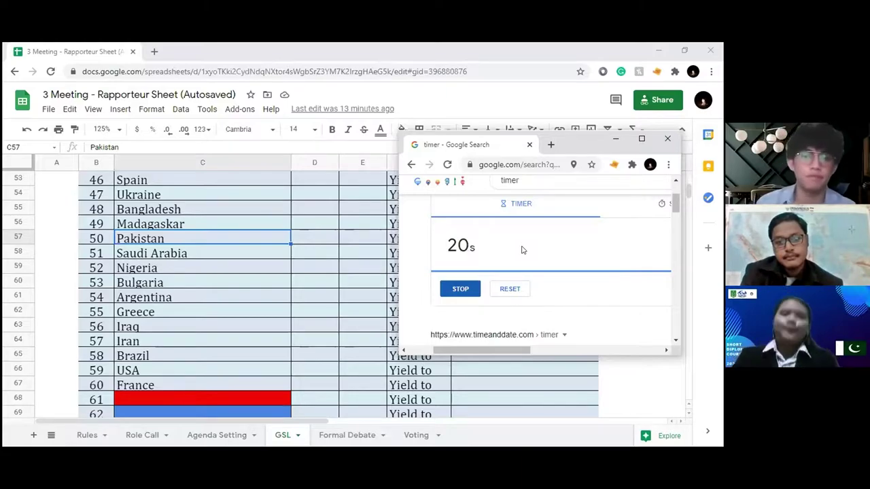
{"action": "left_click", "coordinate": [508, 290]}
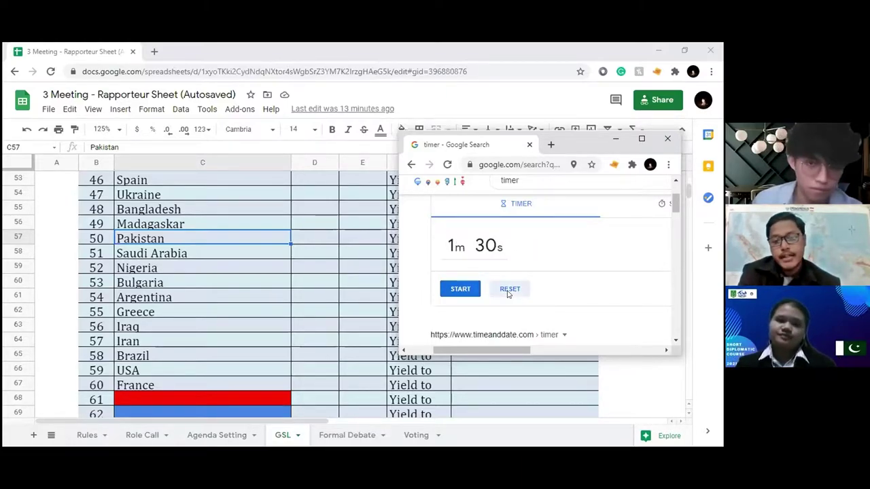
Run the 1 minute 30 second countdown for Saudi Arabia's and Nigeria's speeches, resetting the timer after each one
{"action": "left_click", "coordinate": [468, 290]}
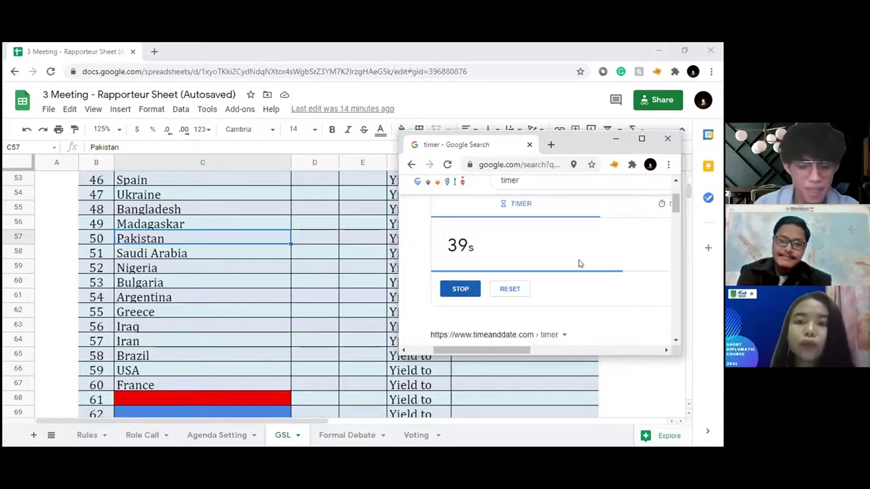
{"action": "left_click", "coordinate": [467, 287]}
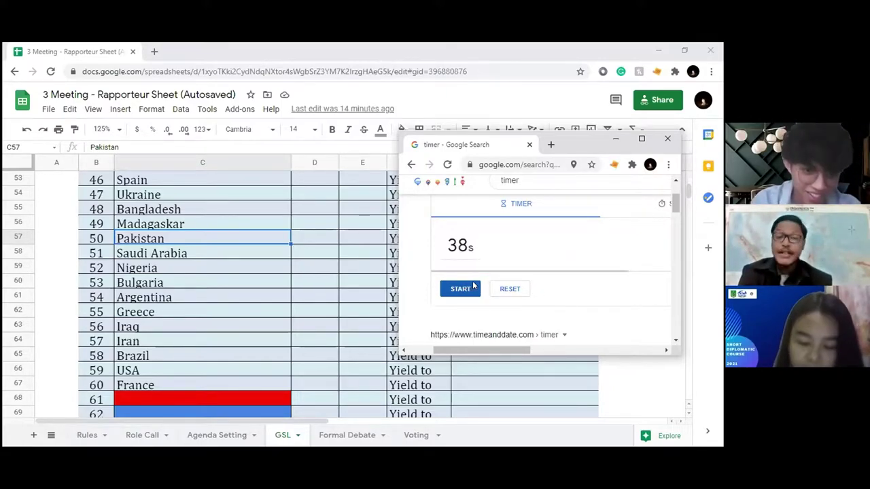
{"action": "left_click", "coordinate": [510, 290]}
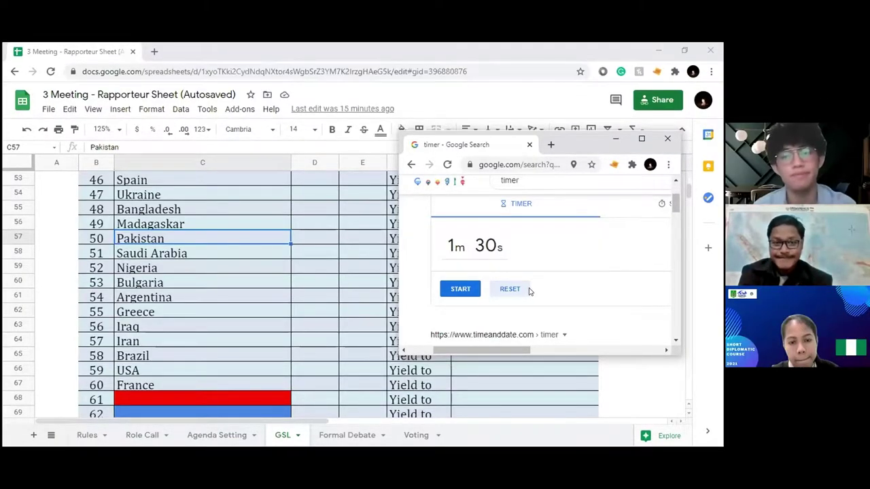
{"action": "left_click", "coordinate": [468, 291]}
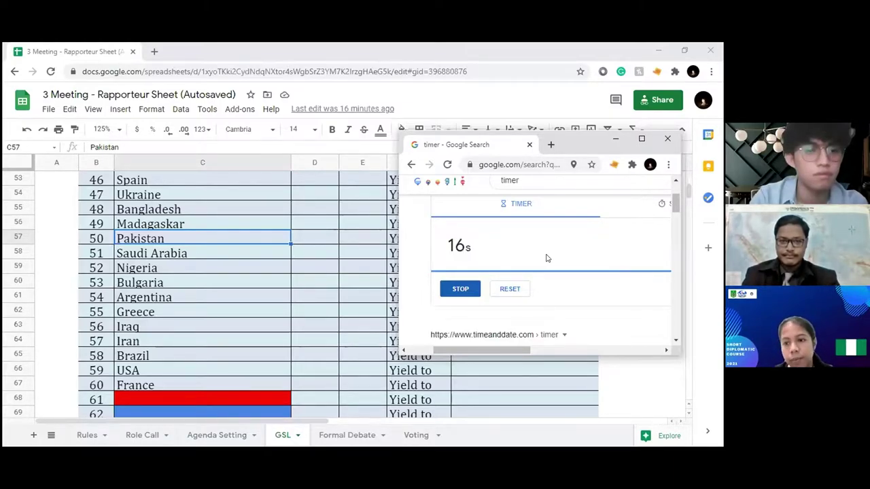
{"action": "left_click", "coordinate": [511, 289]}
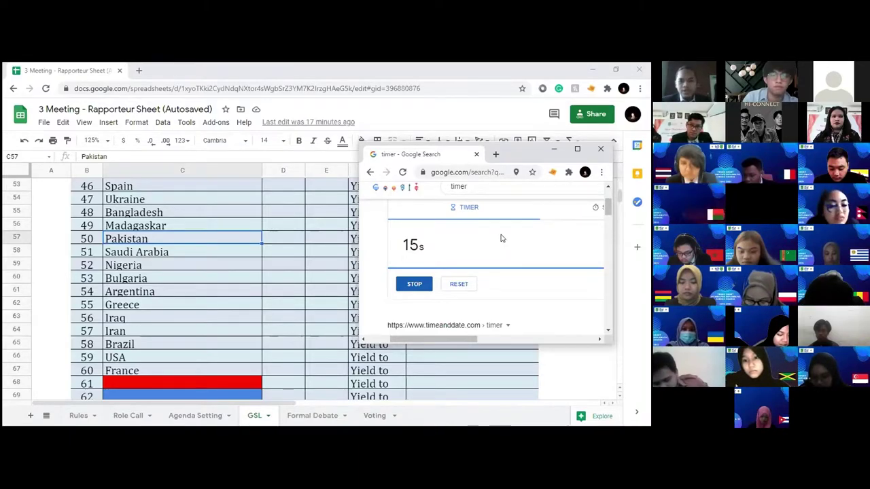
Stop and reset the timer after Bulgaria's speech, and run the 1 minute 30 second countdown for Argentina, resetting it at the end
{"action": "left_click", "coordinate": [431, 282]}
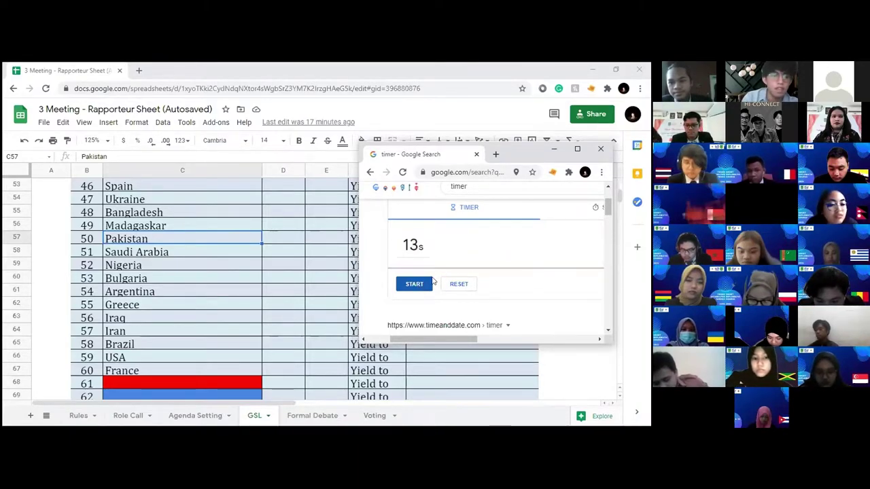
{"action": "left_click", "coordinate": [459, 284]}
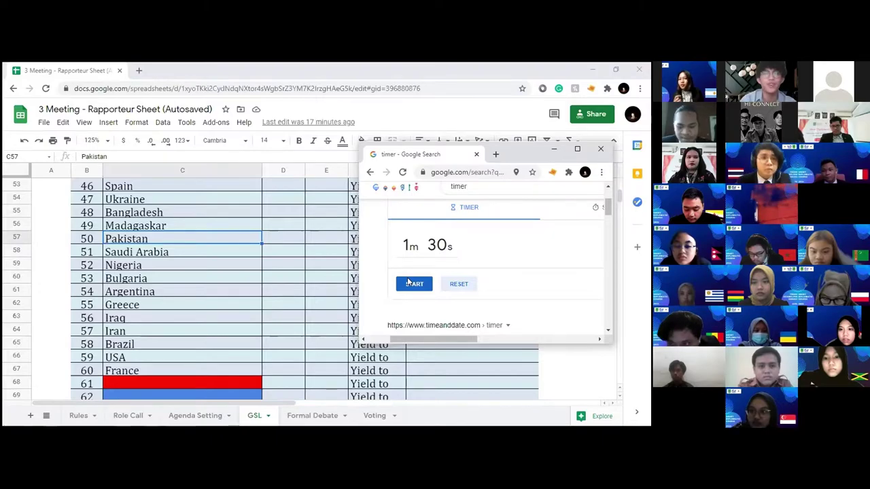
{"action": "left_click", "coordinate": [412, 283]}
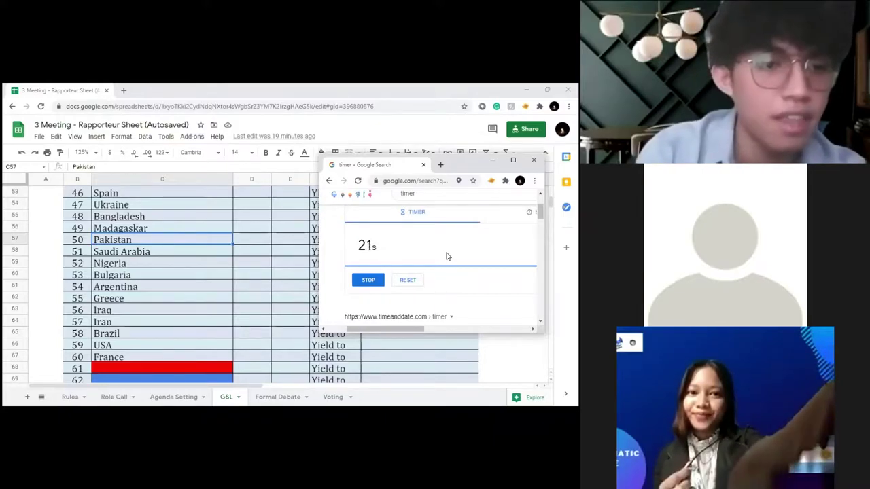
{"action": "left_click", "coordinate": [408, 280]}
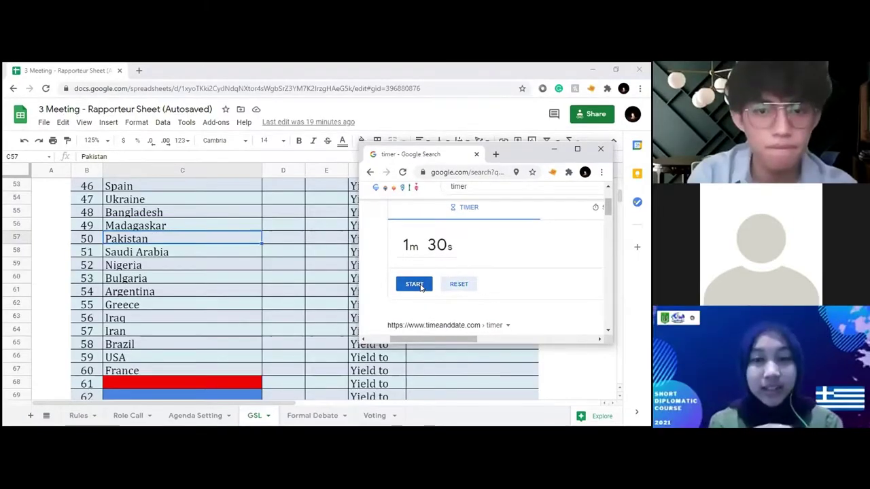
Run the 1 minute 30 second countdown for Greece's, Iraq's and Iran's speeches, resetting the timer after each one
{"action": "left_click", "coordinate": [420, 285]}
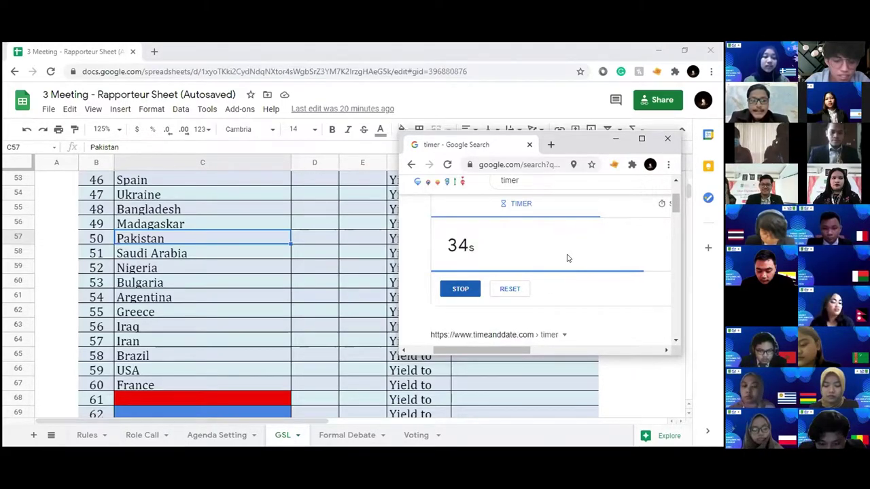
{"action": "left_click", "coordinate": [510, 288]}
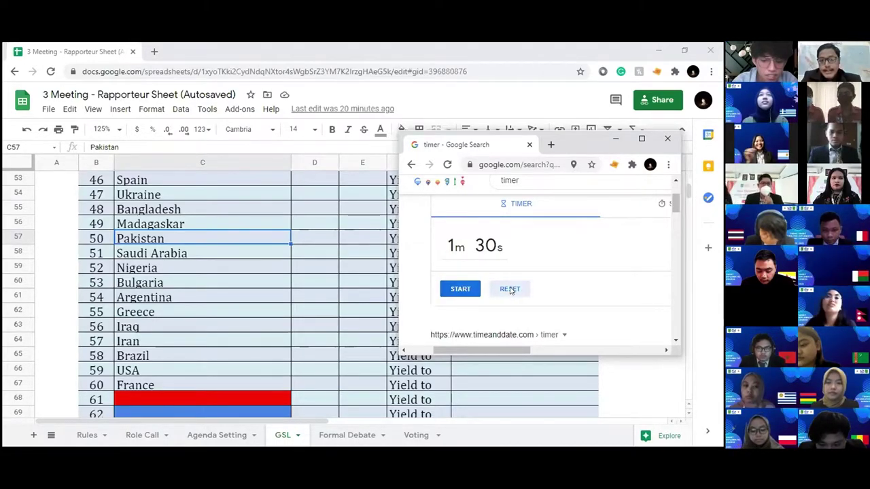
{"action": "left_click", "coordinate": [469, 290]}
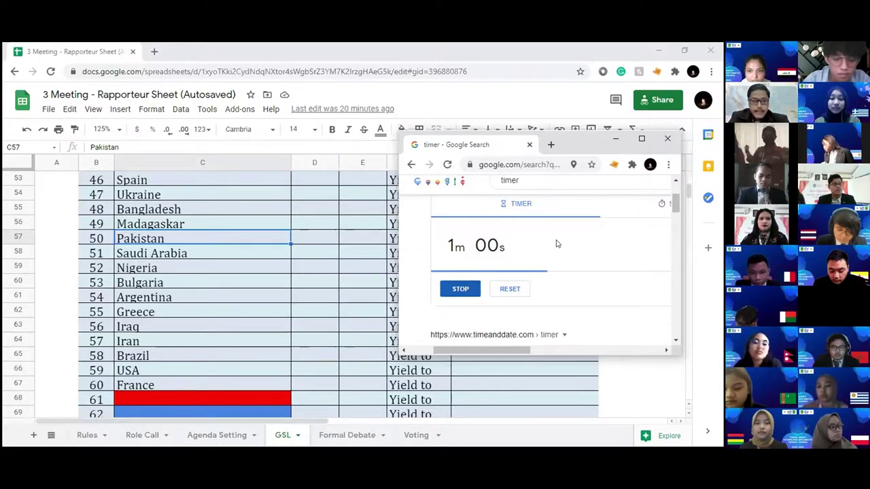
{"action": "left_click", "coordinate": [510, 290]}
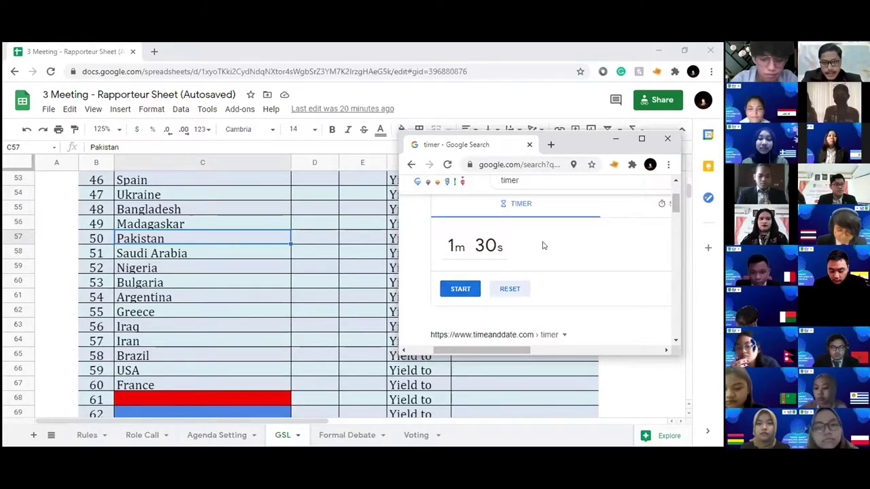
{"action": "left_click", "coordinate": [469, 289]}
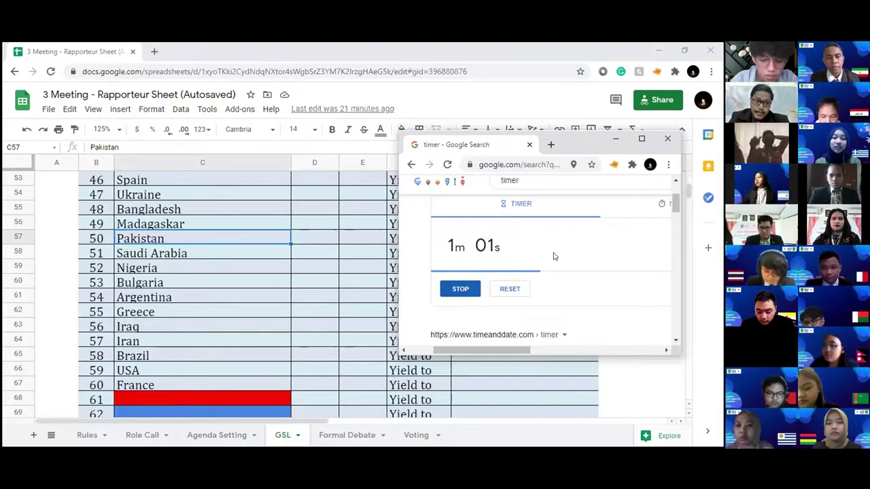
{"action": "left_click", "coordinate": [510, 289]}
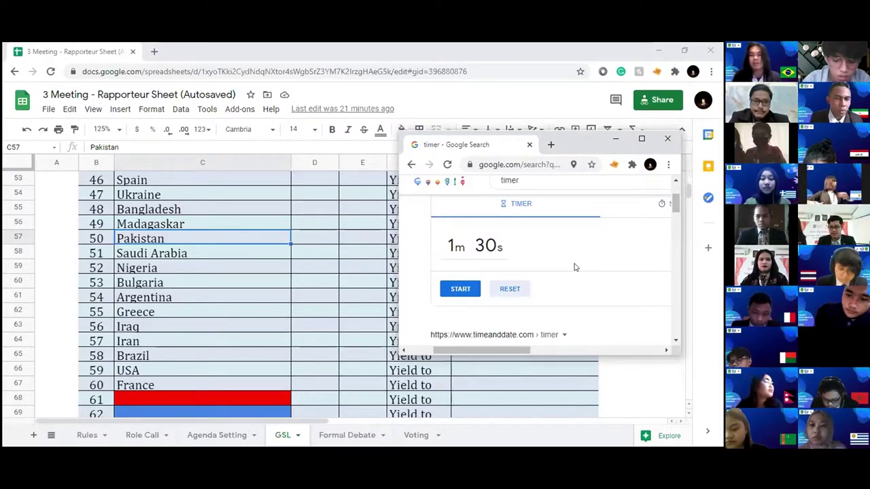
Run the 1 minute 30 second countdown for Brazil's, USA's and France's speeches, resetting the timer after each one
{"action": "left_click", "coordinate": [476, 289]}
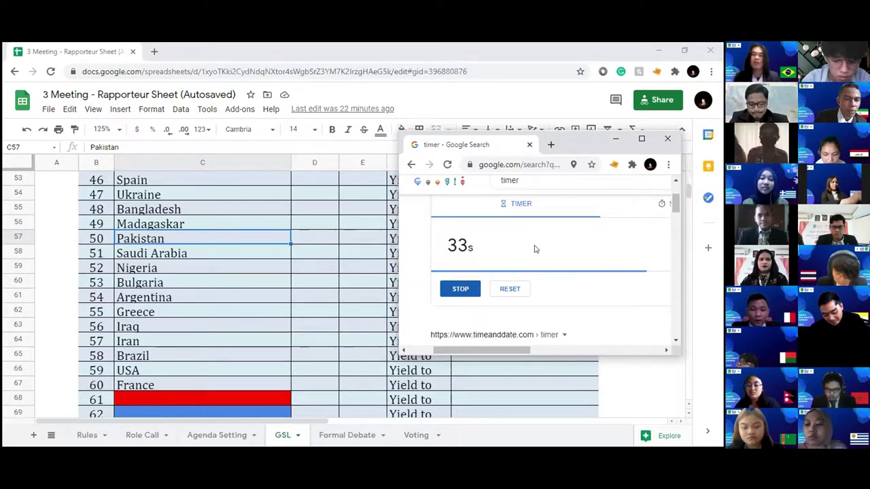
{"action": "left_click", "coordinate": [503, 288]}
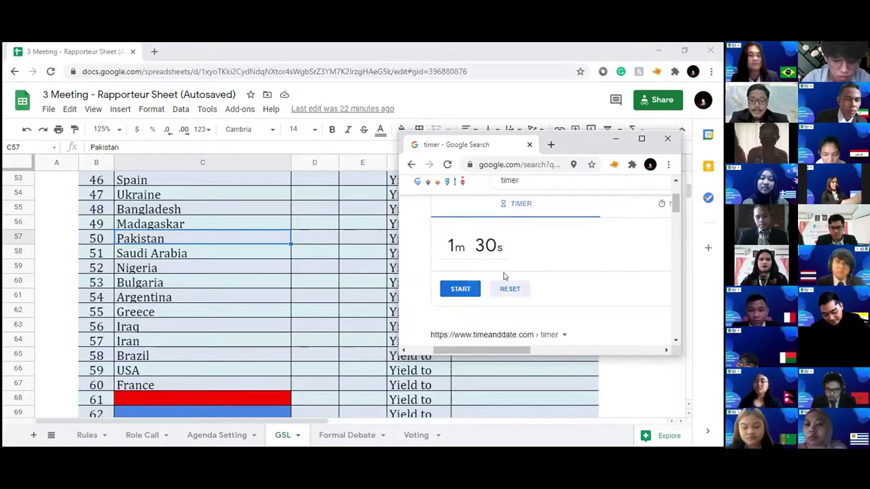
{"action": "left_click", "coordinate": [461, 289]}
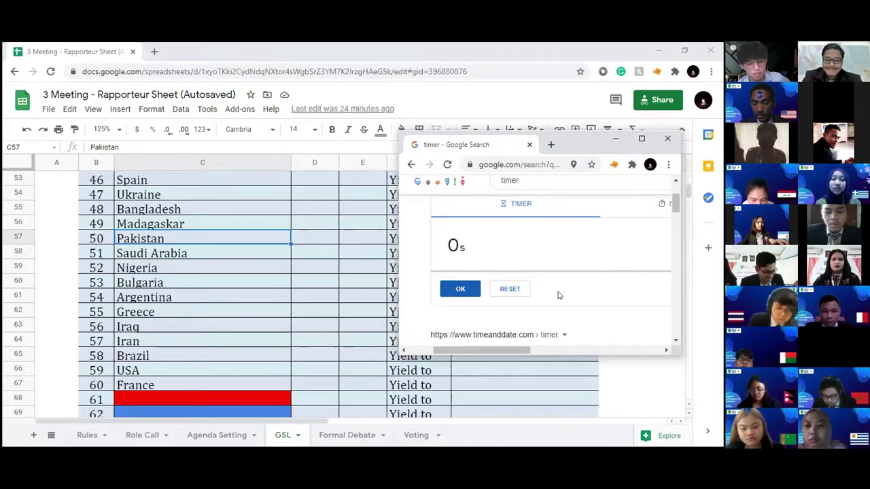
{"action": "left_click", "coordinate": [511, 289]}
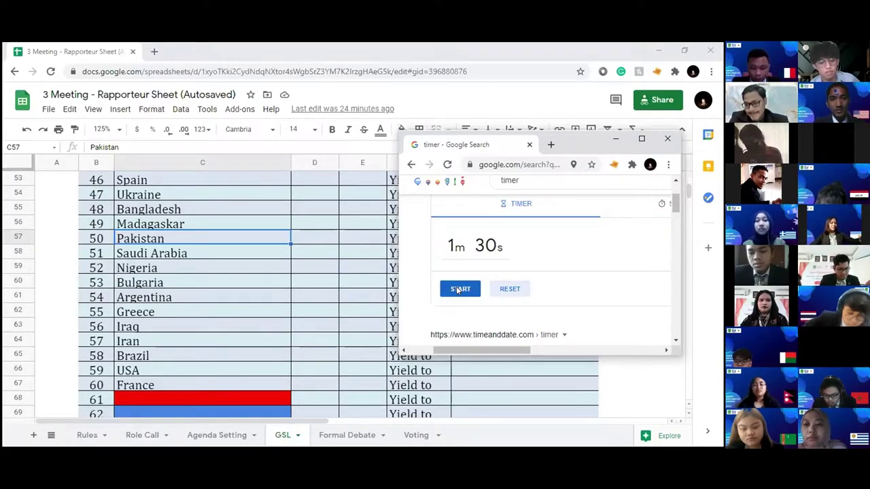
{"action": "left_click", "coordinate": [459, 289]}
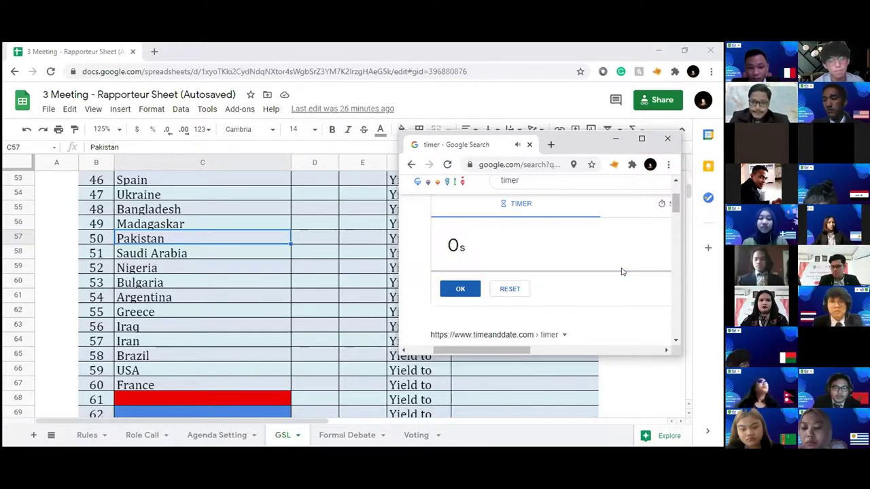
{"action": "left_click", "coordinate": [511, 289]}
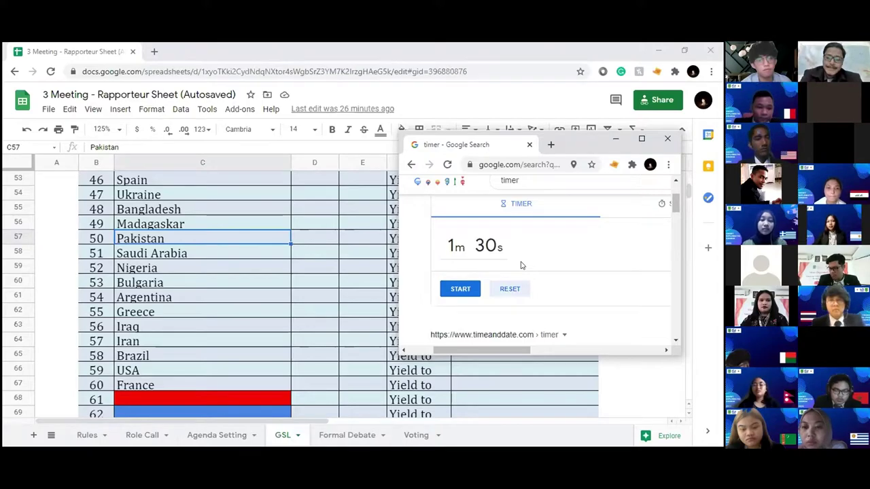
Set the Formal Debate sheet's zoom to 100% and enter New Zealand in cell B64, below Nigeria's motion to suspend
{"action": "left_click", "coordinate": [267, 284]}
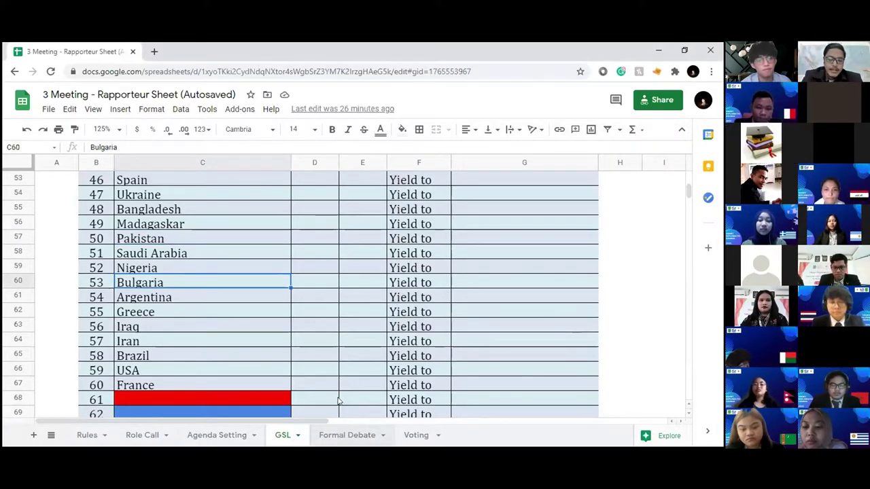
{"action": "key", "text": "ctrl+Page_Down"}
{"action": "scroll", "coordinate": [311, 336], "scroll_direction": "down", "scroll_amount": 10}
{"action": "scroll", "coordinate": [309, 333], "scroll_direction": "down", "scroll_amount": 8}
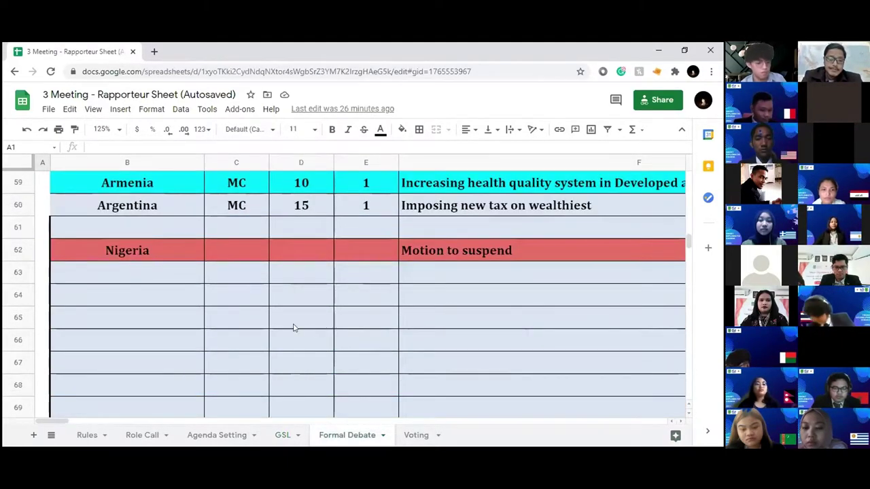
{"action": "scroll", "coordinate": [293, 328], "scroll_direction": "down", "scroll_amount": 1}
{"action": "left_click", "coordinate": [140, 232]}
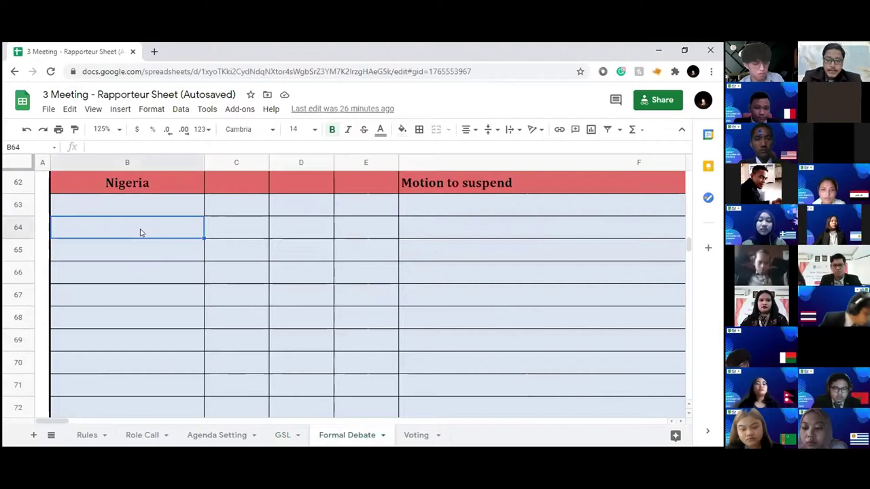
{"action": "left_click", "coordinate": [103, 129]}
{"action": "left_click", "coordinate": [107, 202]}
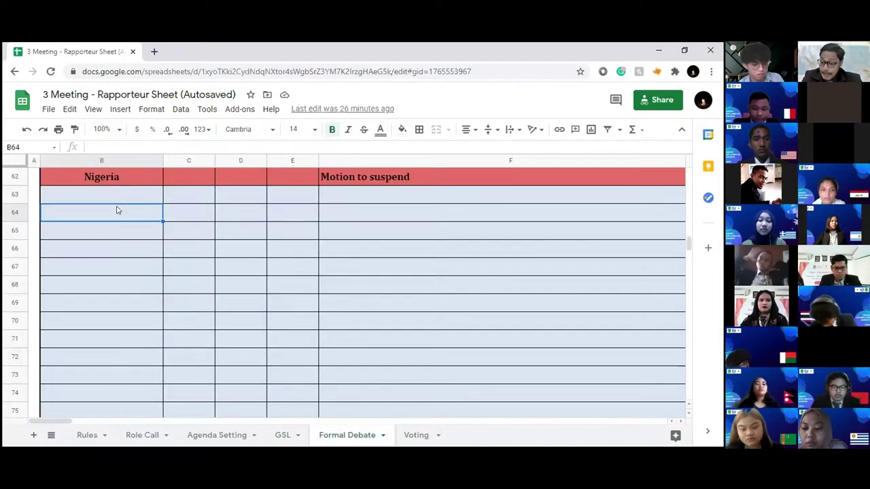
{"action": "scroll", "coordinate": [129, 217], "scroll_direction": "up", "scroll_amount": 1}
{"action": "double_click", "coordinate": [127, 246]}
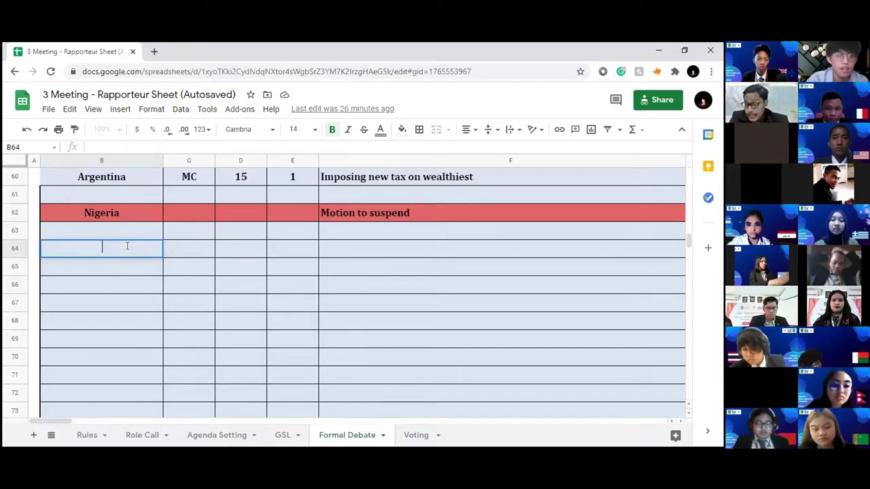
{"action": "type", "text": "New Zealand"}
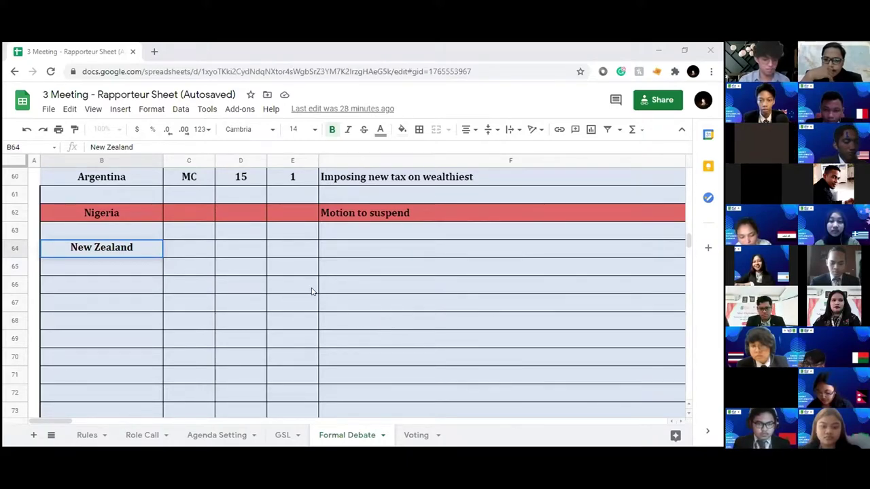
Complete New Zealand's motion in row 64 with type MC, values 20 and 1, and the topic "Economic problem after Covid 19"
{"action": "left_click", "coordinate": [201, 249]}
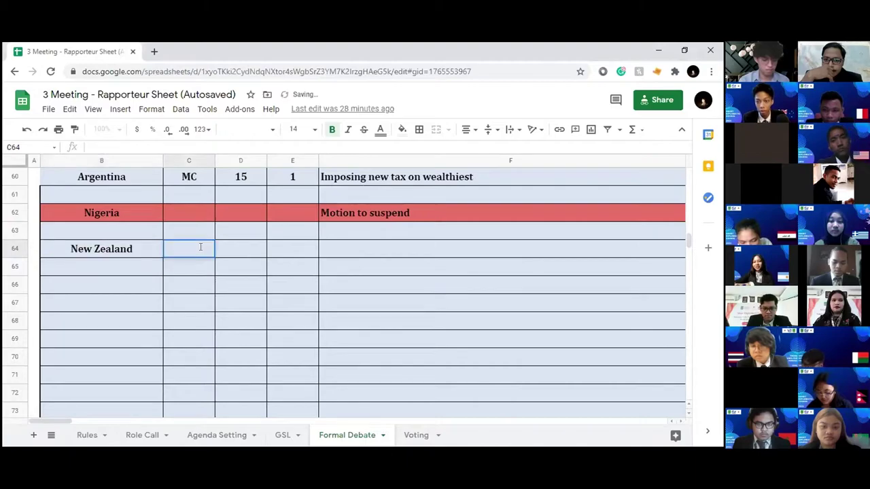
{"action": "type", "text": "MC"}
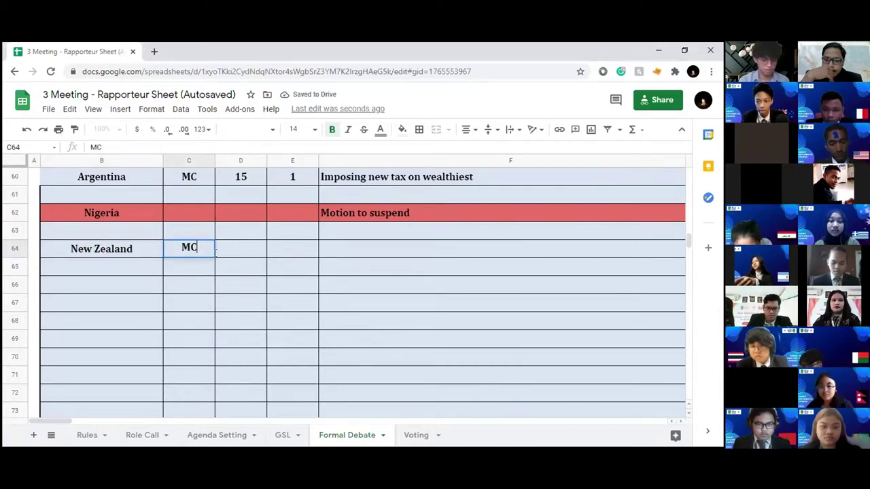
{"action": "key", "text": "Tab"}
{"action": "left_click", "coordinate": [330, 245]}
{"action": "type", "text": "Economic pr"}
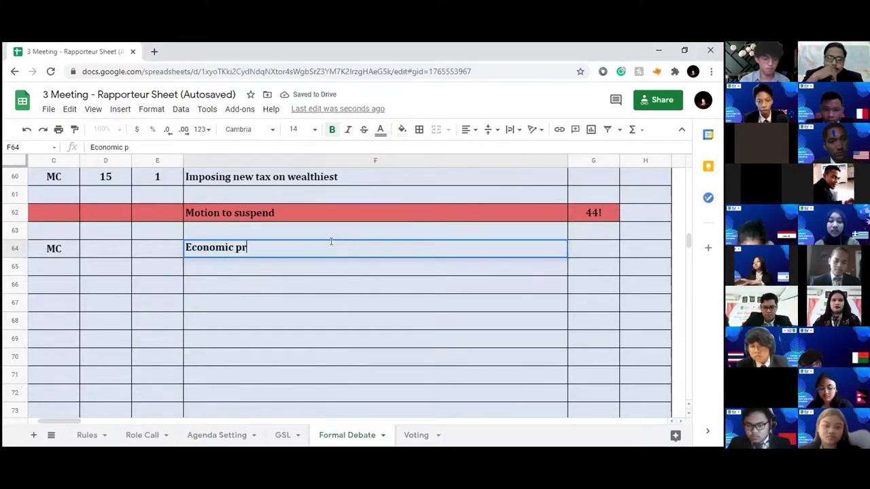
{"action": "type", "text": "oblem after Co"}
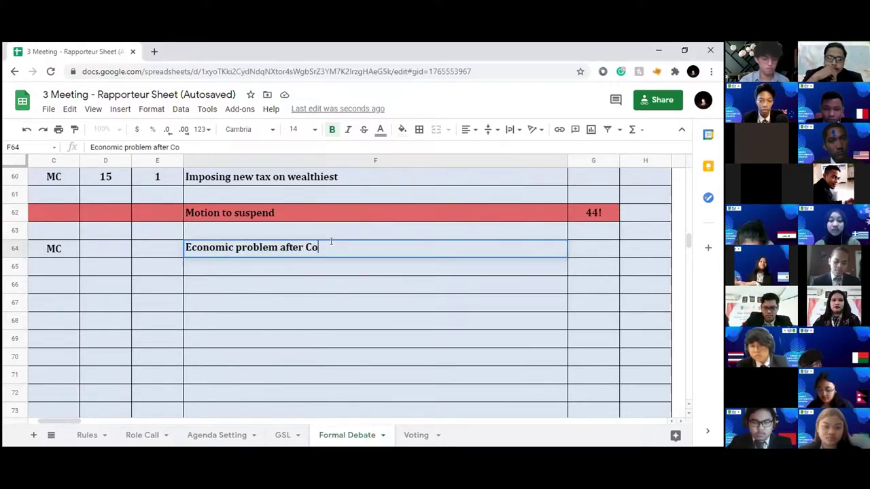
{"action": "type", "text": "vid 19"}
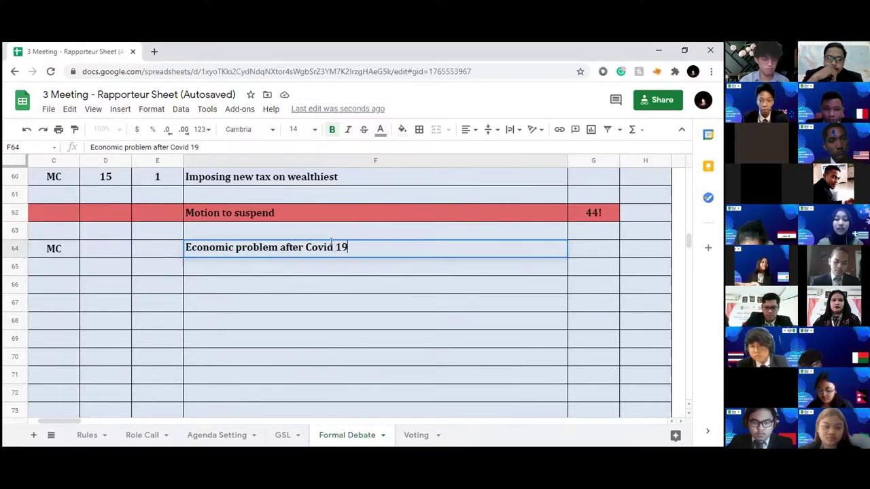
{"action": "left_click", "coordinate": [115, 248]}
{"action": "type", "text": "20"}
{"action": "left_click", "coordinate": [150, 247]}
{"action": "type", "text": "1"}
{"action": "left_click", "coordinate": [207, 272]}
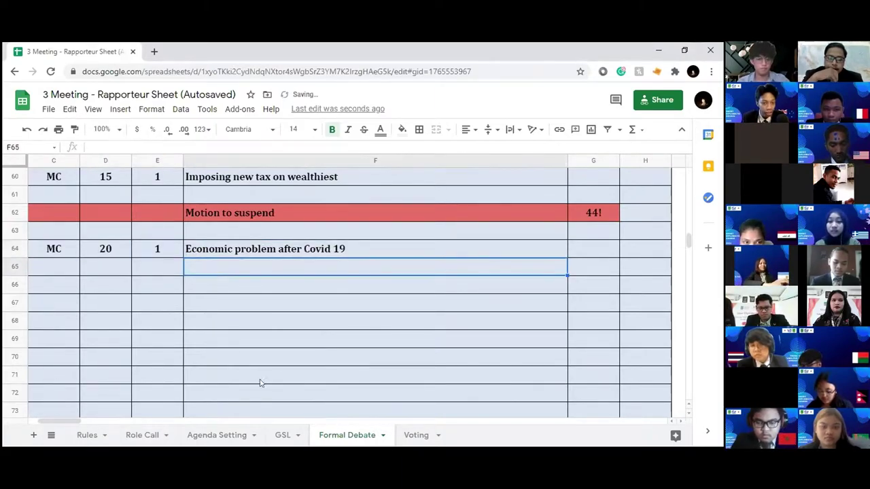
Set the sheet's zoom to 90% and record Russia's motion in row 65 as UMC with the value 20 in column D
{"action": "left_click", "coordinate": [102, 129]}
{"action": "left_click", "coordinate": [102, 185]}
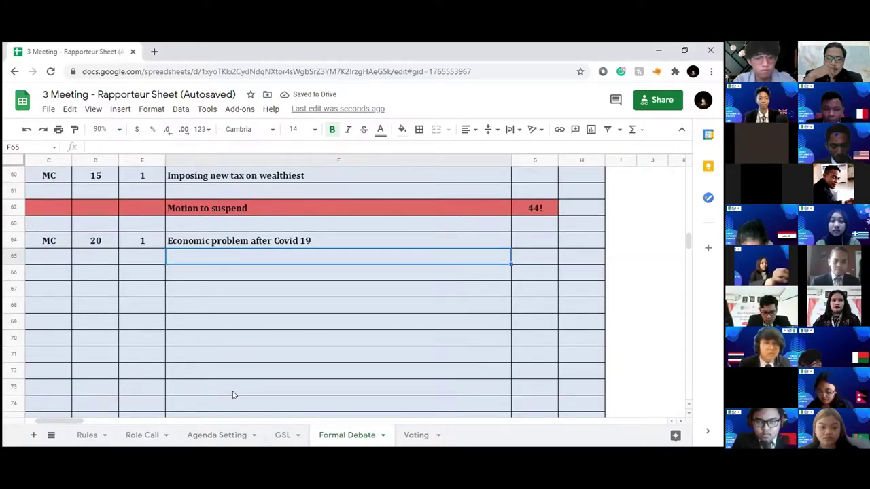
{"action": "left_click_drag", "start_coordinate": [50, 422], "coordinate": [41, 424]}
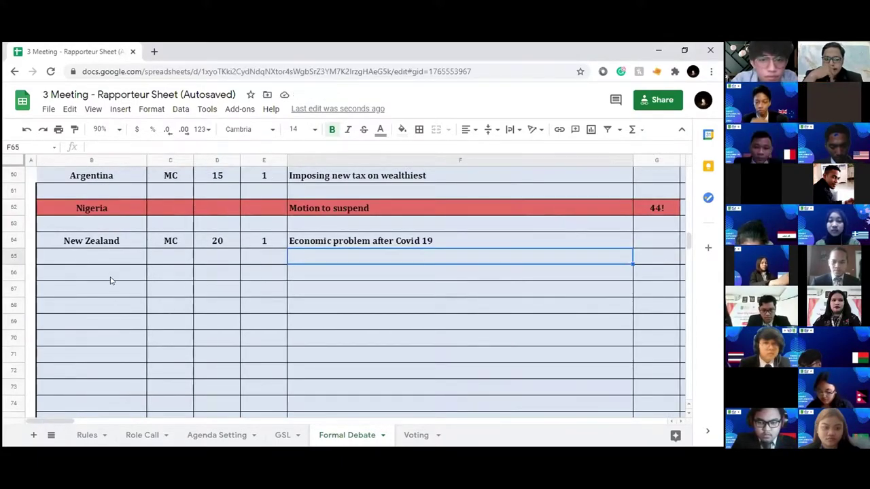
{"action": "left_click", "coordinate": [88, 254]}
{"action": "double_click", "coordinate": [88, 253]}
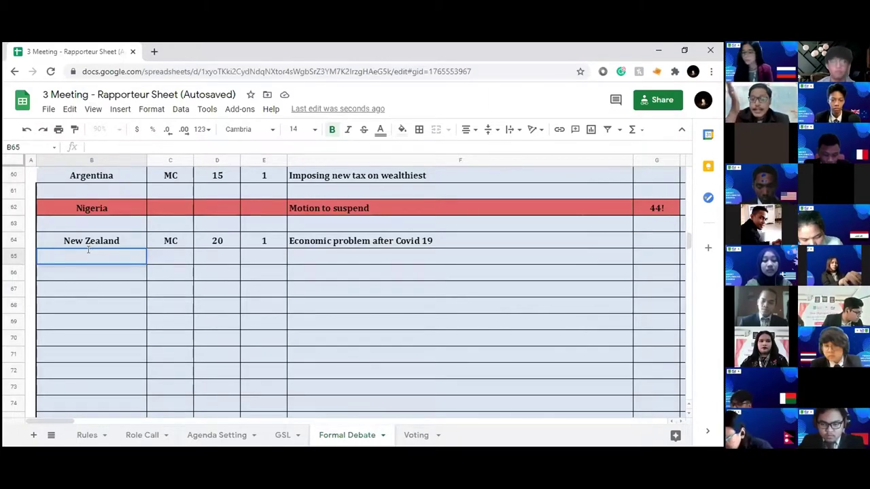
{"action": "type", "text": "Russia"}
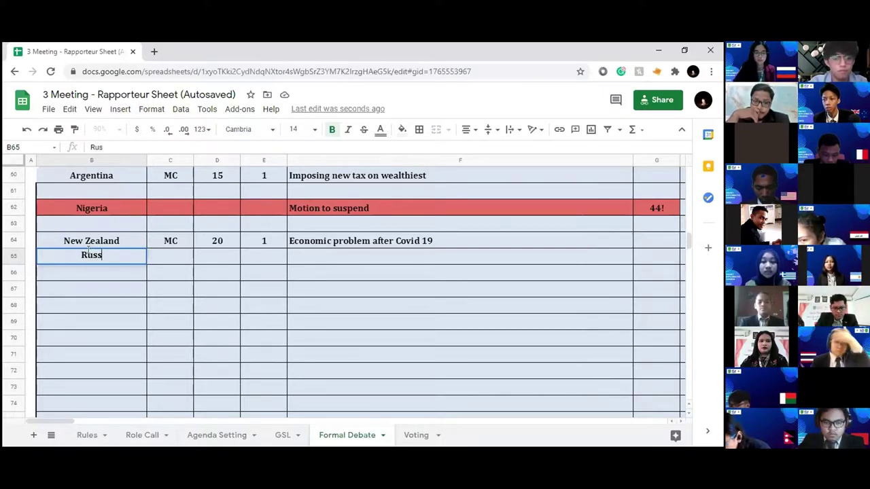
{"action": "left_click", "coordinate": [184, 257]}
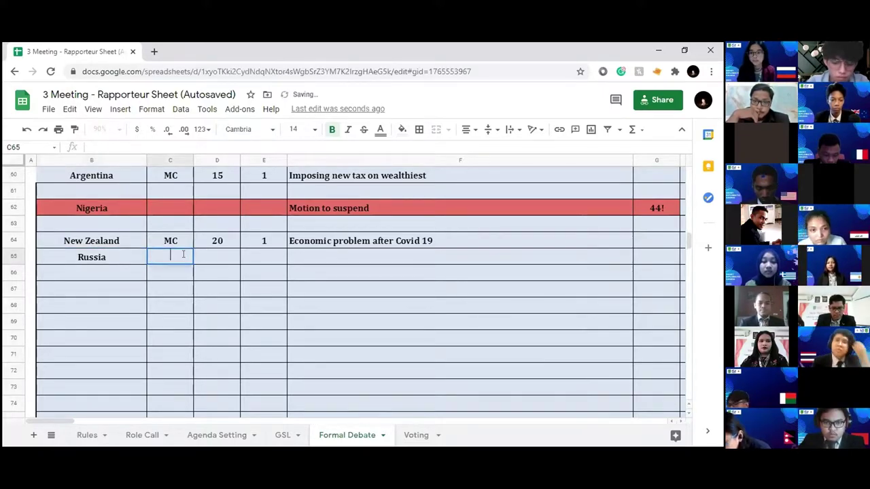
{"action": "key", "text": "Return"}
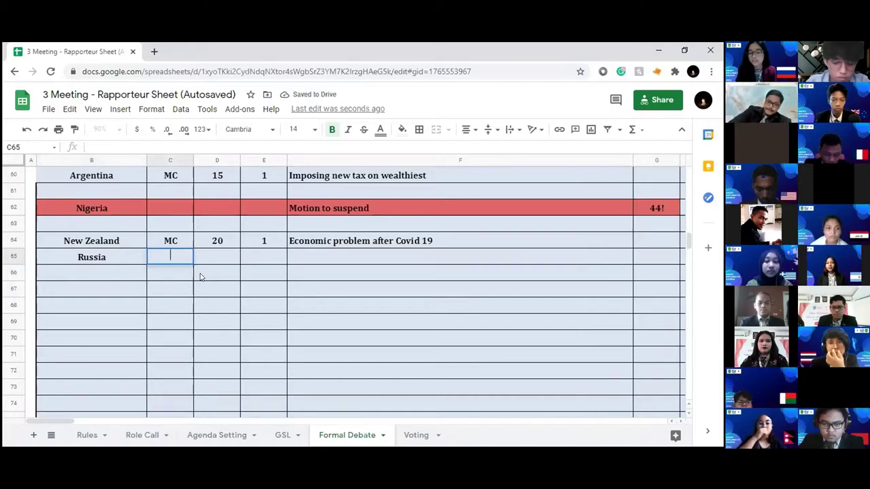
{"action": "type", "text": "UMC"}
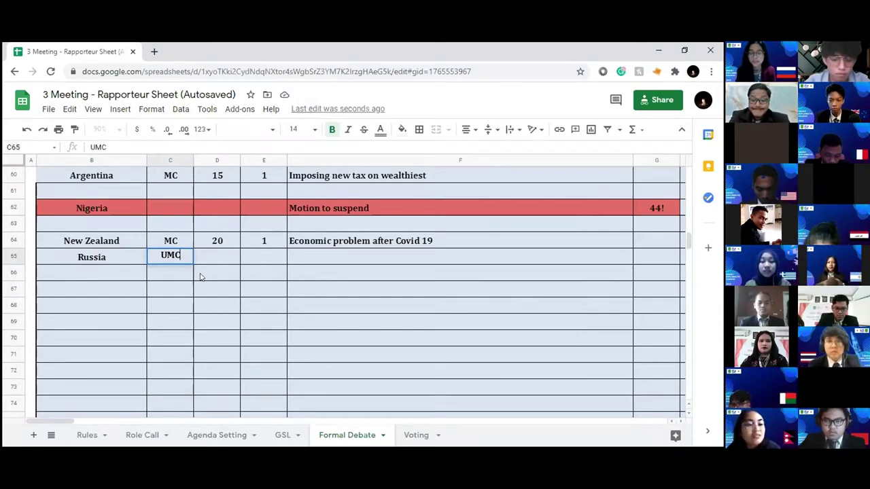
{"action": "left_click", "coordinate": [209, 258]}
{"action": "type", "text": "20"}
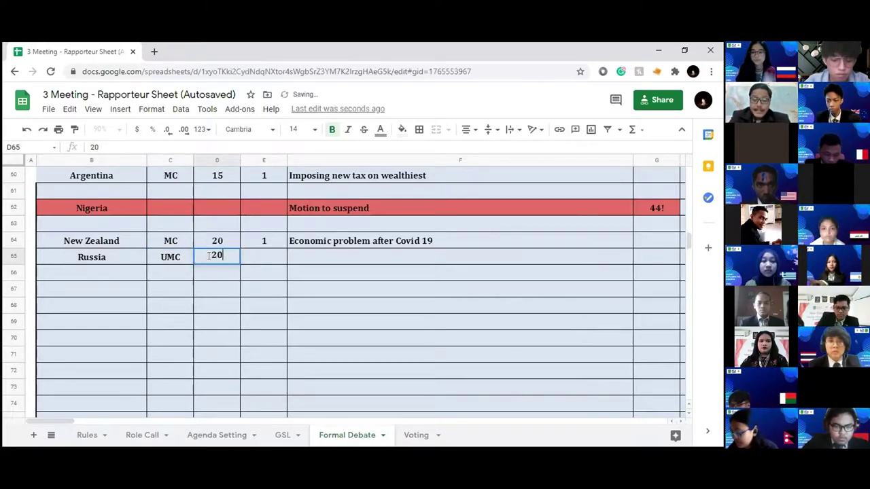
{"action": "left_click", "coordinate": [93, 272]}
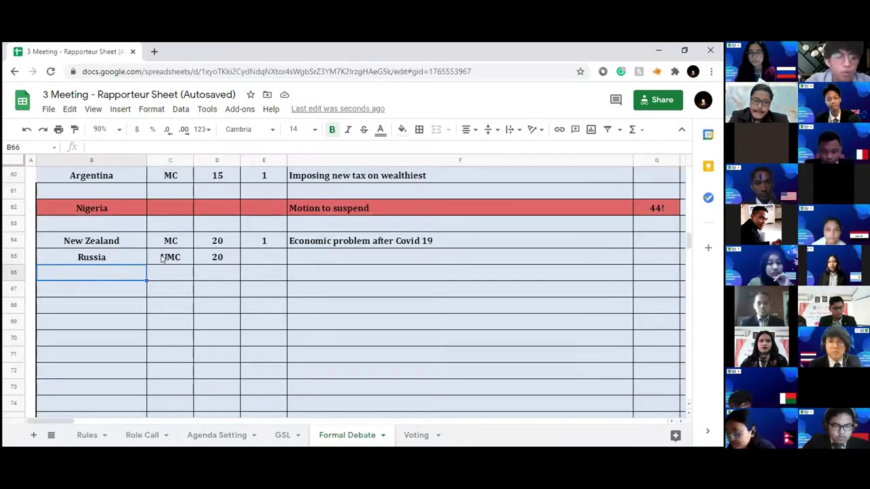
Change the type of Russia's motion in row 65 to MC
{"action": "left_click", "coordinate": [163, 257]}
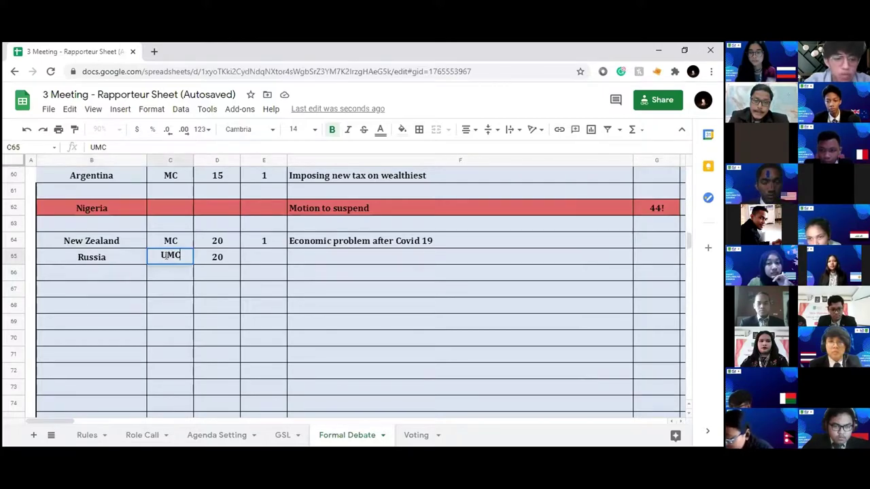
{"action": "double_click", "coordinate": [181, 255]}
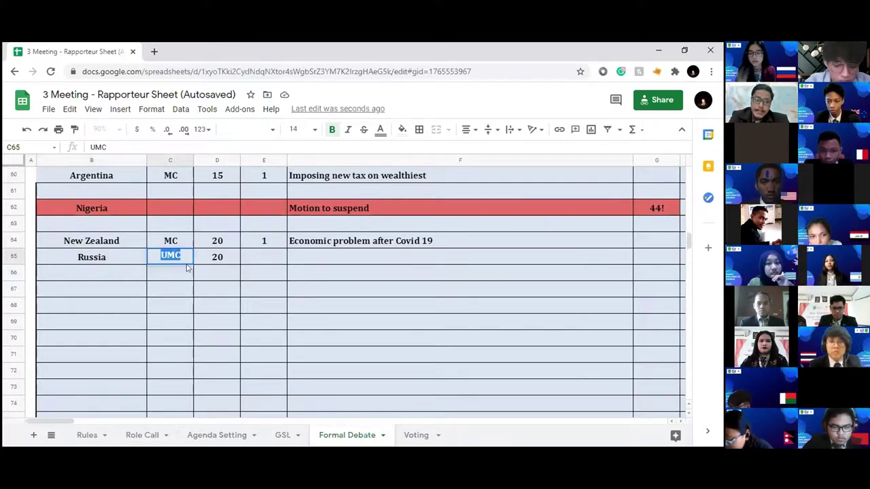
{"action": "type", "text": "MC"}
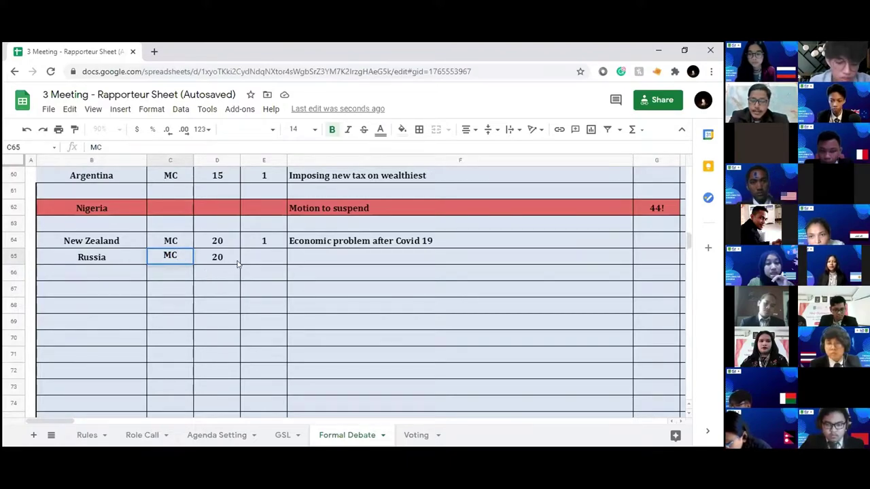
{"action": "double_click", "coordinate": [154, 254]}
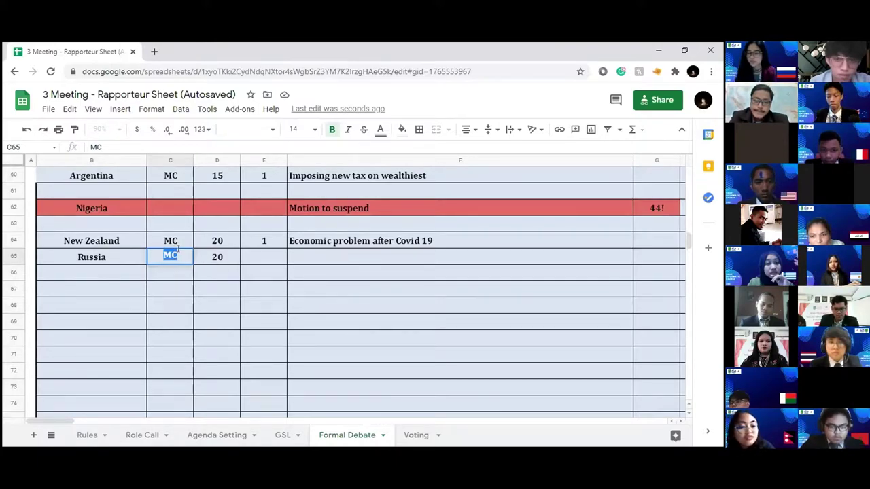
{"action": "key", "text": "BackSpace"}
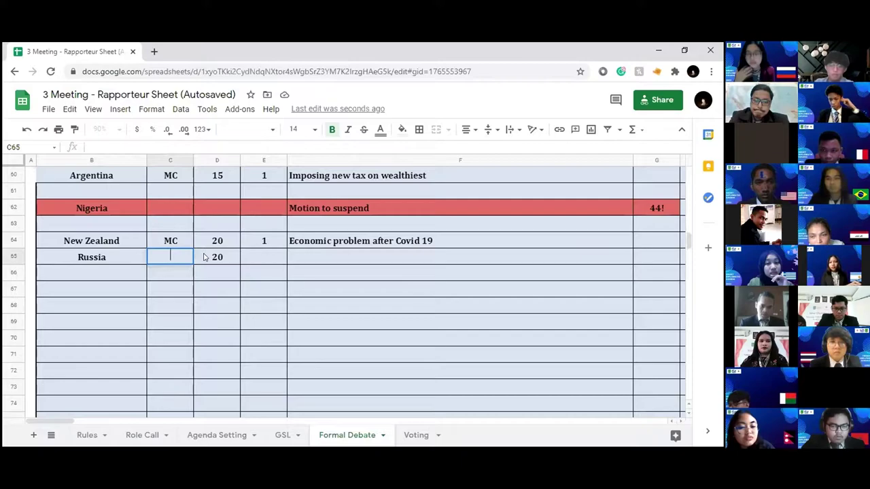
{"action": "type", "text": "MC"}
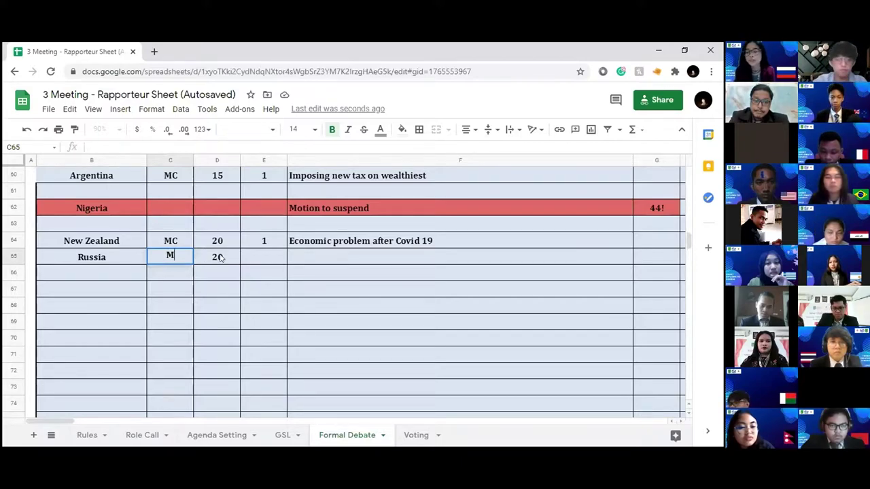
Complete Russia's motion in row 65 with the topic "Reducing health crisis to improve the health system" and the value 1 in column E
{"action": "left_click", "coordinate": [297, 258]}
{"action": "type", "text": "R"}
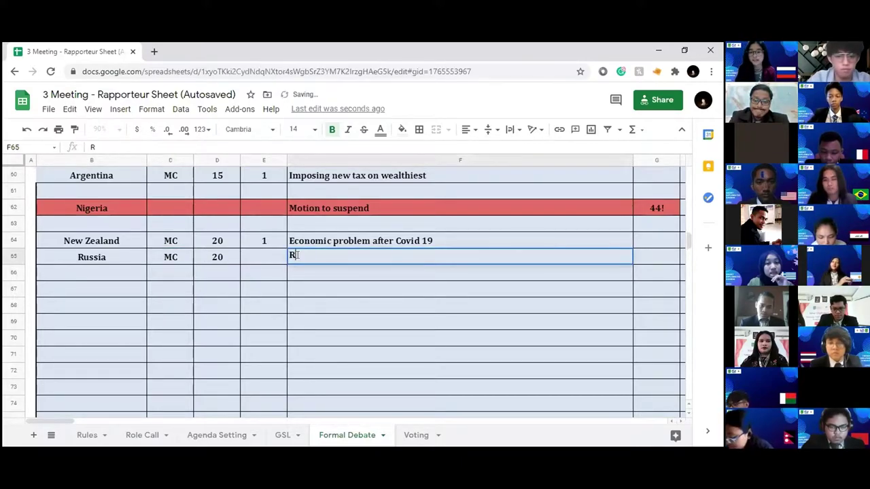
{"action": "type", "text": "educing health c"}
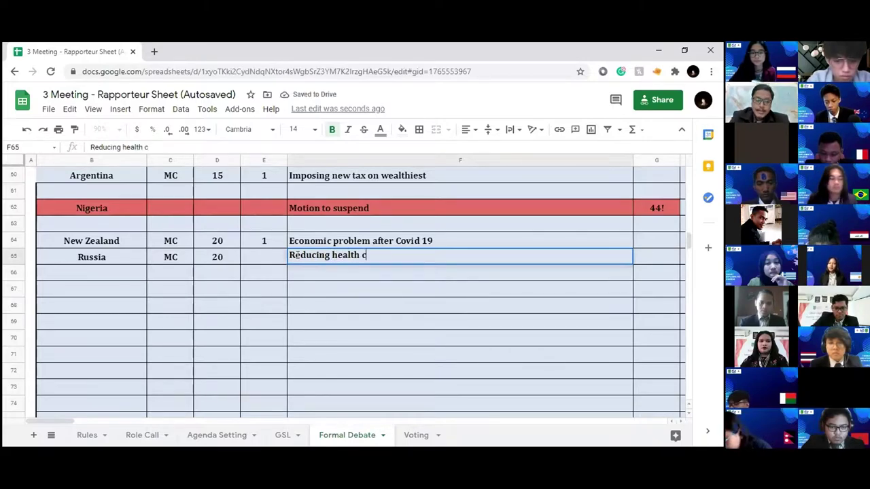
{"action": "type", "text": "risis to impro"}
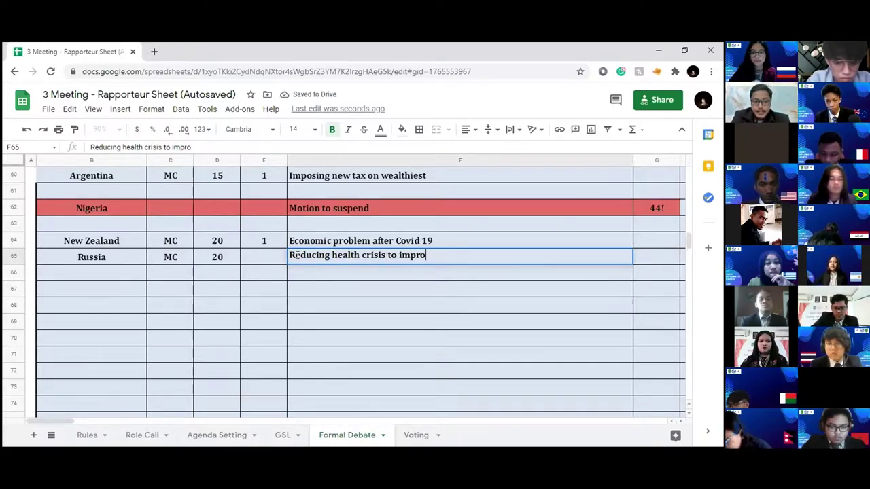
{"action": "type", "text": "ve health system"}
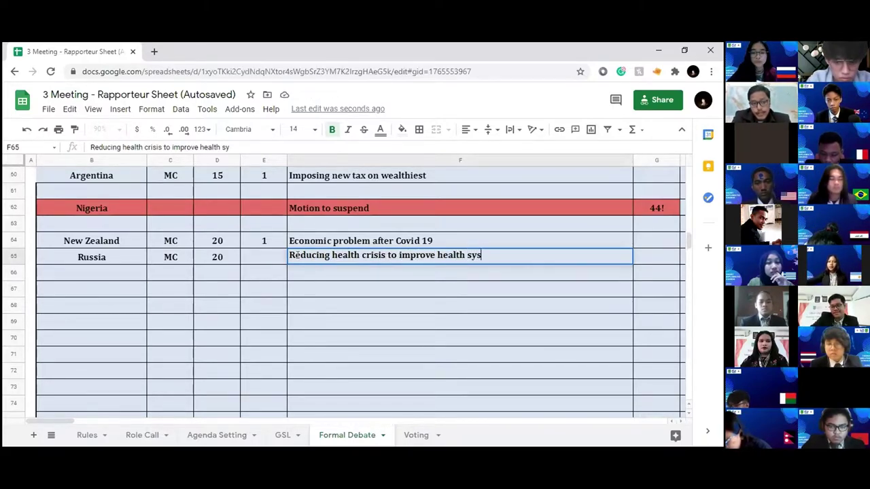
{"action": "left_click", "coordinate": [436, 256]}
{"action": "type", "text": "the"}
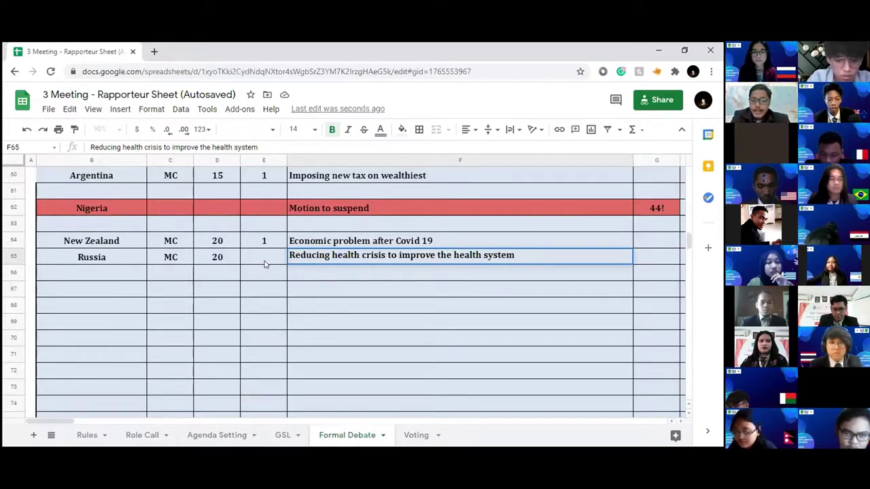
{"action": "left_click", "coordinate": [265, 262]}
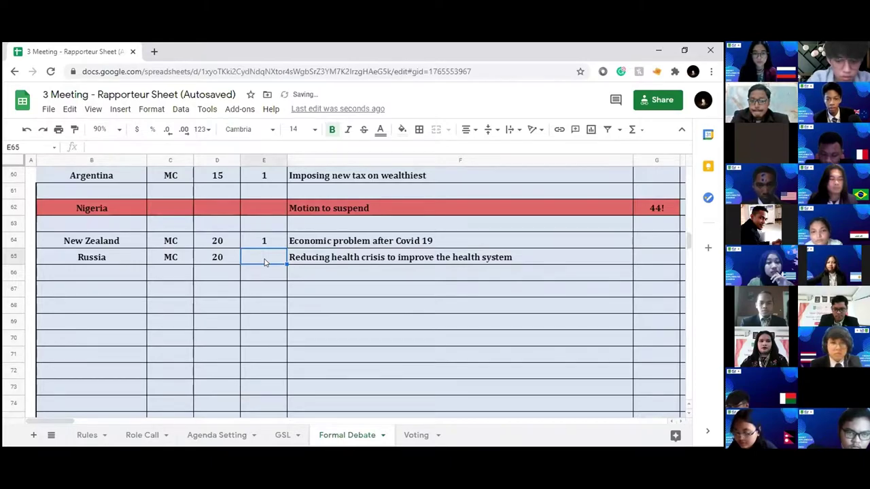
{"action": "type", "text": "1"}
{"action": "left_click", "coordinate": [301, 287]}
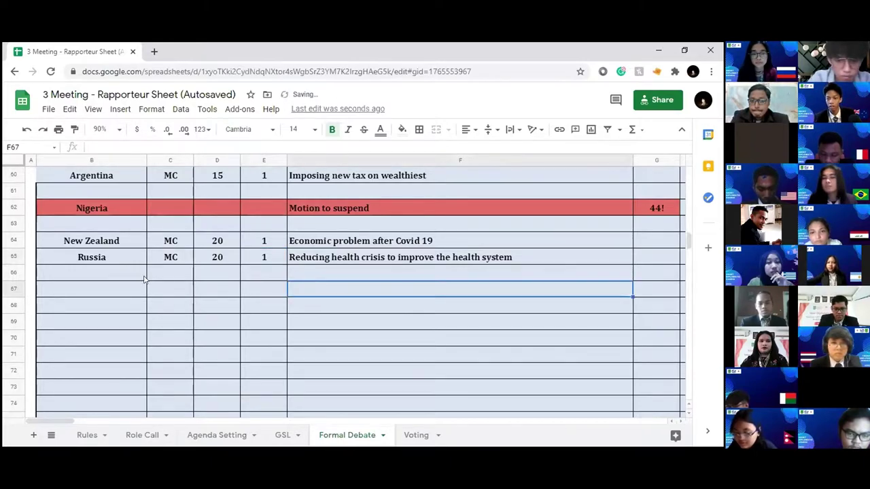
Record Nepal's motion in row 66 as MC with the topic "Covid 19 as a side problem in small and conflict country"
{"action": "left_click", "coordinate": [135, 275]}
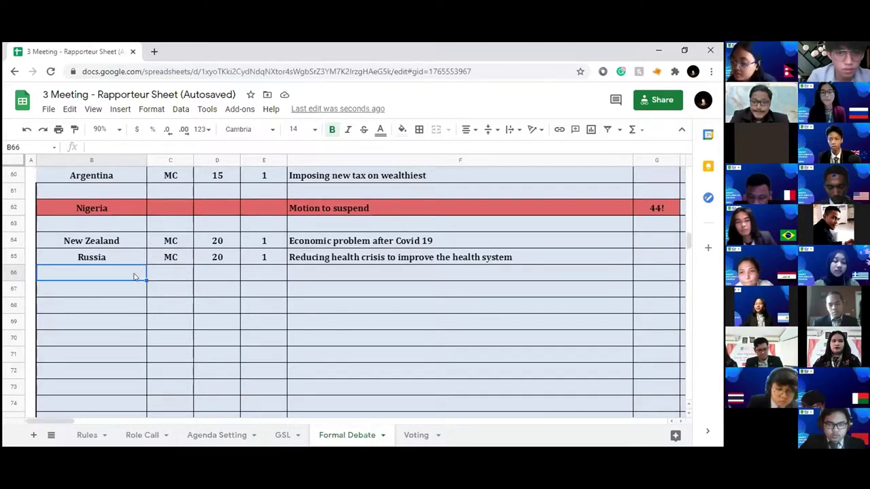
{"action": "type", "text": "Nepal"}
{"action": "key", "text": "Tab"}
{"action": "type", "text": "MC"}
{"action": "key", "text": "Tab"}
{"action": "key", "text": "Tab"}
{"action": "key", "text": "Tab"}
{"action": "type", "text": "Covid 19"}
{"action": "key", "text": "BackSpace"}
{"action": "type", "text": "9 as a si"}
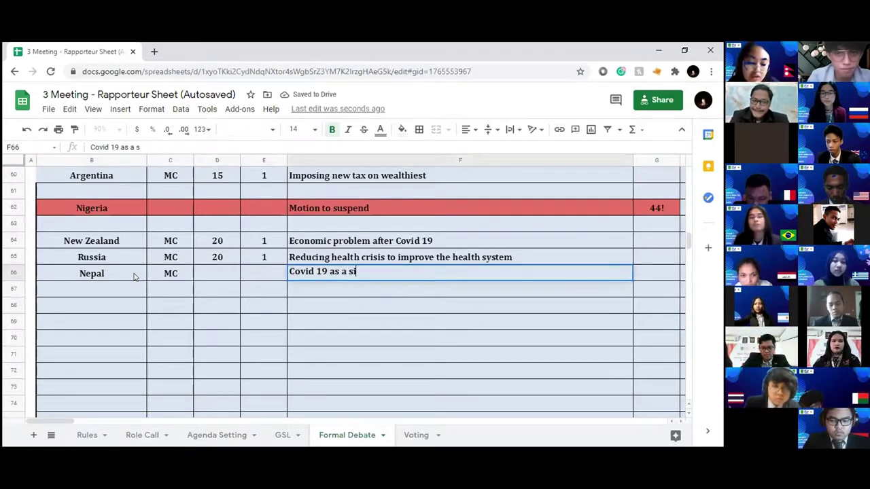
{"action": "type", "text": "de problem in sm"}
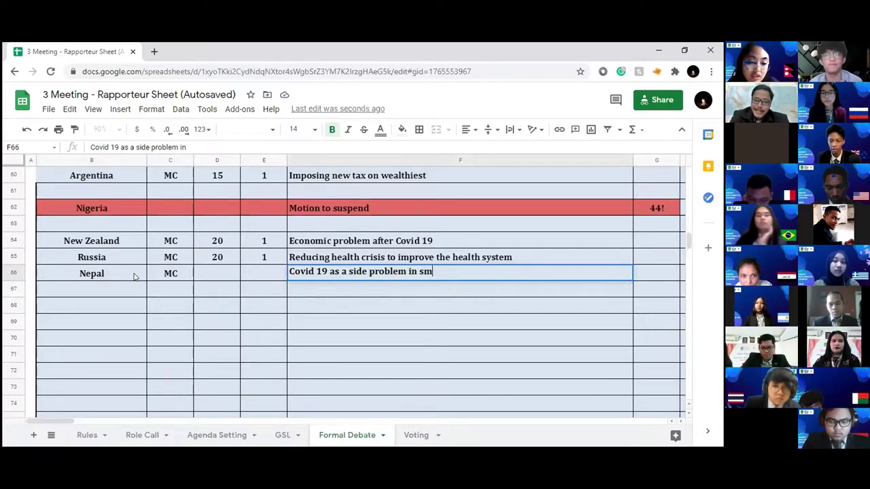
{"action": "type", "text": "all and conflict country"}
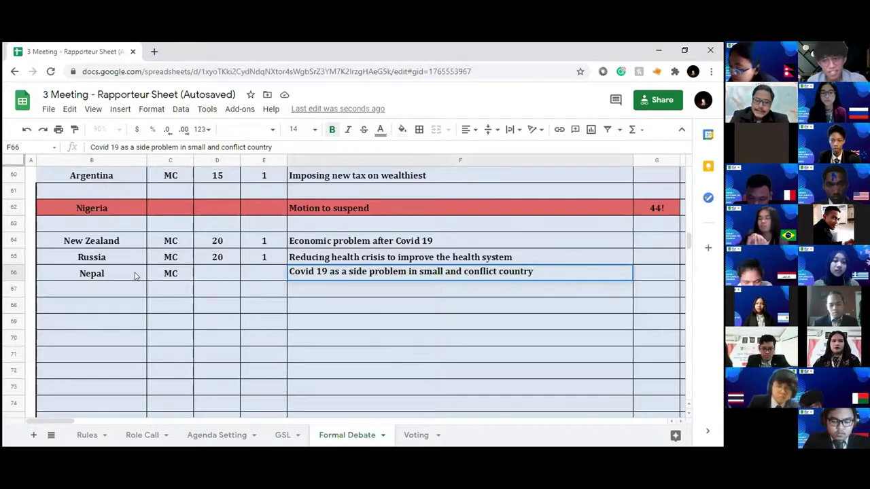
Enter 20 in column D and 1 in column E for Nepal's motion in row 66
{"action": "left_click", "coordinate": [215, 268]}
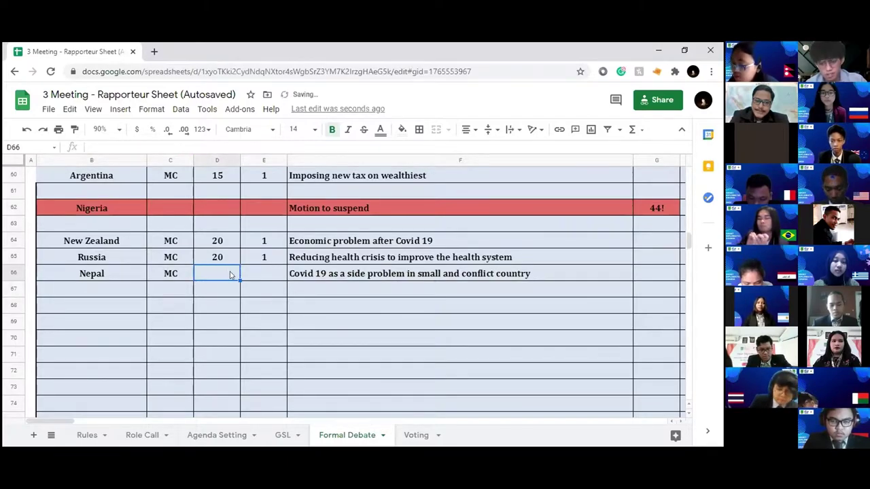
{"action": "type", "text": "20"}
{"action": "key", "text": "Tab"}
{"action": "type", "text": "1"}
{"action": "left_click", "coordinate": [301, 283]}
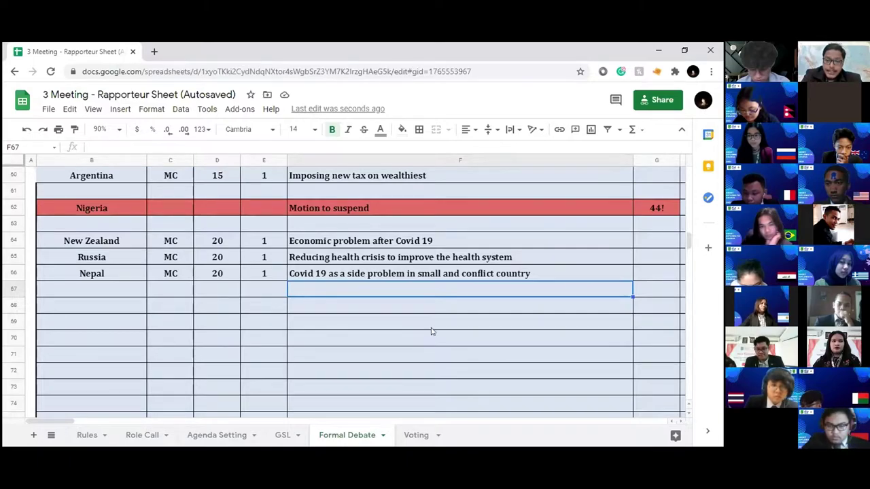
Check the vote thresholds and caucus limits on the Rules sheet, and return to the Formal Debate sheet
{"action": "left_click", "coordinate": [89, 435]}
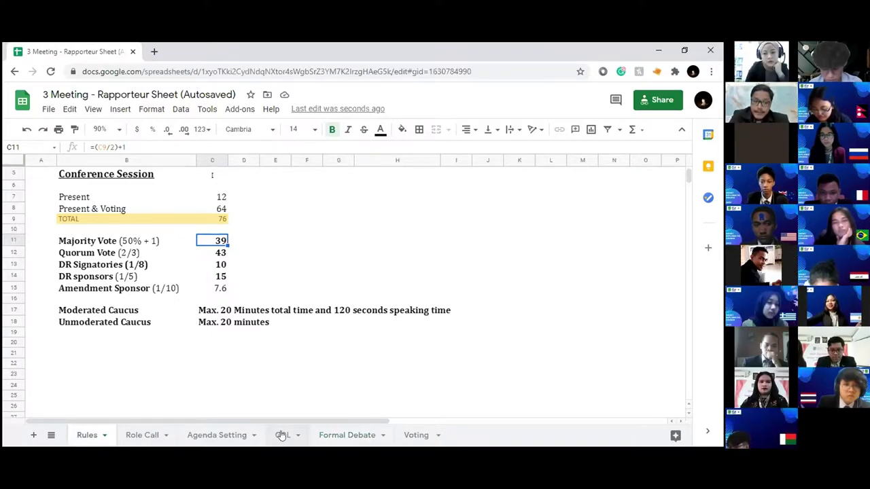
{"action": "left_click", "coordinate": [322, 435]}
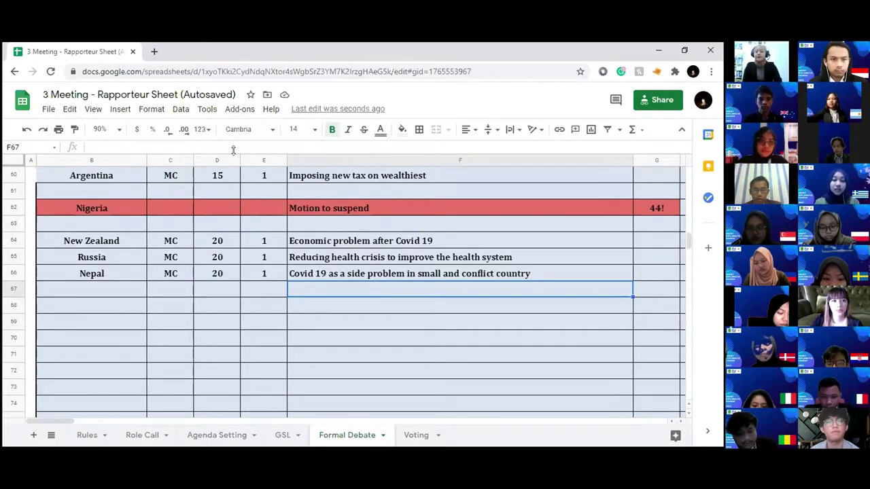
Switch to the Google timer window, start a countdown of 1 minute, and return to the workbook
{"action": "key", "text": "alt+Tab"}
{"action": "key", "text": "alt+Tab"}
{"action": "left_click", "coordinate": [493, 245]}
{"action": "type", "text": "1m 00"}
{"action": "left_click", "coordinate": [459, 288]}
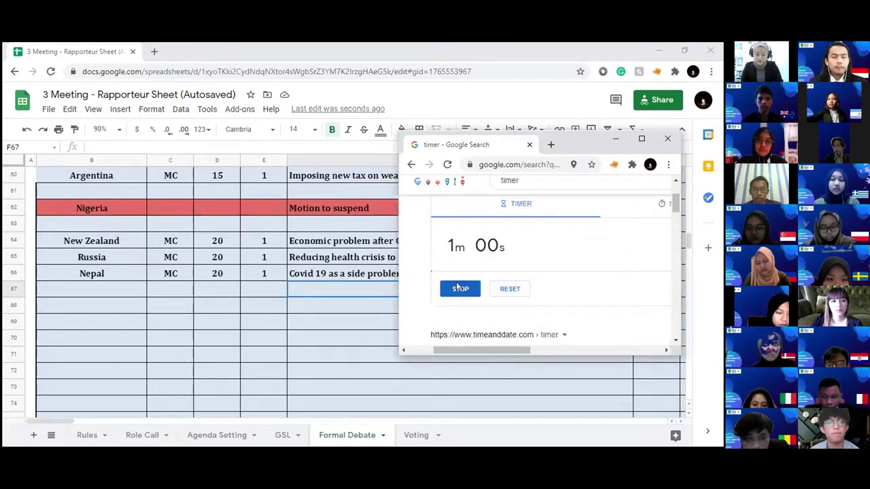
{"action": "left_click", "coordinate": [330, 291]}
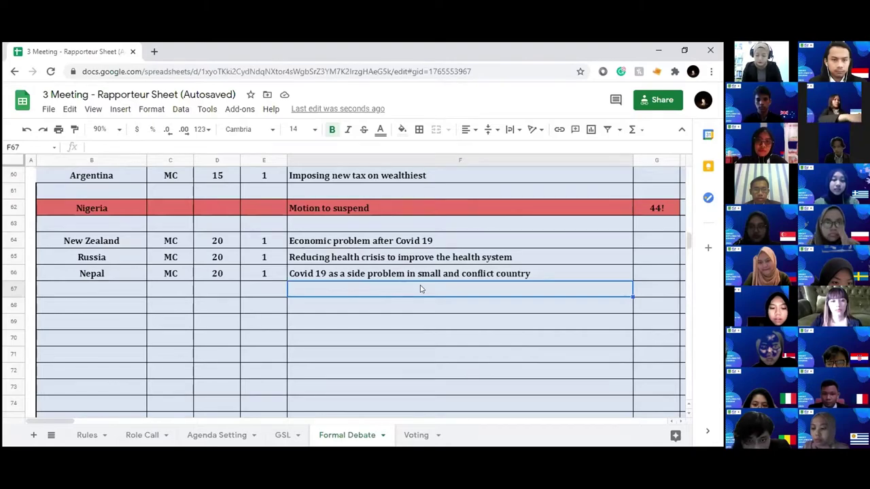
Fill New Zealand's motion, cells B64:F64, with yellow
{"action": "left_click", "coordinate": [128, 246]}
{"action": "left_click", "coordinate": [357, 247], "text": "shift"}
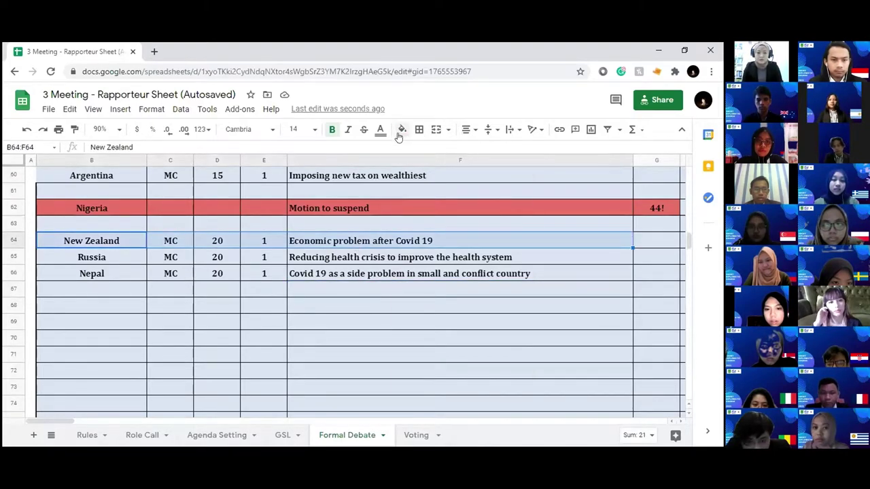
{"action": "left_click", "coordinate": [401, 129]}
{"action": "left_click", "coordinate": [444, 182]}
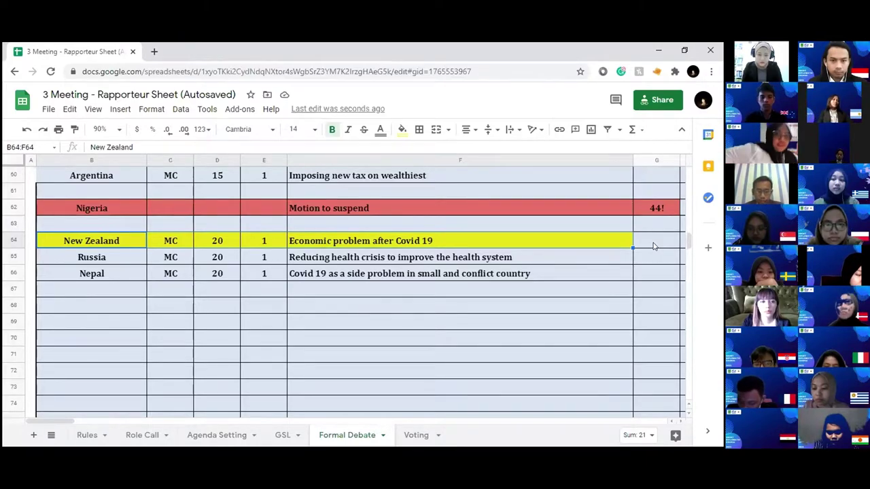
Bring up the Google timer window, move it aside, reset the countdown once it ends, and minimize the window
{"action": "key", "text": "alt+Tab"}
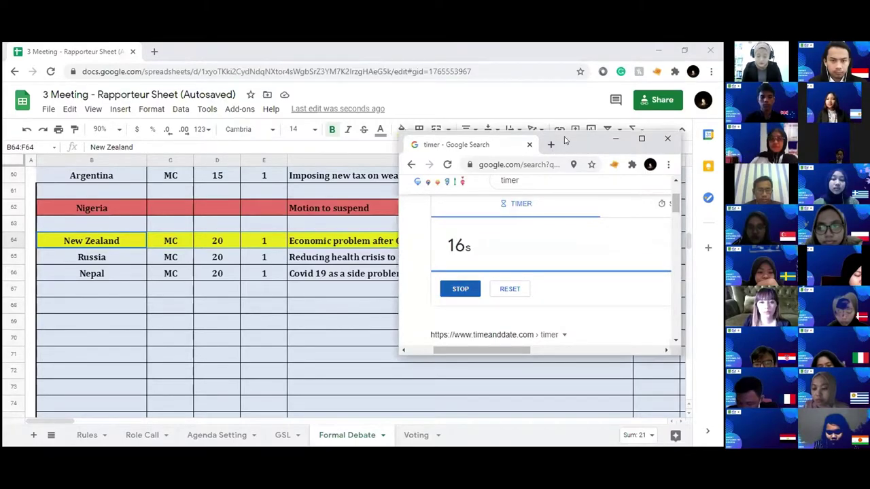
{"action": "left_click_drag", "start_coordinate": [563, 140], "coordinate": [413, 140]}
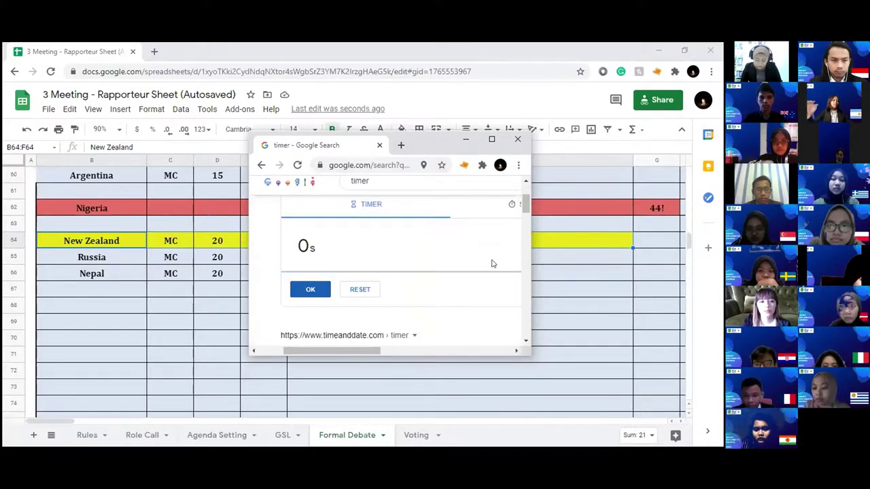
{"action": "left_click", "coordinate": [360, 289]}
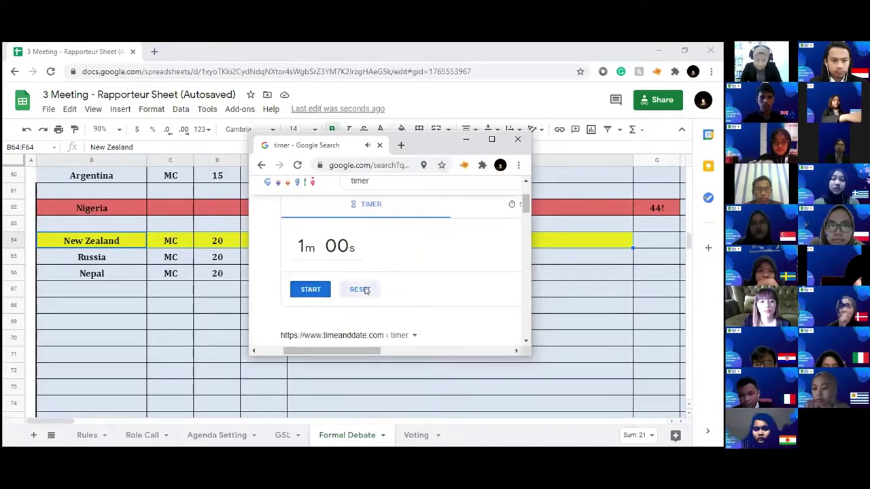
{"action": "left_click", "coordinate": [466, 140]}
Enter 25 in cell G64 for New Zealand's motion
{"action": "left_click", "coordinate": [656, 241]}
{"action": "type", "text": "25"}
{"action": "key", "text": "Return"}
Fill Russia's motion, cells B65:F65, with light red instead of bright red
{"action": "left_click_drag", "start_coordinate": [122, 257], "coordinate": [408, 258]}
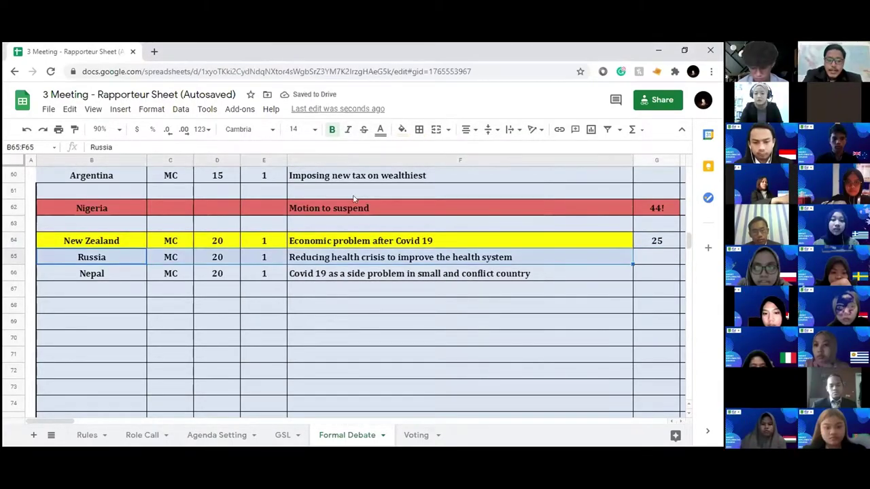
{"action": "left_click", "coordinate": [402, 129]}
{"action": "left_click", "coordinate": [418, 183]}
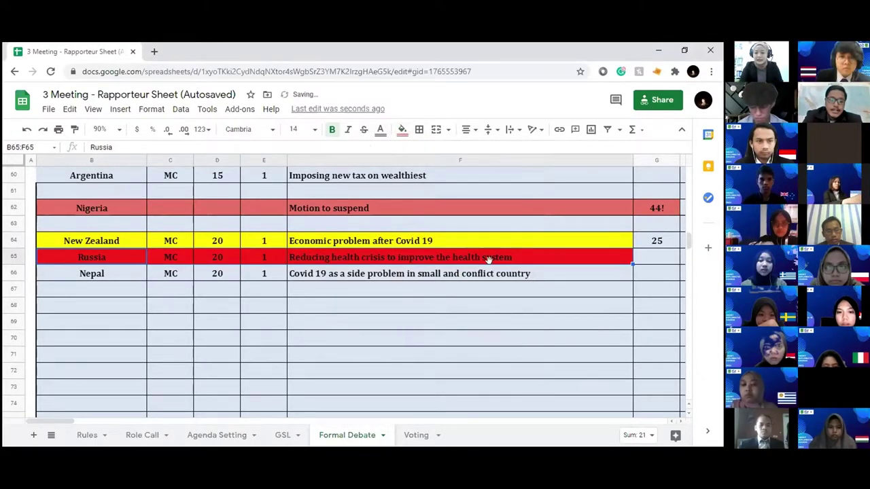
{"action": "left_click", "coordinate": [403, 129]}
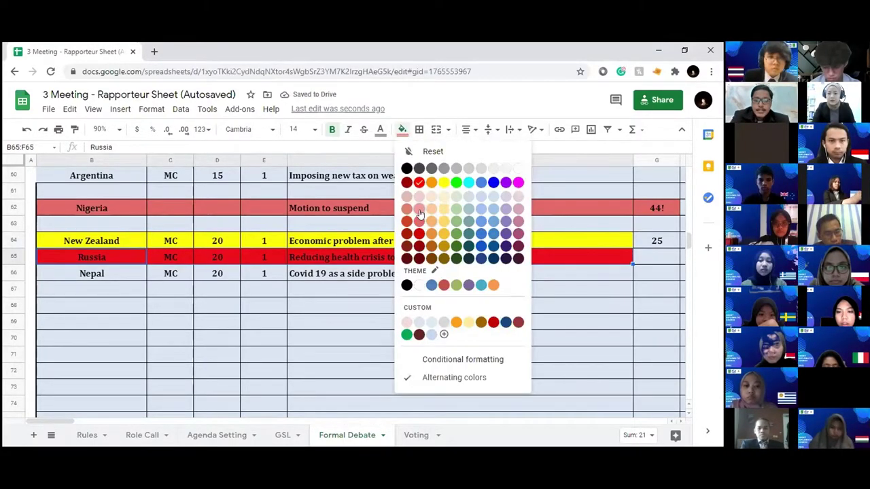
{"action": "left_click", "coordinate": [419, 207]}
{"action": "left_click", "coordinate": [664, 257]}
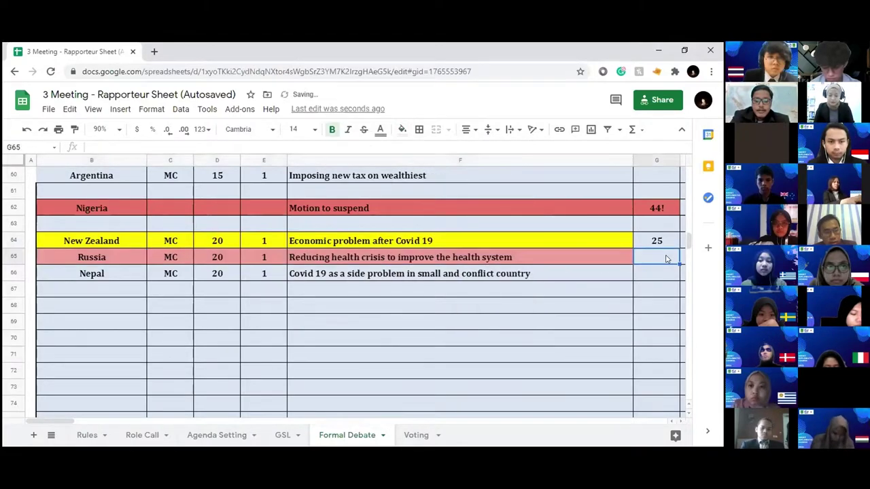
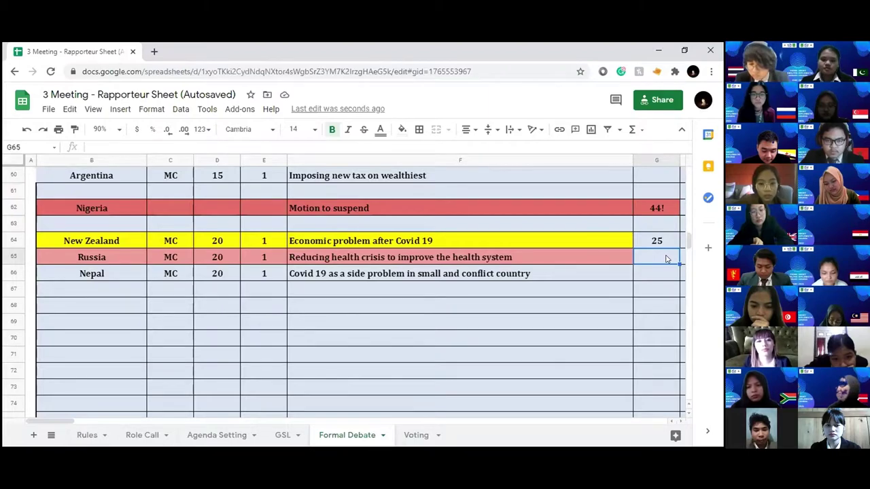
Run the 1-minute countdown in the Google timer window beside the motions, reset it, and return to the workbook
{"action": "key", "text": "alt+Tab"}
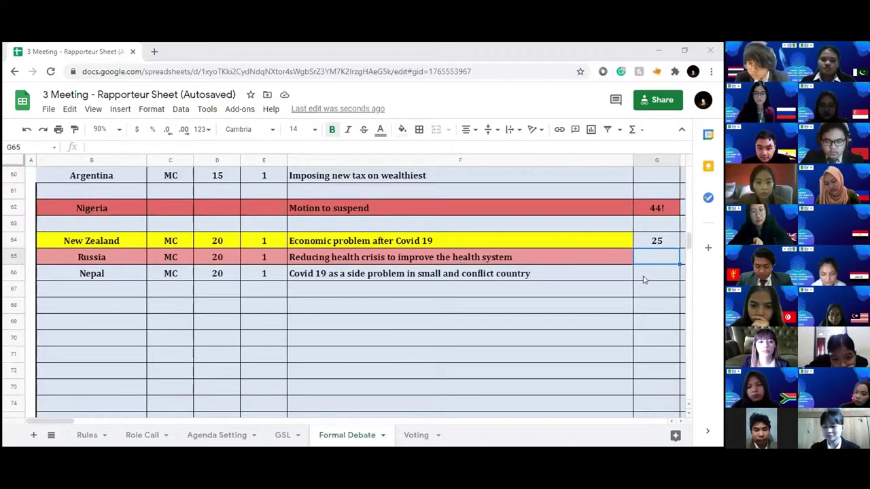
{"action": "left_click", "coordinate": [301, 287]}
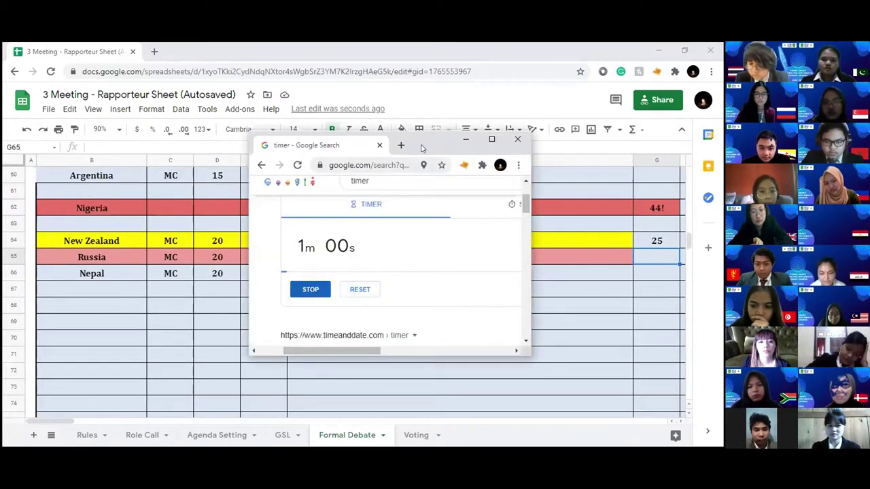
{"action": "left_click_drag", "start_coordinate": [426, 145], "coordinate": [198, 151]}
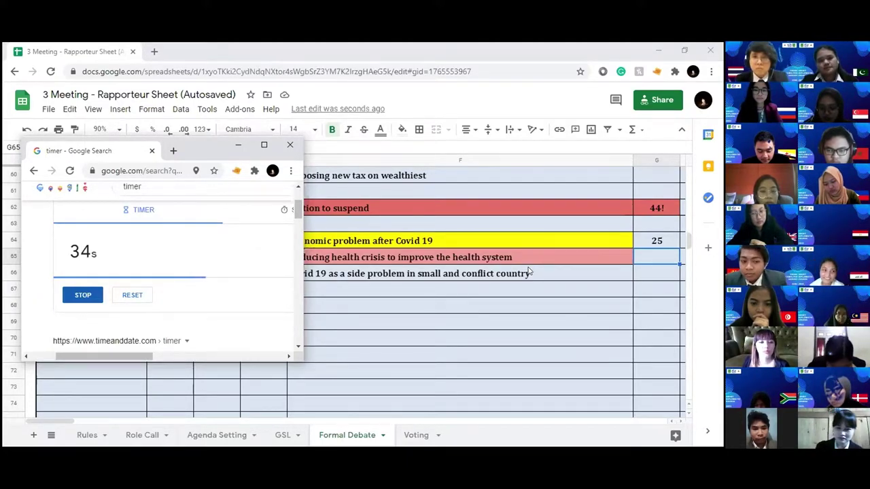
{"action": "left_click", "coordinate": [133, 296]}
{"action": "left_click", "coordinate": [557, 295]}
Enter 39 in cell G65 for Russia's motion and fill that cell with bright green
{"action": "left_click", "coordinate": [598, 257]}
{"action": "left_click", "coordinate": [653, 256]}
{"action": "type", "text": "39"}
{"action": "key", "text": "ctrl+a"}
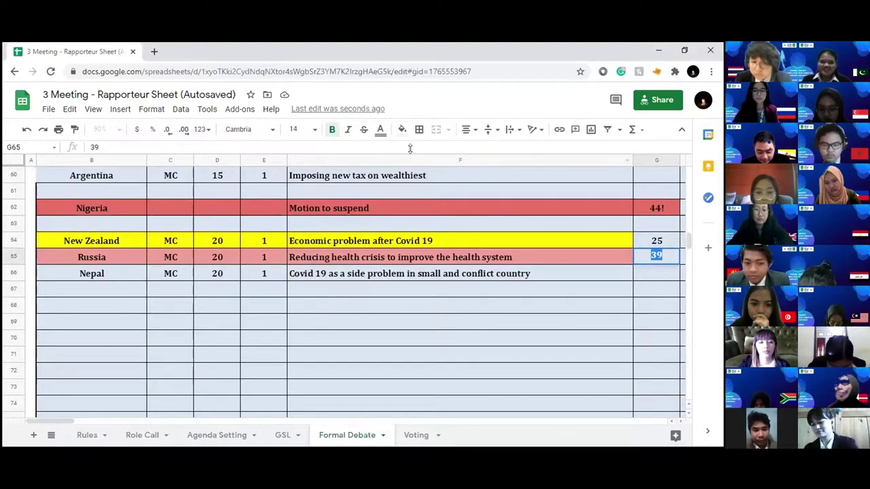
{"action": "left_click", "coordinate": [402, 129]}
{"action": "left_click", "coordinate": [457, 182]}
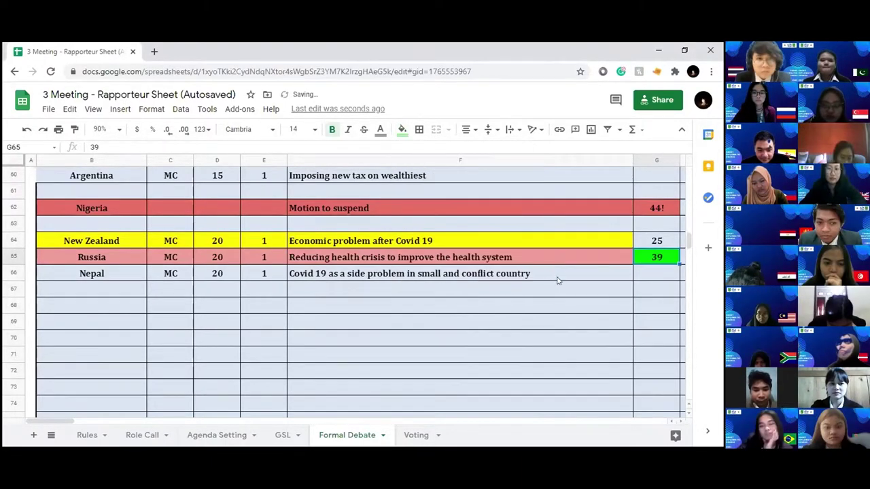
Fill the empty cell B68, two rows below Nepal's motion, with yellow
{"action": "left_click", "coordinate": [334, 291]}
{"action": "left_click", "coordinate": [114, 309]}
{"action": "scroll", "coordinate": [120, 303], "scroll_direction": "down", "scroll_amount": 1}
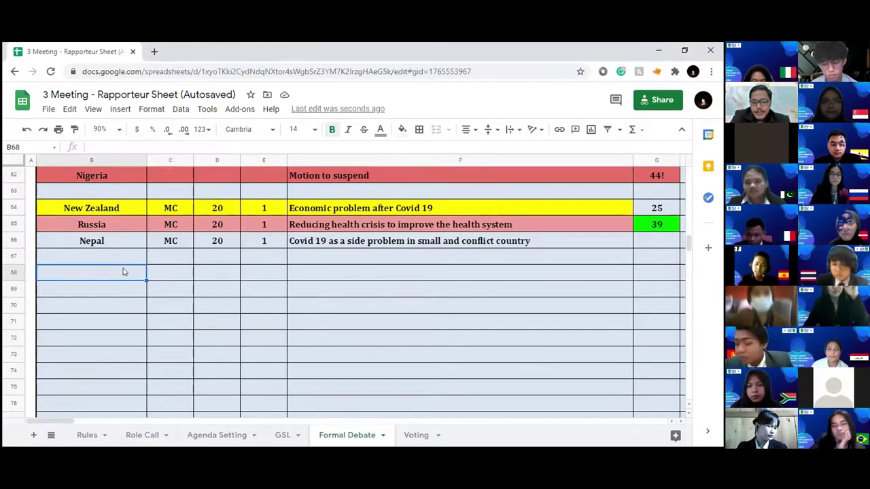
{"action": "left_click", "coordinate": [403, 131]}
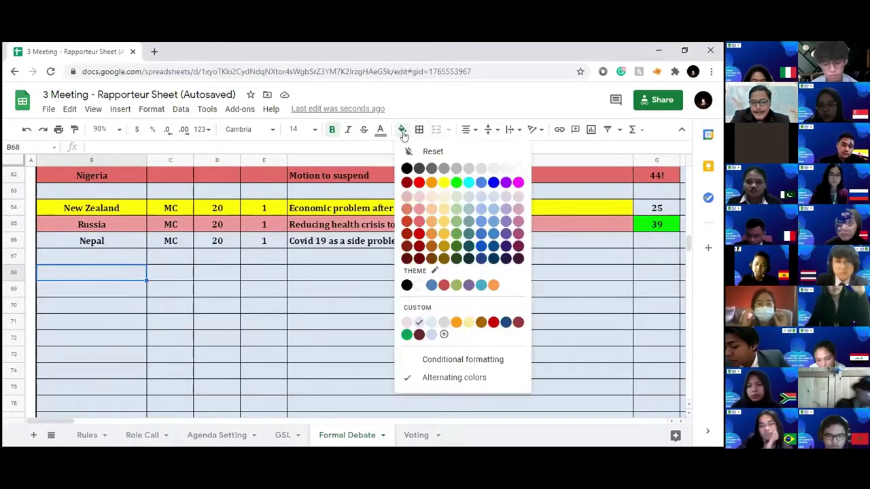
{"action": "left_click", "coordinate": [443, 182]}
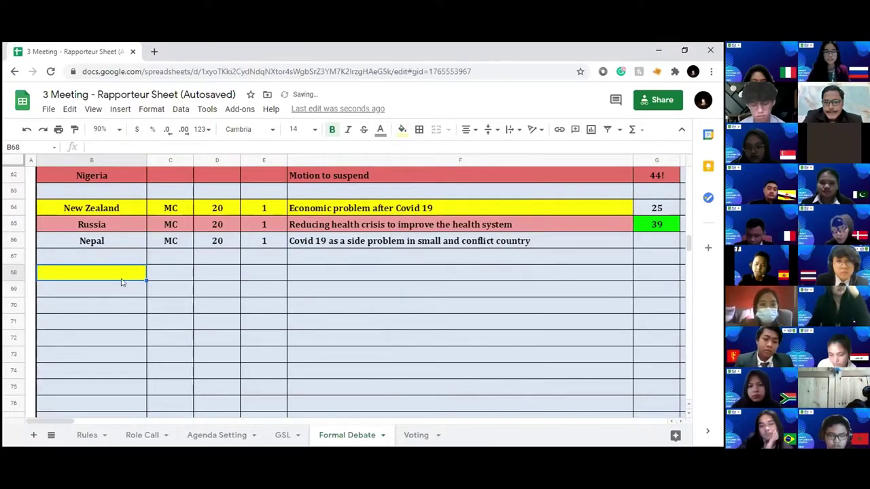
Enter Russia in the yellow cell B68 as the first speaker below the motions
{"action": "type", "text": "Russia"}
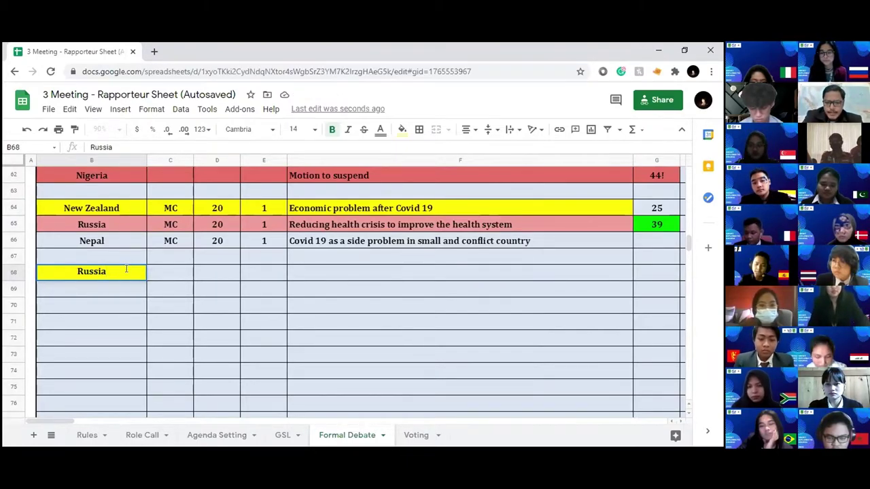
{"action": "left_click", "coordinate": [153, 297]}
Fill the empty cell B88, twenty rows below Russia, with yellow
{"action": "scroll", "coordinate": [152, 299], "scroll_direction": "down", "scroll_amount": 5}
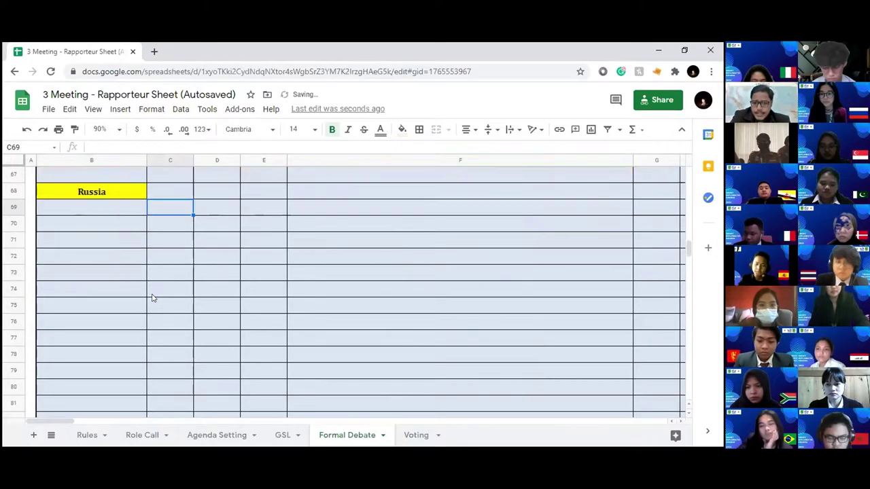
{"action": "left_click", "coordinate": [91, 353]}
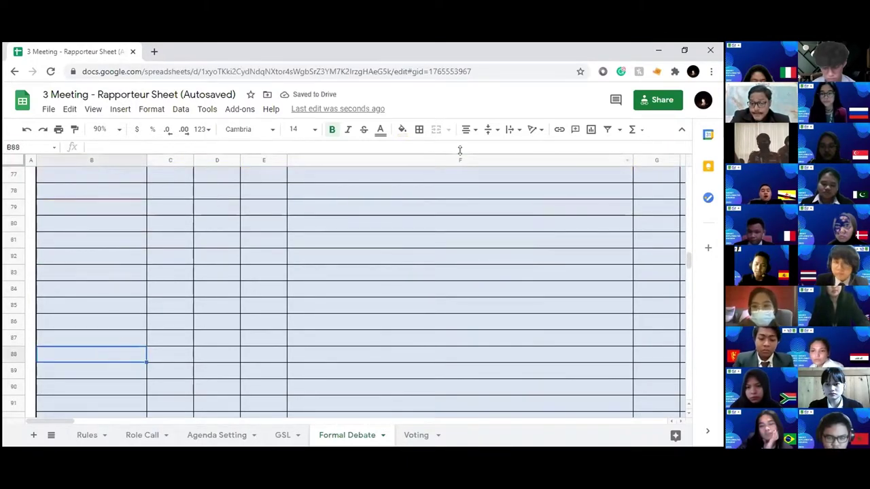
{"action": "left_click", "coordinate": [402, 129]}
{"action": "left_click", "coordinate": [443, 181]}
Enter Italy in cell B69 below Russia and clear that entry again
{"action": "scroll", "coordinate": [159, 237], "scroll_direction": "up", "scroll_amount": 5}
{"action": "left_click", "coordinate": [115, 321]}
{"action": "double_click", "coordinate": [114, 320]}
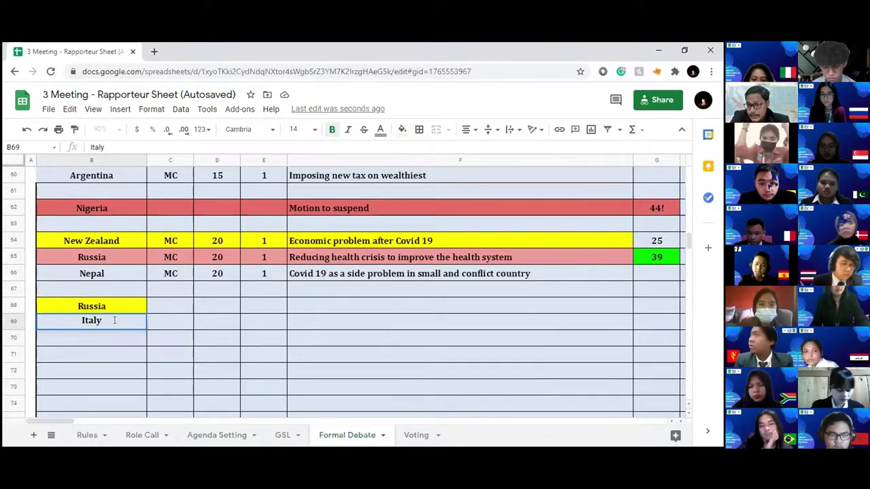
{"action": "left_click", "coordinate": [115, 338]}
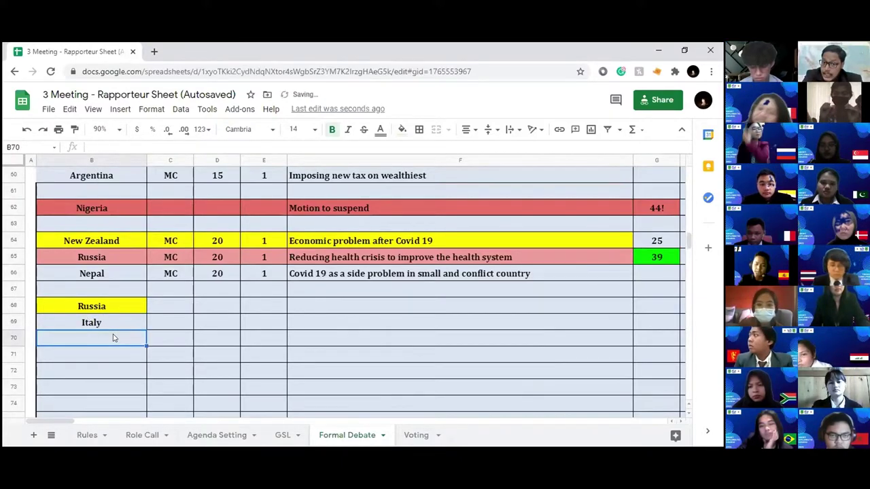
{"action": "left_click", "coordinate": [117, 323]}
{"action": "double_click", "coordinate": [117, 320]}
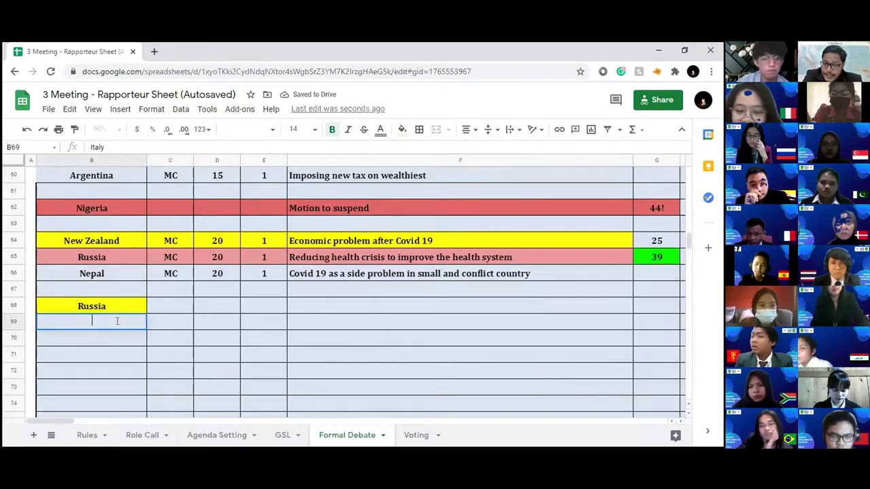
{"action": "key", "text": "ctrl+Return"}
{"action": "key", "text": "Down"}
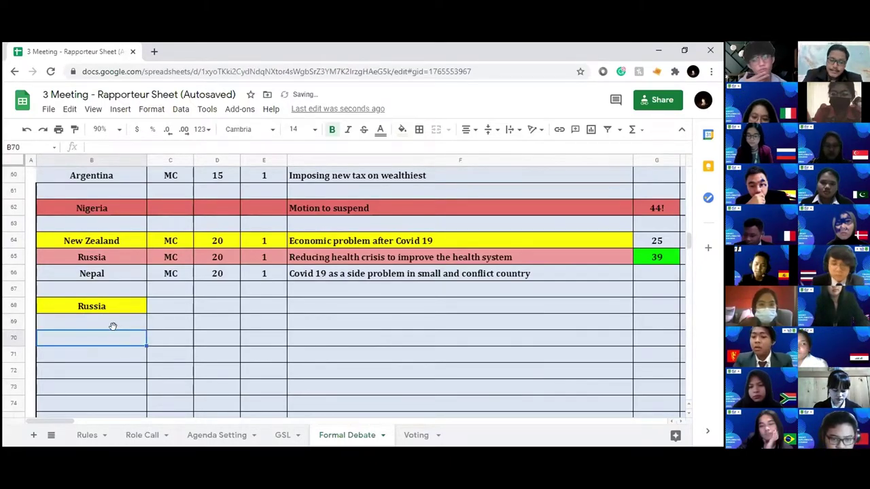
Enter Brunei in cell B69 and Nepal, with a capital N, in cell B70
{"action": "left_click", "coordinate": [117, 326]}
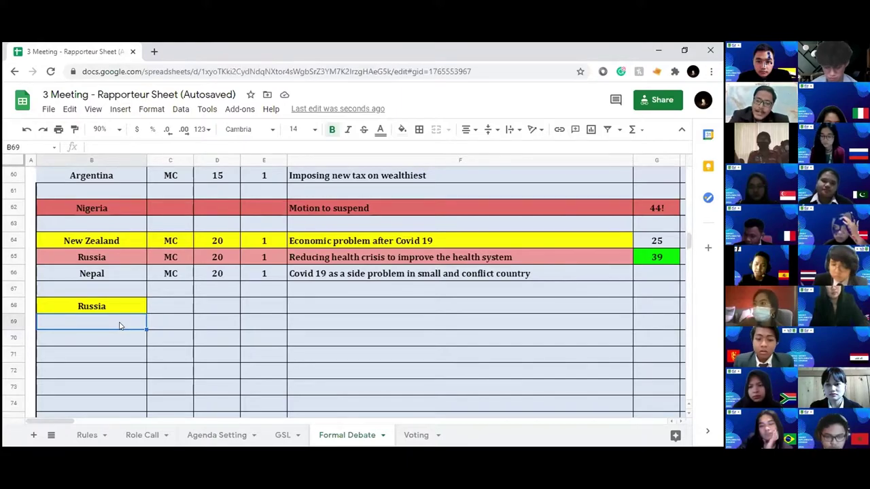
{"action": "double_click", "coordinate": [119, 326]}
{"action": "type", "text": "Brunei"}
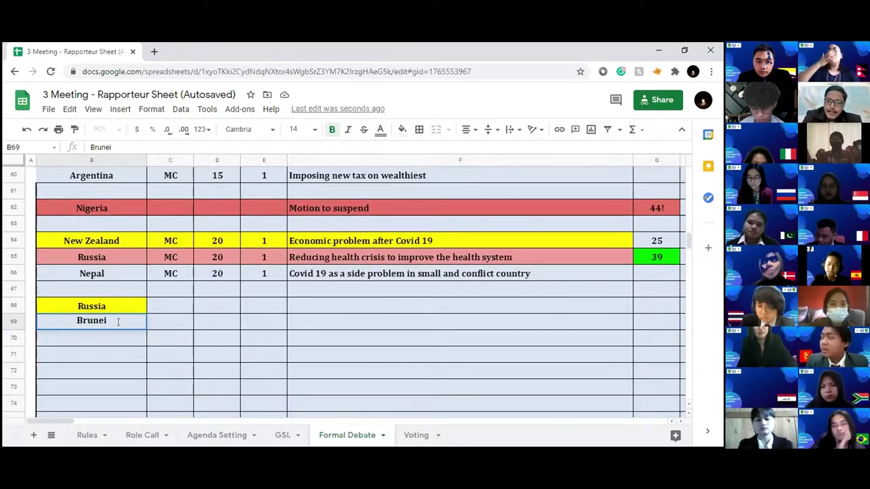
{"action": "left_click", "coordinate": [113, 333]}
{"action": "type", "text": "nep"}
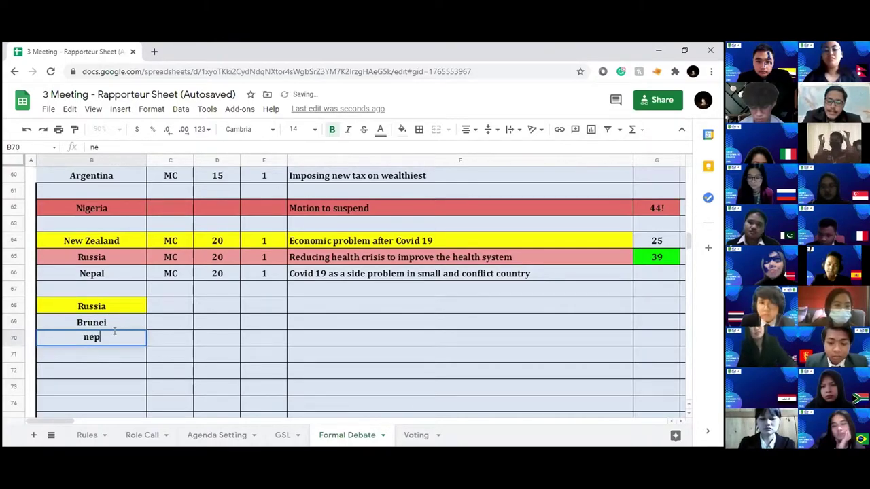
{"action": "type", "text": "al"}
{"action": "key", "text": "Return"}
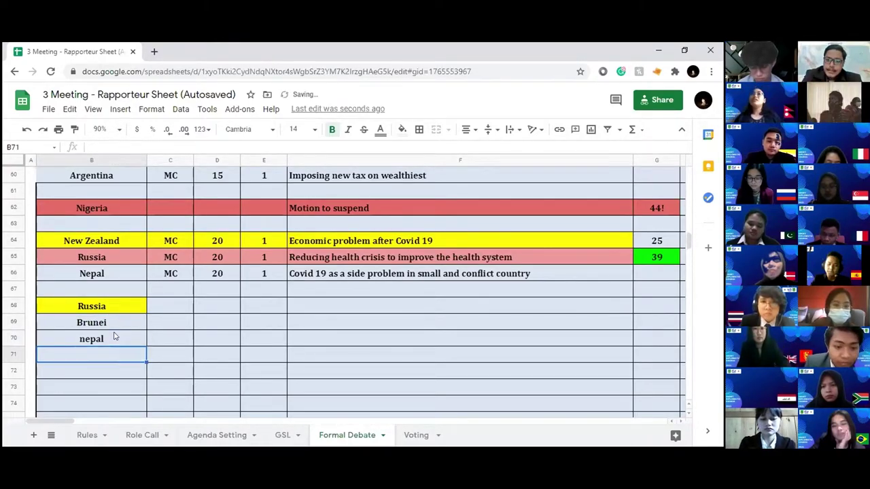
{"action": "scroll", "coordinate": [115, 336], "scroll_direction": "down", "scroll_amount": 1}
{"action": "double_click", "coordinate": [81, 304]}
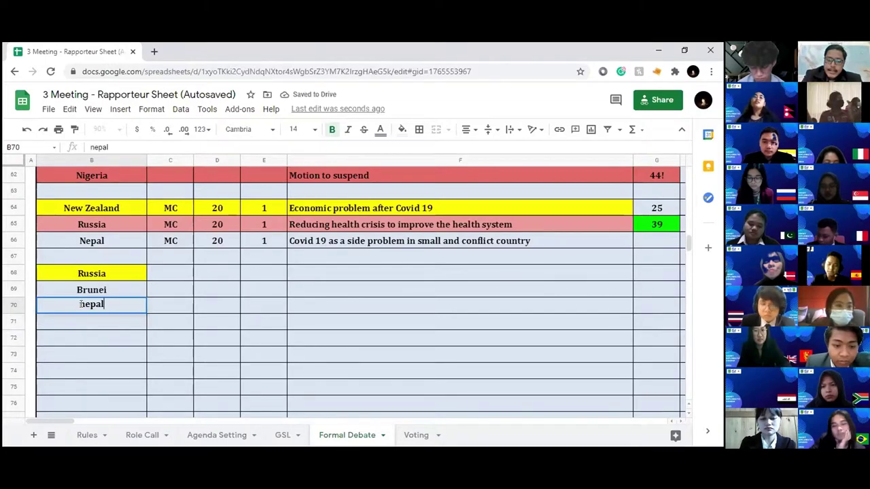
{"action": "key", "text": "BackSpace"}
{"action": "type", "text": "N"}
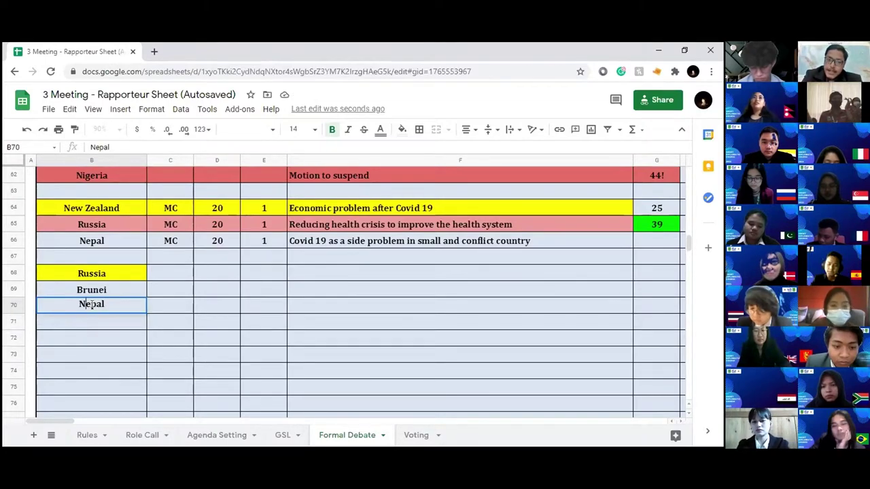
{"action": "left_click", "coordinate": [95, 322]}
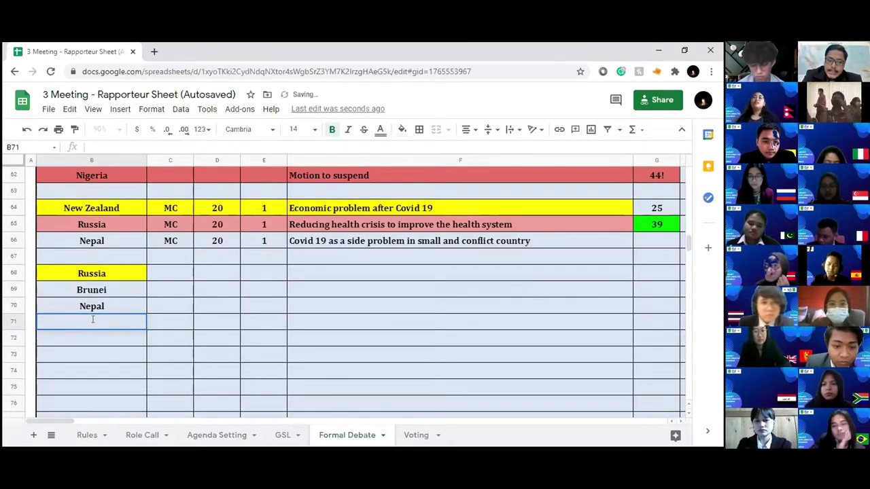
Continue the speaker list in cells B71:B74 with Rwanda, Cuba, India and Sweden
{"action": "double_click", "coordinate": [136, 318]}
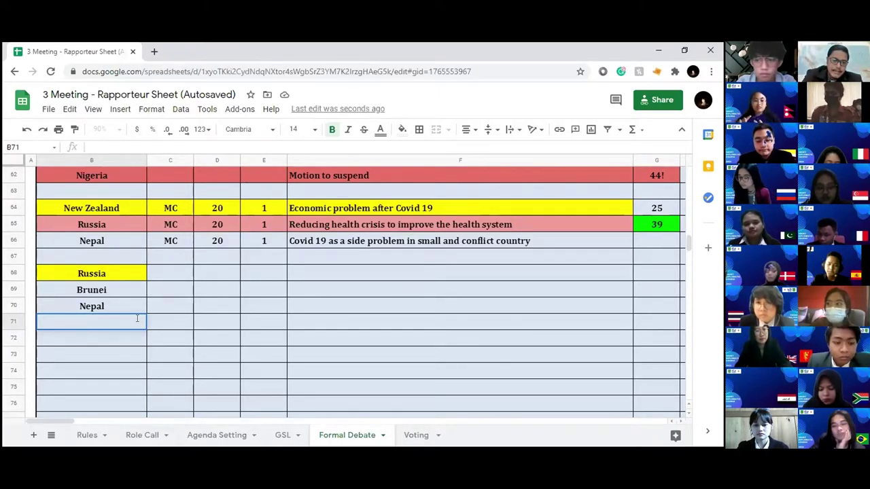
{"action": "type", "text": "wanda"}
{"action": "key", "text": "Return"}
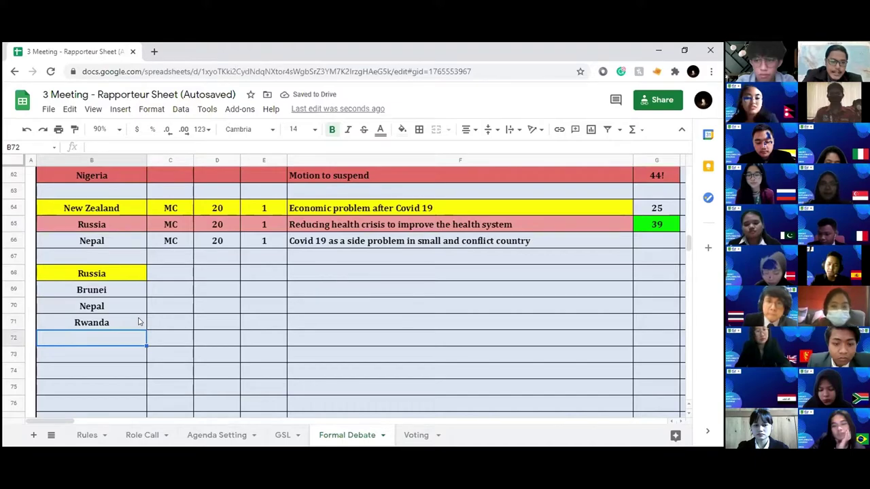
{"action": "type", "text": "Cuba"}
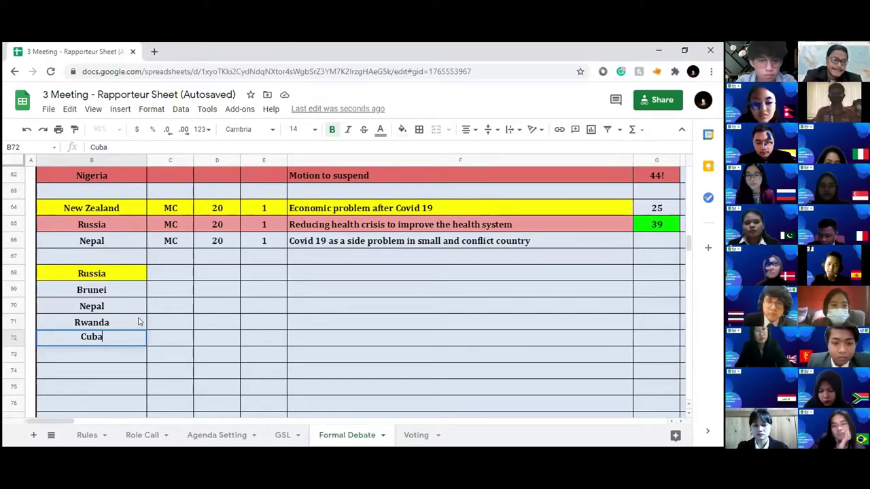
{"action": "key", "text": "Return"}
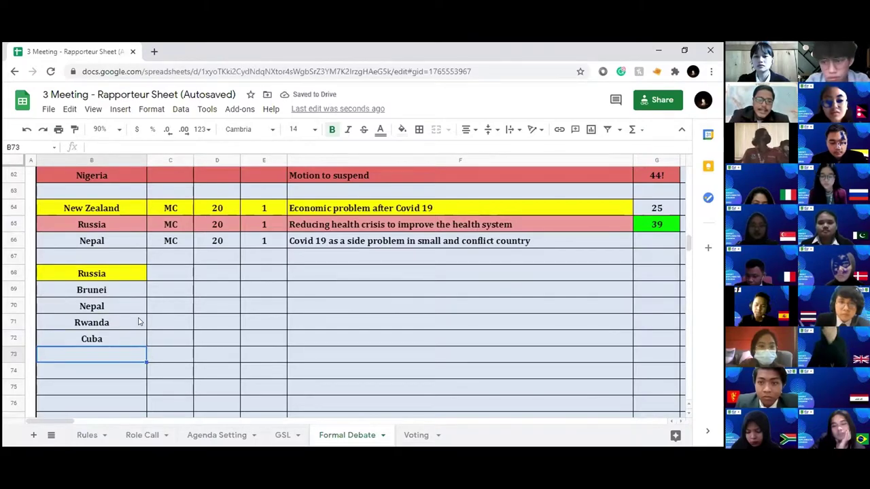
{"action": "type", "text": "India"}
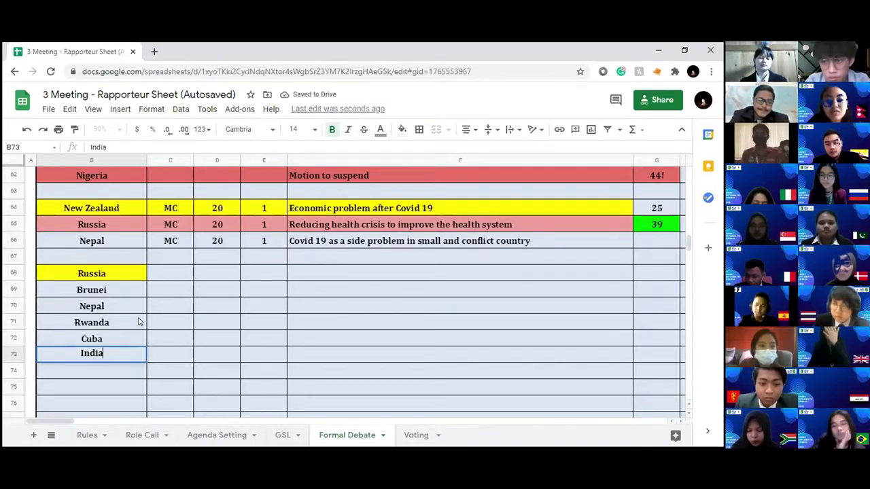
{"action": "key", "text": "Return"}
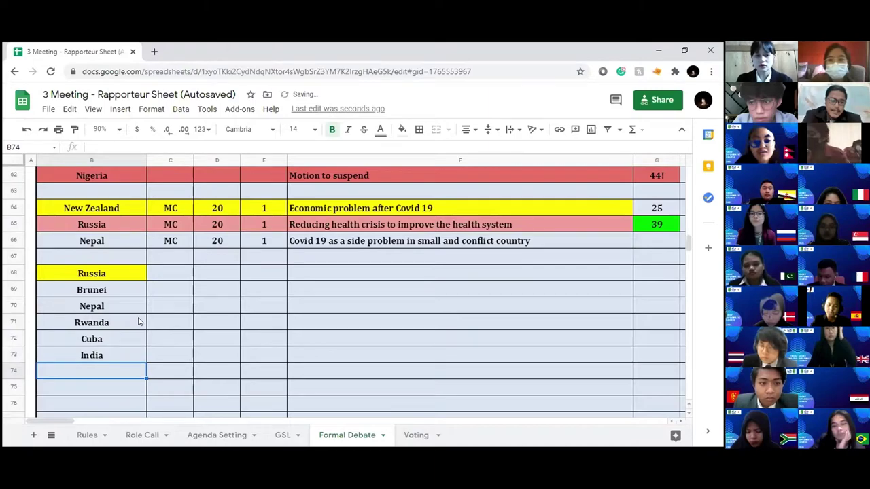
{"action": "type", "text": "Sweden"}
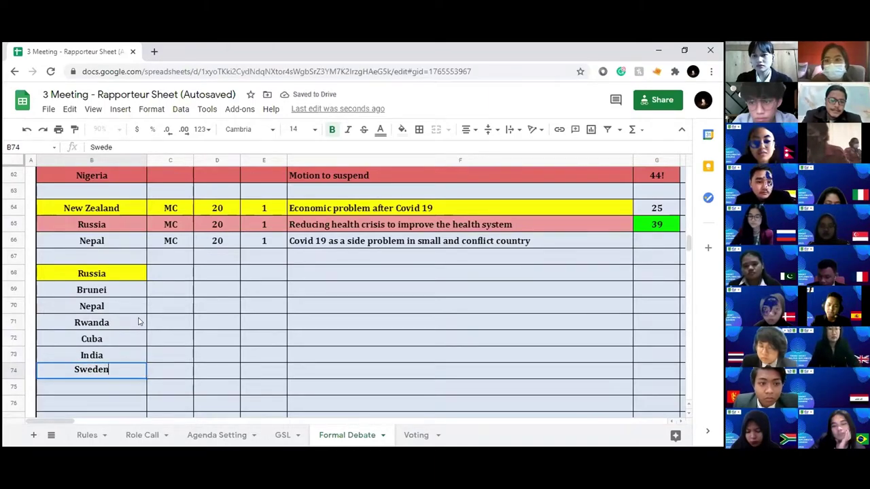
{"action": "key", "text": "Return"}
Add UAE in cell B75 and Singapore in cell B76 to the speaker list
{"action": "scroll", "coordinate": [138, 321], "scroll_direction": "down", "scroll_amount": 2}
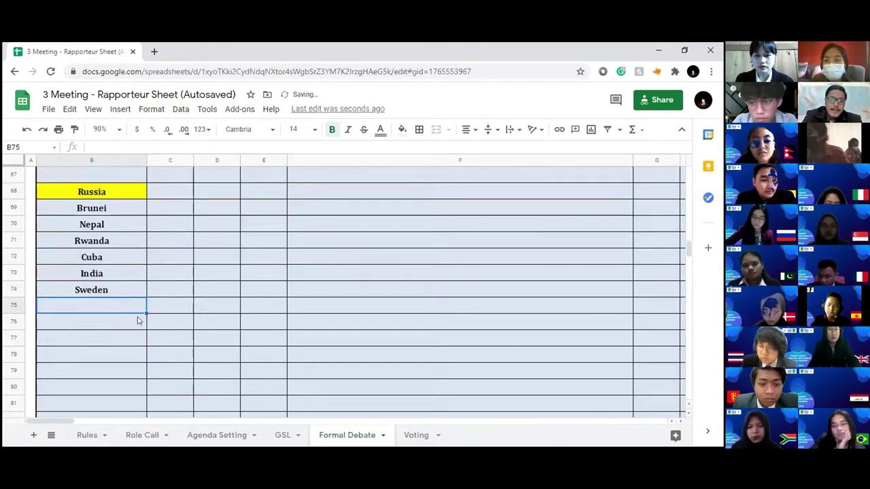
{"action": "type", "text": "Unite"}
{"action": "key", "text": "BackSpace"}
{"action": "key", "text": "BackSpace"}
{"action": "key", "text": "BackSpace"}
{"action": "key", "text": "BackSpace"}
{"action": "type", "text": "AE"}
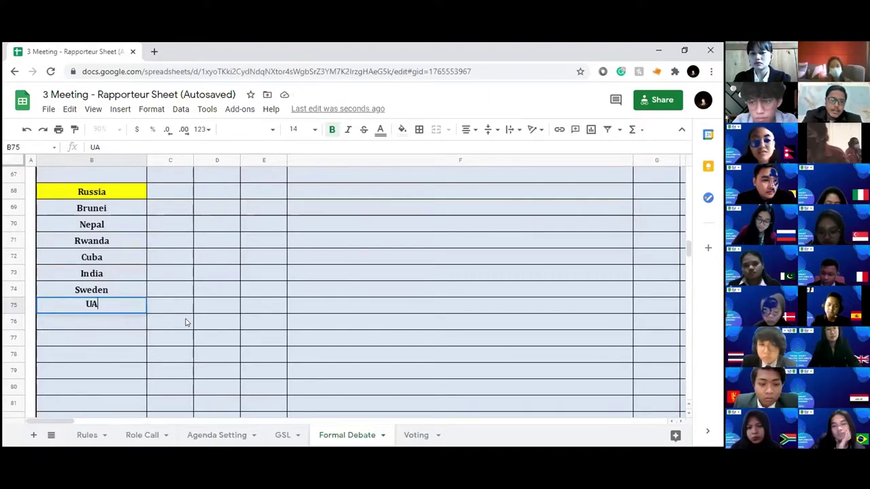
{"action": "left_click", "coordinate": [117, 327]}
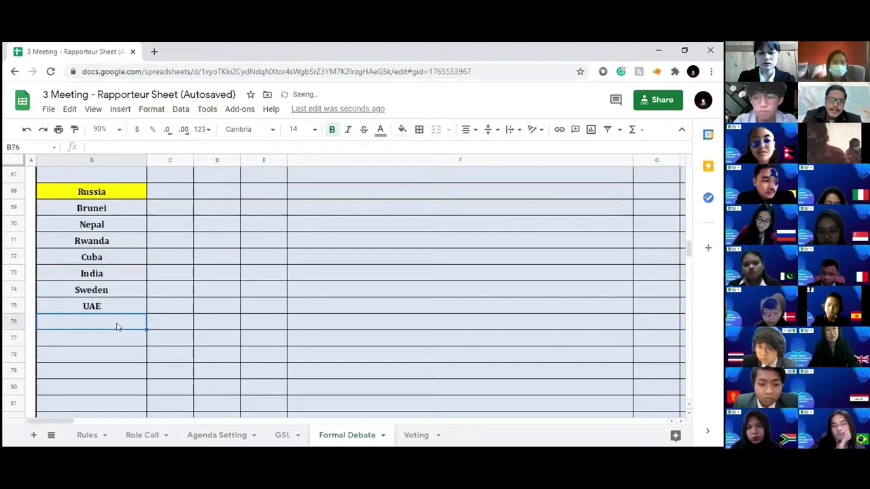
{"action": "scroll", "coordinate": [154, 333], "scroll_direction": "down", "scroll_amount": 2}
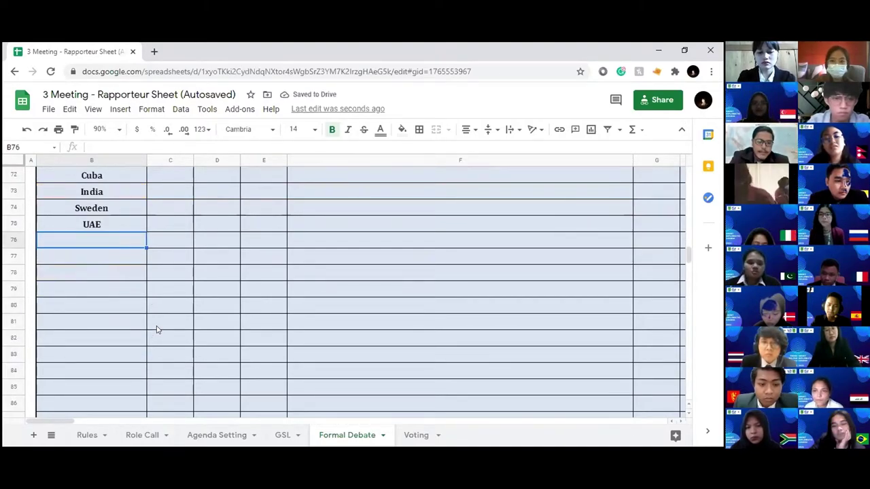
{"action": "type", "text": "Singapore"}
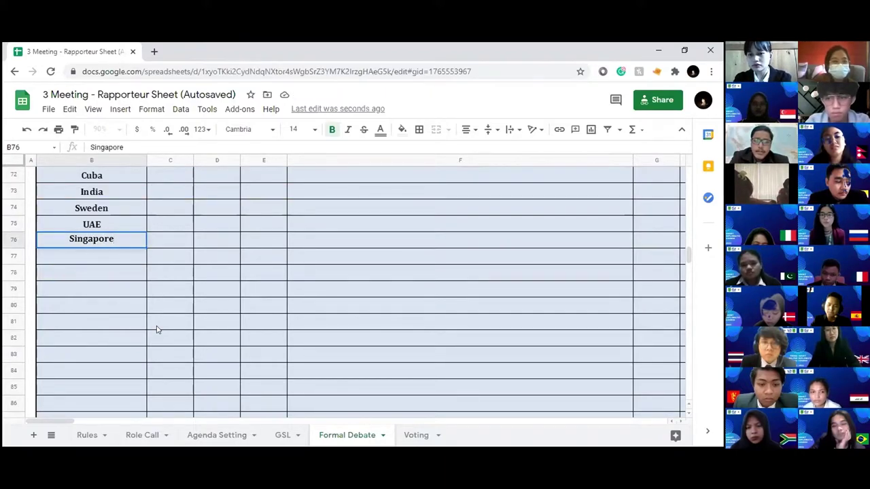
{"action": "key", "text": "Return"}
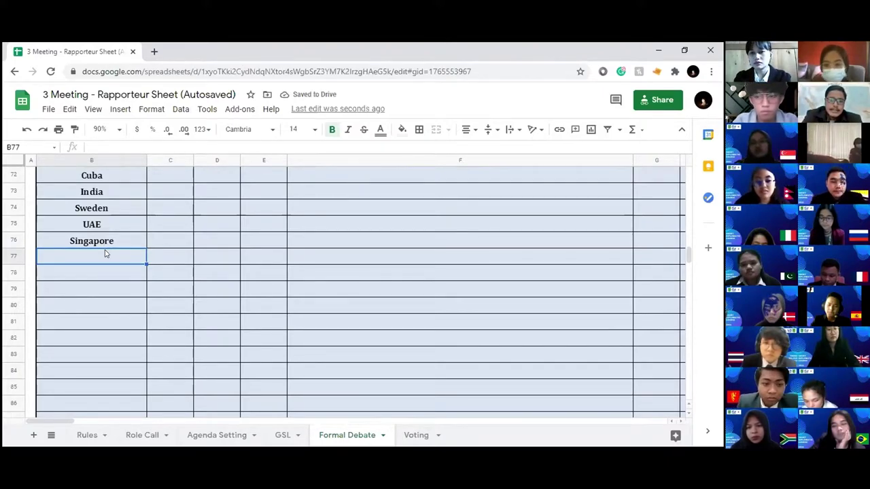
Reset the fill colour of the yellow cell B88
{"action": "scroll", "coordinate": [106, 253], "scroll_direction": "down", "scroll_amount": 1}
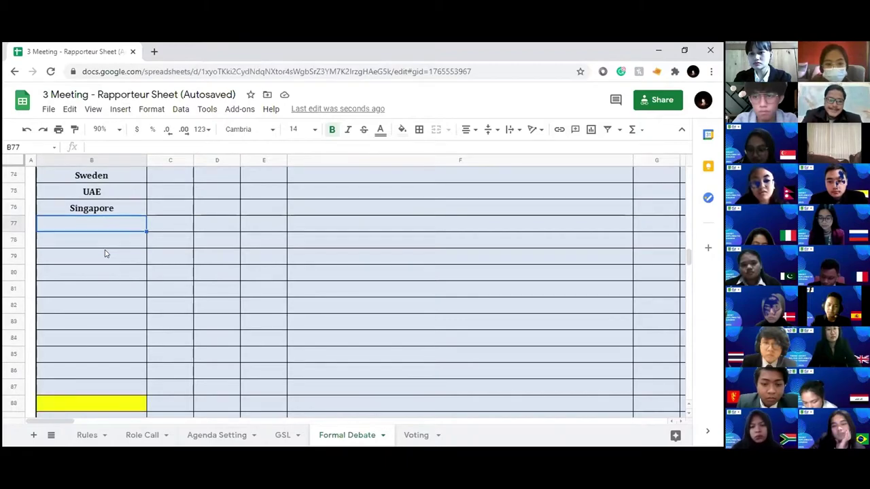
{"action": "left_click", "coordinate": [112, 404]}
{"action": "left_click", "coordinate": [402, 129]}
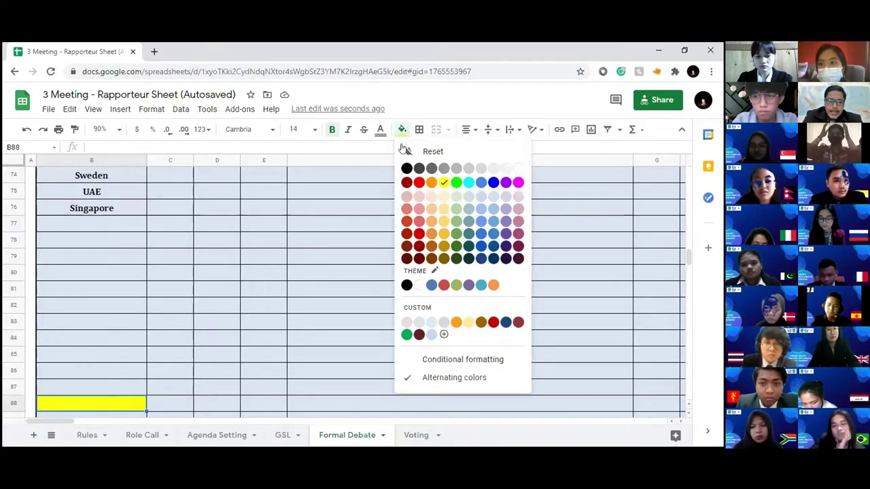
{"action": "left_click", "coordinate": [428, 151]}
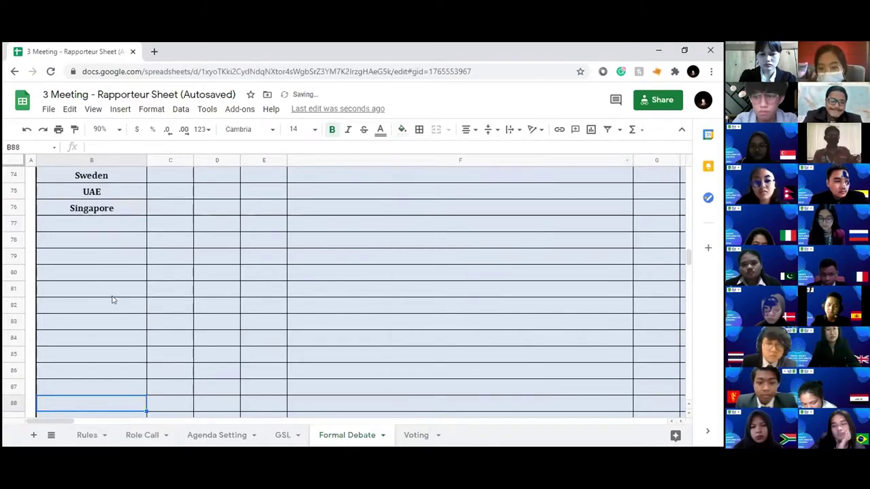
Add Myanmar in cell B77 and Malaysia in cell B78 below Singapore
{"action": "left_click", "coordinate": [115, 221]}
{"action": "type", "text": "Myanmar"}
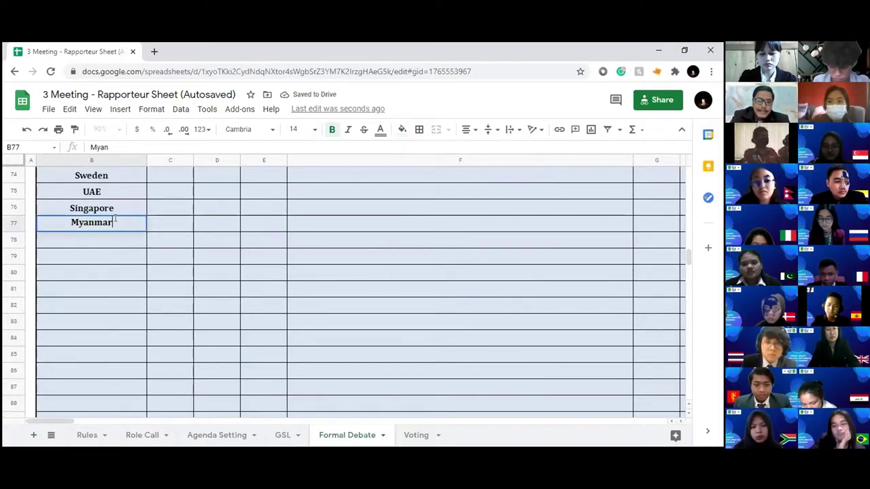
{"action": "key", "text": "Return"}
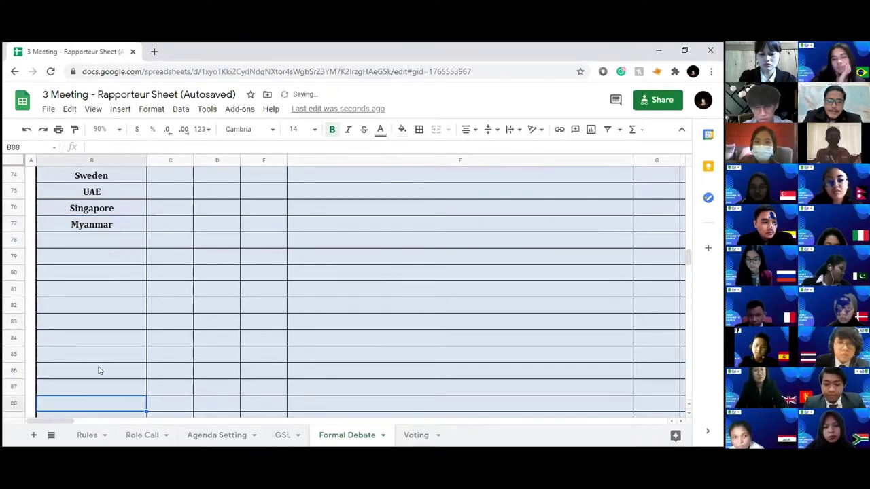
{"action": "double_click", "coordinate": [108, 246]}
{"action": "type", "text": "Malaysia"}
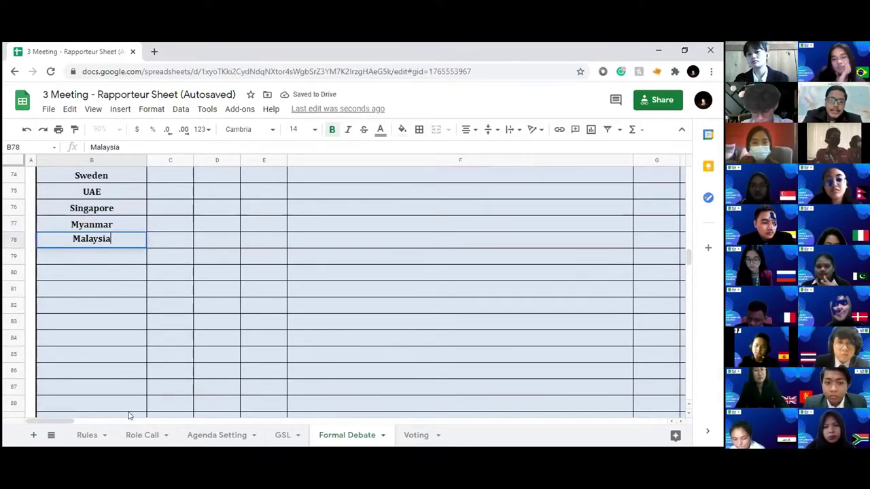
Add Brazil in B79 below Malaysia in the speakers list and fill cell B89 with red
{"action": "key", "text": "Return"}
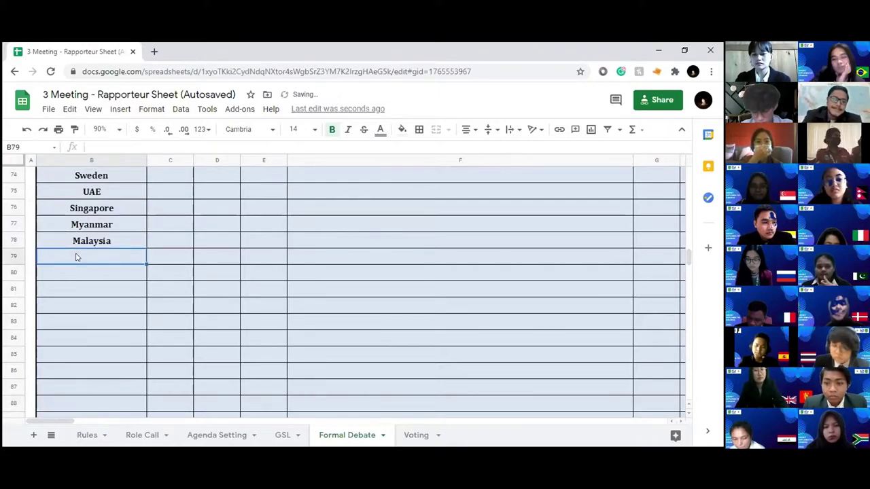
{"action": "type", "text": "Brazil"}
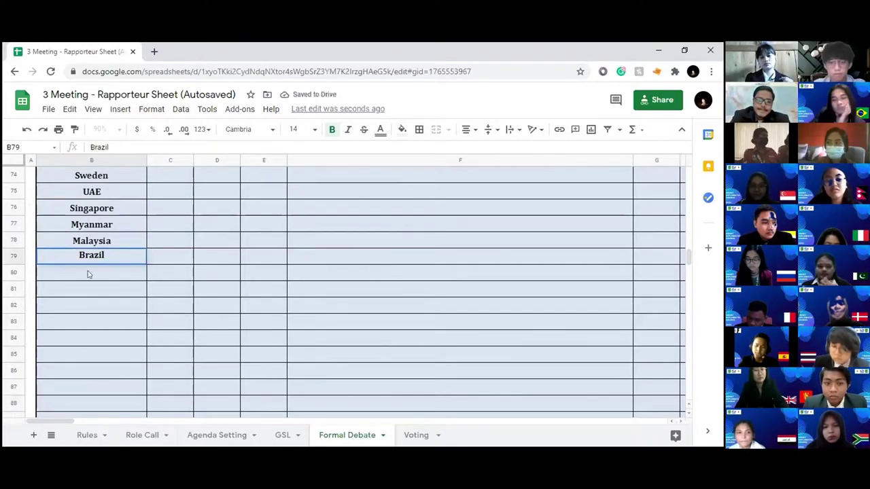
{"action": "left_click", "coordinate": [124, 413]}
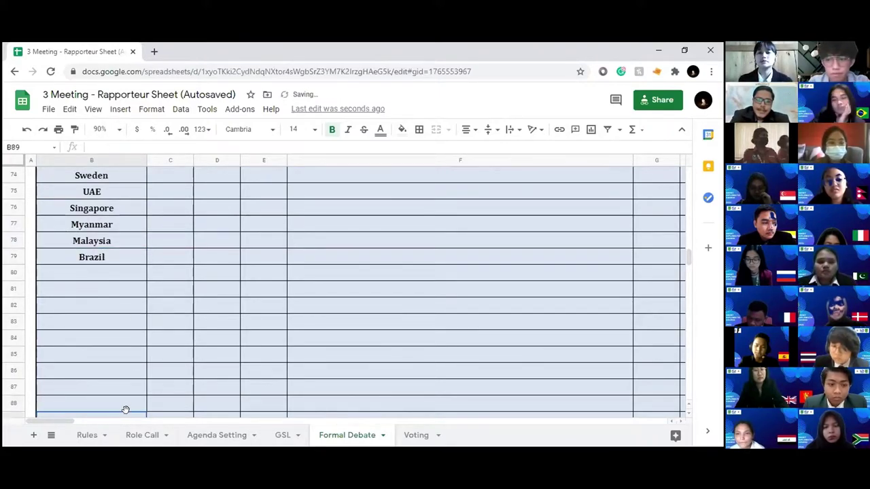
{"action": "left_click", "coordinate": [401, 129]}
{"action": "left_click", "coordinate": [419, 183]}
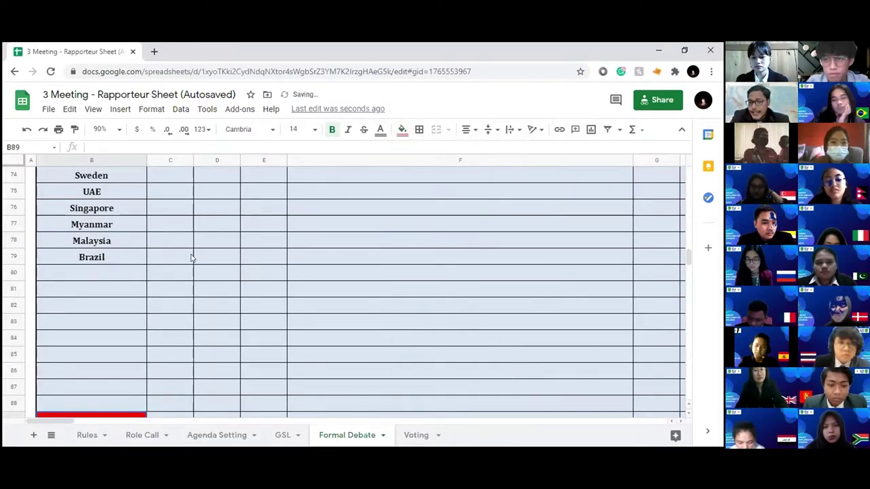
Add Vietnam in B80 and Argentina in B81 to continue the speakers list
{"action": "double_click", "coordinate": [120, 270]}
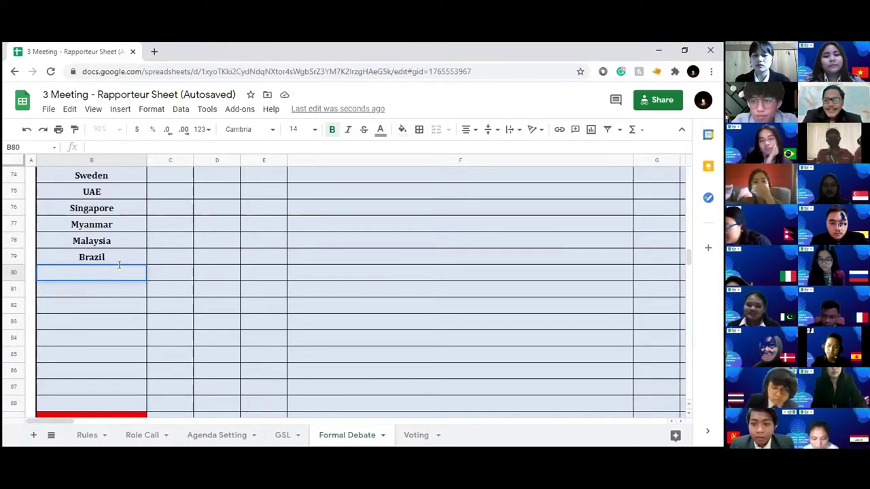
{"action": "type", "text": "Vietnam"}
{"action": "key", "text": "Return"}
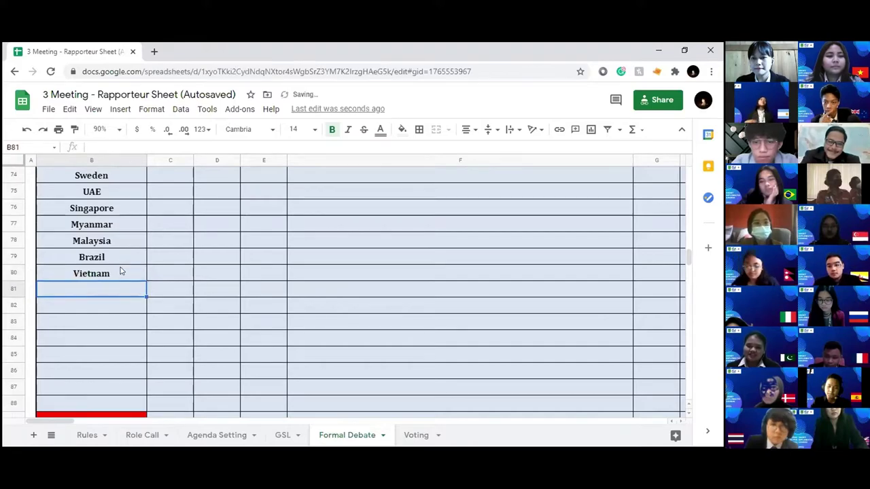
{"action": "scroll", "coordinate": [121, 270], "scroll_direction": "down", "scroll_amount": 1}
{"action": "double_click", "coordinate": [119, 255]}
{"action": "type", "text": "Argentina"}
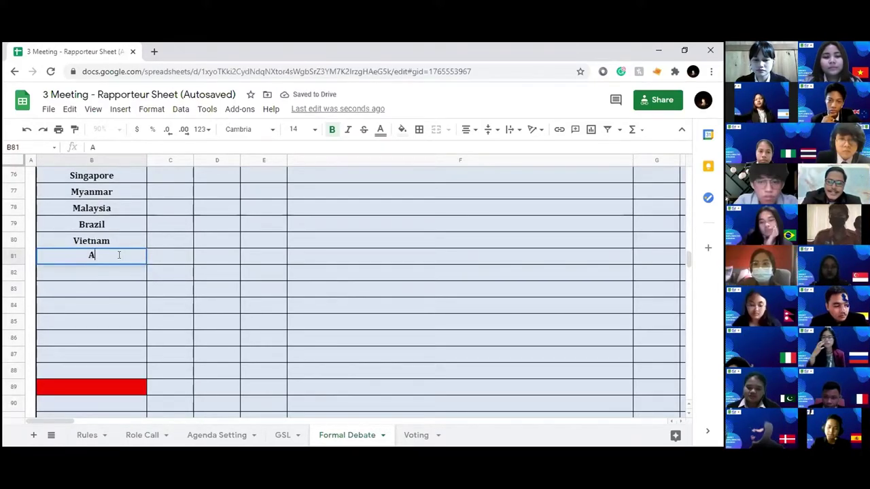
{"action": "key", "text": "Return"}
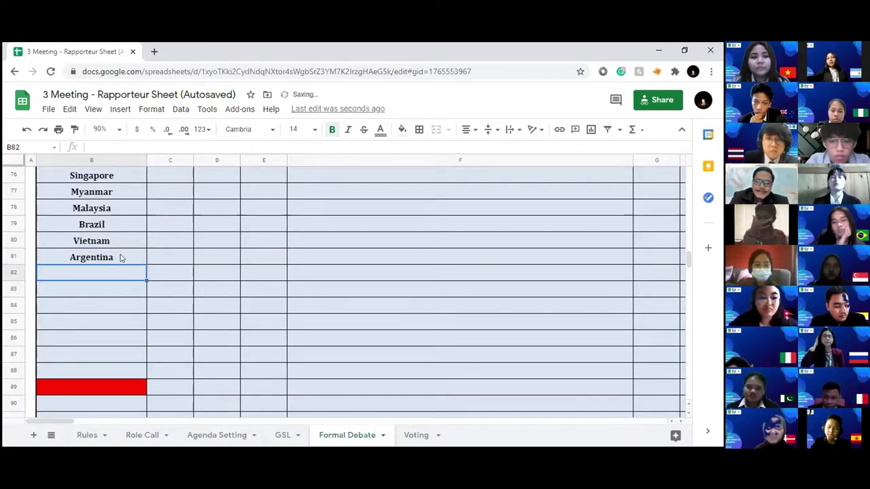
Enter New Zealand, Nigeria and Thailand in cells B82 to B84 of the speakers list
{"action": "type", "text": "New Zealand"}
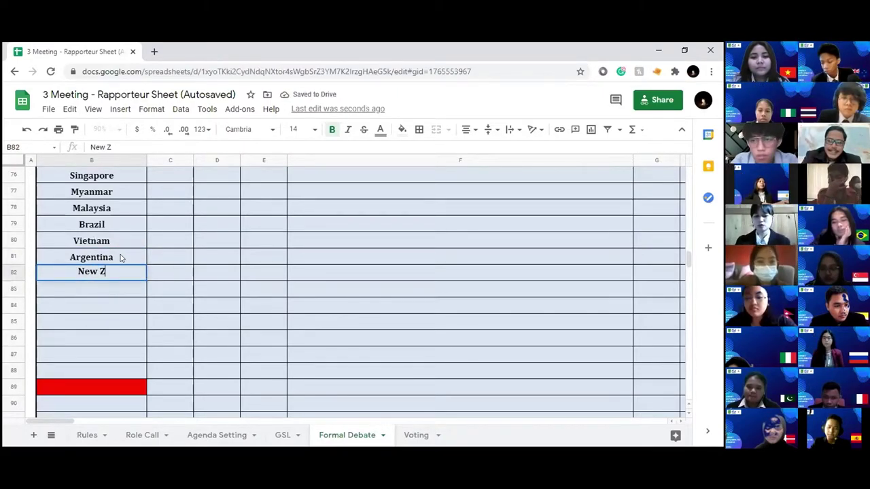
{"action": "key", "text": "Return"}
{"action": "type", "text": "Nigeria"}
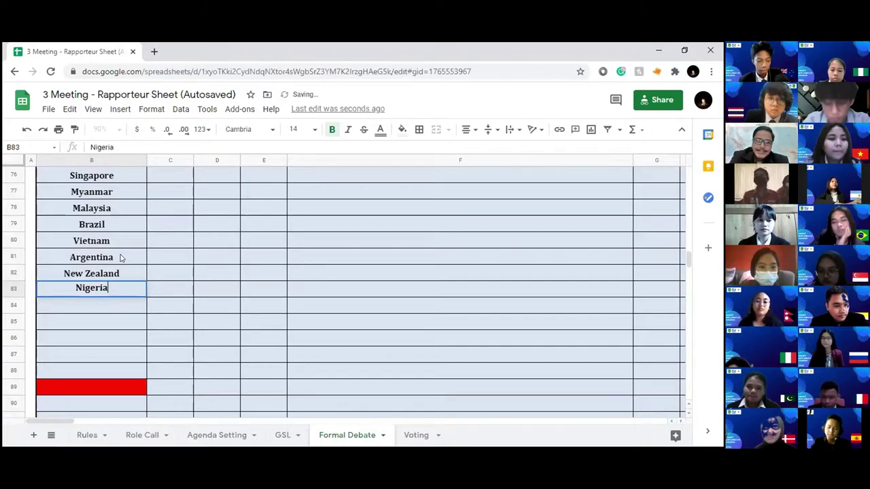
{"action": "key", "text": "Return"}
{"action": "type", "text": "Thailand"}
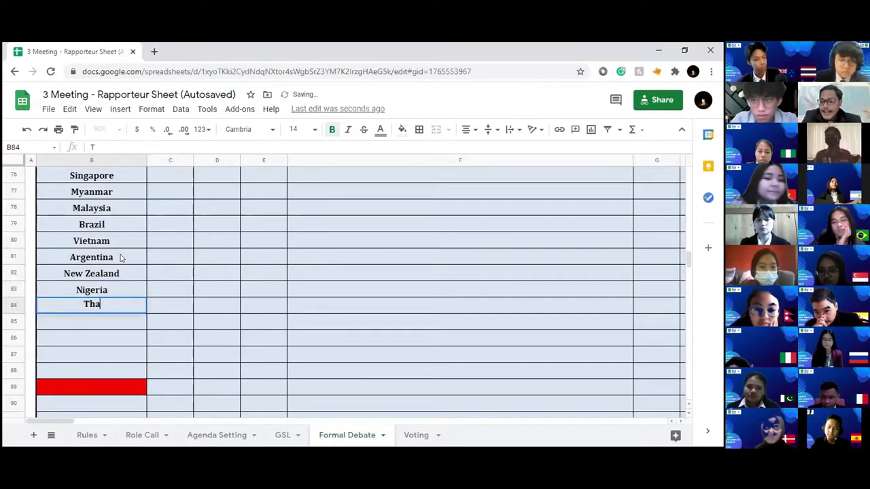
{"action": "key", "text": "Return"}
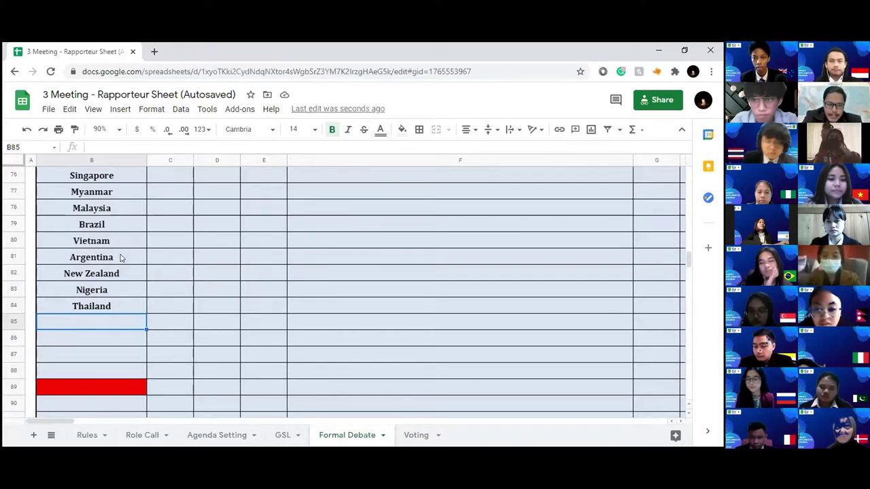
Enter Croatia, Indonesia, Iraq and Spain in cells B85 to B88, directly above the red cell
{"action": "type", "text": "Croatia"}
{"action": "key", "text": "Return"}
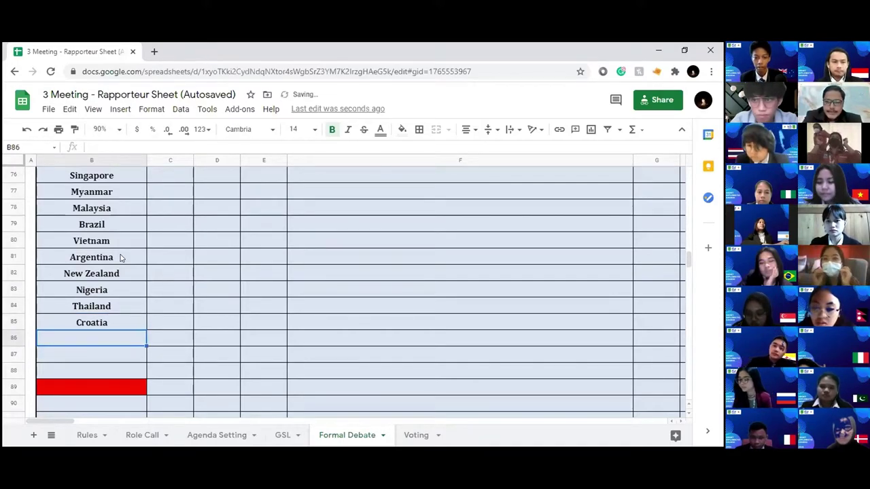
{"action": "type", "text": "Indonesia"}
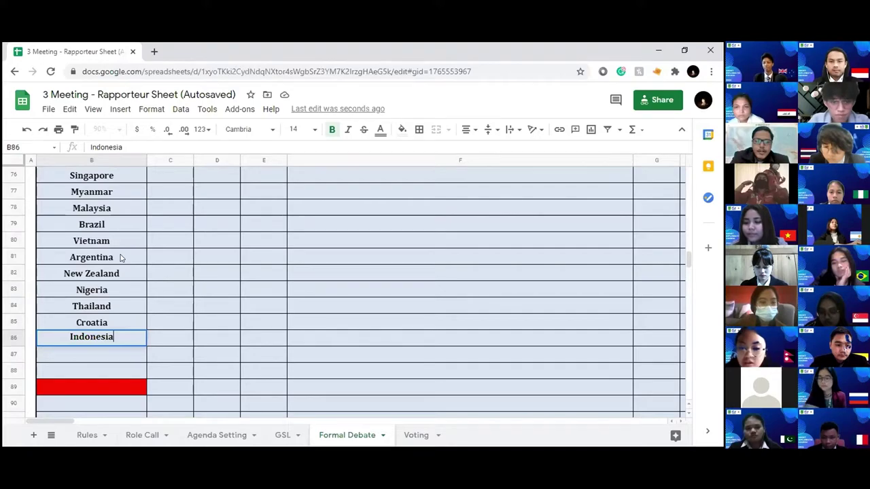
{"action": "key", "text": "Return"}
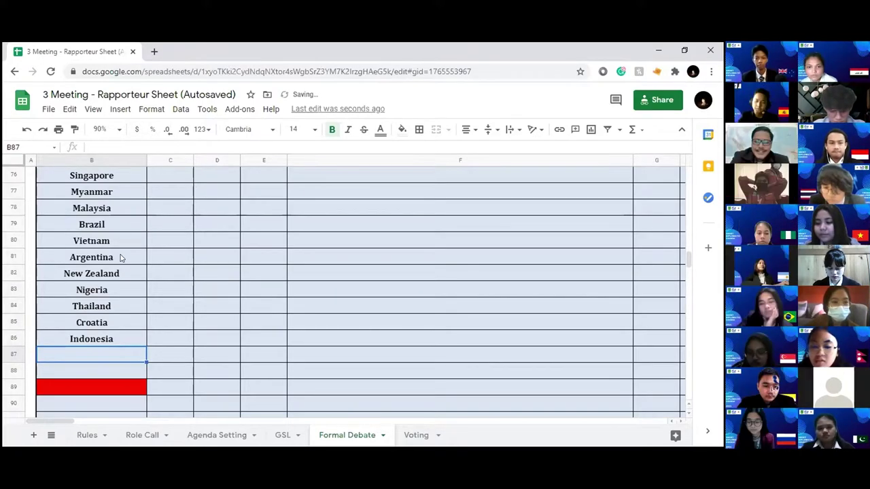
{"action": "type", "text": "Iraq"}
{"action": "key", "text": "Return"}
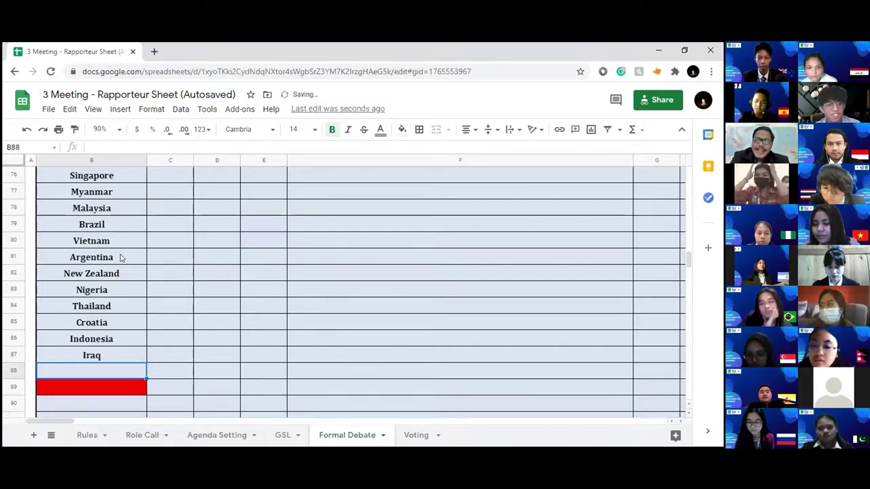
{"action": "type", "text": "n"}
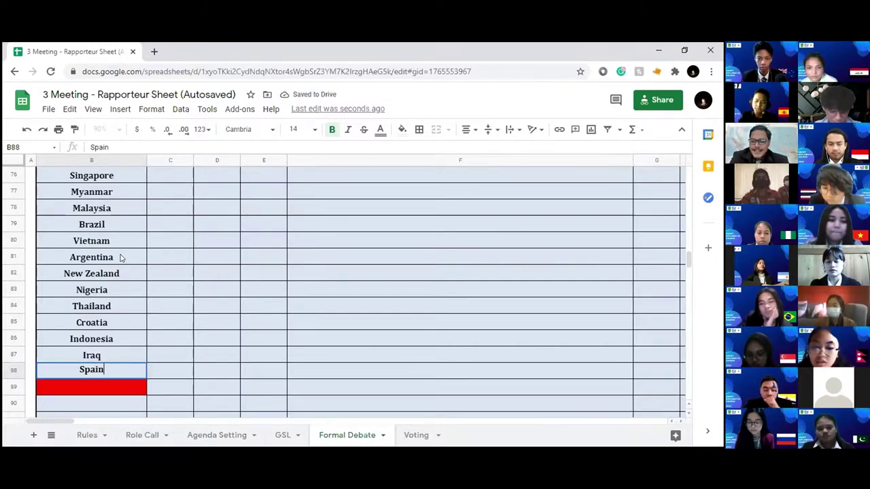
Switch to the Google timer window and place it beside the start of the speakers list so the names stay visible
{"action": "scroll", "coordinate": [120, 257], "scroll_direction": "up", "scroll_amount": 5}
{"action": "left_click_drag", "start_coordinate": [121, 257], "coordinate": [171, 292]}
{"action": "key", "text": "alt+Tab"}
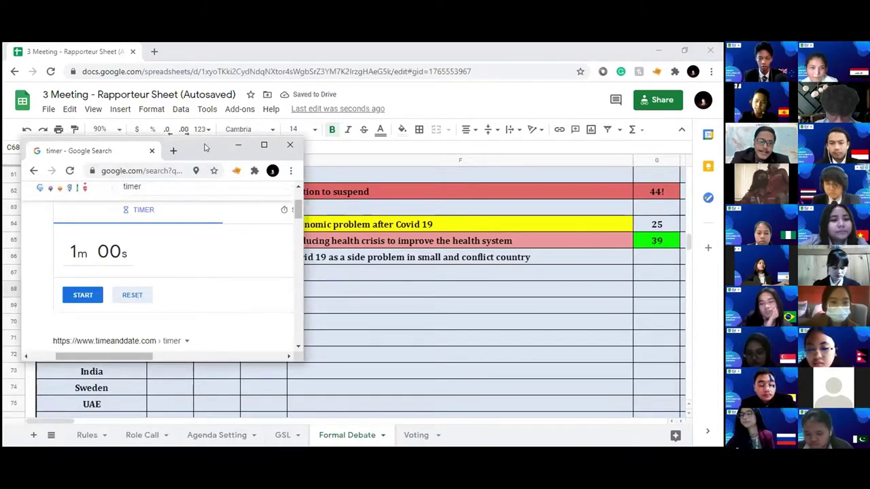
{"action": "left_click_drag", "start_coordinate": [205, 147], "coordinate": [613, 196]}
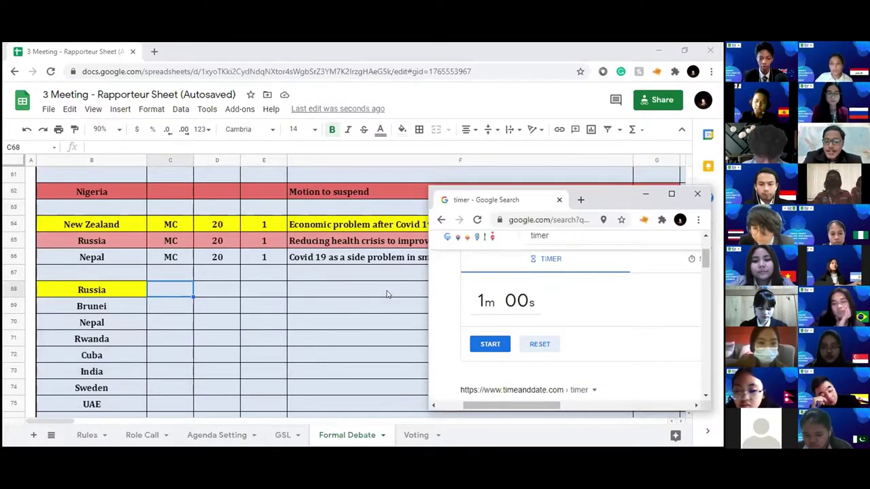
Run the one-minute countdown twice, resetting the timer to 1m 00s after each turn
{"action": "left_click", "coordinate": [487, 345]}
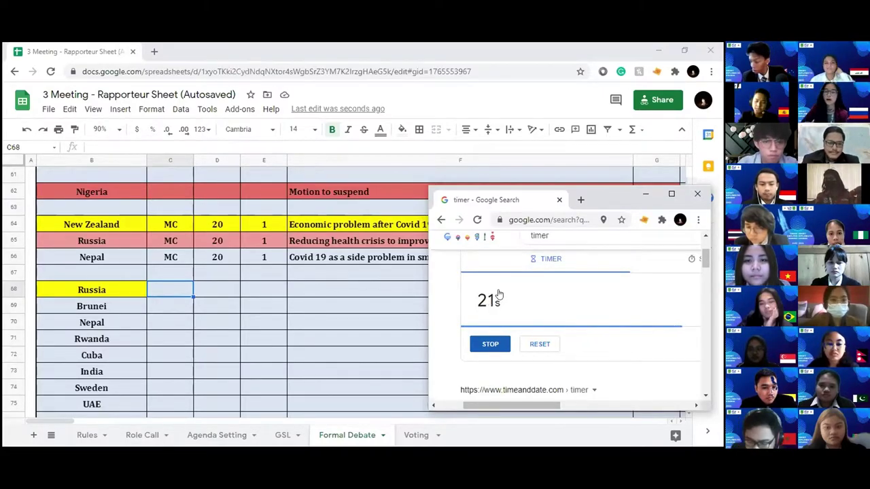
{"action": "left_click", "coordinate": [541, 344]}
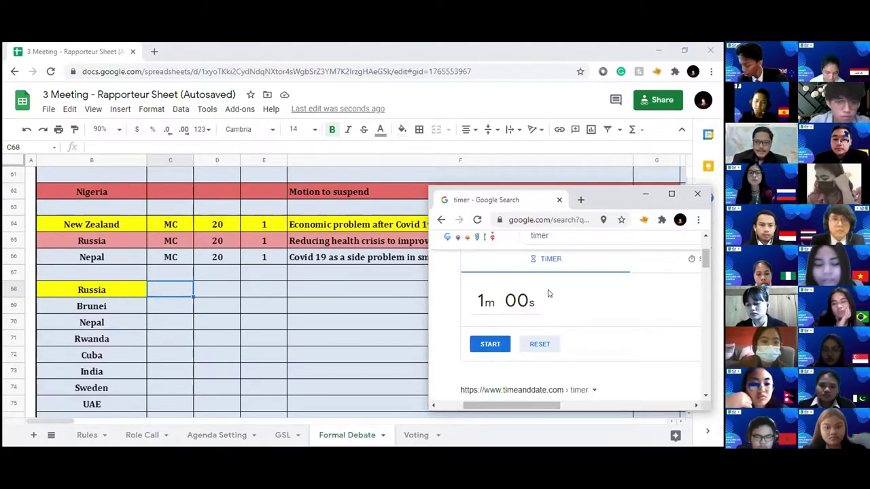
{"action": "left_click", "coordinate": [490, 344]}
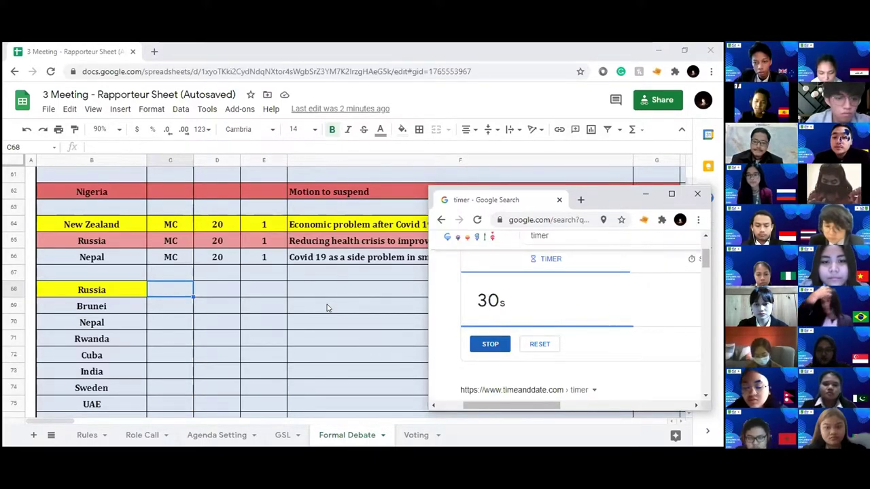
{"action": "left_click", "coordinate": [550, 351]}
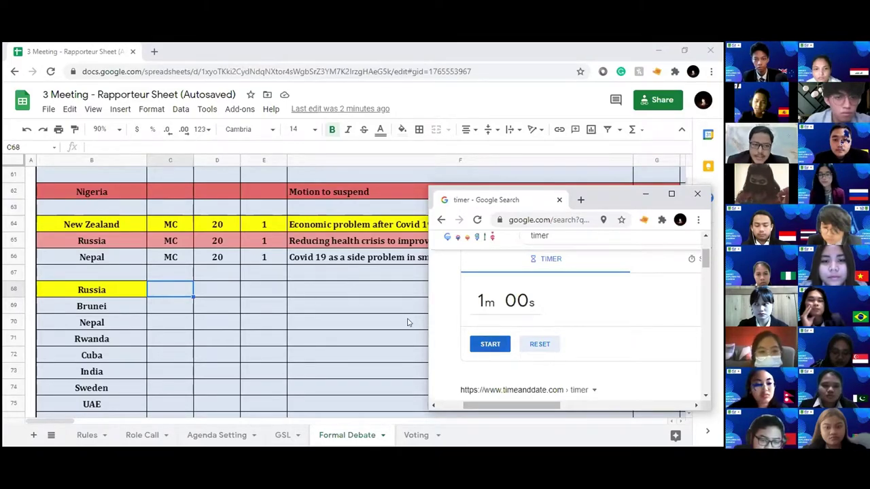
Select Nepal in B70 of the speakers list, then run the one-minute timer for its turn and reset it
{"action": "key", "text": "alt+Tab"}
{"action": "left_click", "coordinate": [93, 320]}
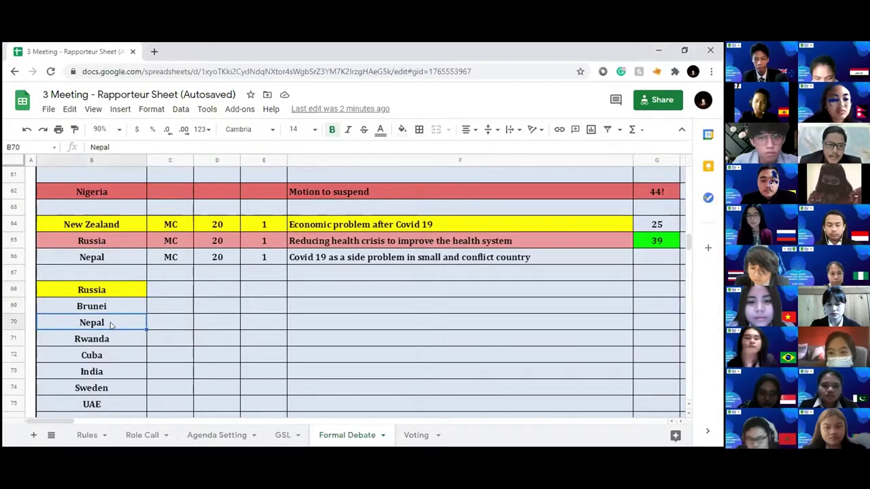
{"action": "scroll", "coordinate": [186, 320], "scroll_direction": "down", "scroll_amount": 2}
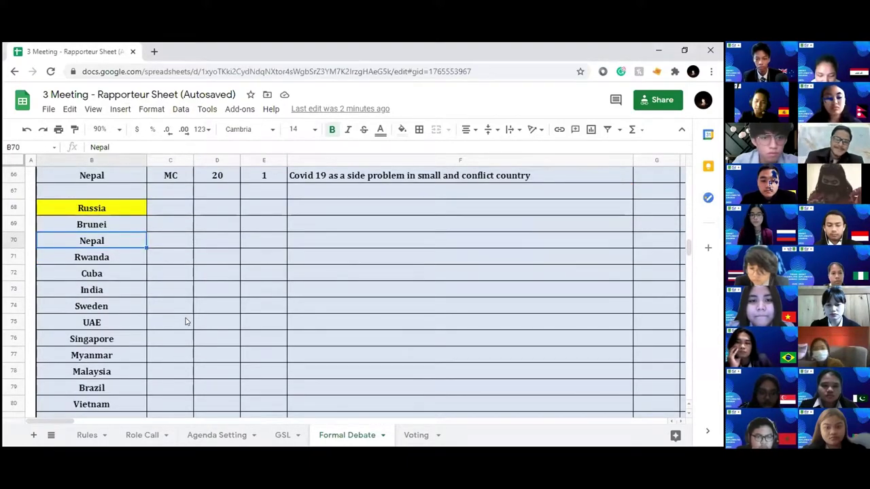
{"action": "key", "text": "alt+Tab"}
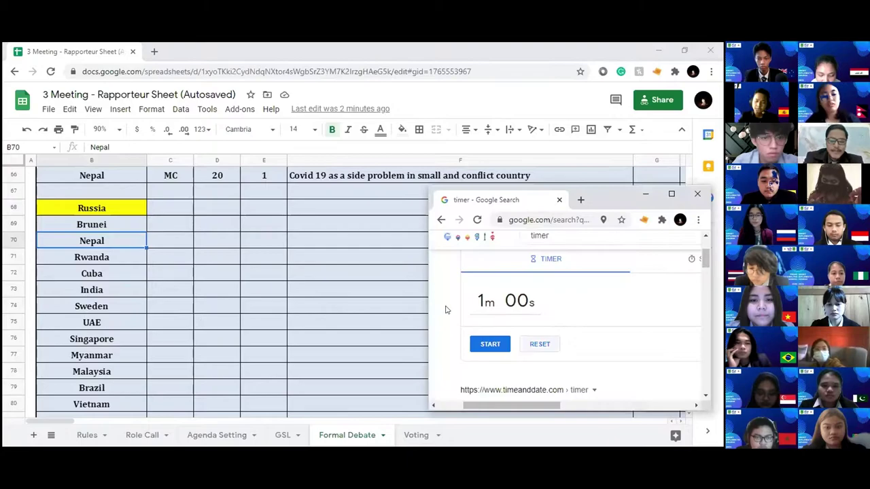
{"action": "left_click", "coordinate": [487, 345]}
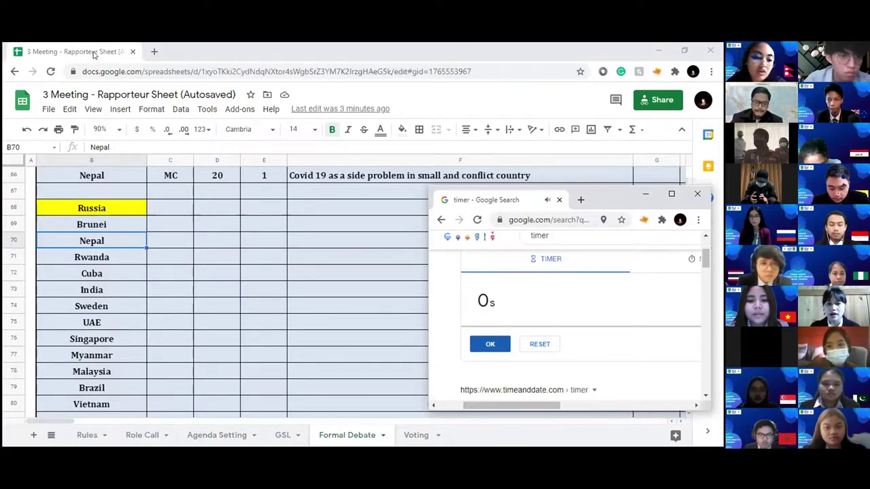
{"action": "left_click", "coordinate": [544, 345]}
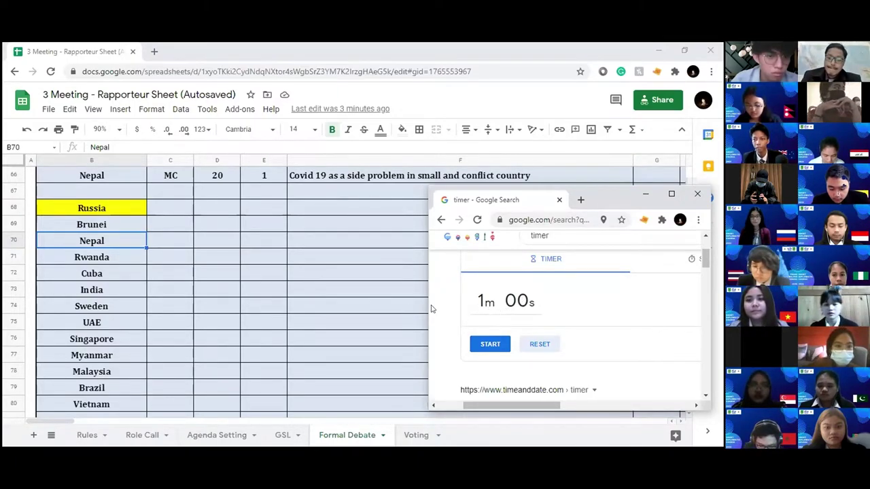
Replace Rwanda with Timor Leste in cell B71 of the speakers list
{"action": "left_click", "coordinate": [272, 131]}
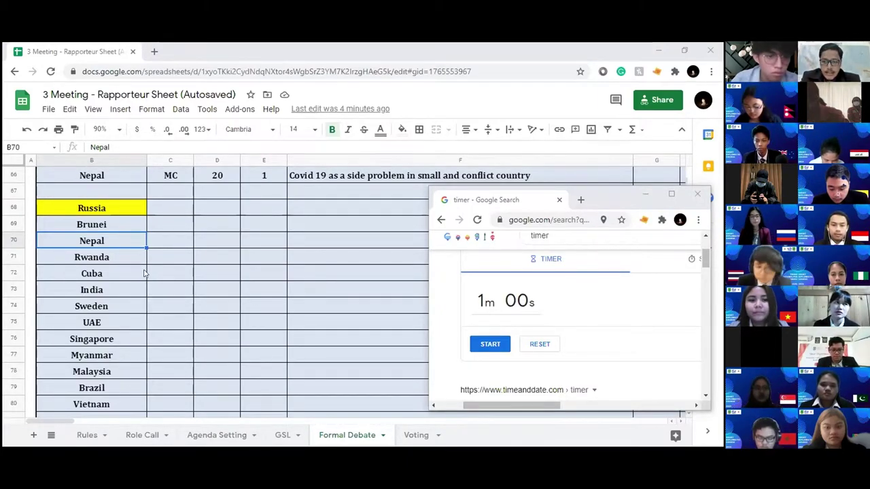
{"action": "double_click", "coordinate": [116, 254]}
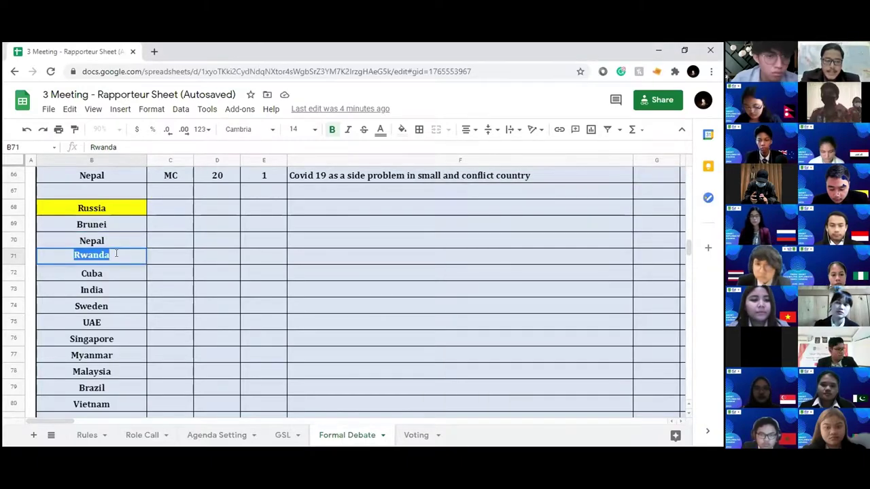
{"action": "type", "text": "Timor Leste"}
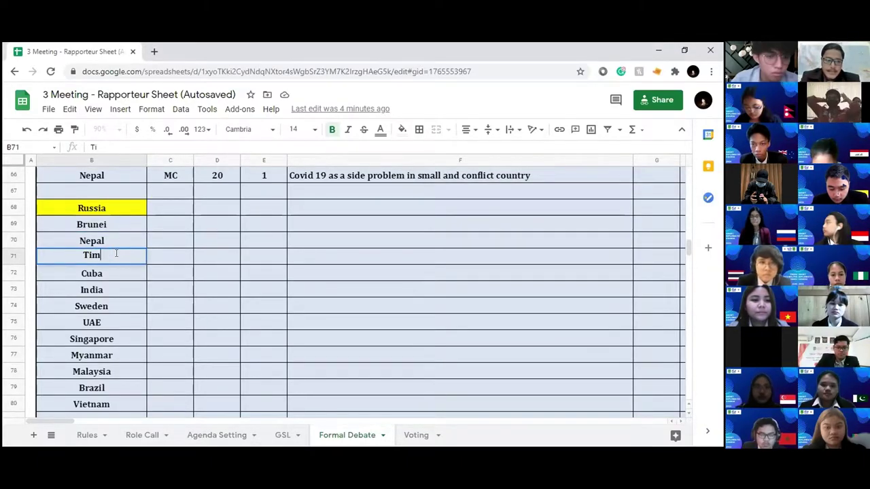
{"action": "left_click", "coordinate": [176, 273]}
Bring the one-minute Google timer window back in front of the spreadsheet
{"action": "key", "text": "alt+Tab"}
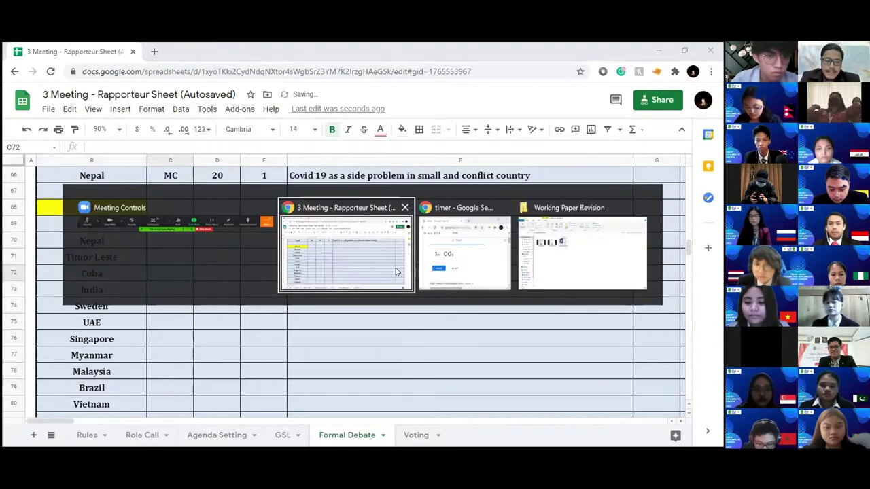
{"action": "left_click", "coordinate": [484, 268]}
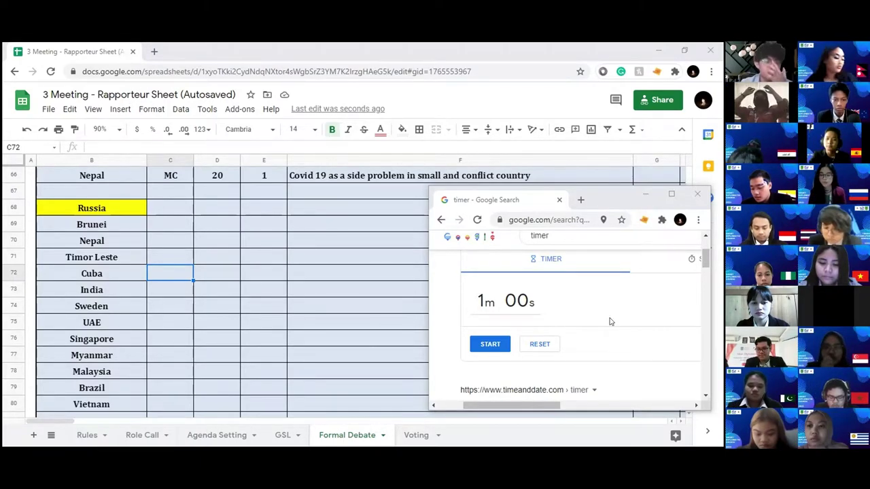
{"action": "left_click", "coordinate": [594, 304]}
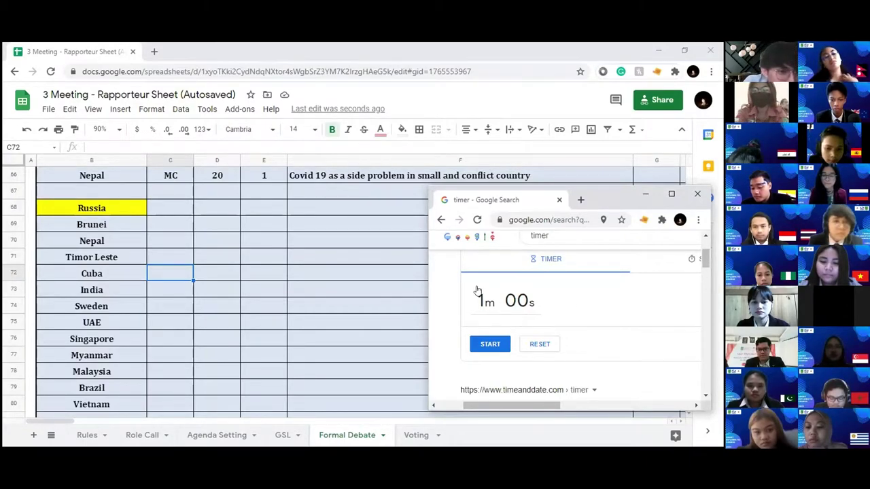
{"action": "left_click", "coordinate": [270, 136]}
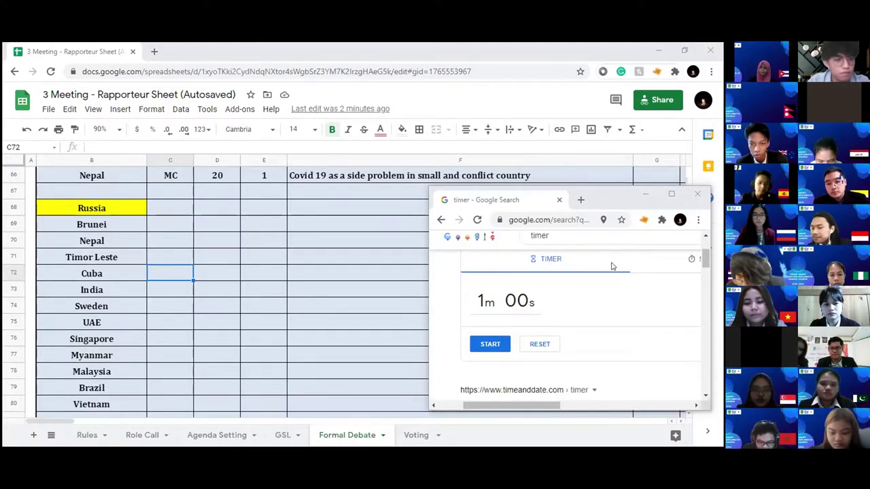
Time India's speech with the one-minute timer, reset it, and start the countdown for Sweden
{"action": "left_click", "coordinate": [618, 311]}
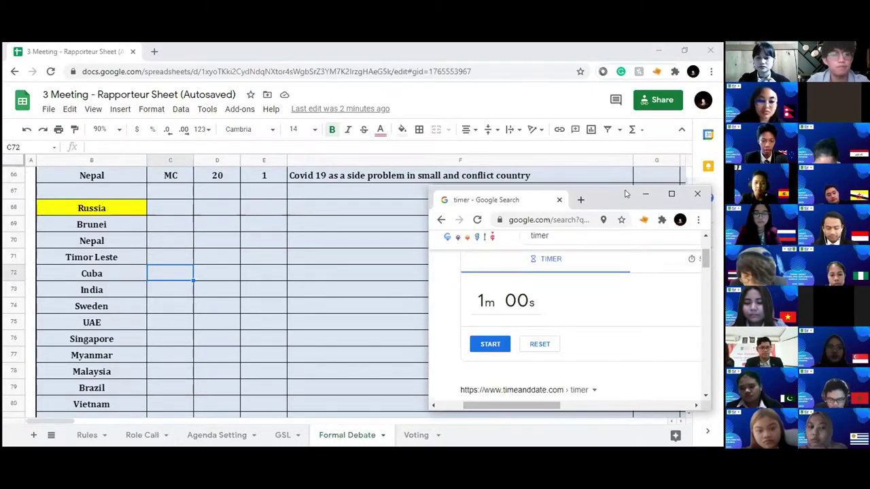
{"action": "left_click", "coordinate": [502, 341]}
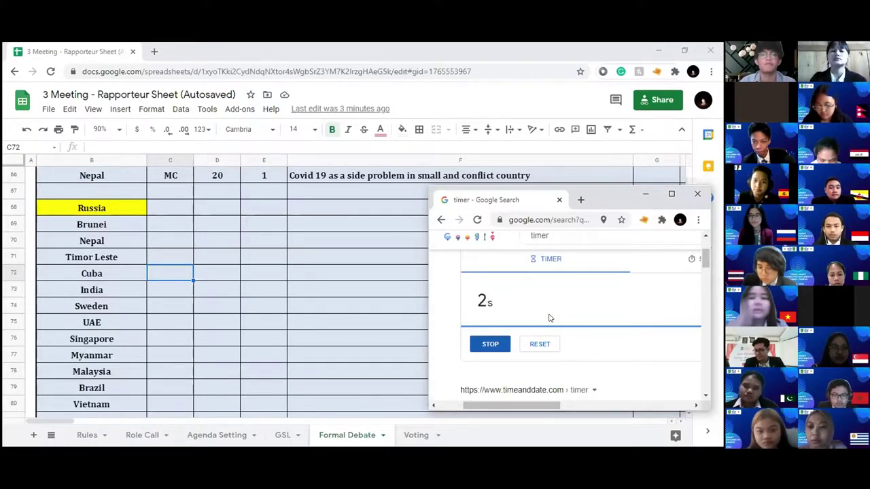
{"action": "left_click", "coordinate": [544, 341]}
{"action": "left_click", "coordinate": [478, 344]}
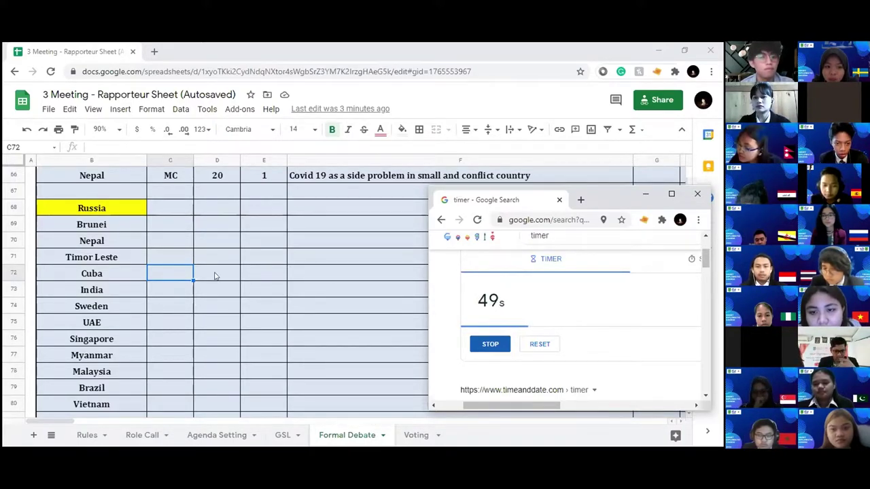
Fill the Timor Leste and Cuba cells B71:B72 with a brick-red colour and return to the running timer
{"action": "left_click", "coordinate": [124, 257]}
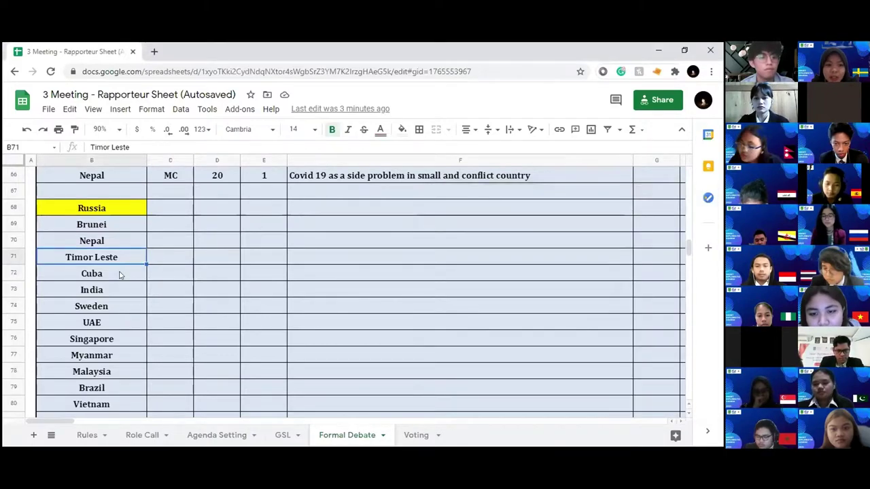
{"action": "left_click", "coordinate": [120, 274], "text": "shift"}
{"action": "left_click", "coordinate": [402, 130]}
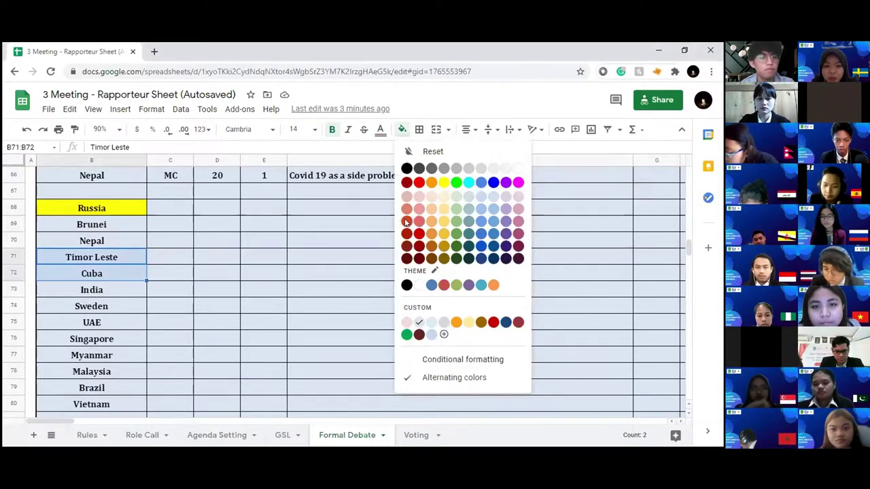
{"action": "left_click", "coordinate": [408, 223]}
{"action": "key", "text": "alt+Tab"}
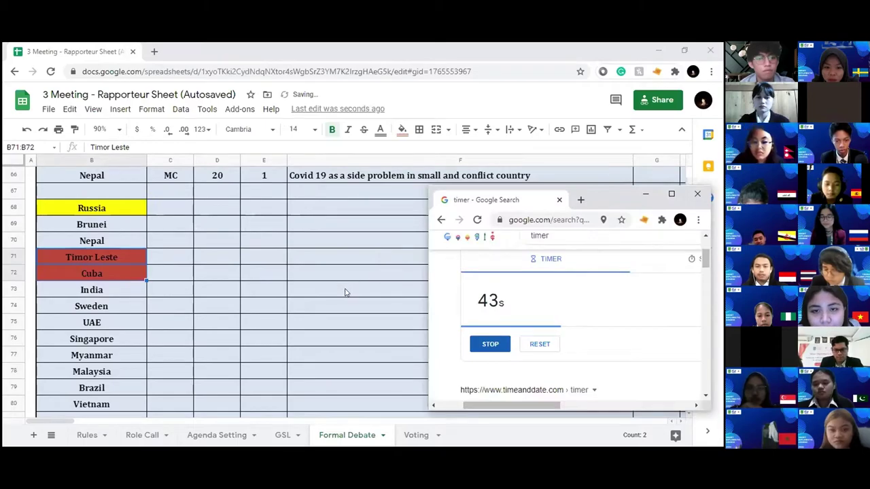
{"action": "left_click", "coordinate": [225, 264]}
{"action": "scroll", "coordinate": [225, 267], "scroll_direction": "down", "scroll_amount": 2}
{"action": "key", "text": "alt+Tab"}
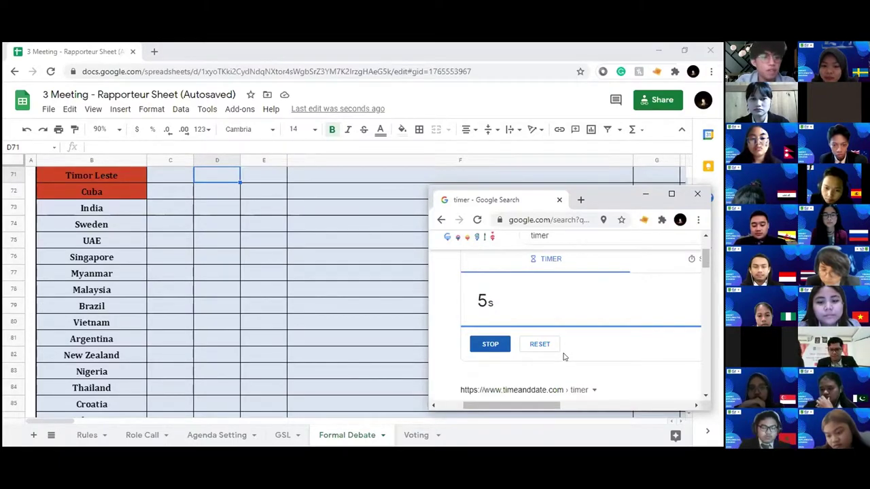
Reset the timer after Sweden's turn and time the UAE and Singapore speeches, resetting to 1m 00s after each
{"action": "left_click", "coordinate": [540, 344]}
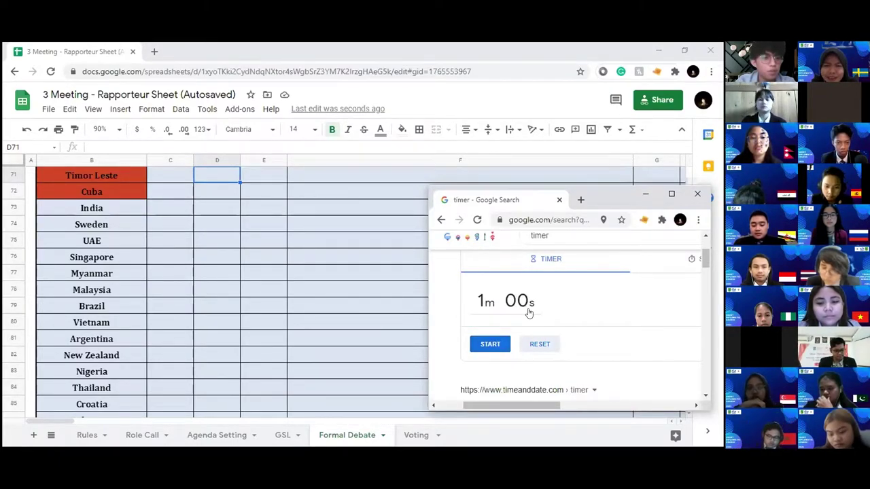
{"action": "left_click", "coordinate": [495, 344]}
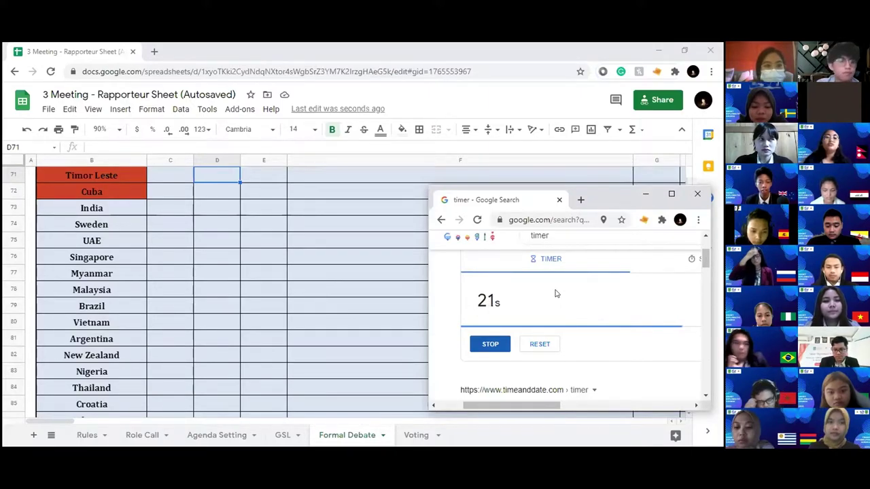
{"action": "left_click", "coordinate": [539, 344]}
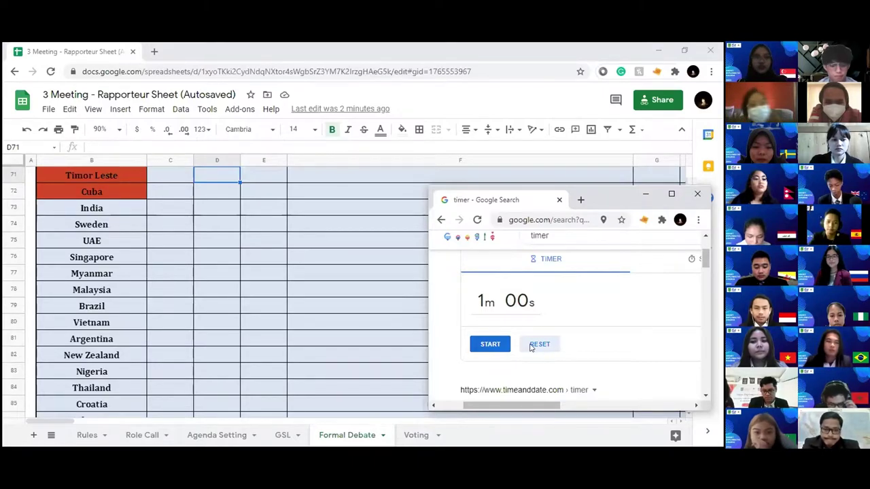
{"action": "left_click", "coordinate": [491, 345]}
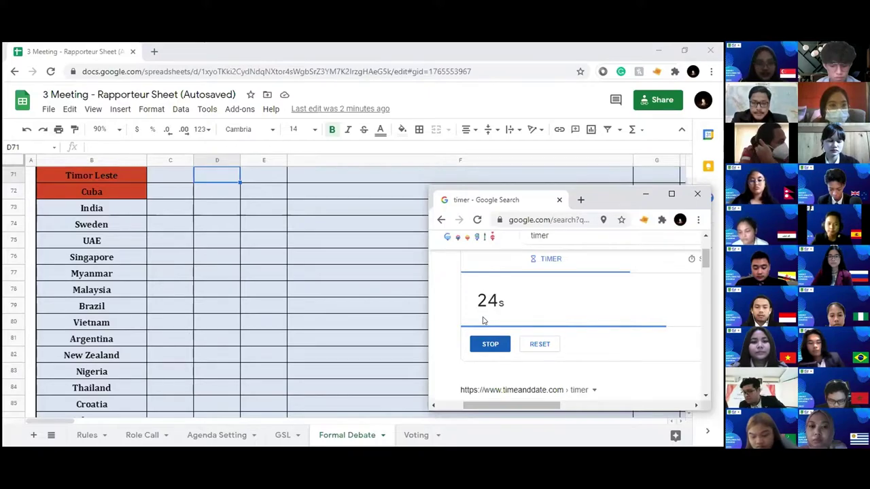
{"action": "left_click", "coordinate": [540, 344]}
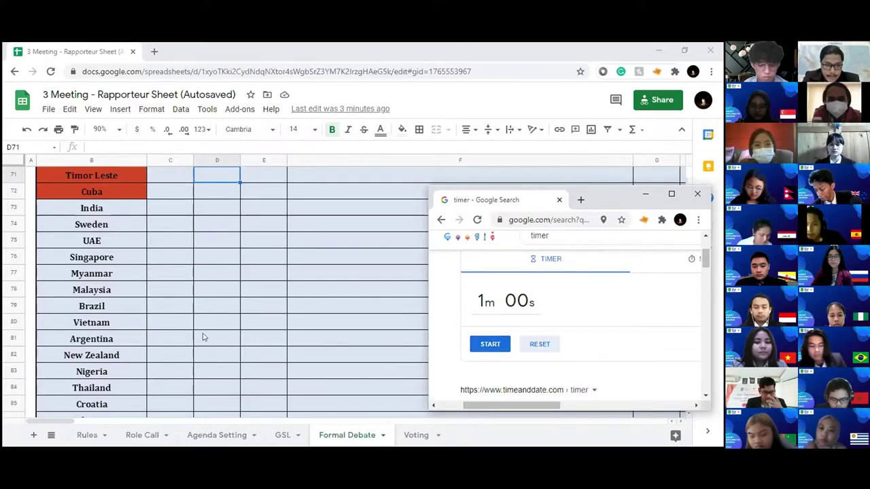
Fill the Myanmar cell B77 with a light salmon-red colour and bring the timer window back in front
{"action": "left_click", "coordinate": [125, 273]}
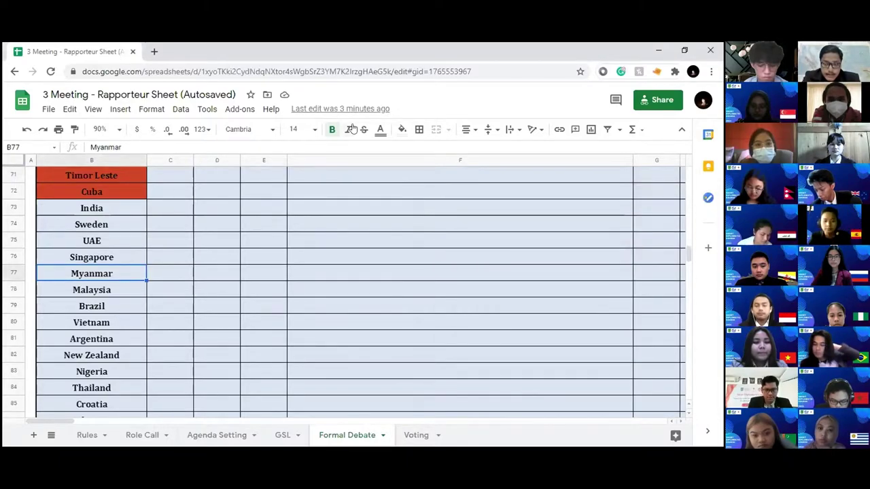
{"action": "left_click", "coordinate": [401, 129]}
{"action": "left_click", "coordinate": [404, 215]}
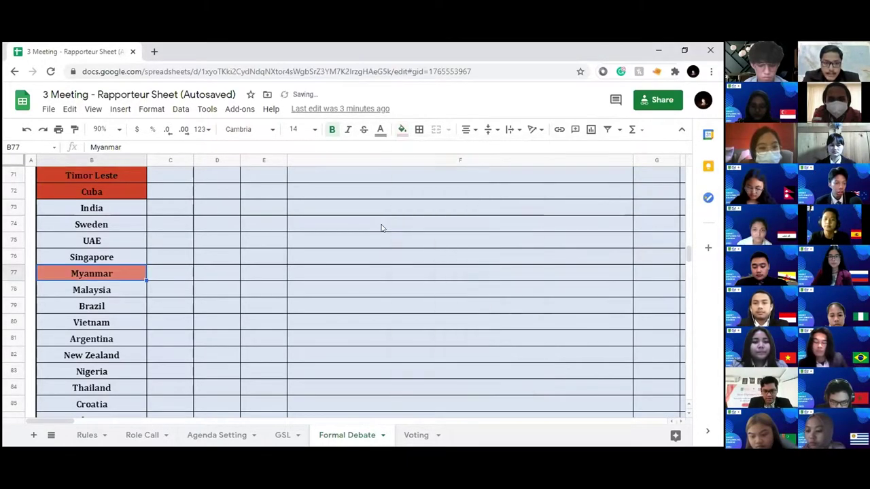
{"action": "scroll", "coordinate": [126, 309], "scroll_direction": "down", "scroll_amount": 1}
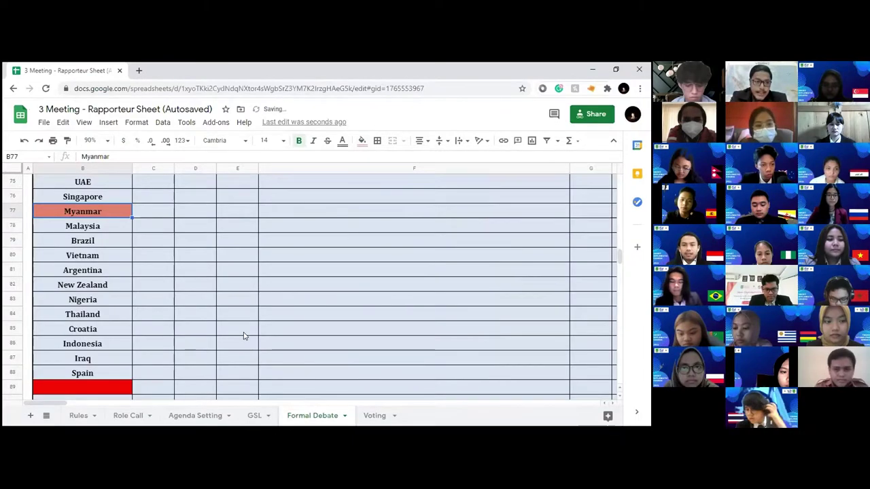
{"action": "key", "text": "alt+Tab"}
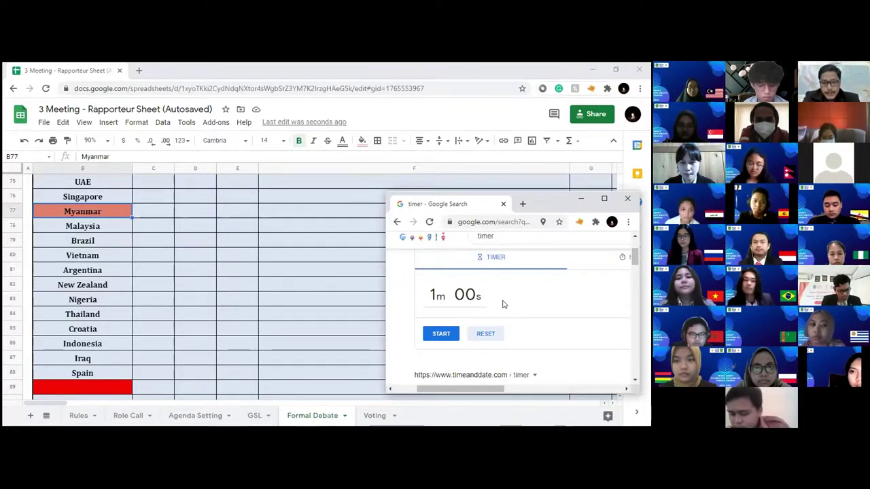
Time the Malaysia and Brazil speeches with the one-minute countdown, resetting it after each
{"action": "left_click", "coordinate": [441, 335]}
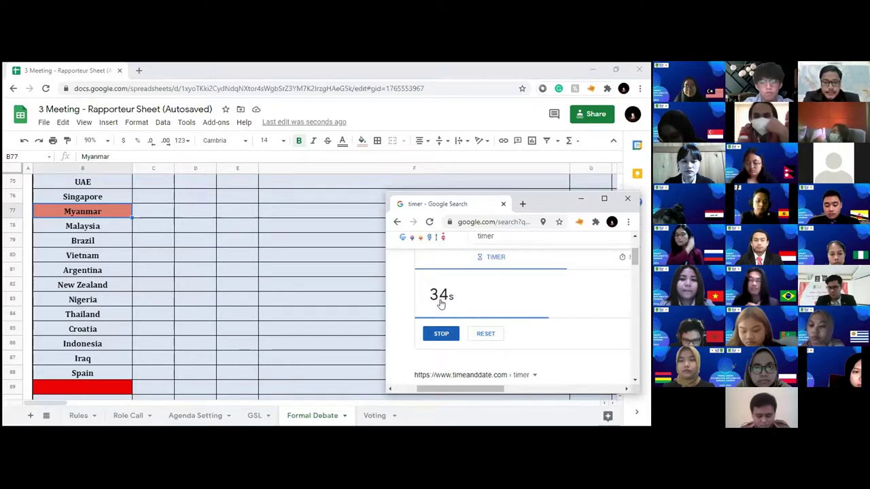
{"action": "left_click", "coordinate": [485, 333]}
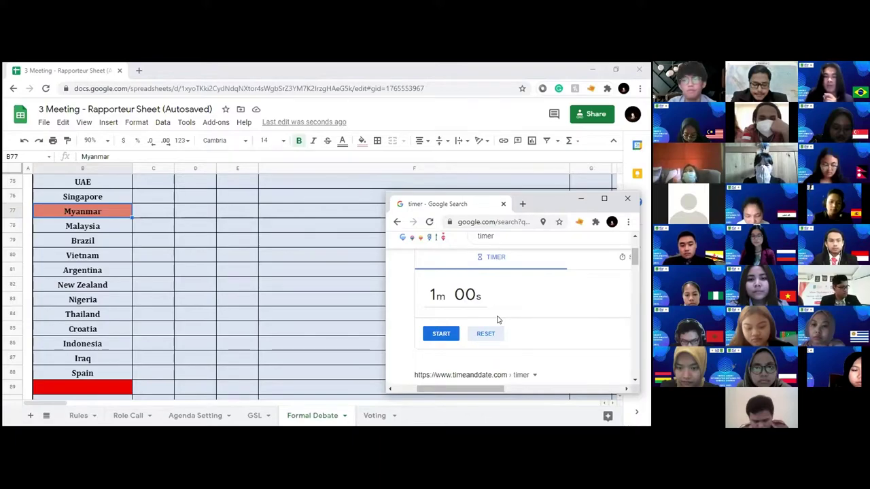
{"action": "left_click", "coordinate": [455, 334]}
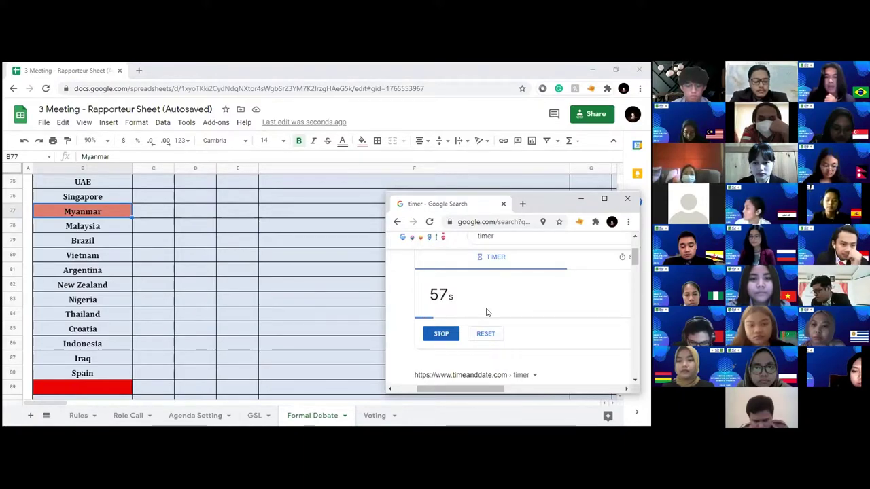
{"action": "right_click", "coordinate": [486, 312]}
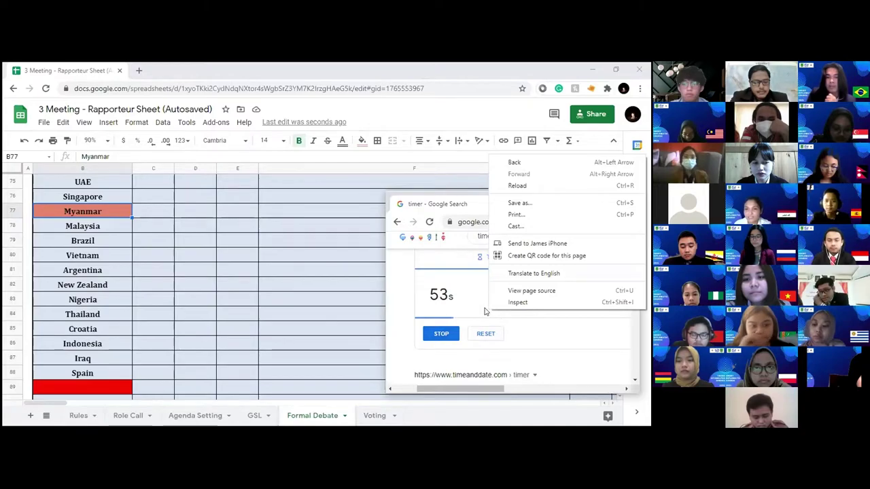
{"action": "left_click", "coordinate": [469, 301]}
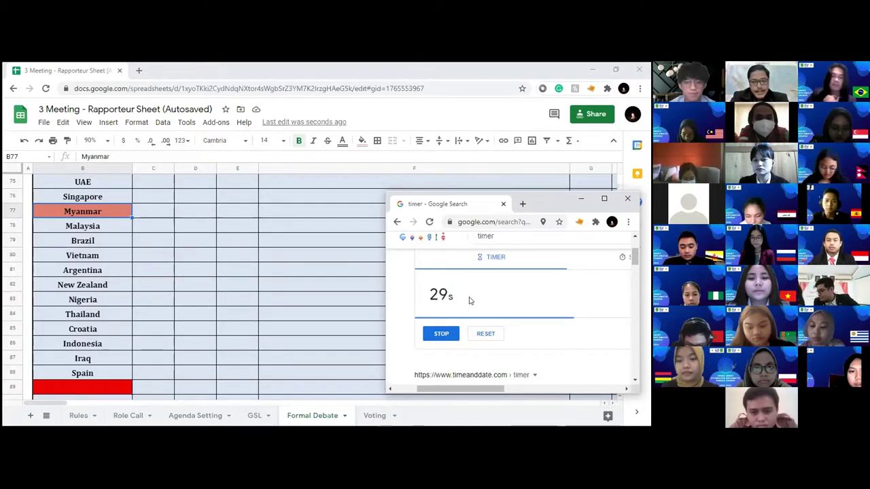
{"action": "left_click", "coordinate": [486, 334]}
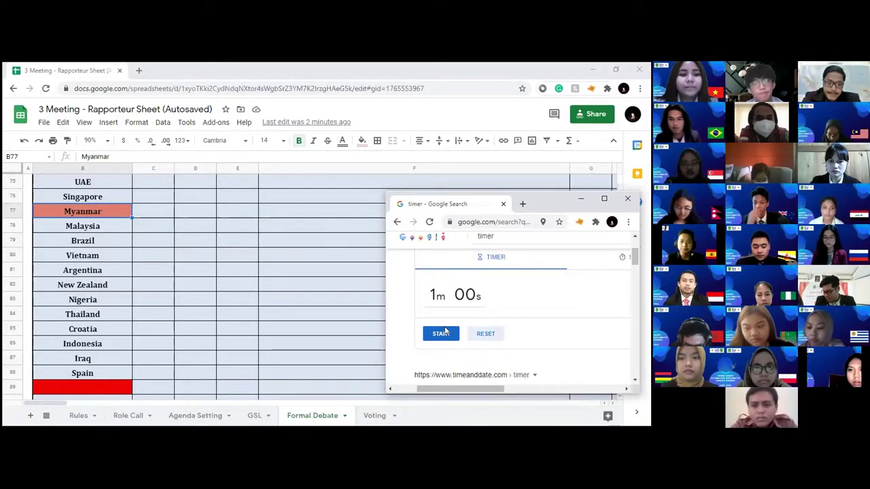
Run the one-minute timer for Vietnam and Argentina, stopping it when Argentina finishes and resetting it after each turn
{"action": "left_click", "coordinate": [445, 333]}
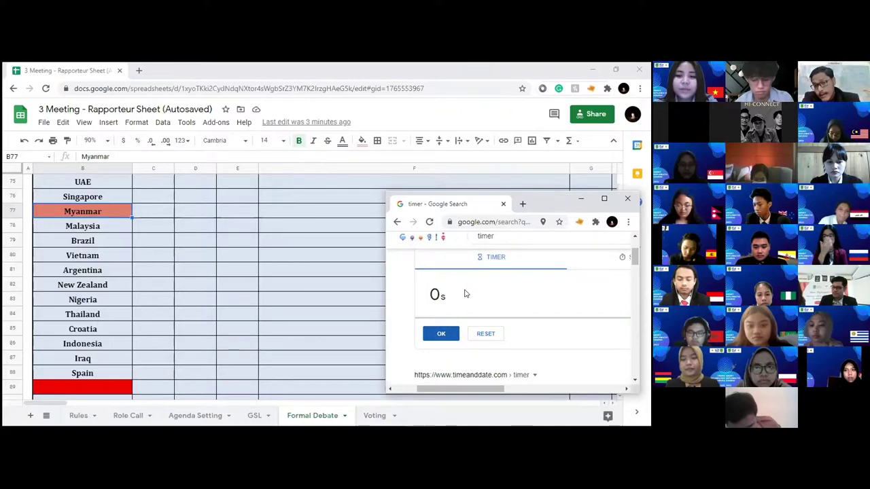
{"action": "left_click", "coordinate": [487, 334]}
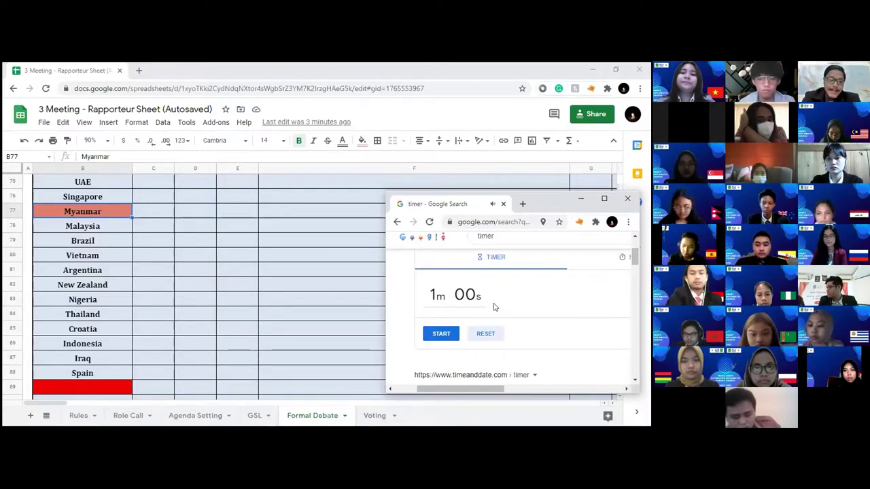
{"action": "left_click", "coordinate": [440, 334]}
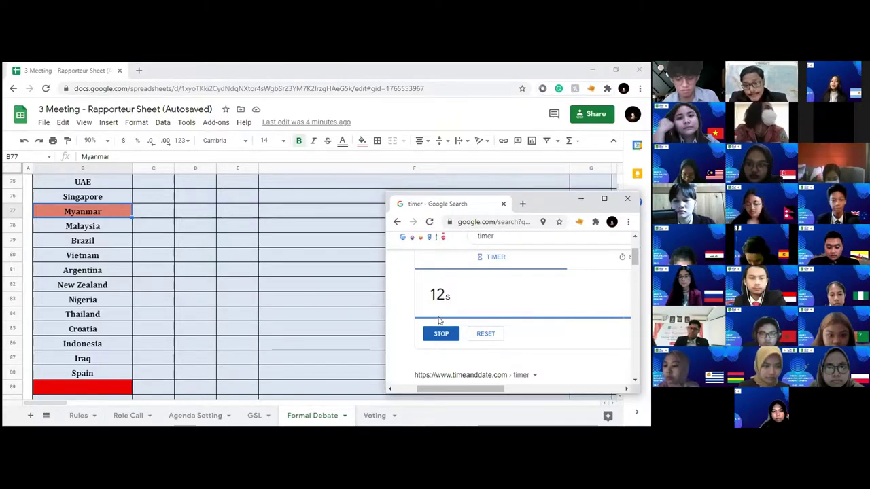
{"action": "left_click", "coordinate": [441, 335]}
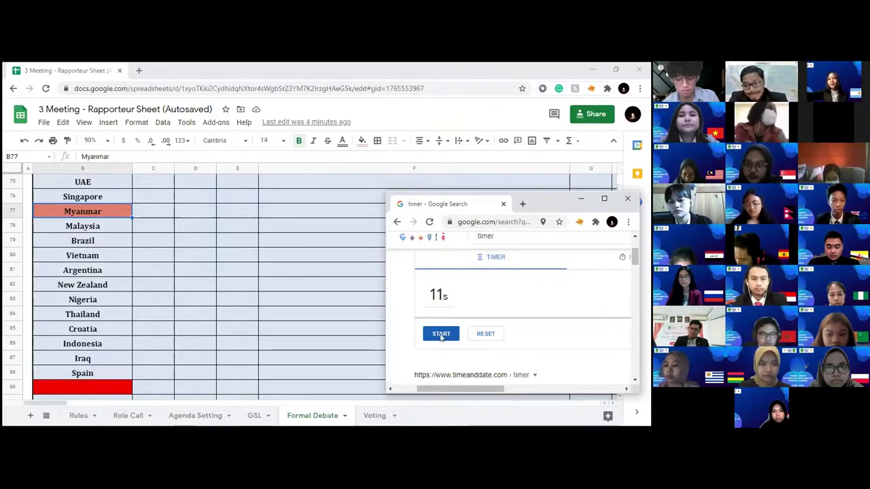
{"action": "left_click", "coordinate": [491, 334]}
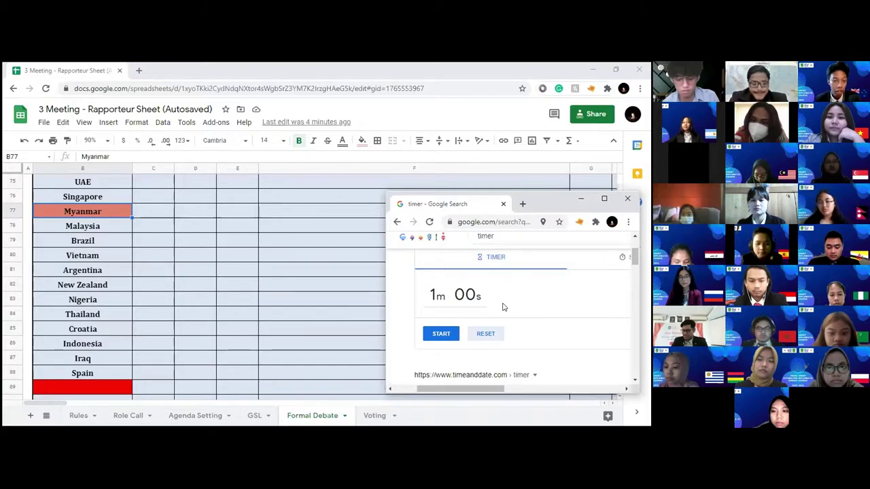
Time the New Zealand, Nigeria and Thailand speeches, resetting the countdown to 1m 00s after each one
{"action": "left_click", "coordinate": [437, 336]}
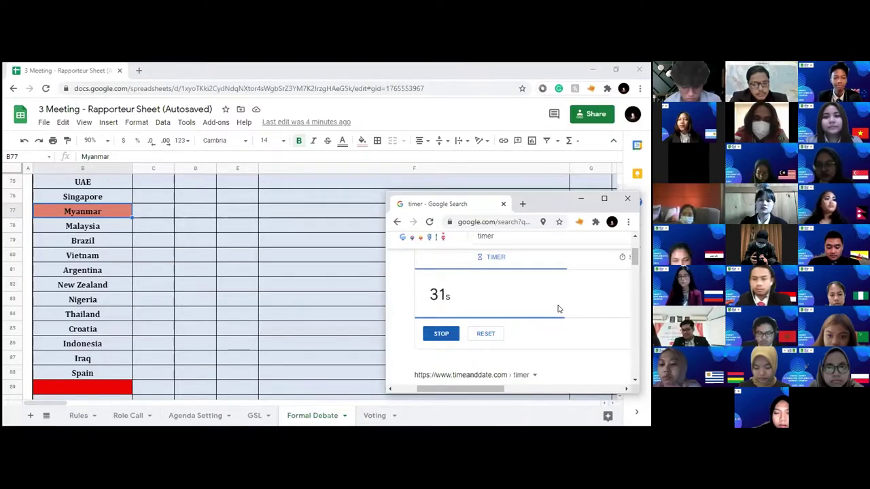
{"action": "left_click", "coordinate": [485, 333]}
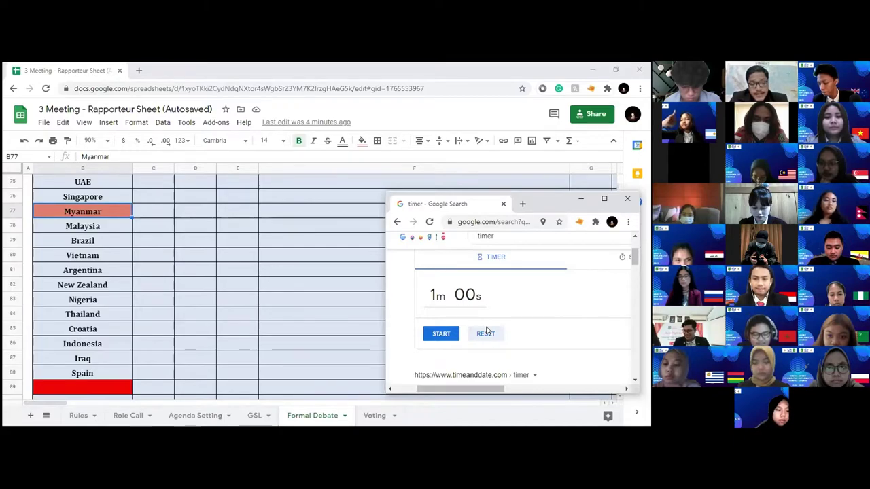
{"action": "left_click", "coordinate": [435, 333]}
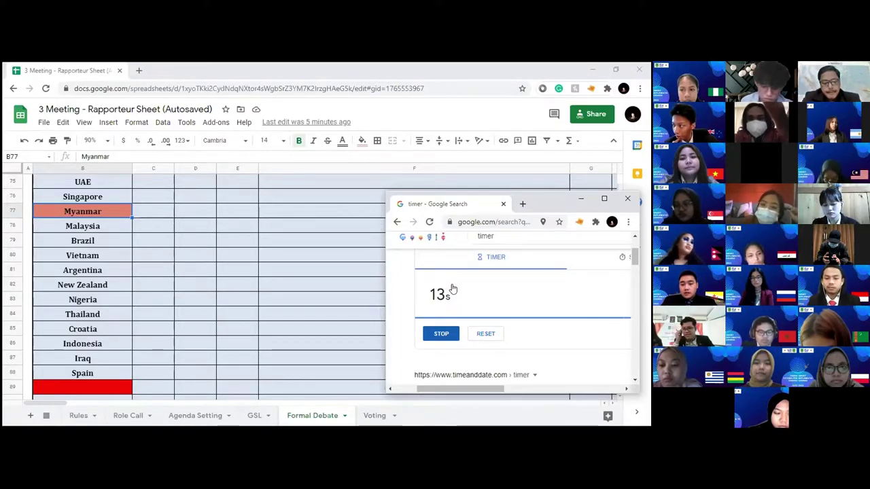
{"action": "left_click", "coordinate": [485, 334]}
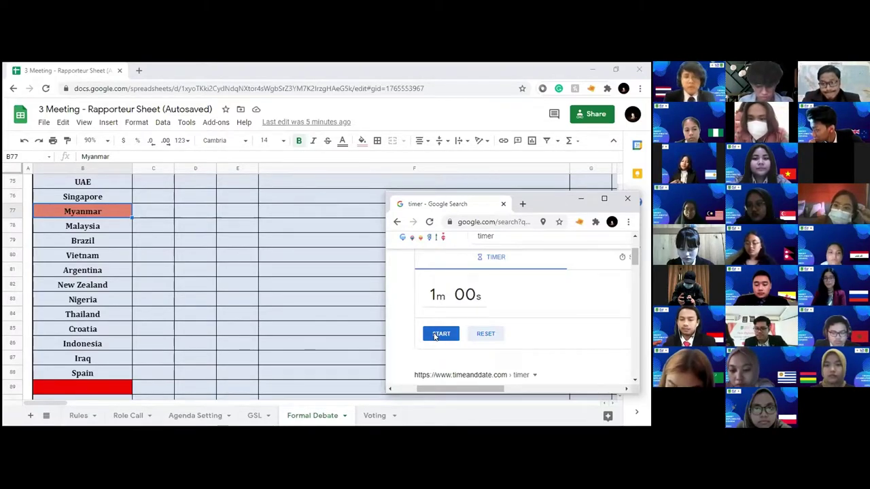
{"action": "left_click", "coordinate": [440, 334]}
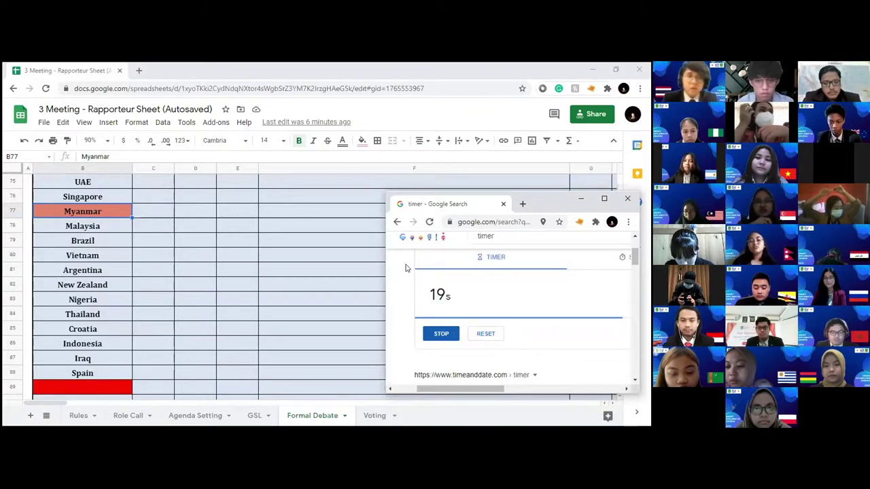
{"action": "left_click", "coordinate": [486, 335]}
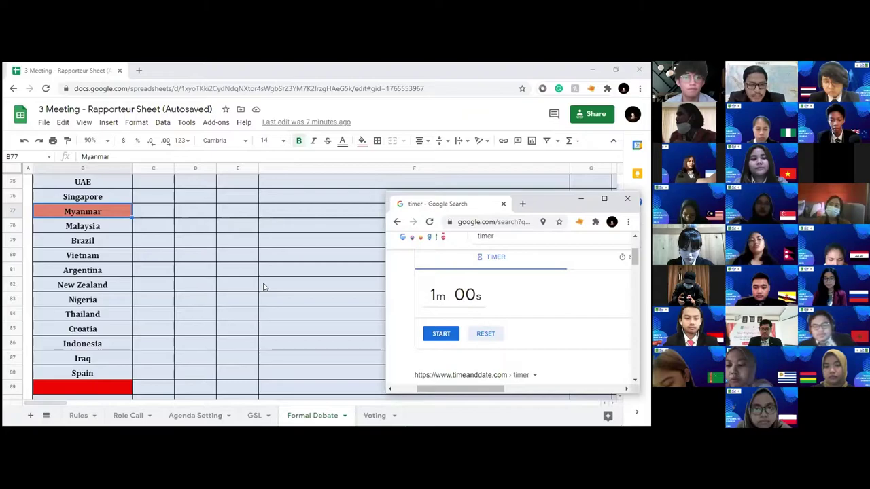
Fill the Croatia cell B85 with the same light salmon-red colour as Myanmar
{"action": "left_click", "coordinate": [120, 331]}
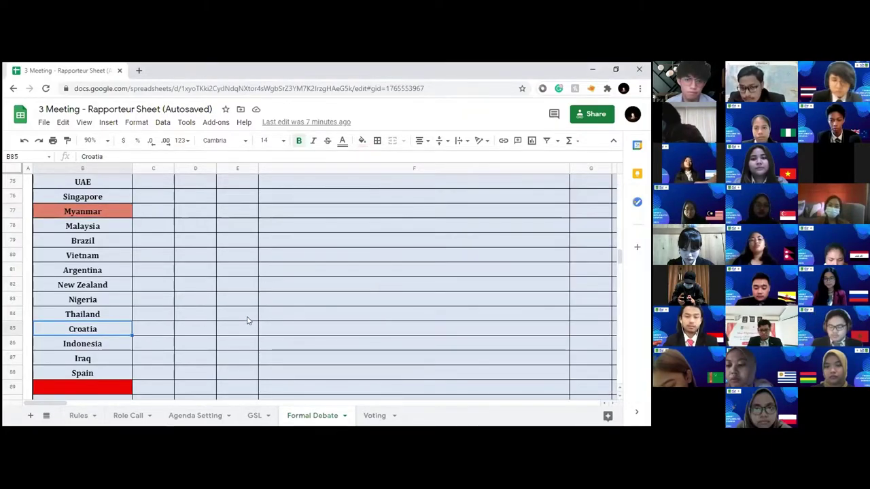
{"action": "left_click", "coordinate": [362, 140]}
{"action": "left_click", "coordinate": [365, 212]}
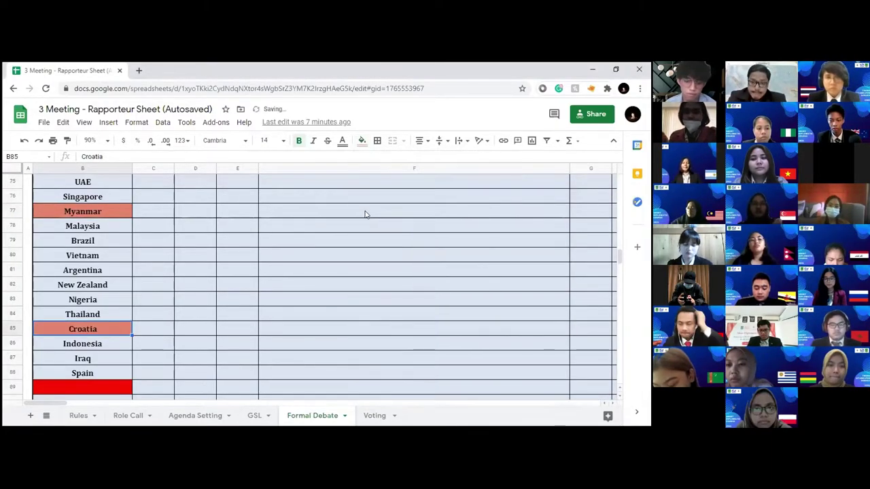
Time the Indonesia and Iraq speeches with the one-minute countdown, stopping it when Iraq finishes and resetting it after each turn
{"action": "key", "text": "alt+Tab"}
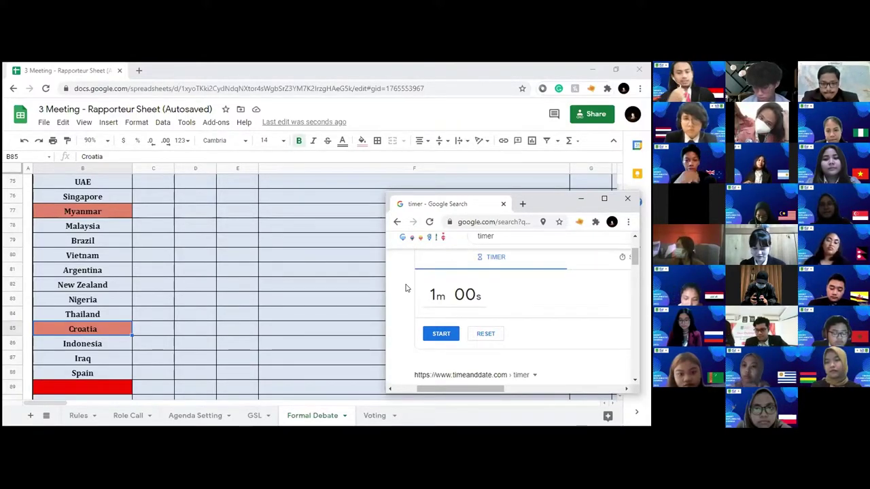
{"action": "left_click", "coordinate": [437, 334]}
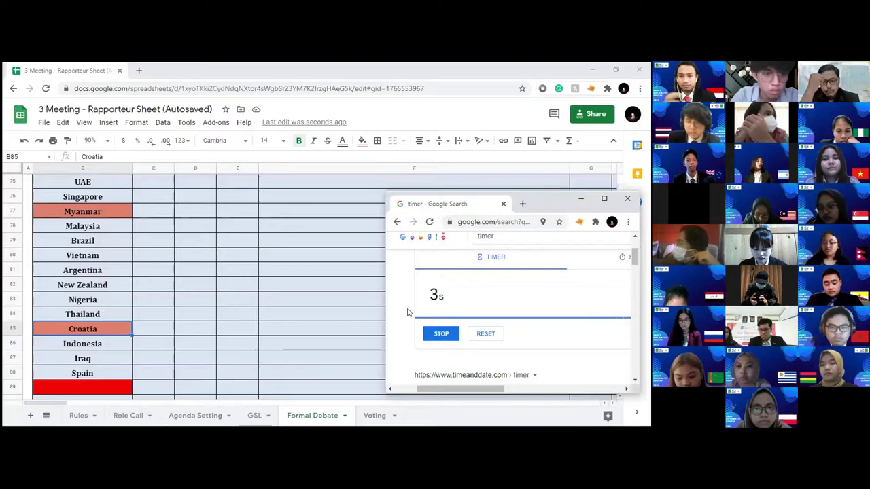
{"action": "left_click", "coordinate": [485, 333]}
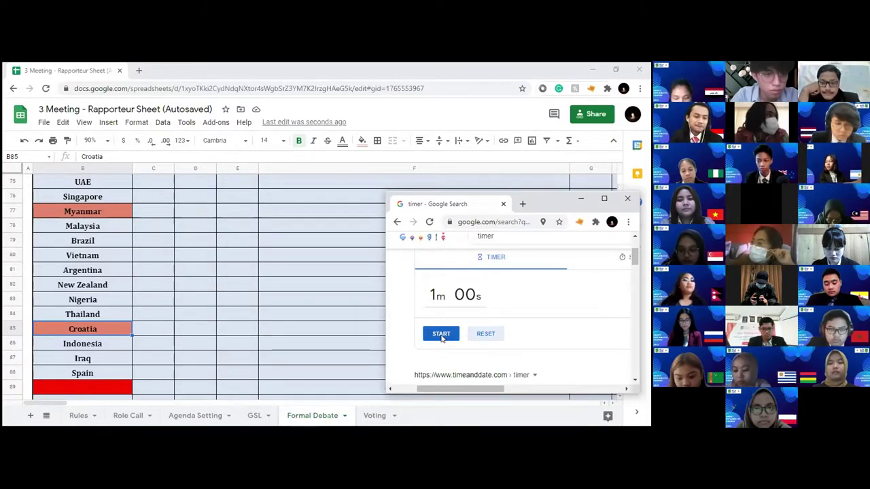
{"action": "left_click", "coordinate": [441, 335]}
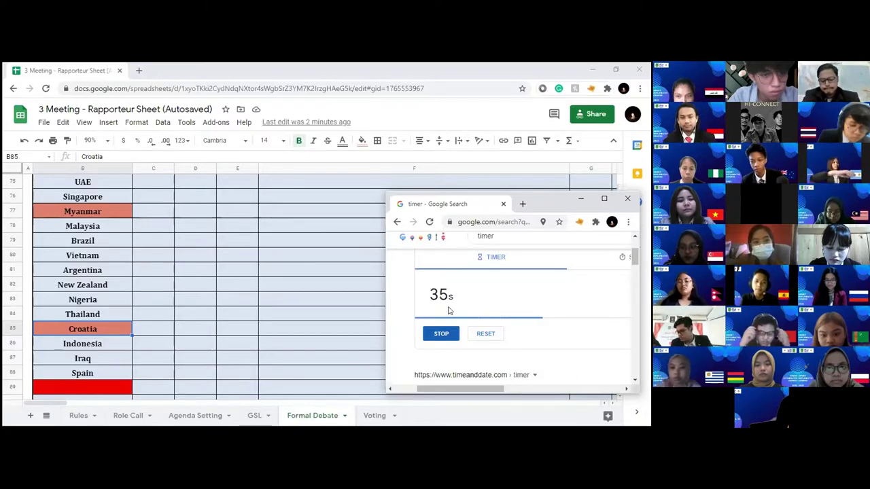
{"action": "left_click", "coordinate": [443, 333]}
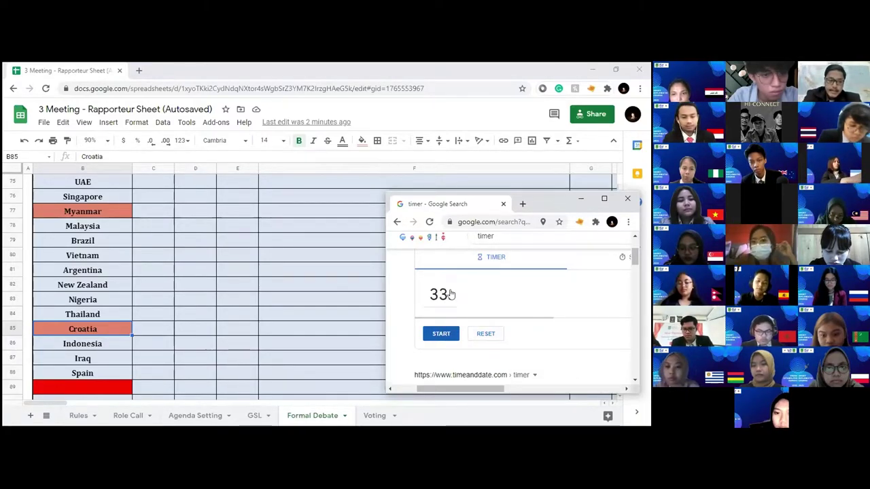
{"action": "left_click", "coordinate": [484, 333]}
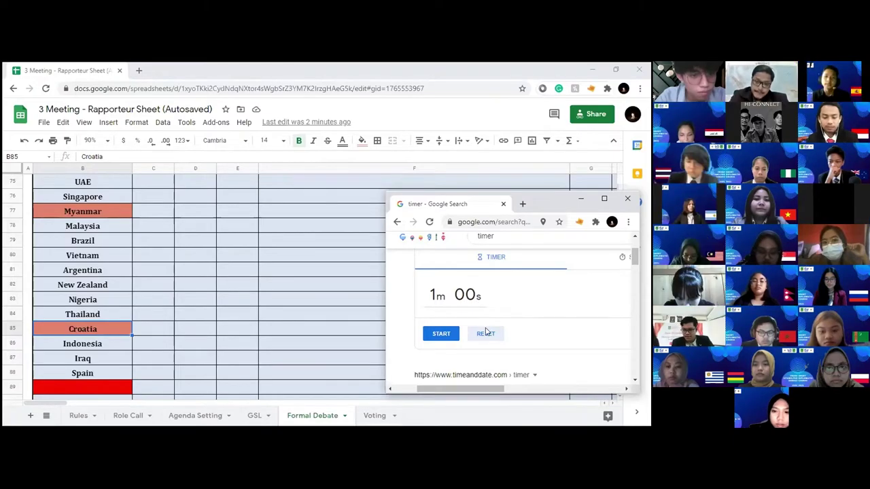
Run the one-minute countdown for Spain, reset it, and return to the empty rows below the Formal Debate speakers list
{"action": "left_click", "coordinate": [451, 333]}
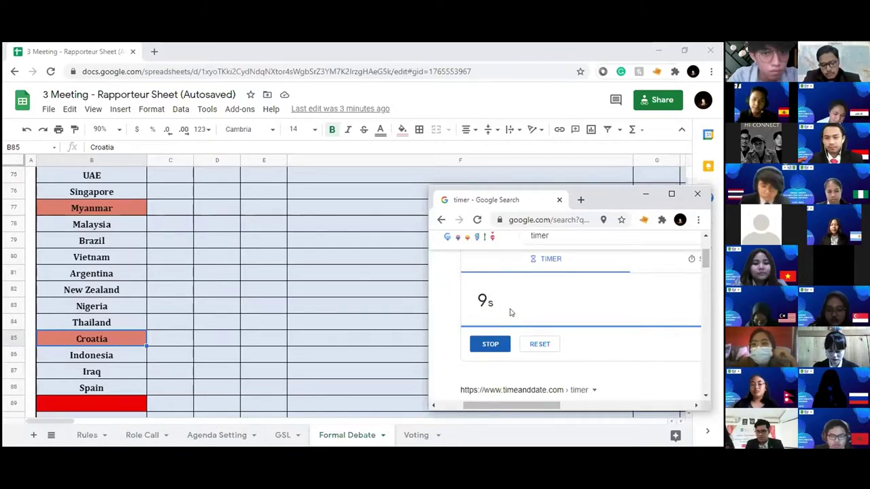
{"action": "left_click", "coordinate": [537, 342]}
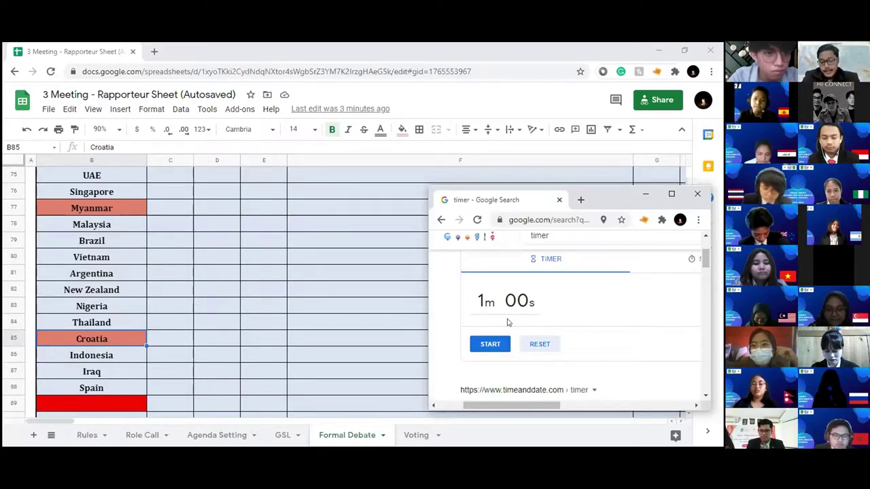
{"action": "left_click", "coordinate": [313, 307]}
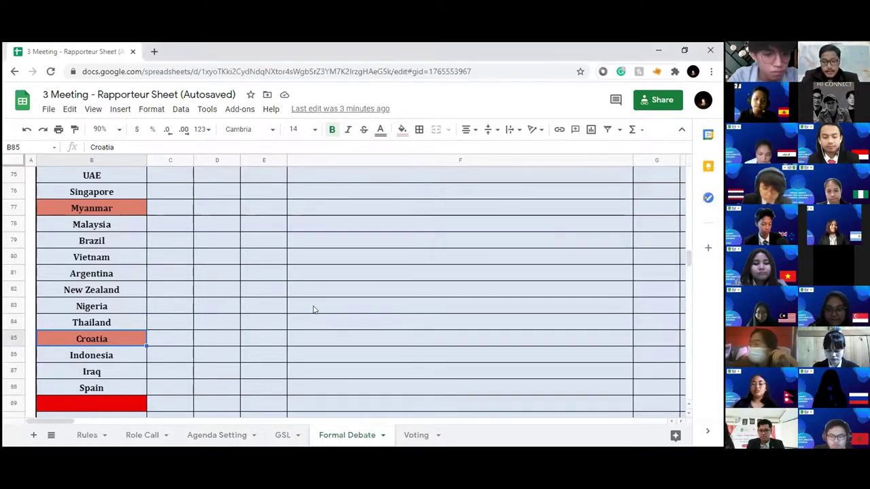
{"action": "scroll", "coordinate": [313, 307], "scroll_direction": "down", "scroll_amount": 2}
{"action": "scroll", "coordinate": [314, 310], "scroll_direction": "down", "scroll_amount": 1}
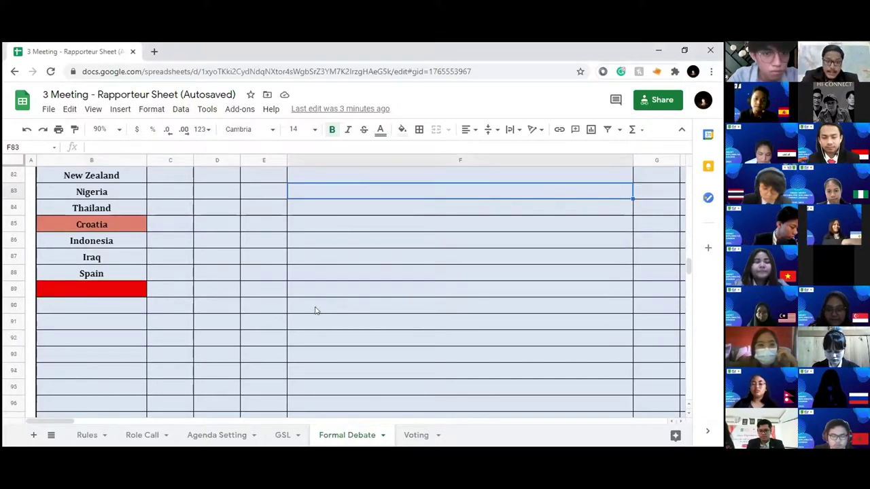
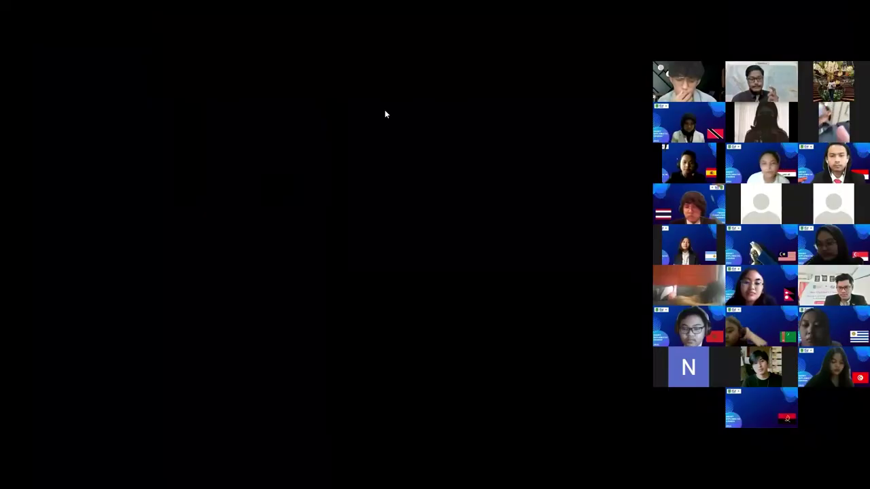
Bring back the rapporteur spreadsheet and examine the attendance totals, vote thresholds and caucus limits on the Rules sheet
{"action": "key", "text": "alt+Tab"}
{"action": "key", "text": "alt+Tab"}
{"action": "key", "text": "alt+Tab"}
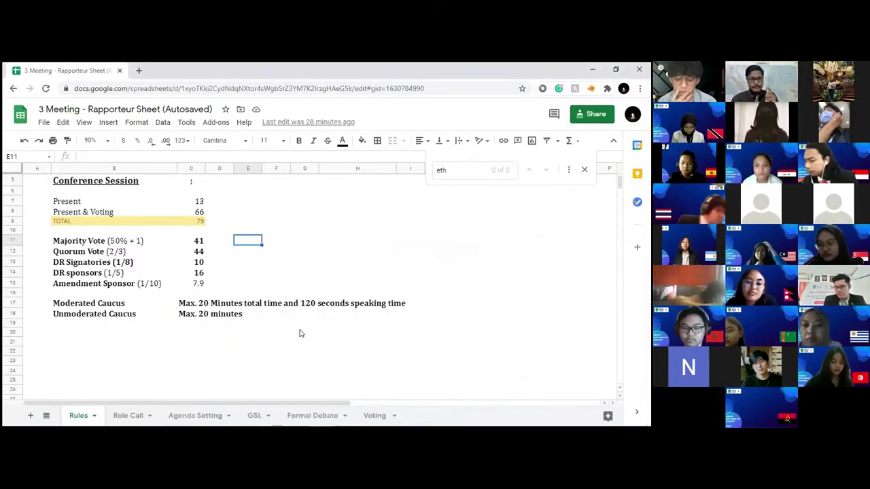
{"action": "left_click", "coordinate": [361, 352]}
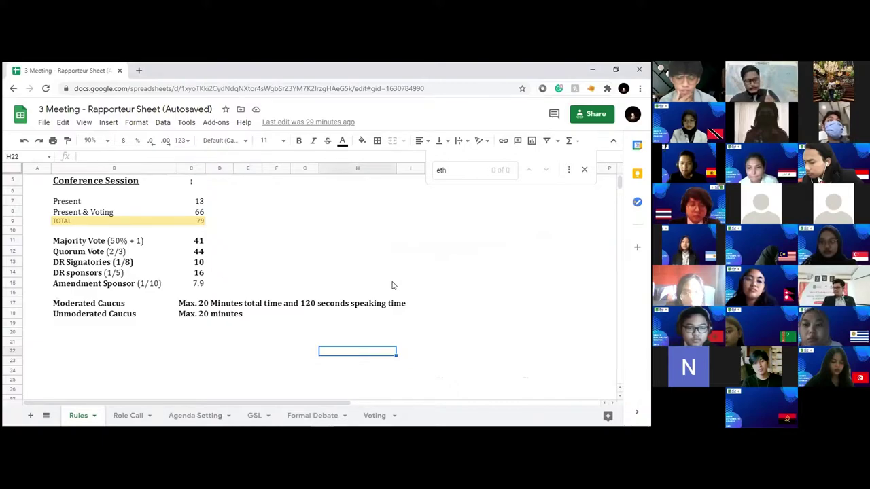
{"action": "left_click", "coordinate": [190, 243]}
{"action": "left_click", "coordinate": [245, 243]}
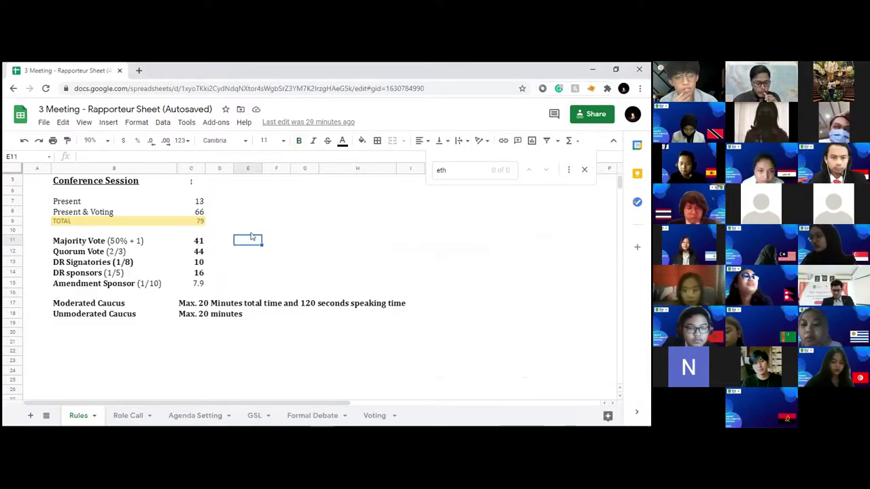
{"action": "left_click", "coordinate": [250, 233]}
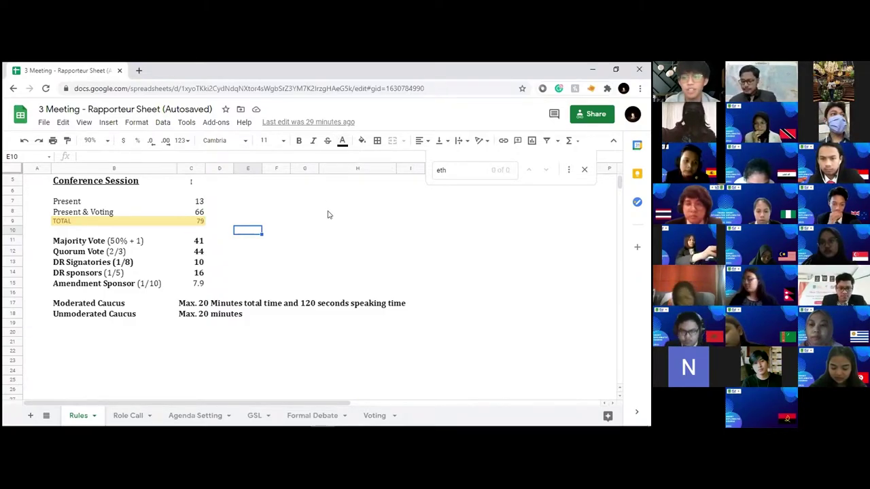
Dismiss the leftover search on the Formal Debate sheet and enter China in B90, below the red divider row
{"action": "left_click", "coordinate": [305, 416]}
{"action": "scroll", "coordinate": [275, 339], "scroll_direction": "down", "scroll_amount": 5}
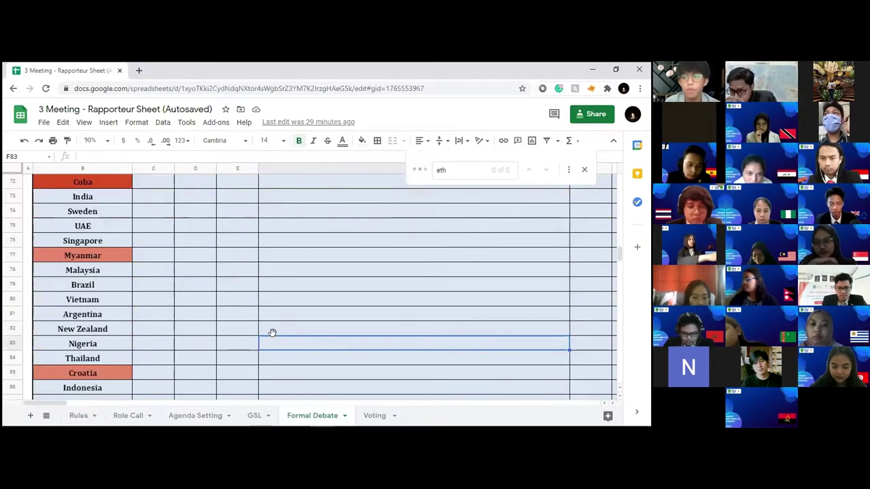
{"action": "scroll", "coordinate": [272, 332], "scroll_direction": "down", "scroll_amount": 3}
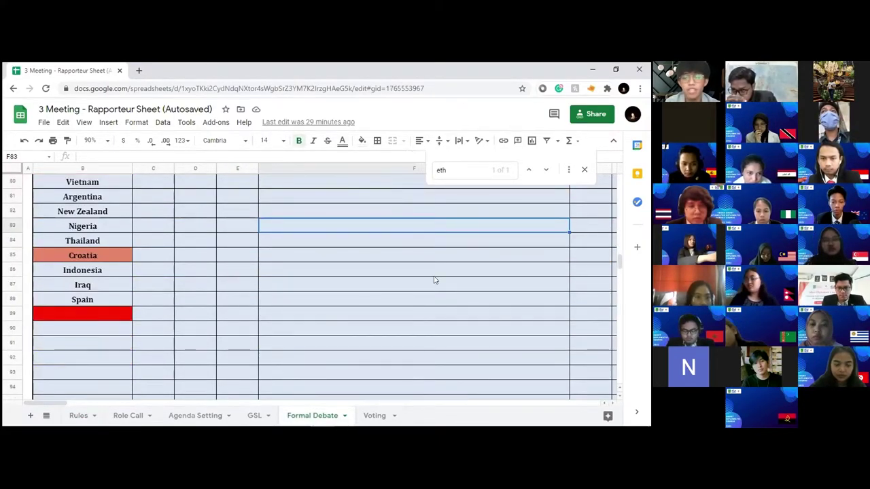
{"action": "key", "text": "Escape"}
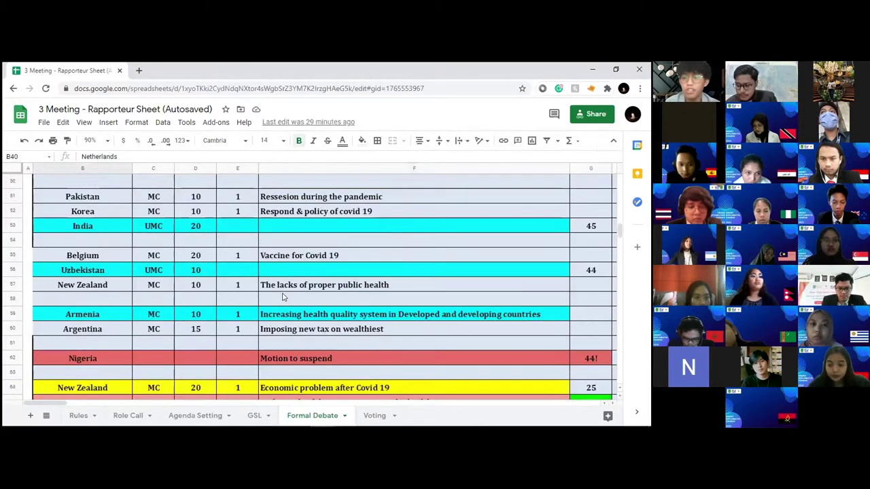
{"action": "scroll", "coordinate": [282, 297], "scroll_direction": "down", "scroll_amount": 13}
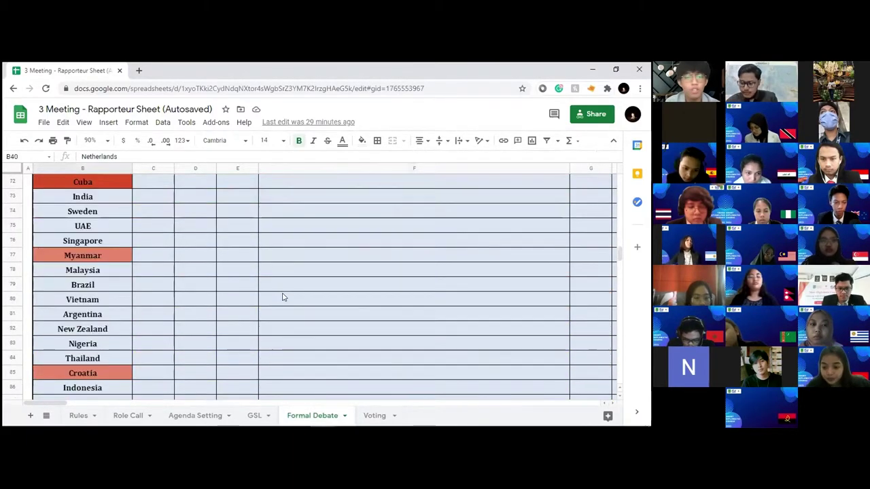
{"action": "left_click", "coordinate": [104, 198]}
{"action": "scroll", "coordinate": [129, 213], "scroll_direction": "up", "scroll_amount": 1}
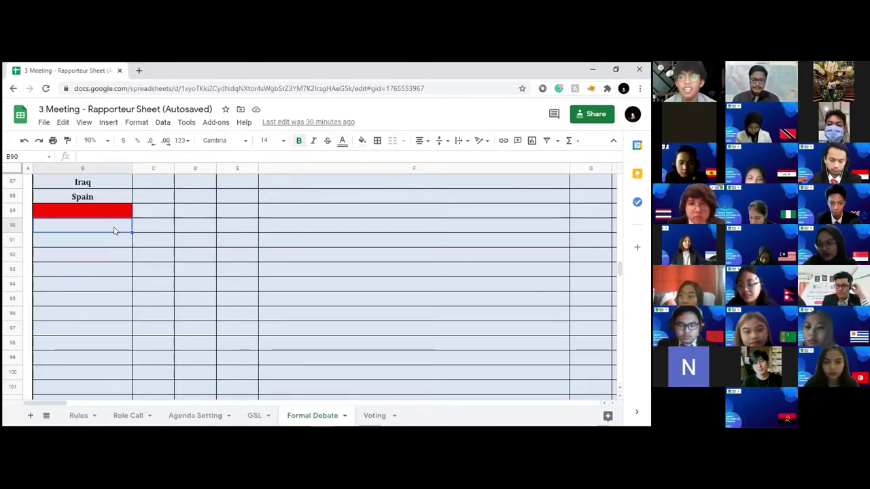
{"action": "double_click", "coordinate": [114, 226]}
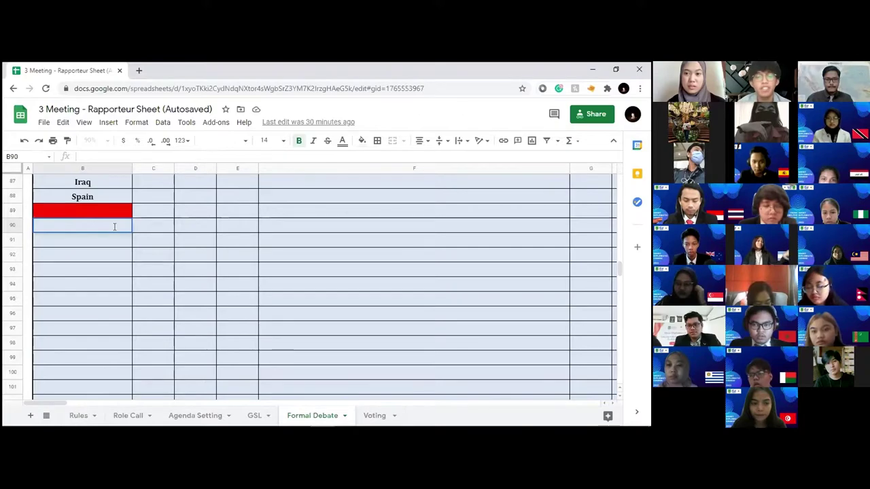
{"action": "type", "text": "China"}
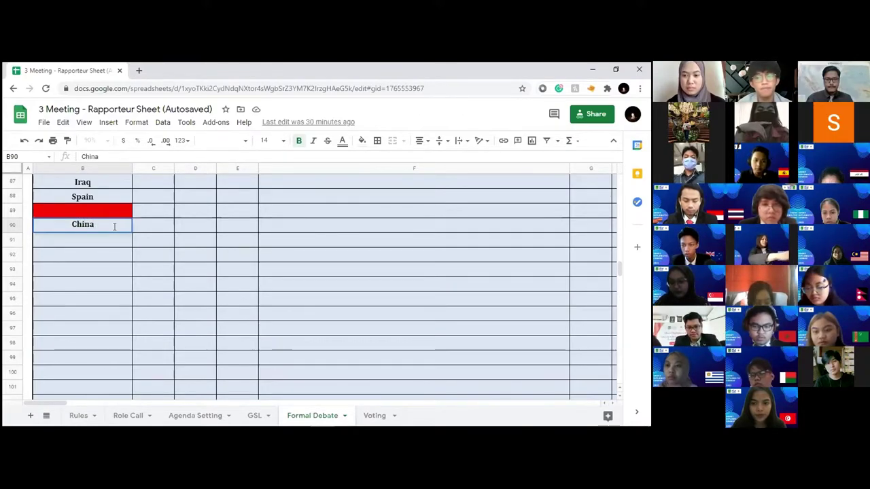
{"action": "key", "text": "Tab"}
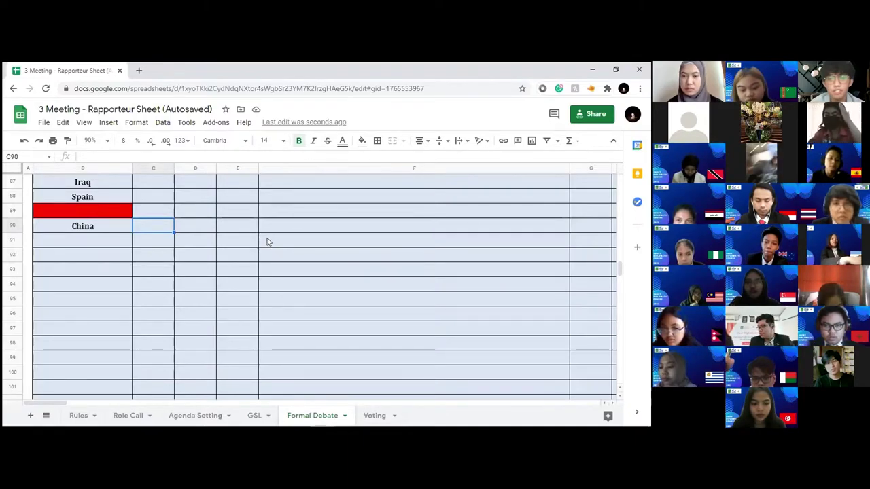
{"action": "double_click", "coordinate": [155, 228]}
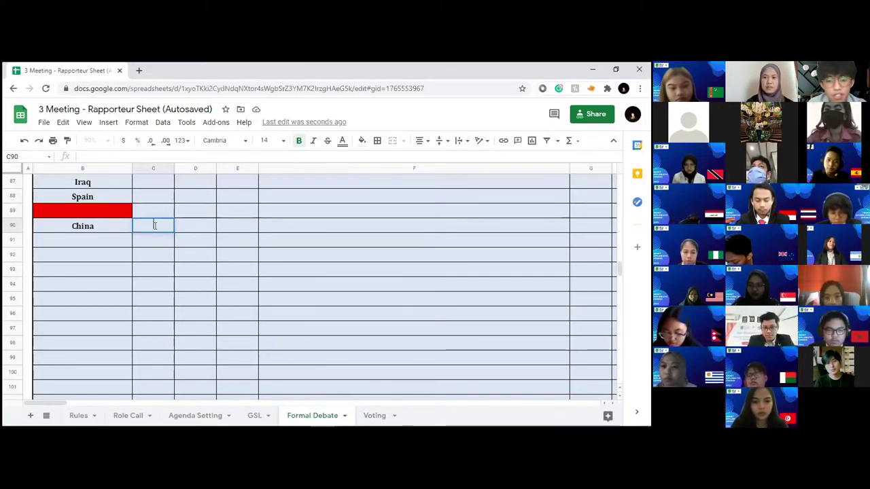
{"action": "type", "text": "MC\\"}
{"action": "key", "text": "BackSpace"}
{"action": "key", "text": "BackSpace"}
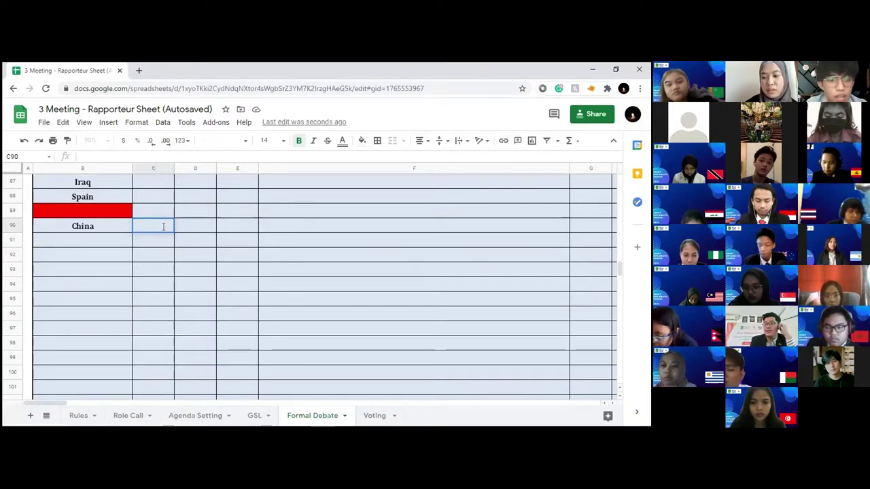
Enter the motion topic "Discussion for China Working Paper" in F90 of China's row
{"action": "left_click", "coordinate": [283, 224]}
{"action": "type", "text": "Discussion"}
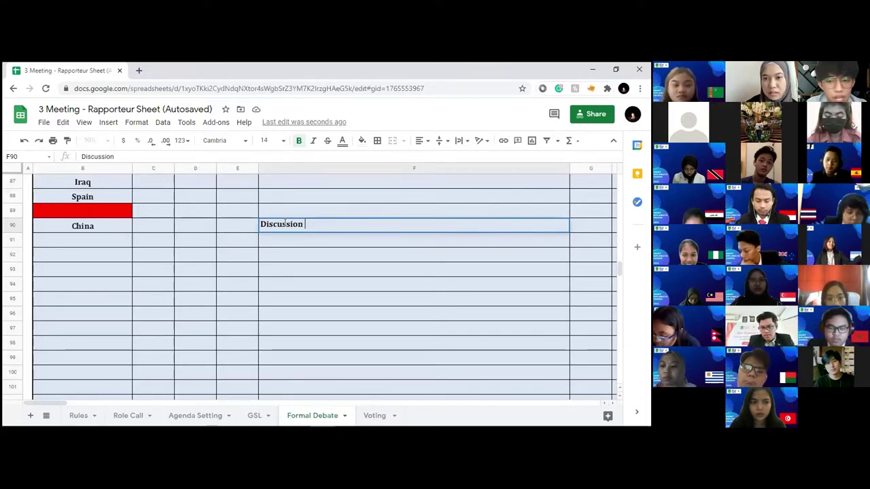
{"action": "type", "text": " for "}
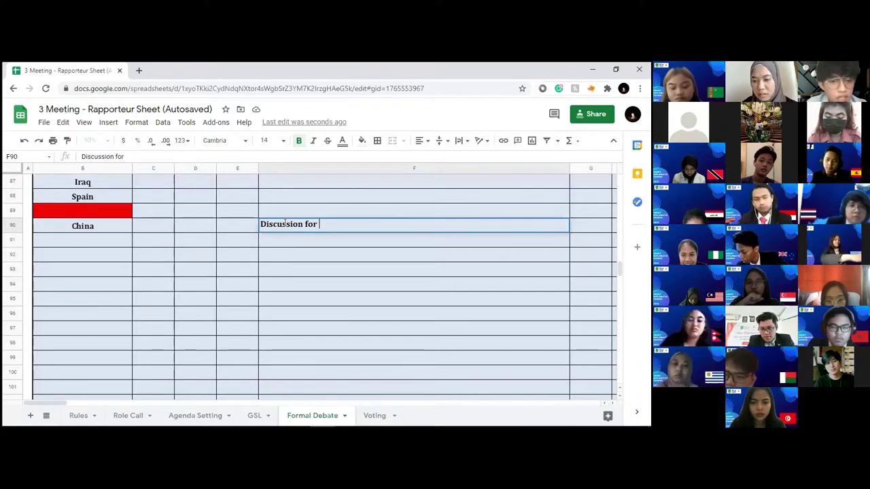
{"action": "type", "text": "Working"}
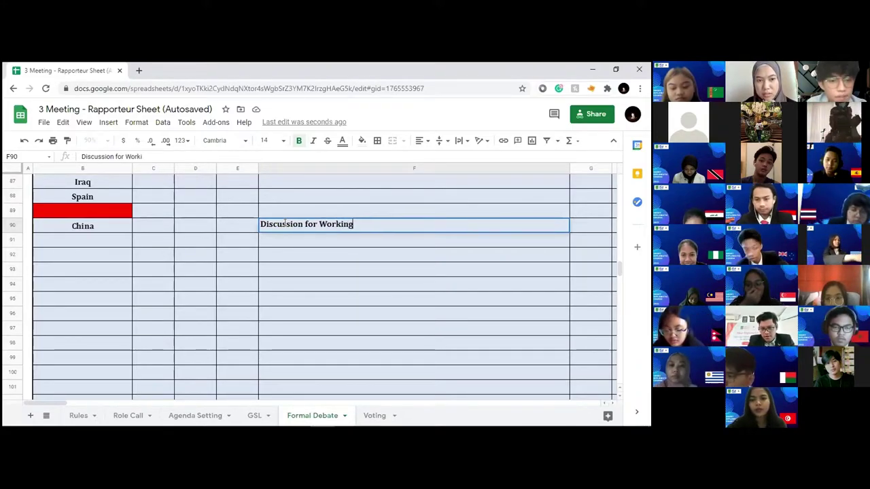
{"action": "type", "text": " Paper"}
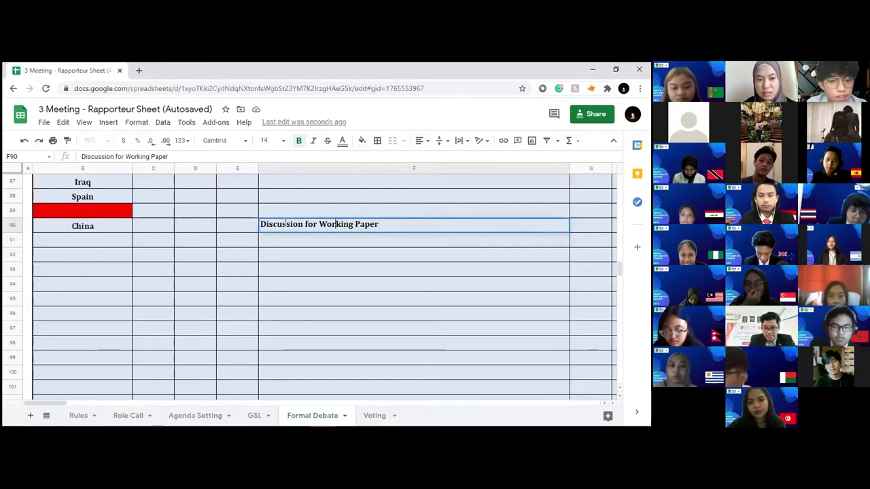
{"action": "key", "text": "Left"}
{"action": "key", "text": "Left"}
{"action": "key", "text": "Left"}
{"action": "type", "text": "China"}
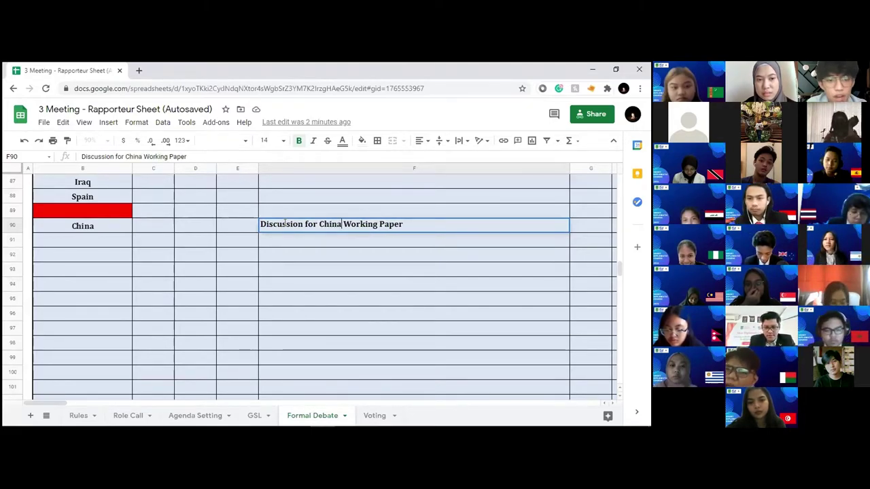
Set China's motion type to MC in C90 and open the adjacent duration cell D90 for editing
{"action": "left_click", "coordinate": [153, 225]}
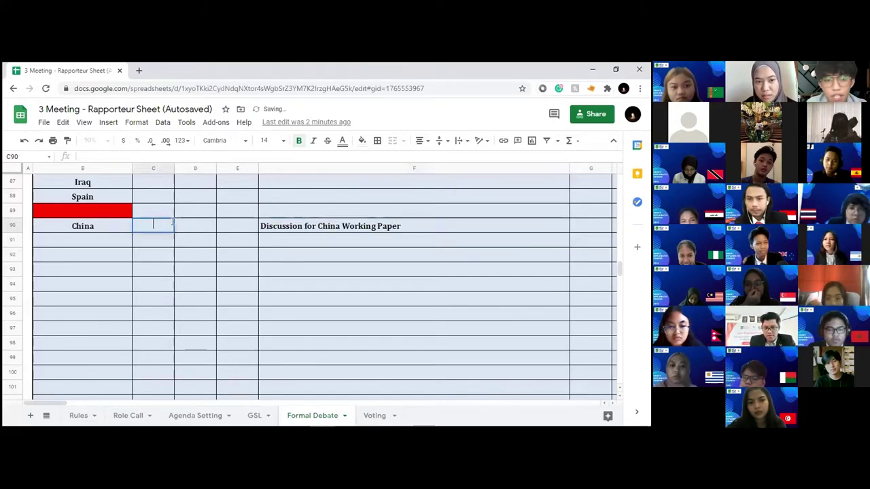
{"action": "type", "text": "MC"}
{"action": "left_click", "coordinate": [184, 224]}
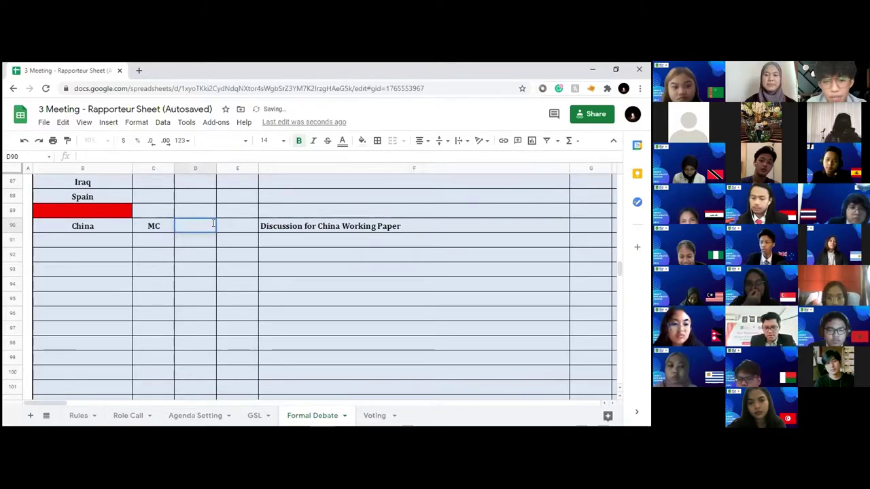
{"action": "double_click", "coordinate": [206, 224]}
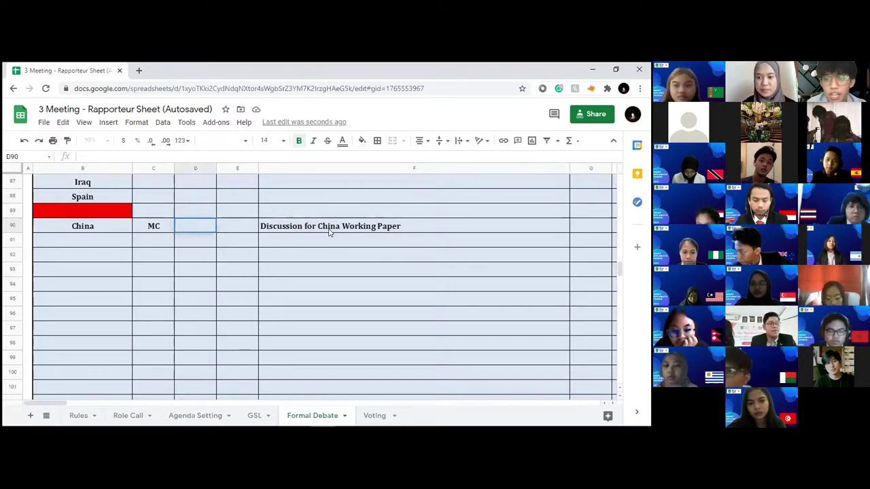
Enter Turkmenistan in B91 as the country raising the motion below China's
{"action": "left_click", "coordinate": [94, 246]}
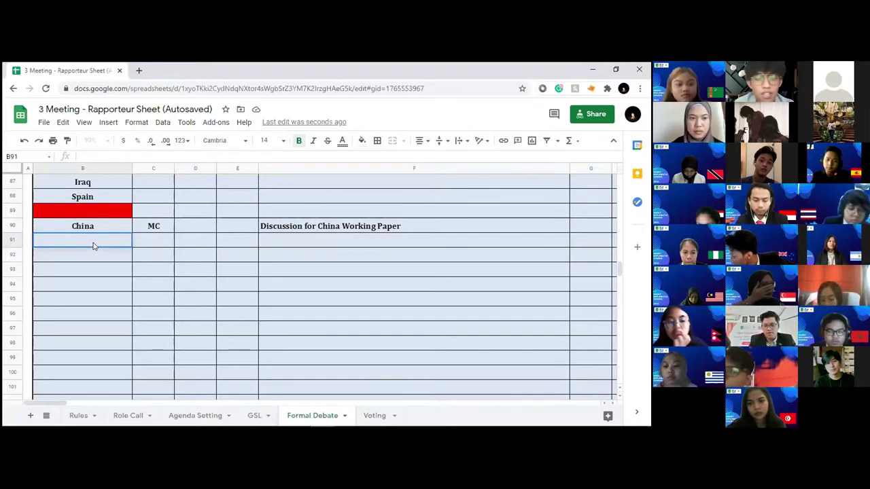
{"action": "type", "text": "T"}
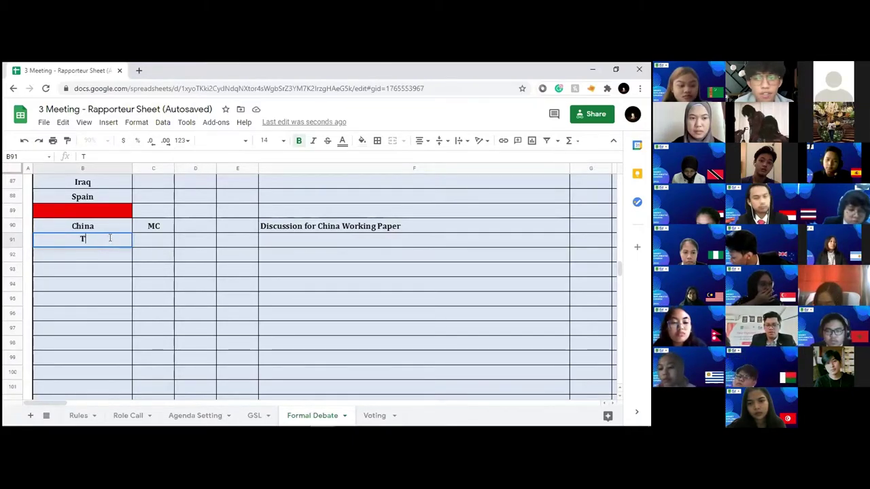
{"action": "type", "text": "urkmekistan"}
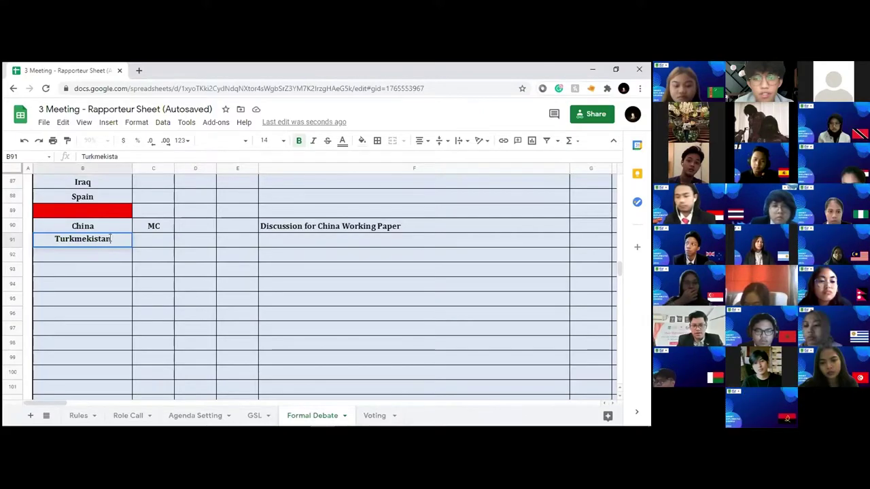
{"action": "key", "text": "Left"}
{"action": "key", "text": "Left"}
{"action": "key", "text": "Left"}
{"action": "key", "text": "Left"}
{"action": "key", "text": "Left"}
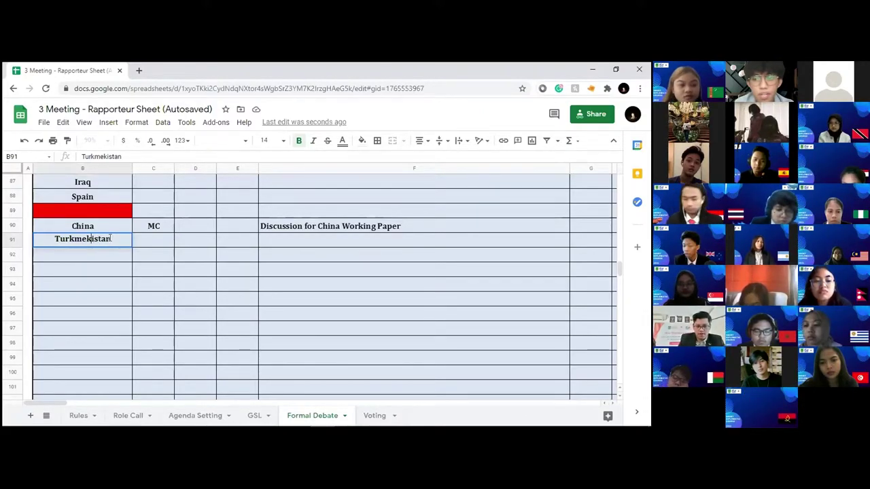
{"action": "key", "text": "BackSpace"}
{"action": "type", "text": "n"}
Fill in Turkmenistan's motion details: type MC in C91, duration 10 in D91 and 1 in E91
{"action": "left_click", "coordinate": [158, 239]}
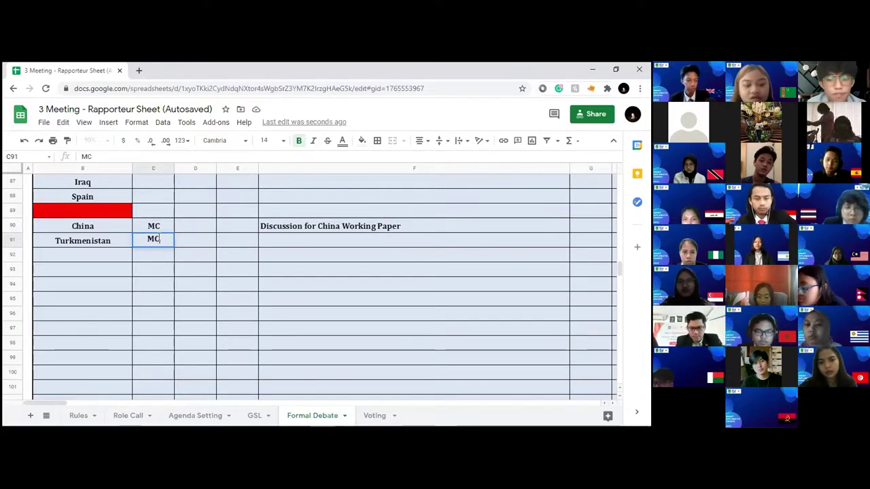
{"action": "key", "text": "Tab"}
{"action": "type", "text": "10"}
{"action": "key", "text": "Tab"}
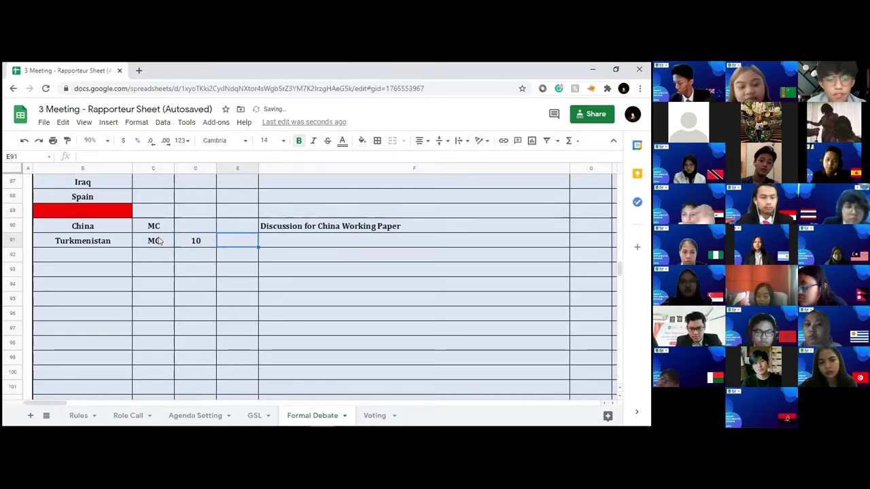
{"action": "type", "text": "1"}
{"action": "key", "text": "Tab"}
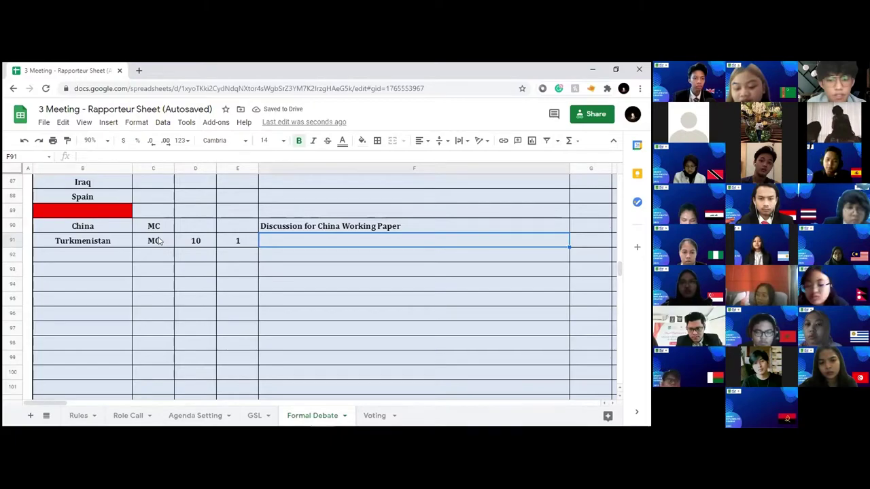
{"action": "type", "text": "Covid 19 as"}
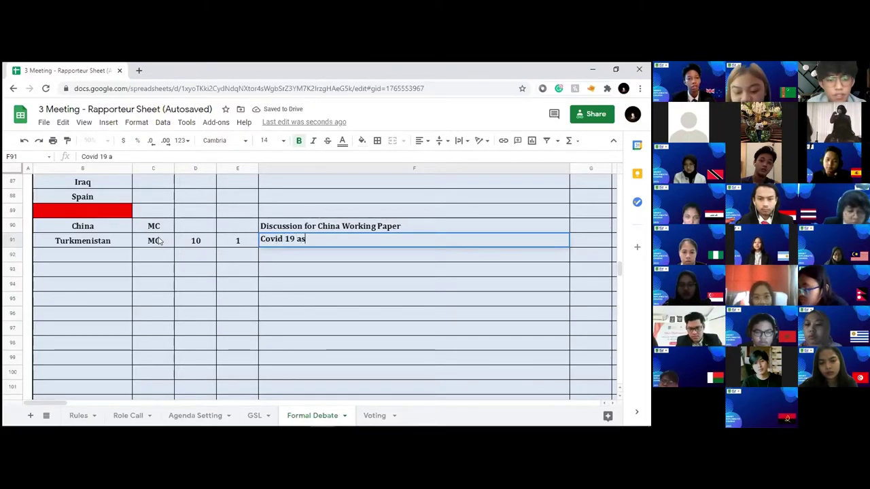
{"action": "type", "text": " a side problem an"}
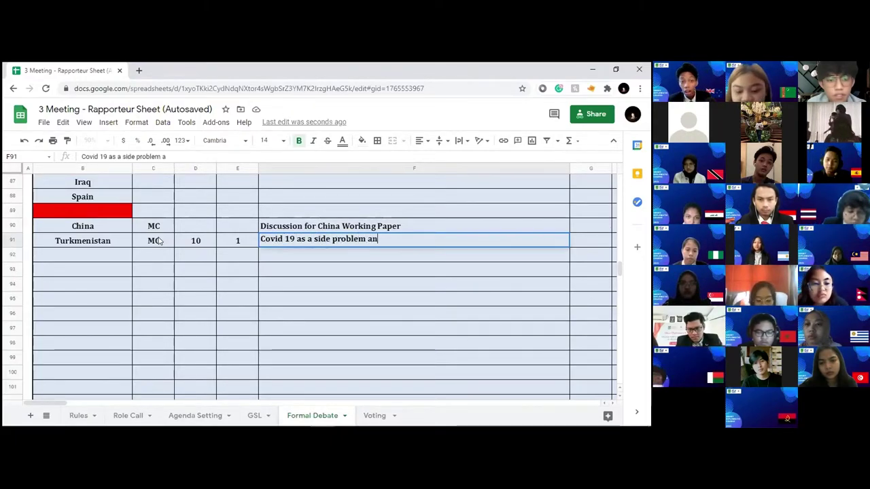
{"action": "type", "text": "d"}
{"action": "key", "text": "BackSpace"}
{"action": "key", "text": "BackSpace"}
{"action": "key", "text": "BackSpace"}
{"action": "type", "text": "in small "}
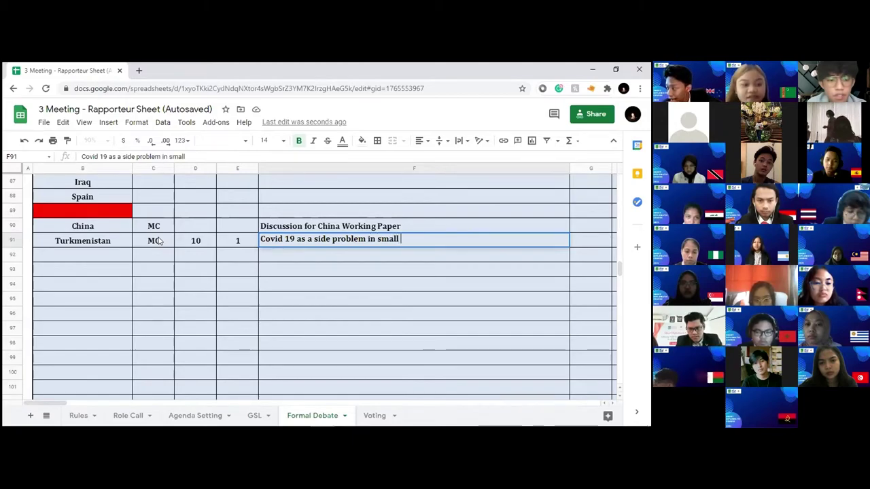
{"action": "type", "text": "and conflict "}
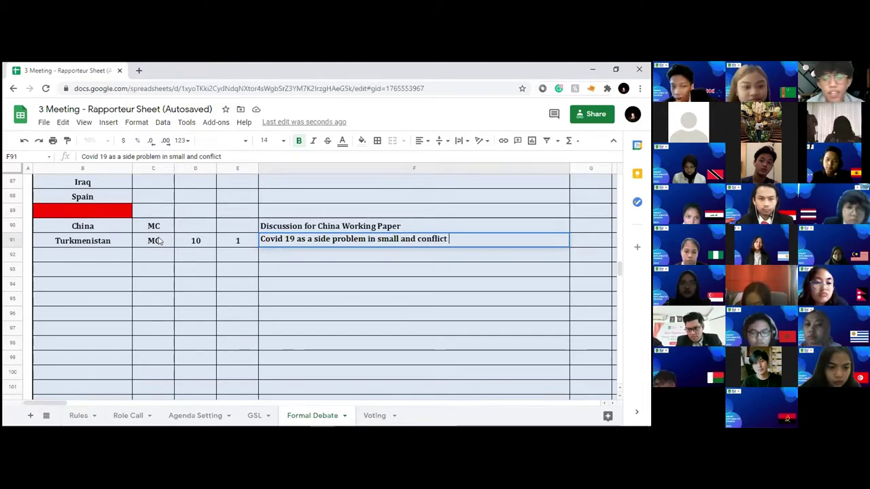
{"action": "type", "text": "coutnry"}
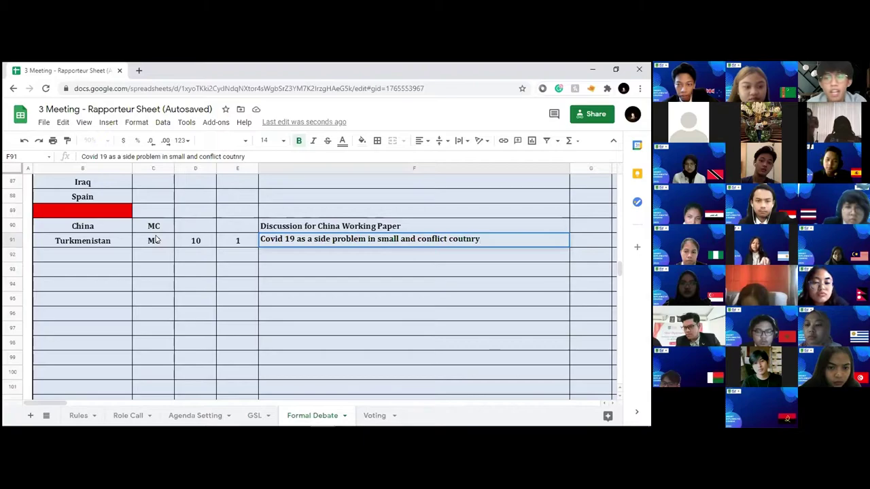
{"action": "key", "text": "BackSpace"}
{"action": "key", "text": "BackSpace"}
{"action": "key", "text": "BackSpace"}
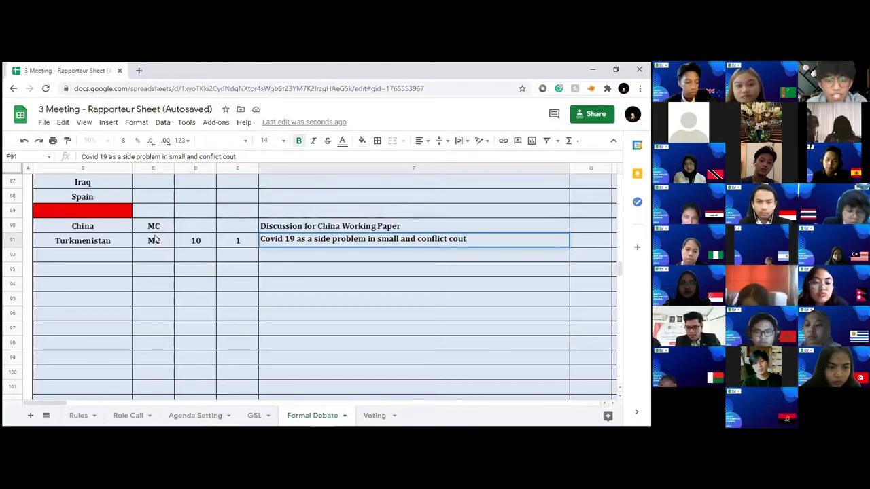
{"action": "type", "text": "ntry"}
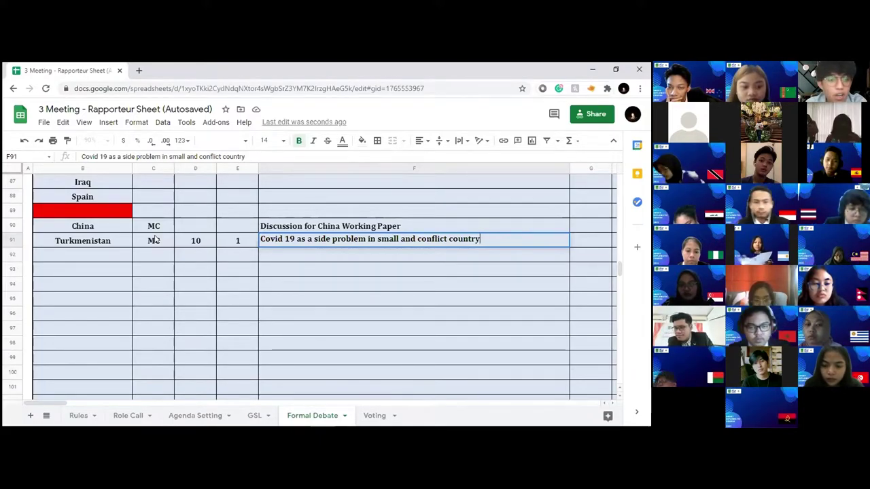
{"action": "key", "text": "BackSpace"}
{"action": "key", "text": "BackSpace"}
{"action": "key", "text": "BackSpace"}
{"action": "key", "text": "BackSpace"}
{"action": "key", "text": "BackSpace"}
{"action": "key", "text": "BackSpace"}
{"action": "key", "text": "BackSpace"}
{"action": "key", "text": "BackSpace"}
{"action": "key", "text": "BackSpace"}
{"action": "key", "text": "BackSpace"}
{"action": "key", "text": "BackSpace"}
{"action": "key", "text": "BackSpace"}
{"action": "key", "text": "BackSpace"}
{"action": "key", "text": "BackSpace"}
{"action": "key", "text": "BackSpace"}
{"action": "key", "text": "BackSpace"}
{"action": "key", "text": "BackSpace"}
{"action": "key", "text": "BackSpace"}
{"action": "key", "text": "BackSpace"}
{"action": "key", "text": "BackSpace"}
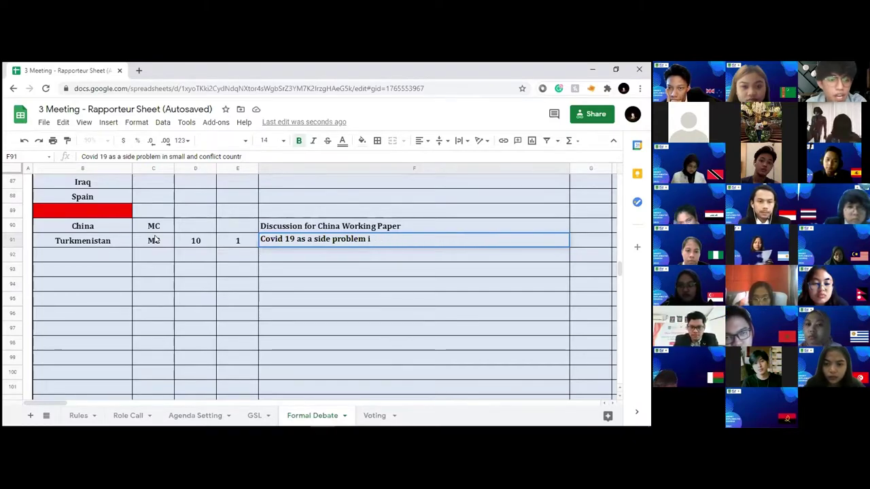
{"action": "key", "text": "BackSpace"}
{"action": "key", "text": "BackSpace"}
{"action": "key", "text": "BackSpace"}
{"action": "key", "text": "BackSpace"}
{"action": "key", "text": "BackSpace"}
{"action": "key", "text": "BackSpace"}
{"action": "key", "text": "BackSpace"}
{"action": "key", "text": "BackSpace"}
{"action": "key", "text": "BackSpace"}
{"action": "key", "text": "BackSpace"}
{"action": "key", "text": "BackSpace"}
{"action": "key", "text": "BackSpace"}
{"action": "key", "text": "BackSpace"}
{"action": "key", "text": "BackSpace"}
Enter the motion topic "Discussion of working paper" in F91 of Turkmenistan's row
{"action": "type", "text": "Di"}
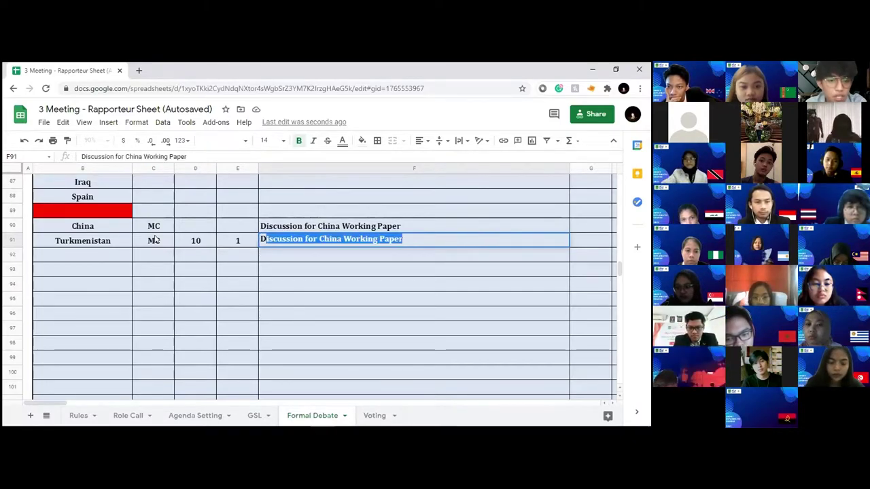
{"action": "type", "text": "scussion of "}
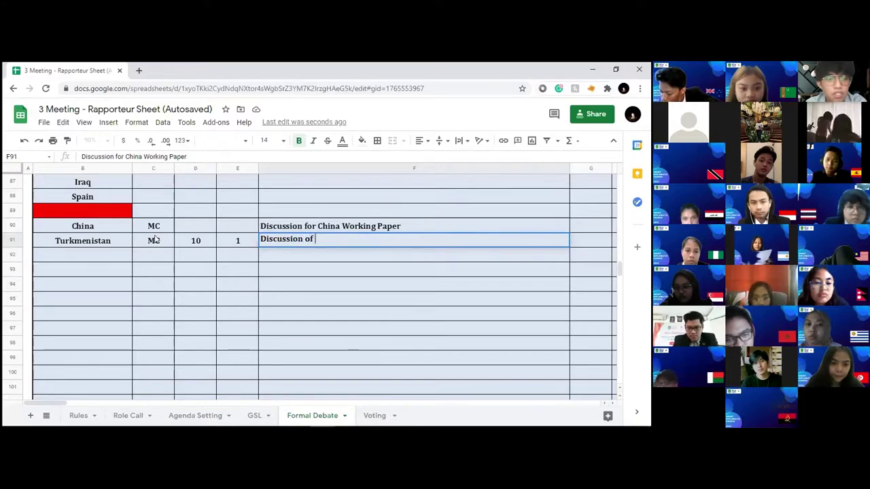
{"action": "type", "text": "working paper"}
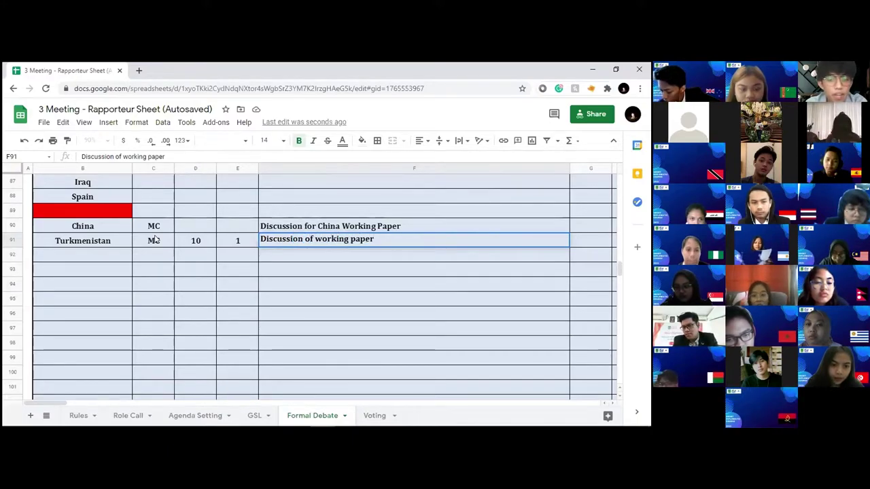
Enter New Zealand in B92 with the motion type MC in C92
{"action": "left_click", "coordinate": [96, 253]}
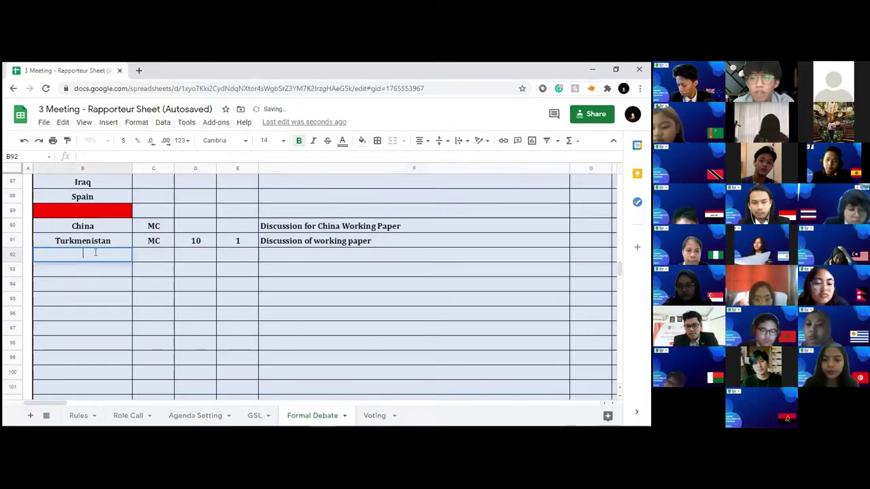
{"action": "type", "text": "New Z"}
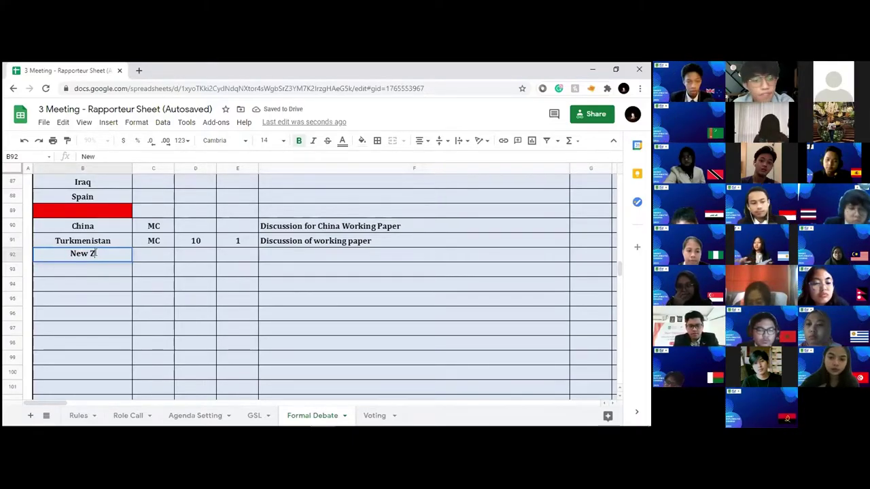
{"action": "type", "text": "ealand"}
{"action": "key", "text": "Tab"}
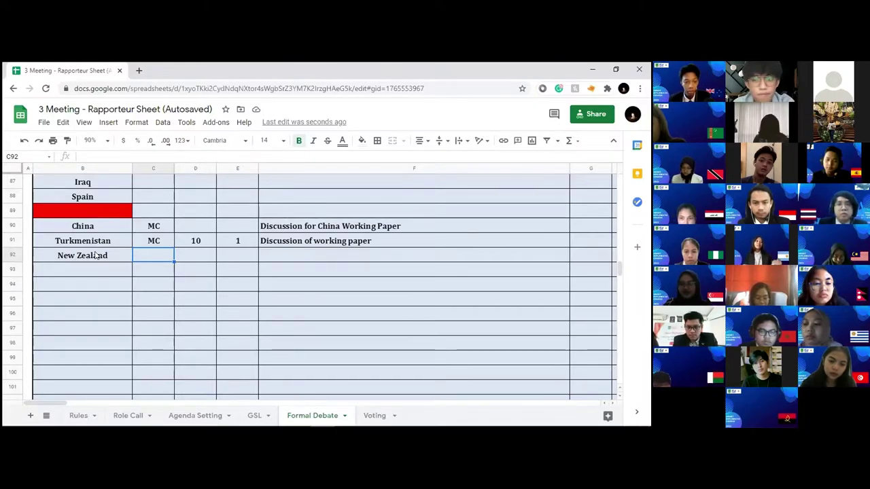
{"action": "type", "text": "MC"}
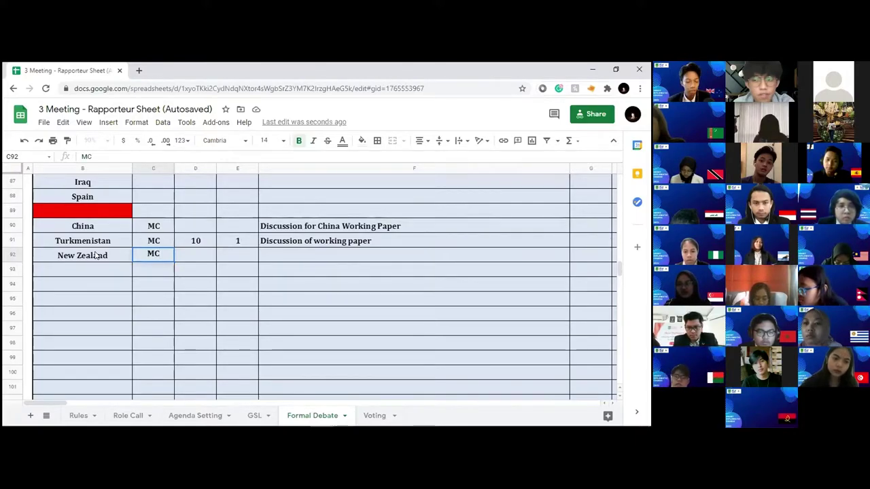
{"action": "key", "text": "Tab"}
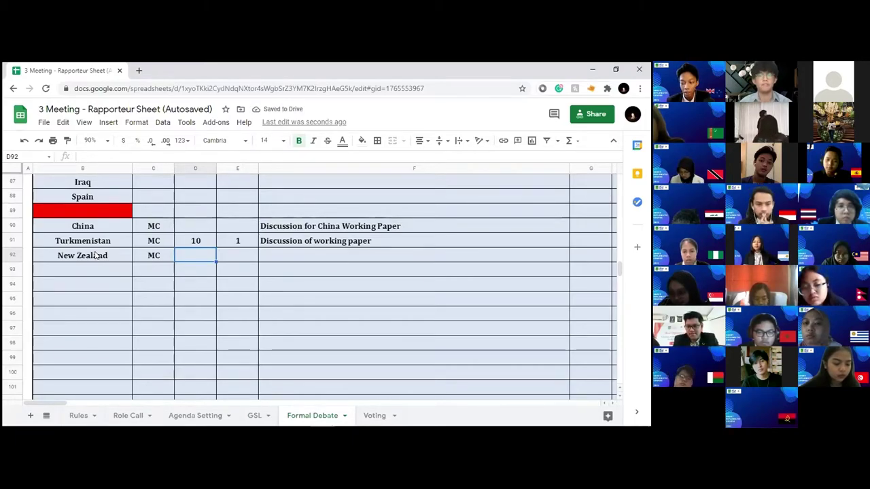
Enter the motion topic "The lack of proper public health" in F92 of New Zealand's row
{"action": "key", "text": "Tab"}
{"action": "key", "text": "Tab"}
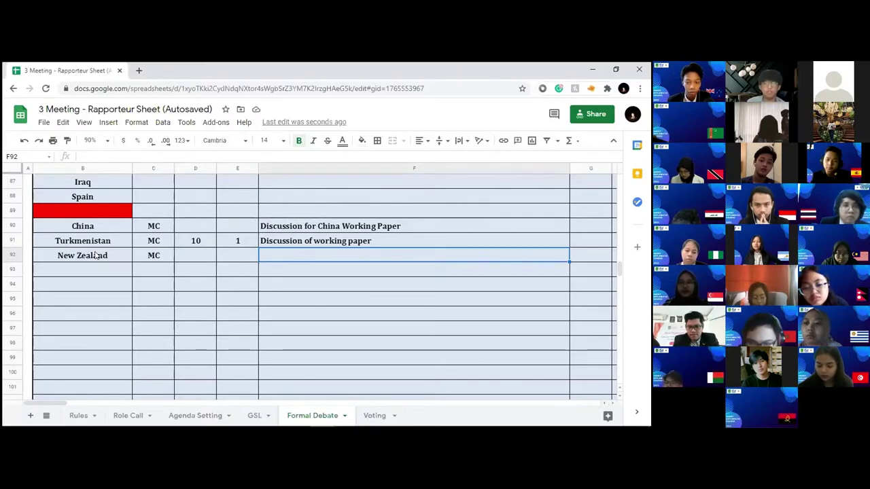
{"action": "type", "text": "The lack"}
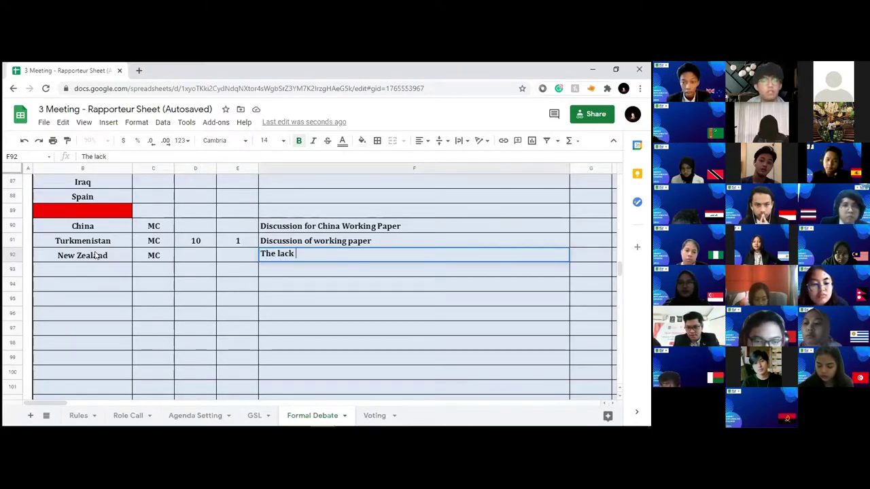
{"action": "type", "text": " pro"}
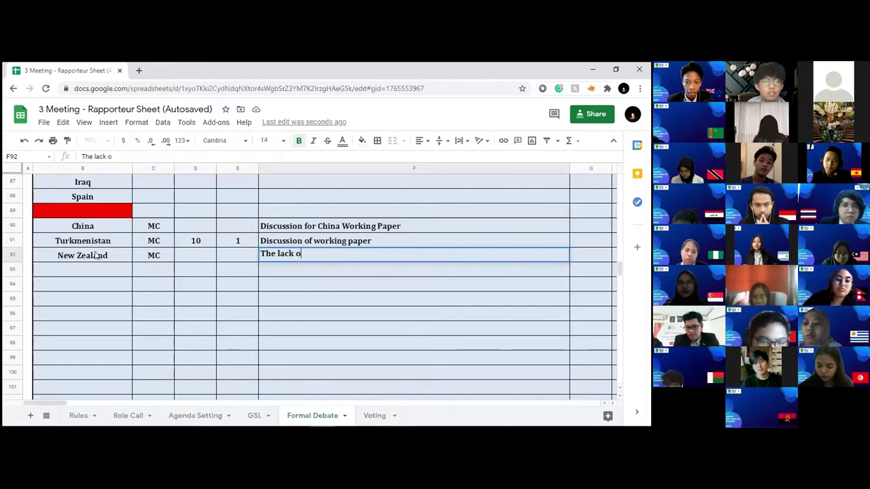
{"action": "type", "text": "roper publi"}
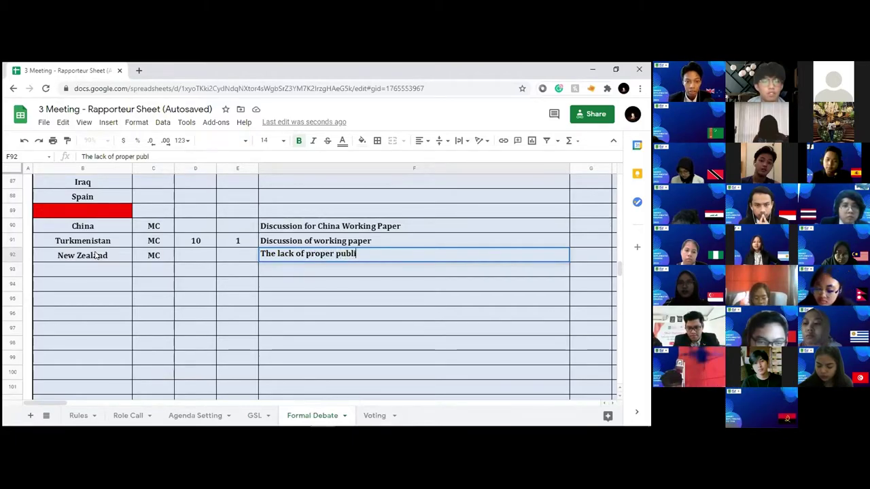
{"action": "type", "text": "c health"}
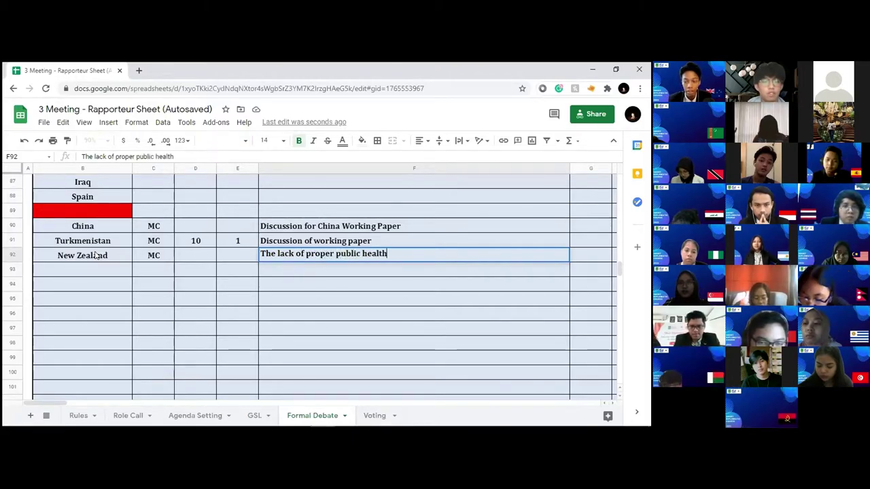
Set New Zealand's motion duration to 10 in D92 and enter 1 in E92
{"action": "left_click", "coordinate": [186, 251]}
{"action": "type", "text": "10"}
{"action": "key", "text": "Tab"}
{"action": "type", "text": "1"}
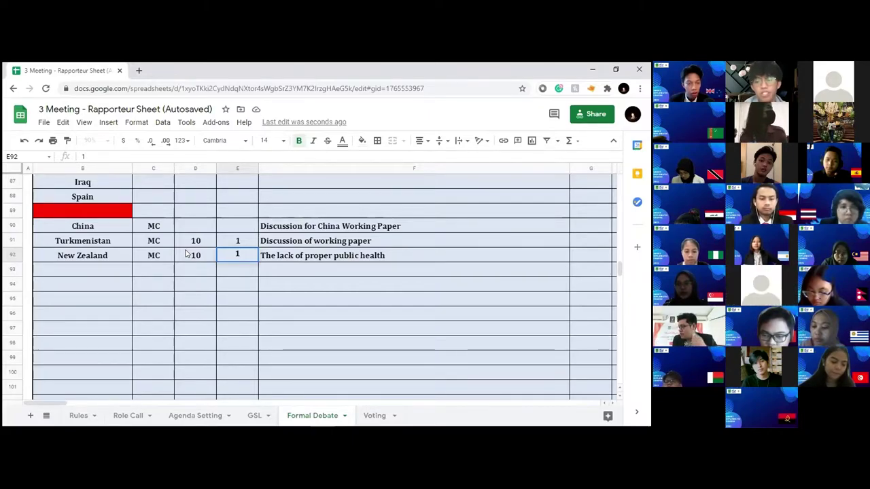
Enter Thailand in B93 as the country raising the motion below New Zealand's
{"action": "left_click", "coordinate": [97, 269]}
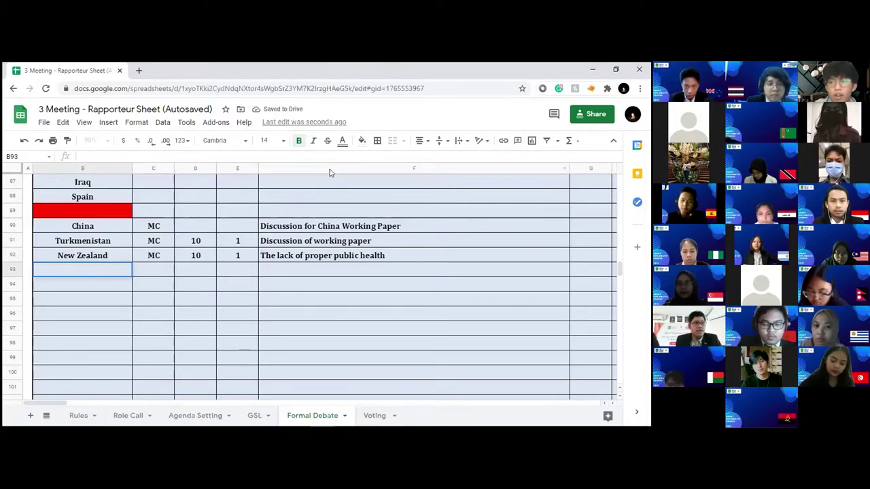
{"action": "key", "text": "Return"}
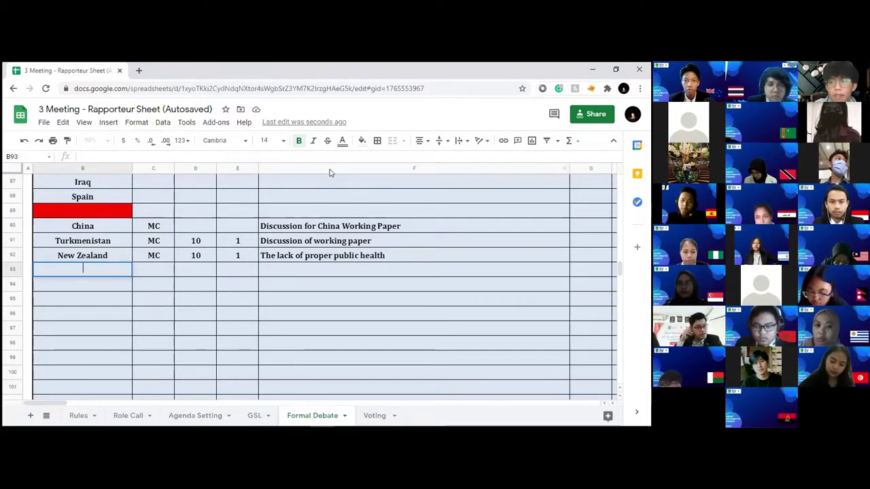
{"action": "type", "text": "Thailand"}
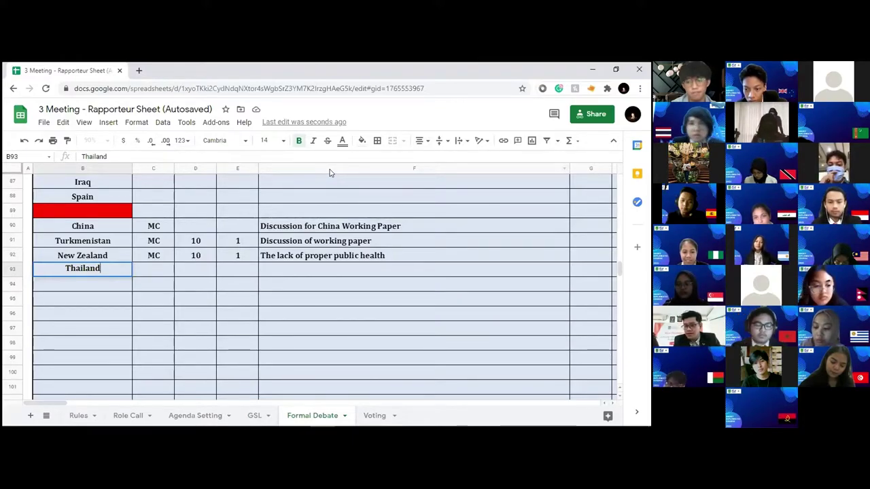
{"action": "key", "text": "Tab"}
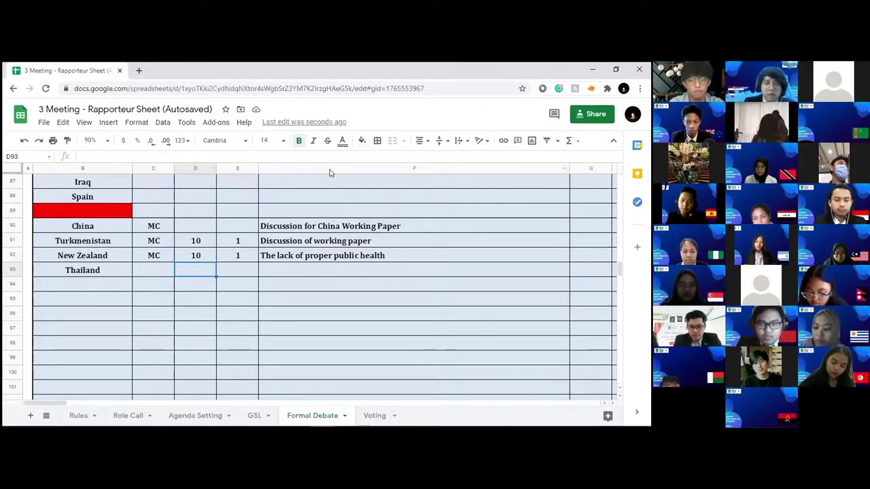
Enter the motion topic "Working Paper submitted by Russian federation" in F93 of Thailand's row
{"action": "key", "text": "Right"}
{"action": "key", "text": "Right"}
{"action": "key", "text": "Right"}
{"action": "type", "text": "Working "}
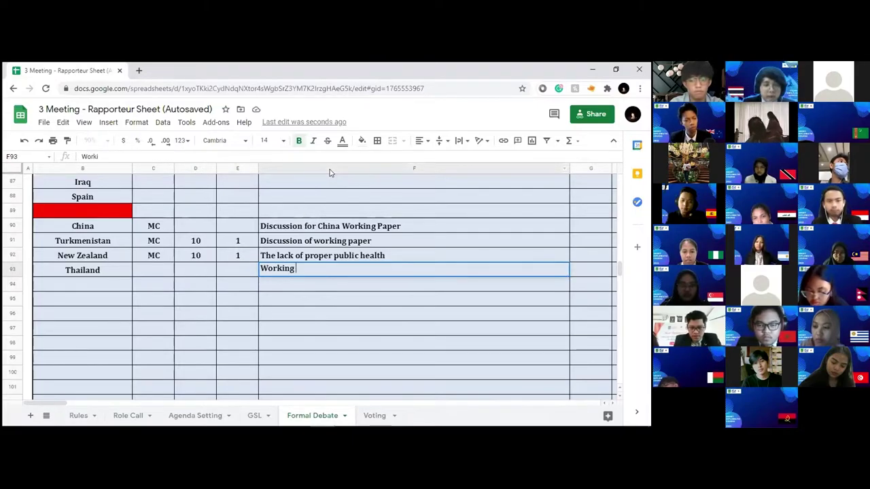
{"action": "type", "text": "Paper submitte"}
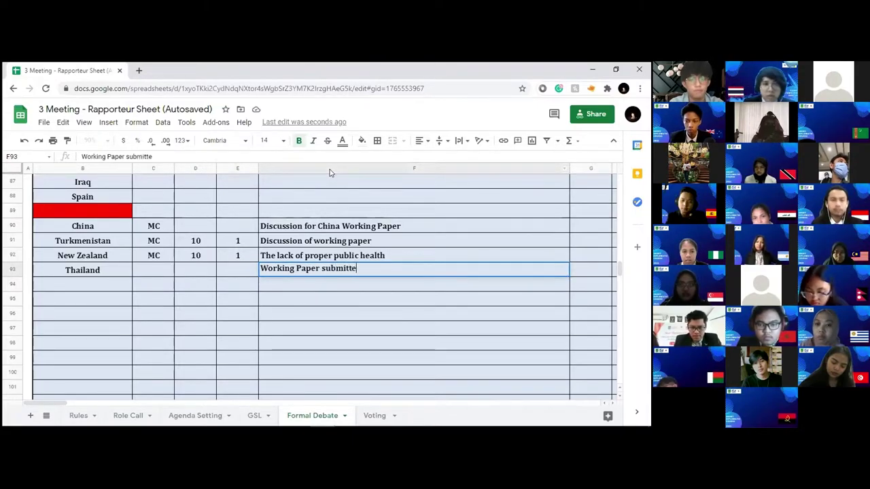
{"action": "type", "text": "d by Russian "}
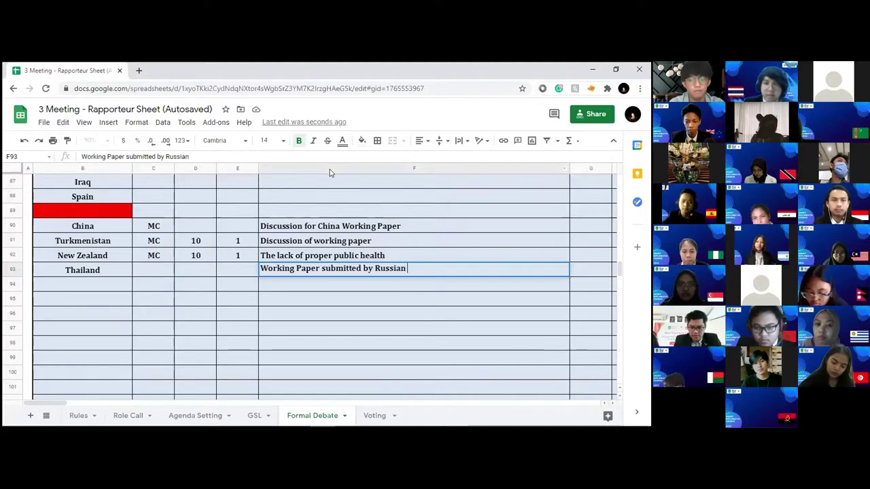
{"action": "type", "text": "federation"}
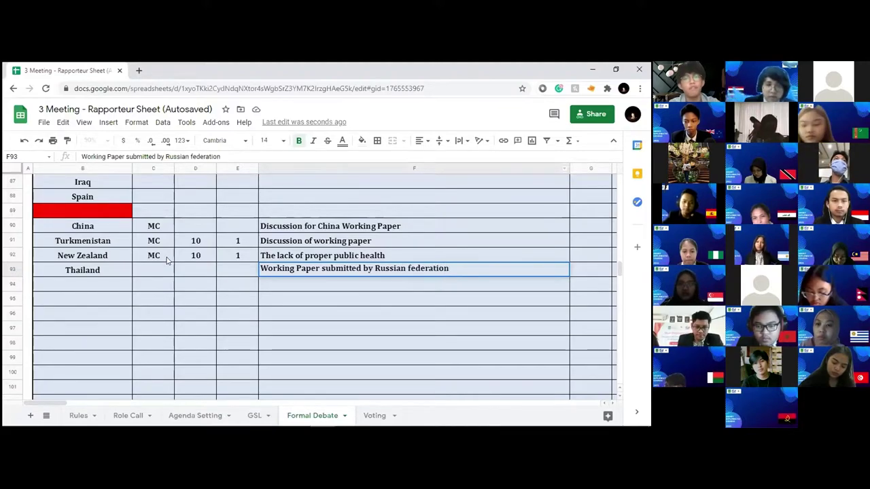
Enter the motion type MC in C93 for Thailand, with 10 in D93 and 1 in E93
{"action": "left_click", "coordinate": [163, 268]}
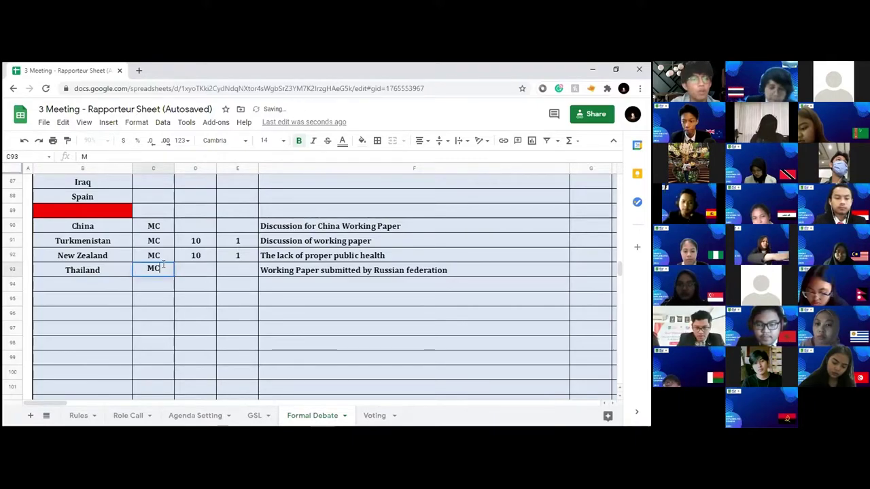
{"action": "left_click", "coordinate": [197, 270]}
{"action": "type", "text": "10"}
{"action": "key", "text": "Tab"}
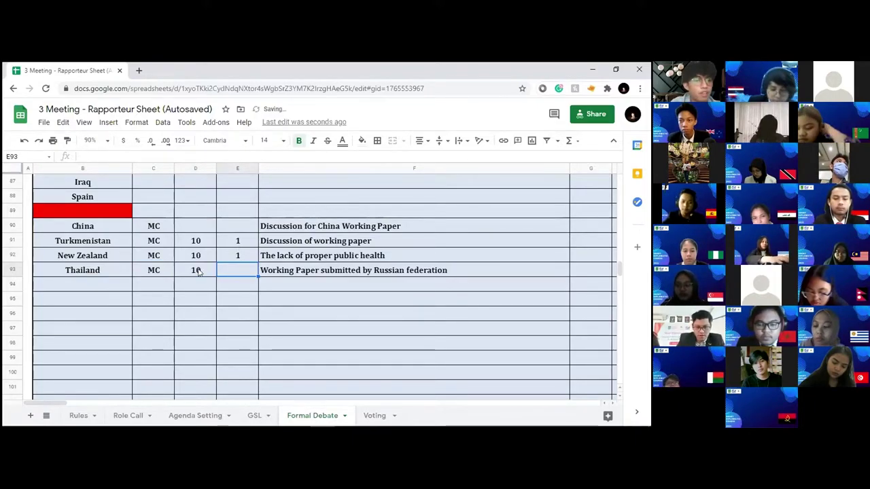
{"action": "left_click", "coordinate": [203, 288]}
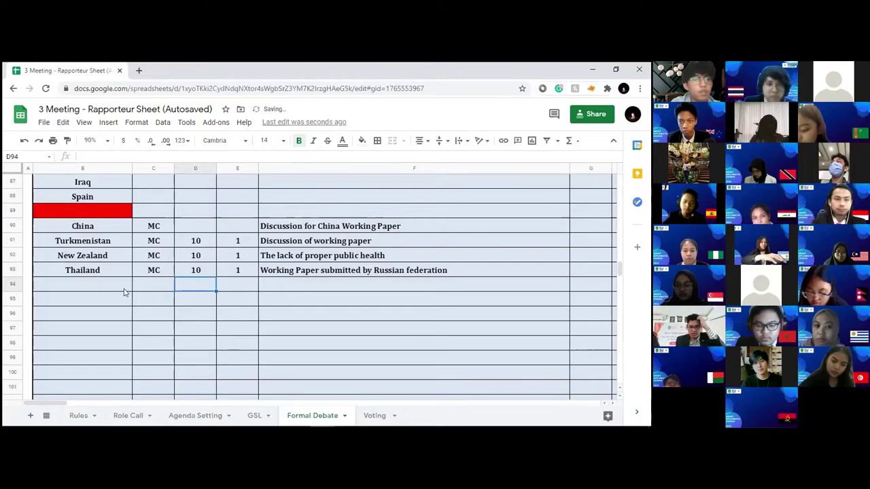
{"action": "left_click", "coordinate": [111, 288]}
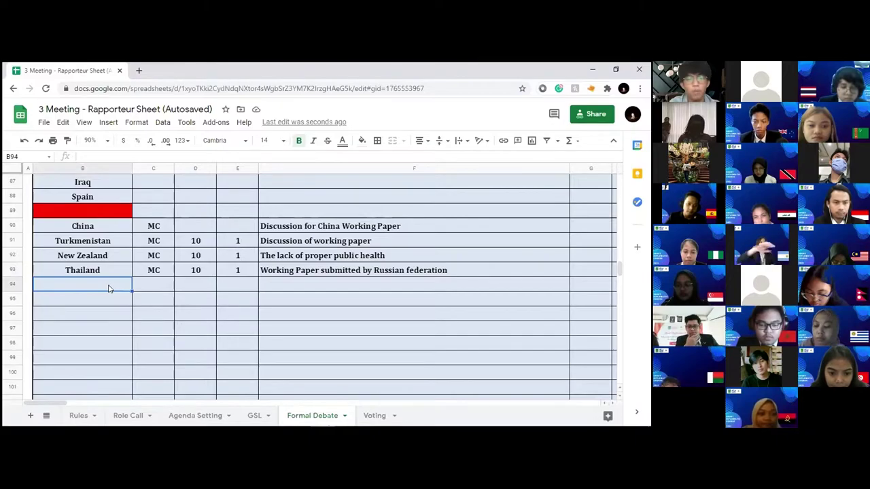
Highlight Turkmenistan's motion row, B91 to F91, with a cyan fill
{"action": "left_click", "coordinate": [114, 243]}
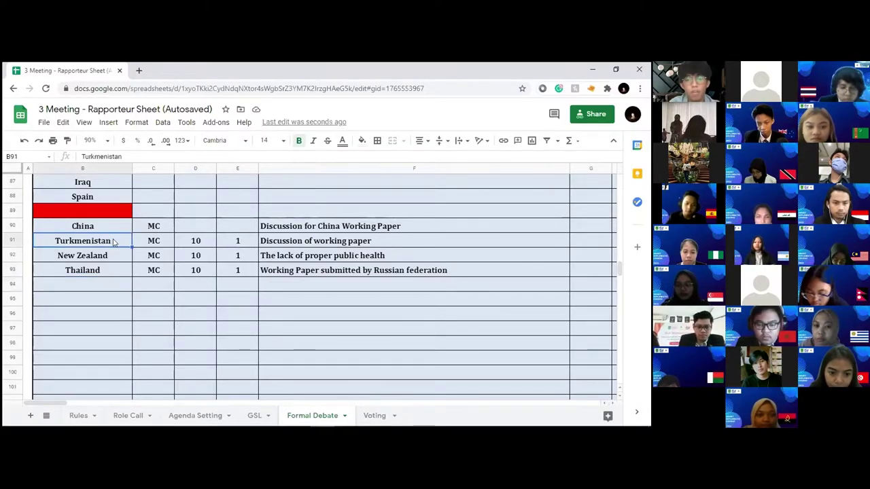
{"action": "left_click", "coordinate": [384, 241], "text": "shift"}
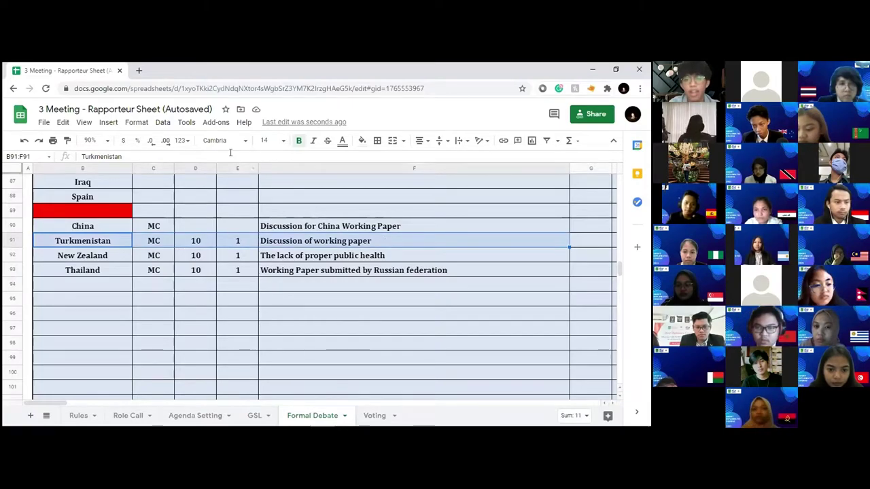
{"action": "left_click", "coordinate": [362, 143]}
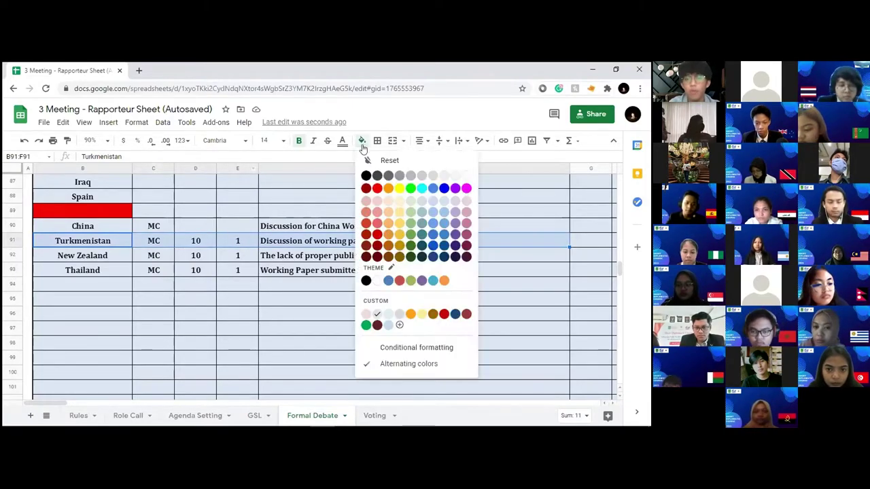
{"action": "left_click", "coordinate": [421, 188]}
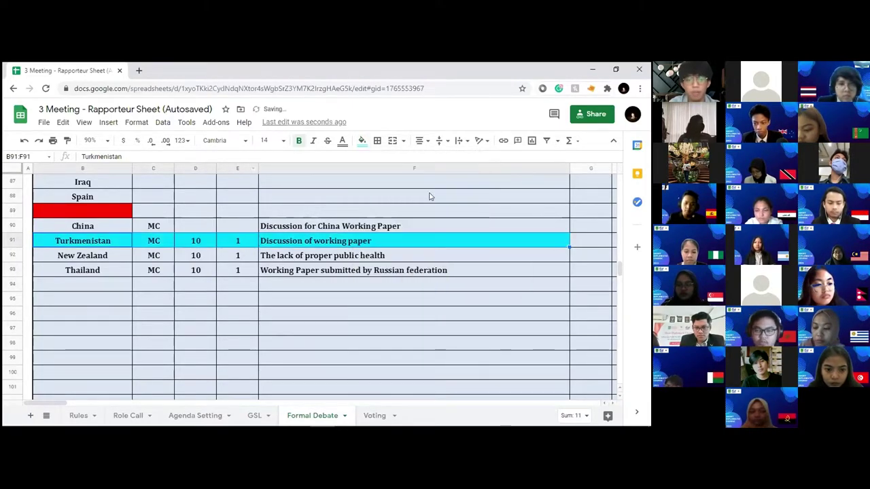
Enter 39 in G91, next to Turkmenistan's highlighted motion
{"action": "left_click", "coordinate": [579, 240]}
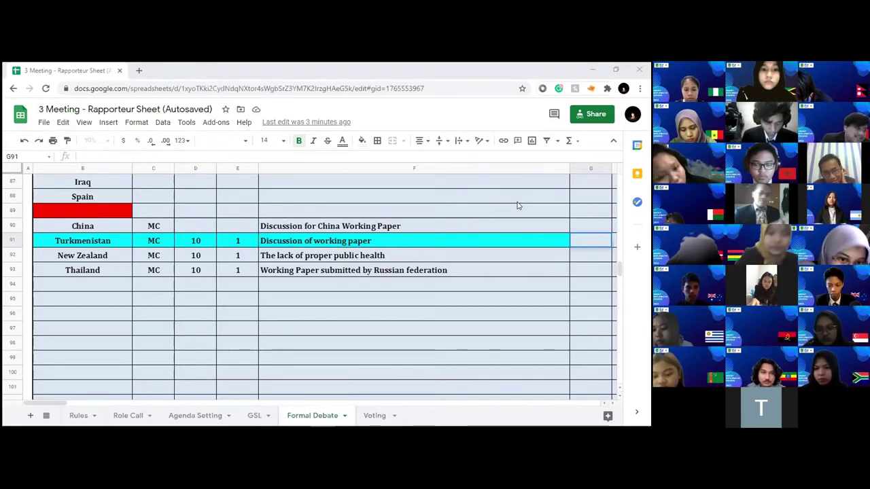
{"action": "left_click", "coordinate": [298, 140]}
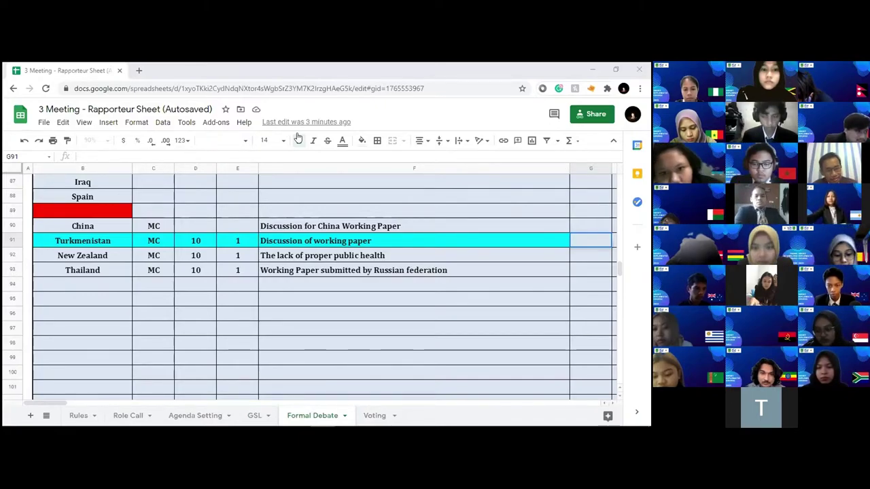
{"action": "double_click", "coordinate": [583, 238]}
{"action": "left_click", "coordinate": [360, 275]}
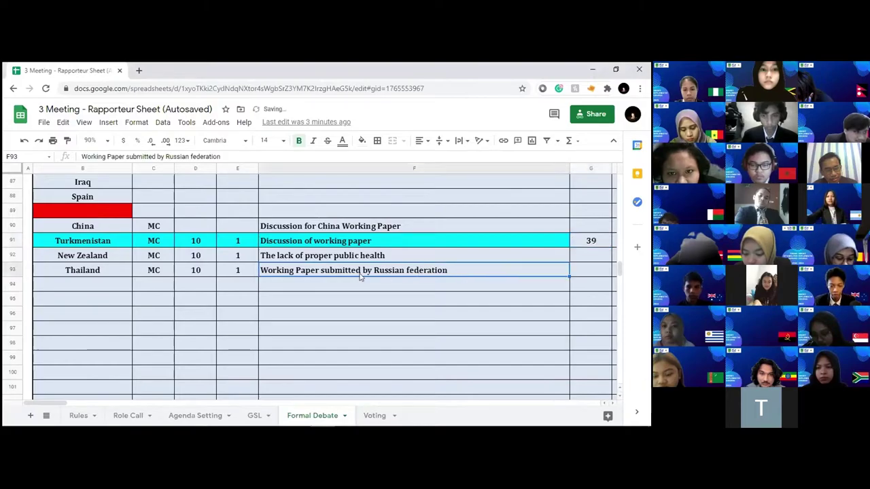
Fill the empty cell B95, two rows below Thailand, with yellow
{"action": "scroll", "coordinate": [129, 264], "scroll_direction": "down", "scroll_amount": 1}
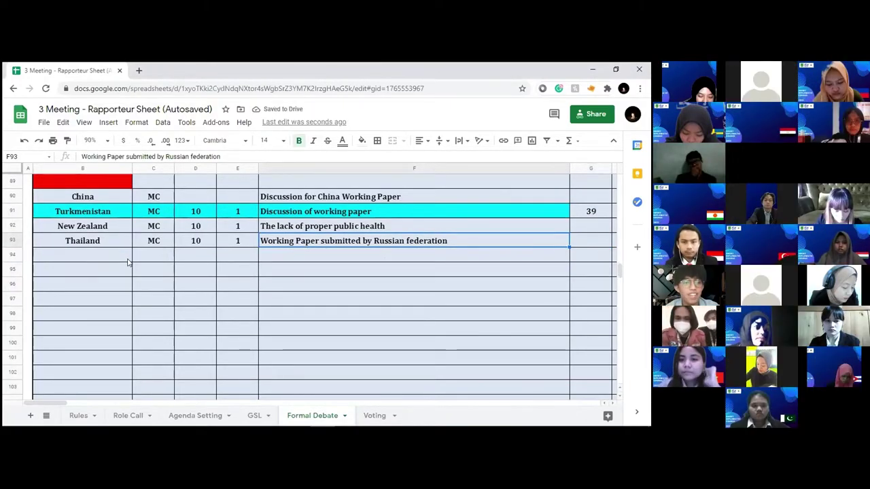
{"action": "scroll", "coordinate": [126, 263], "scroll_direction": "down", "scroll_amount": 1}
{"action": "left_click", "coordinate": [106, 249]}
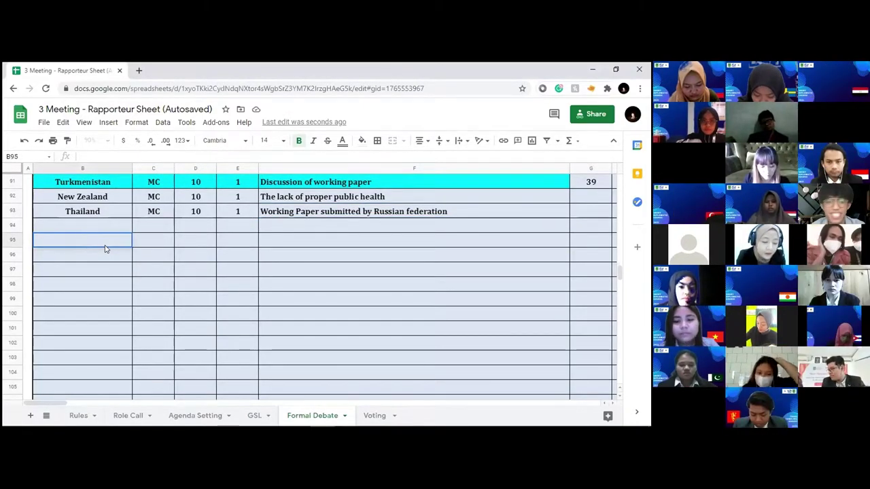
{"action": "double_click", "coordinate": [105, 249]}
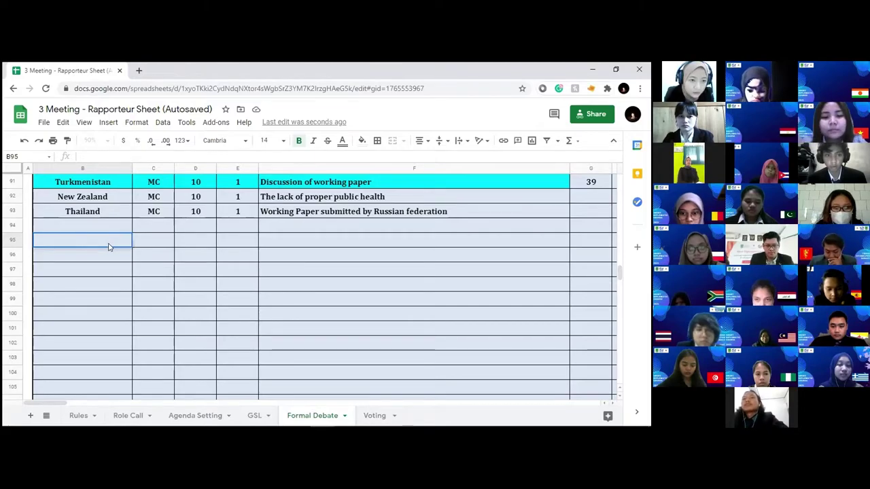
{"action": "left_click", "coordinate": [360, 141]}
{"action": "left_click", "coordinate": [399, 188]}
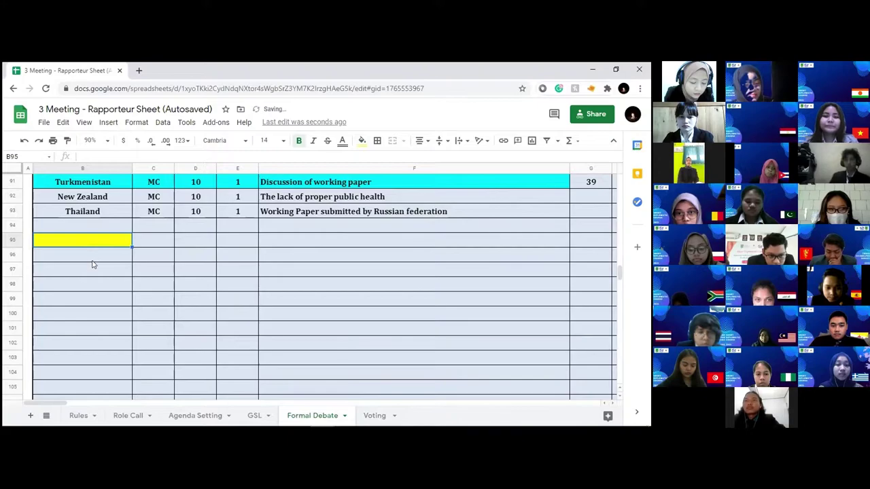
Enter Turkmenistan in B105, ten rows below the yellow cell
{"action": "scroll", "coordinate": [89, 279], "scroll_direction": "down", "scroll_amount": 3}
{"action": "left_click", "coordinate": [68, 288]}
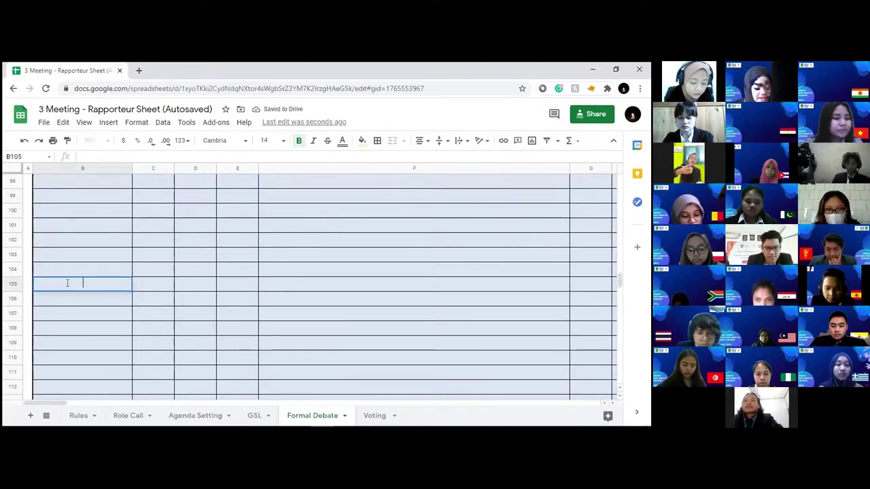
{"action": "type", "text": "Turkmen"}
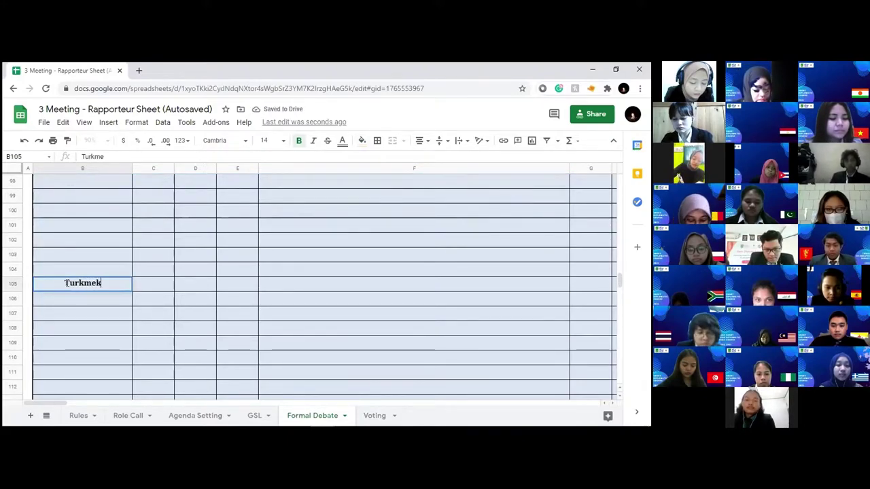
{"action": "type", "text": "istan"}
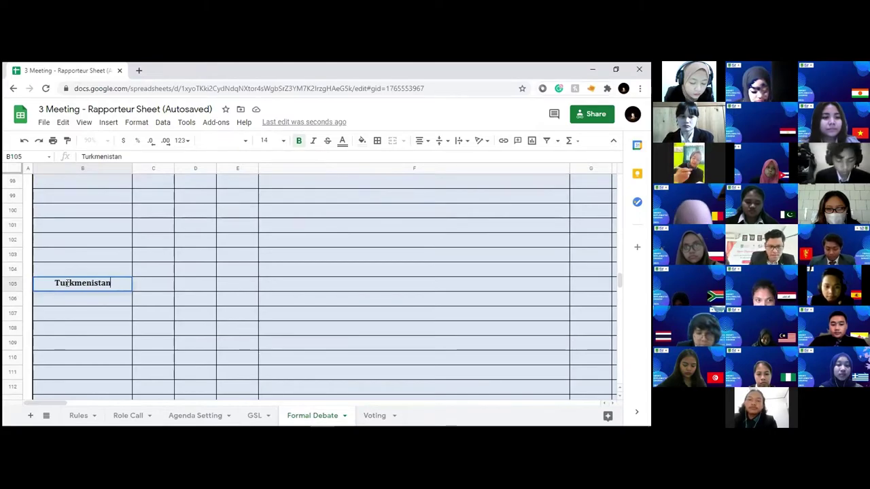
List the countries Nigeria, Angola and Belarus in B95 to B97, starting in the yellow cell
{"action": "scroll", "coordinate": [102, 252], "scroll_direction": "up", "scroll_amount": 3}
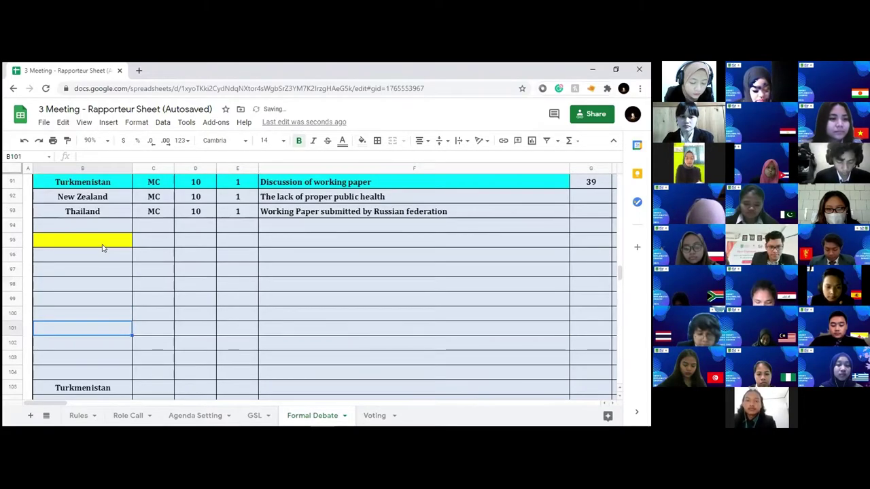
{"action": "left_click", "coordinate": [100, 241]}
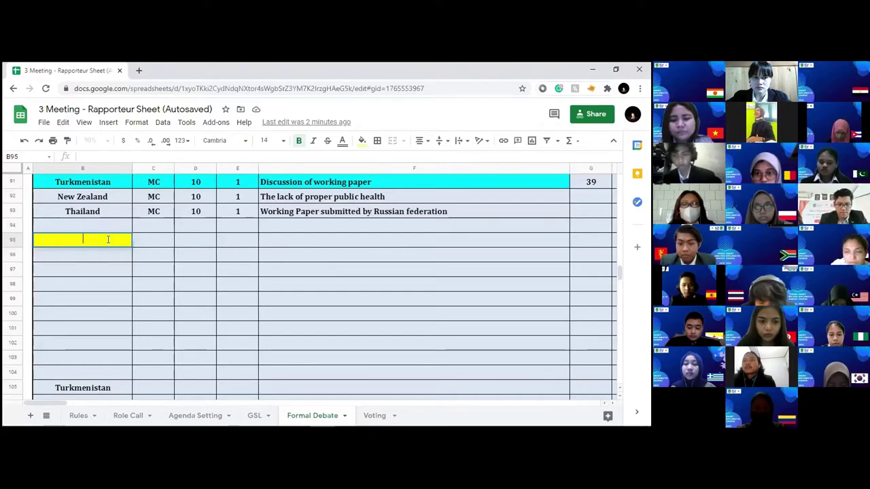
{"action": "type", "text": "Nigeria"}
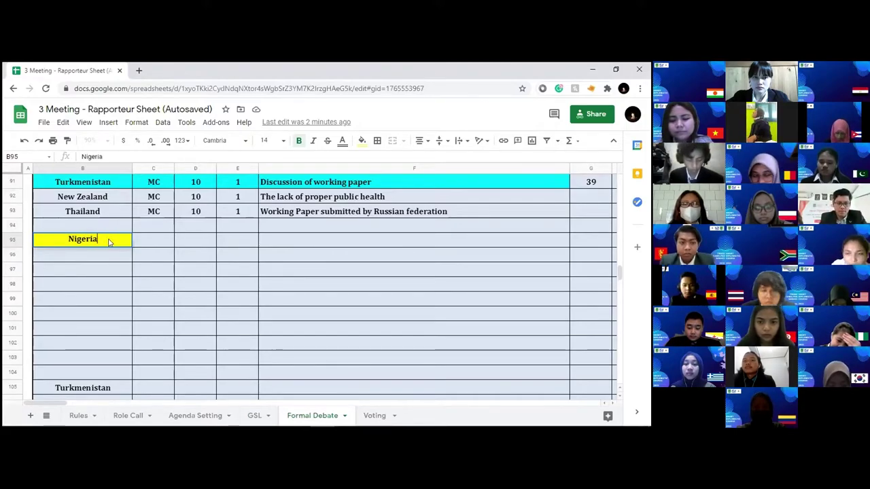
{"action": "key", "text": "Return"}
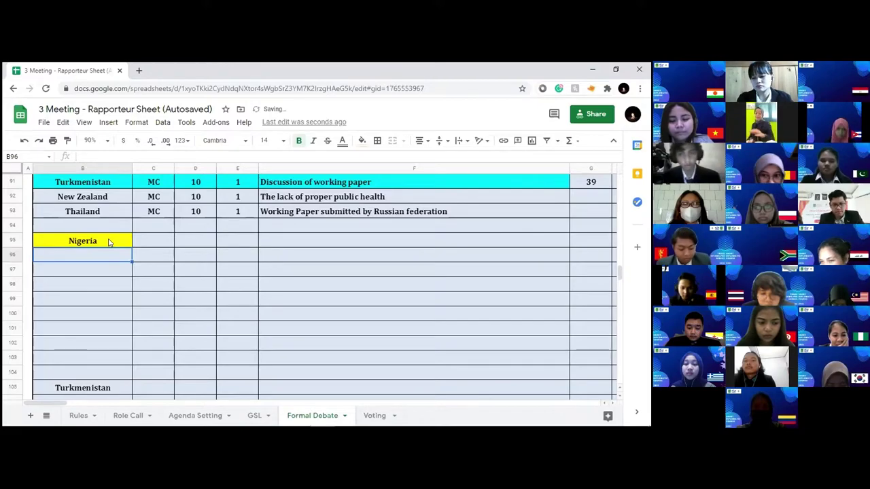
{"action": "type", "text": "Angola"}
{"action": "key", "text": "Return"}
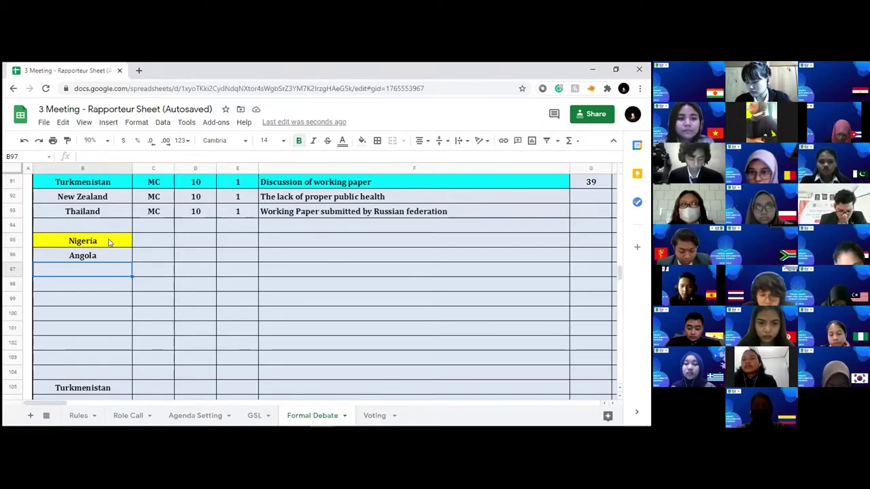
{"action": "type", "text": "Belarus"}
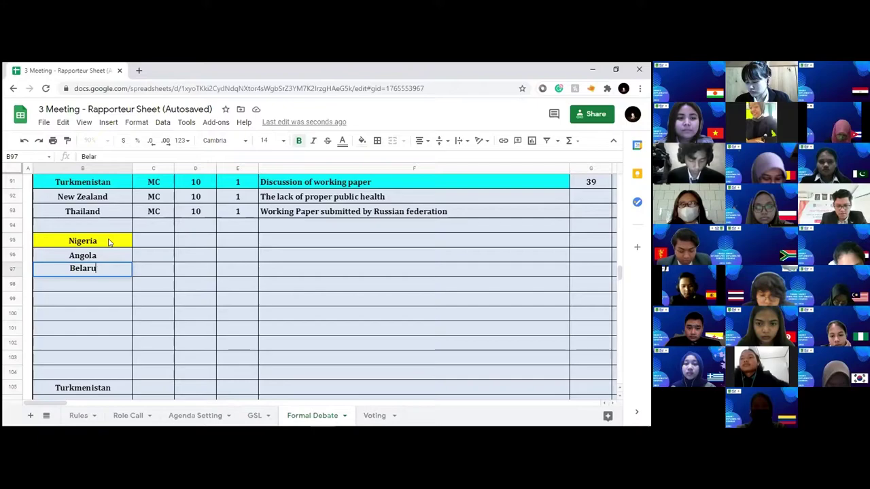
{"action": "key", "text": "Return"}
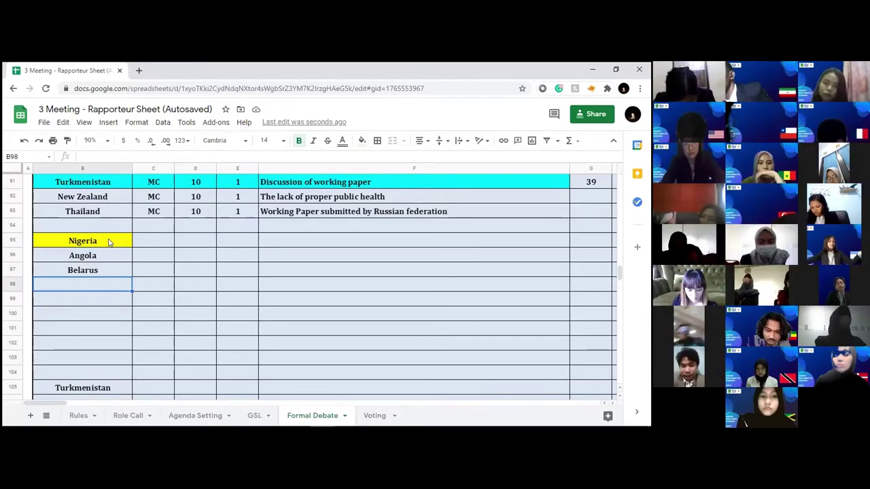
Add South Africa, Yemen and Madagascar to the country list in B98 to B100
{"action": "type", "text": "South Africa"}
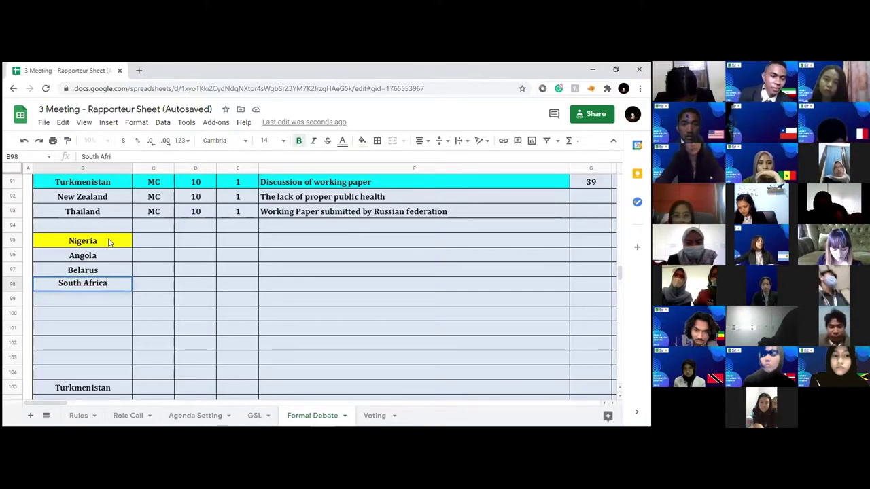
{"action": "key", "text": "Return"}
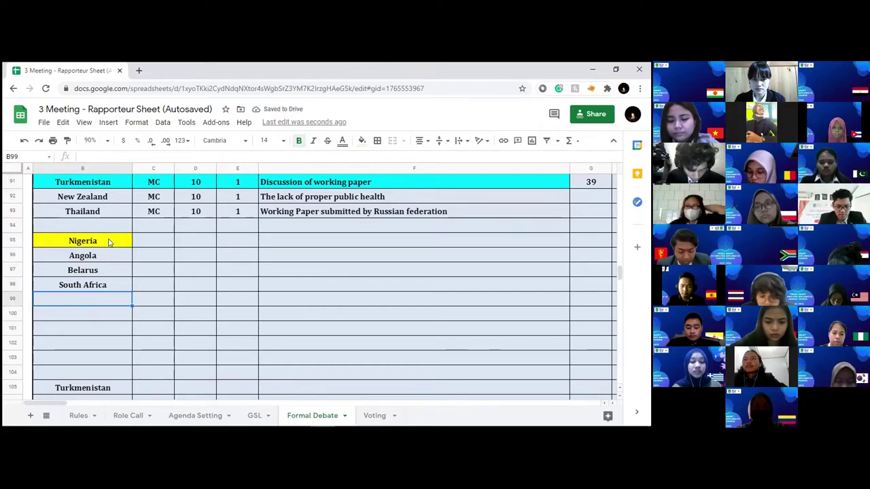
{"action": "type", "text": "Yem"}
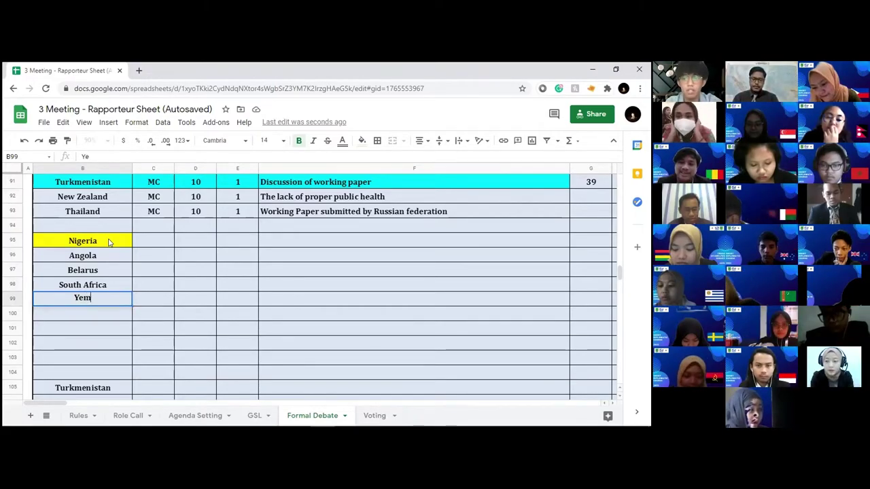
{"action": "type", "text": "en"}
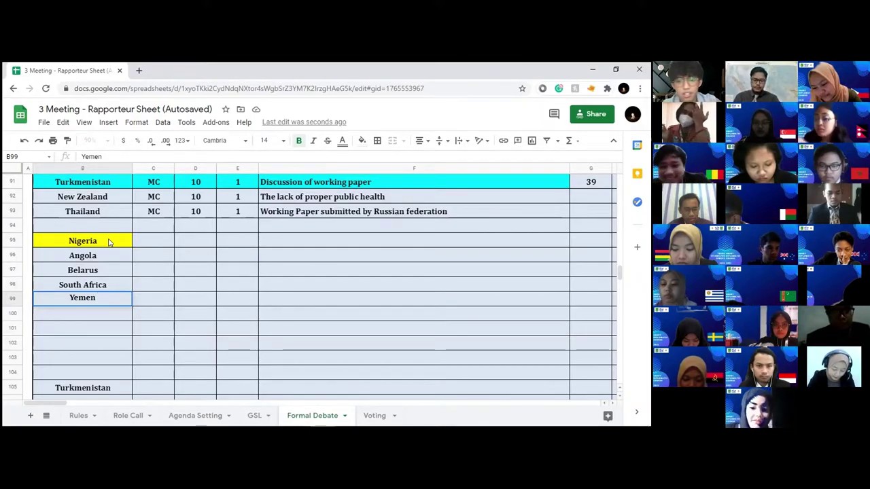
{"action": "key", "text": "Return"}
{"action": "type", "text": "Mada"}
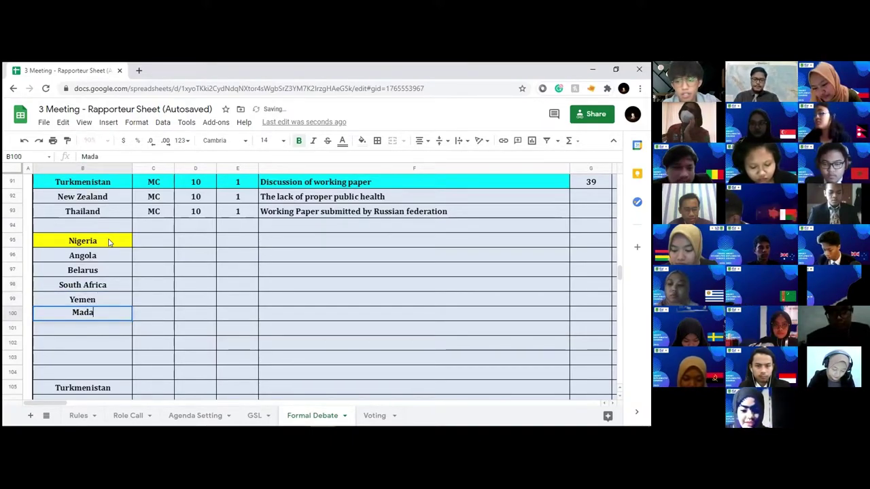
{"action": "type", "text": "gascar"}
{"action": "key", "text": "Return"}
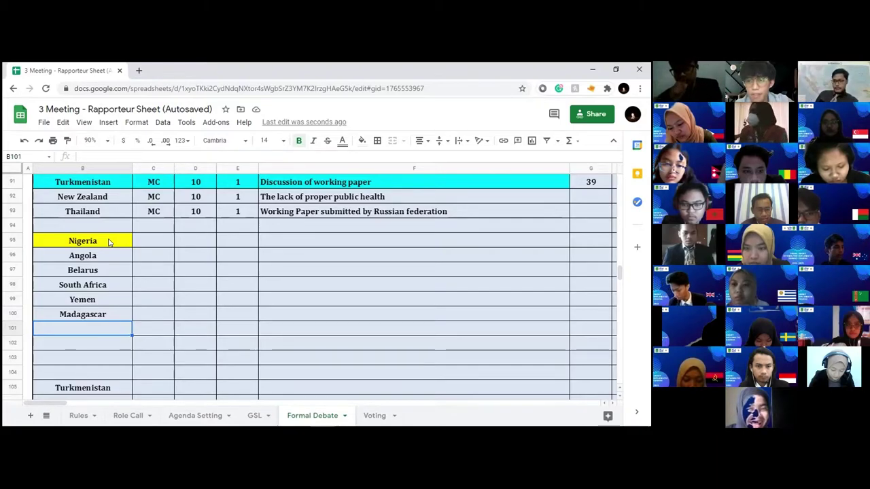
Add Senegal, Kenya and Laos to the country list in B101 to B103
{"action": "type", "text": "S"}
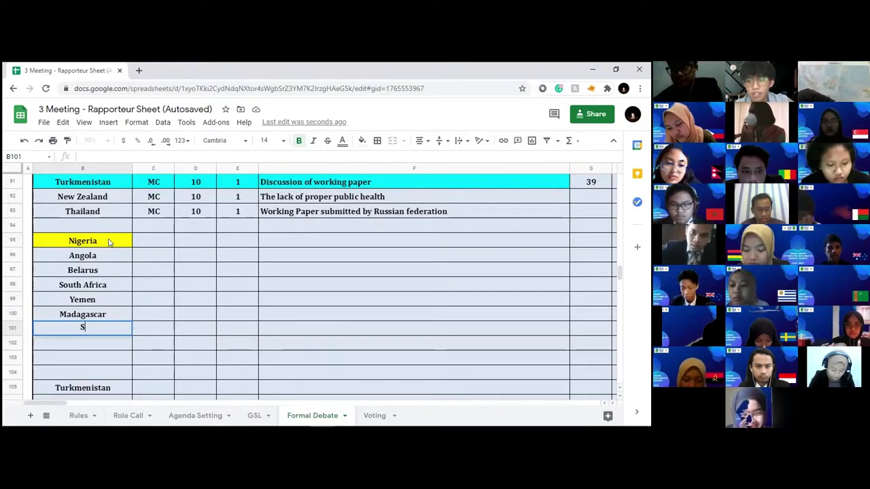
{"action": "type", "text": "enegal"}
{"action": "key", "text": "Return"}
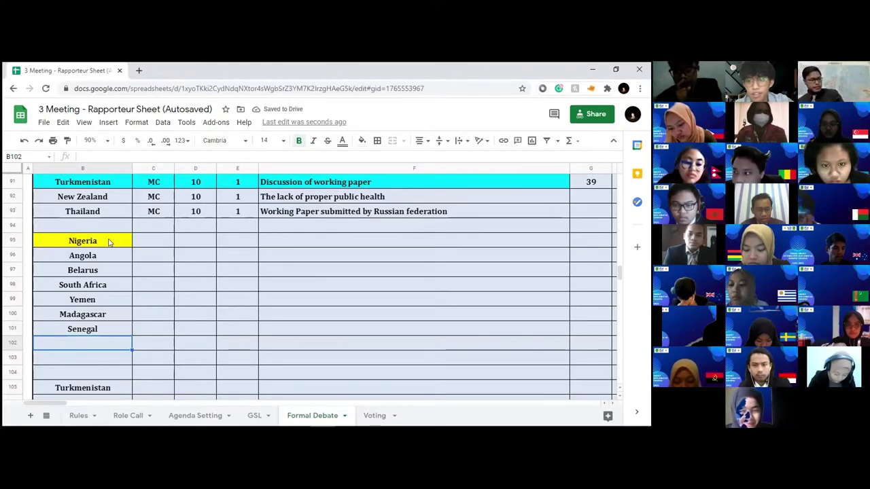
{"action": "type", "text": "Kenya"}
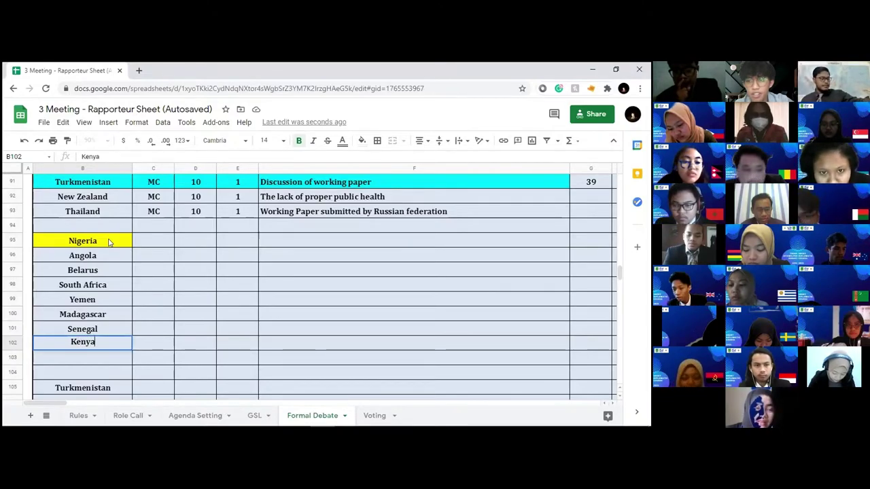
{"action": "key", "text": "Return"}
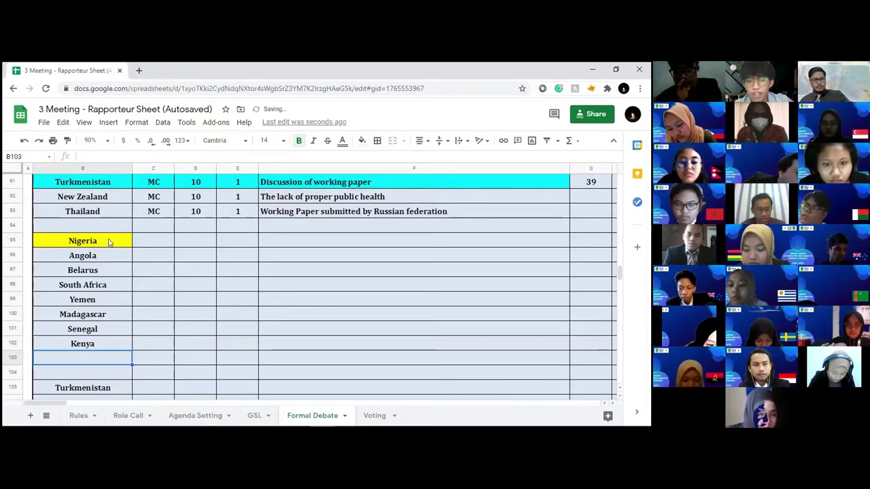
{"action": "type", "text": "Laos"}
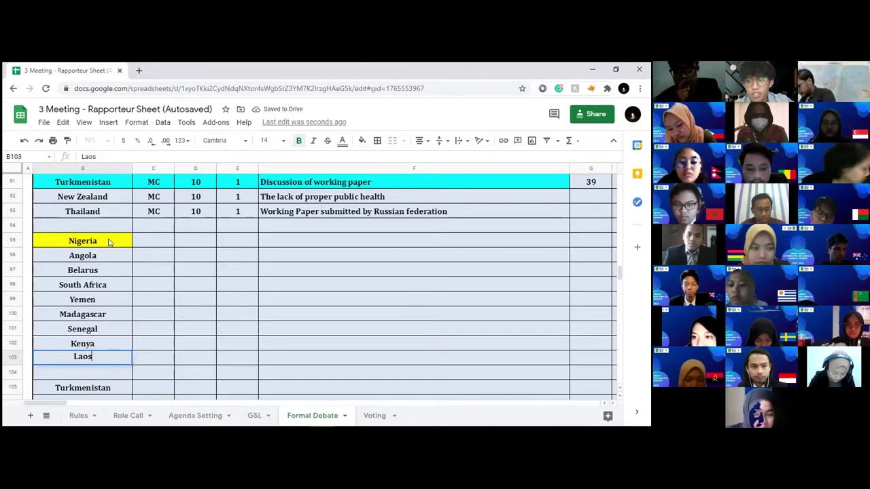
{"action": "key", "text": "Return"}
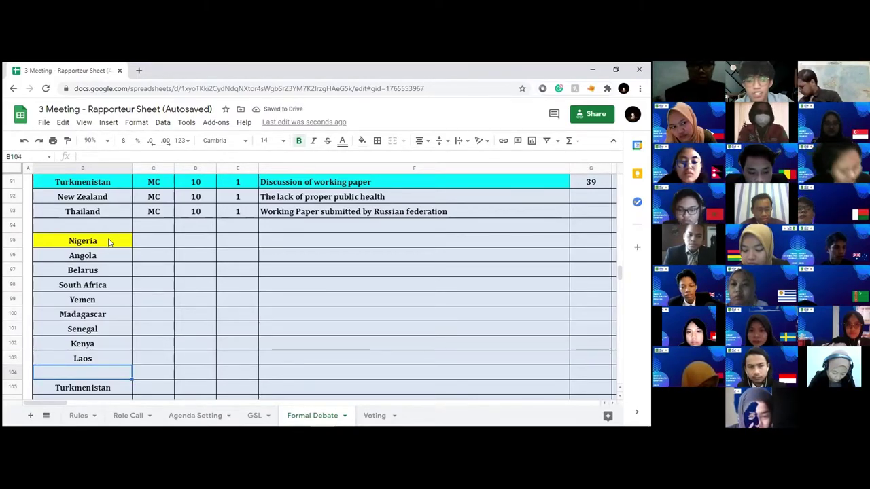
{"action": "type", "text": "Jordan"}
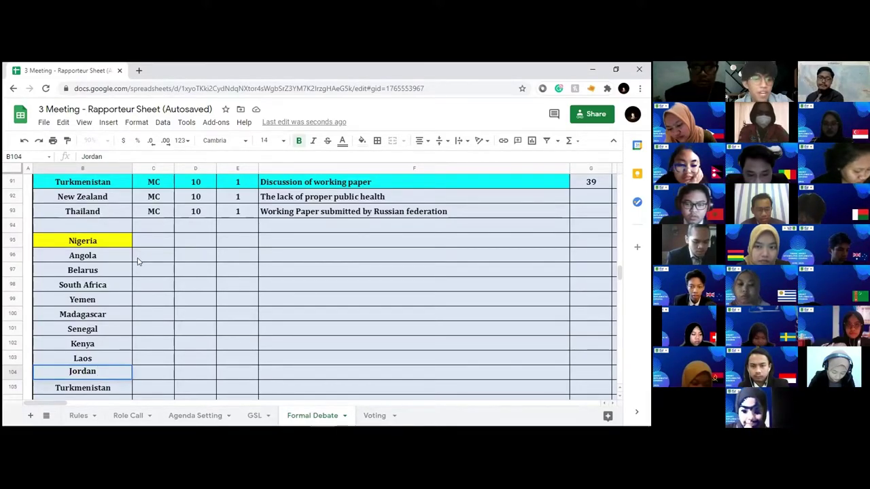
{"action": "key", "text": "BackSpace"}
{"action": "key", "text": "BackSpace"}
{"action": "key", "text": "BackSpace"}
{"action": "key", "text": "BackSpace"}
{"action": "key", "text": "BackSpace"}
{"action": "key", "text": "BackSpace"}
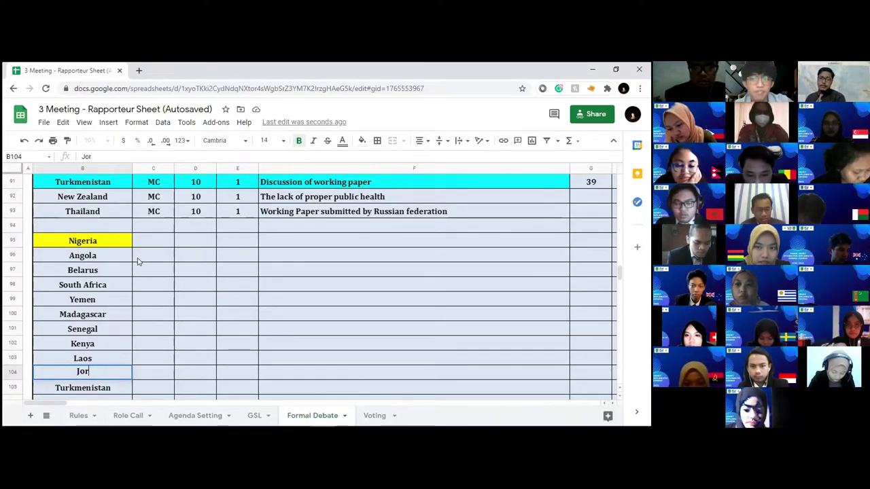
Enter Afghanistan in B104, completing the country list between Laos and Turkmenistan
{"action": "type", "text": "Afghanistan"}
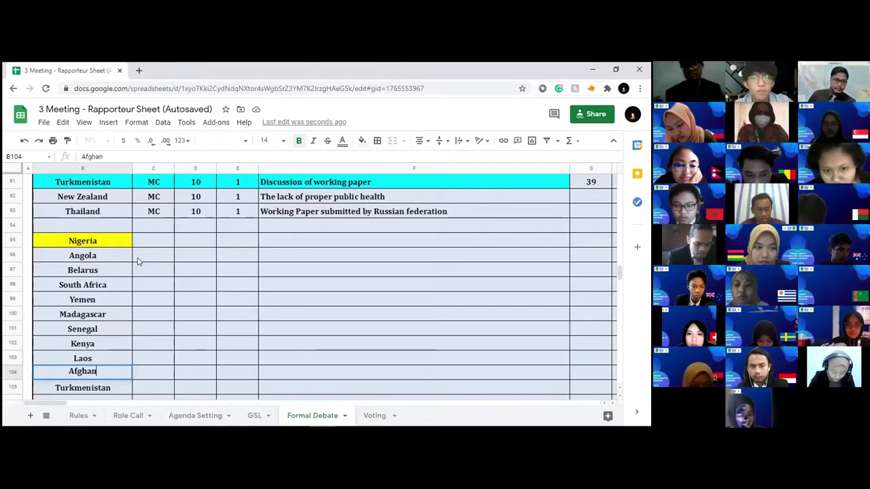
{"action": "left_click", "coordinate": [146, 255]}
Switch to the Google timer window and move it over the middle of the sheet, keeping the country list uncovered
{"action": "key", "text": "alt+Tab"}
{"action": "key", "text": "alt+Tab"}
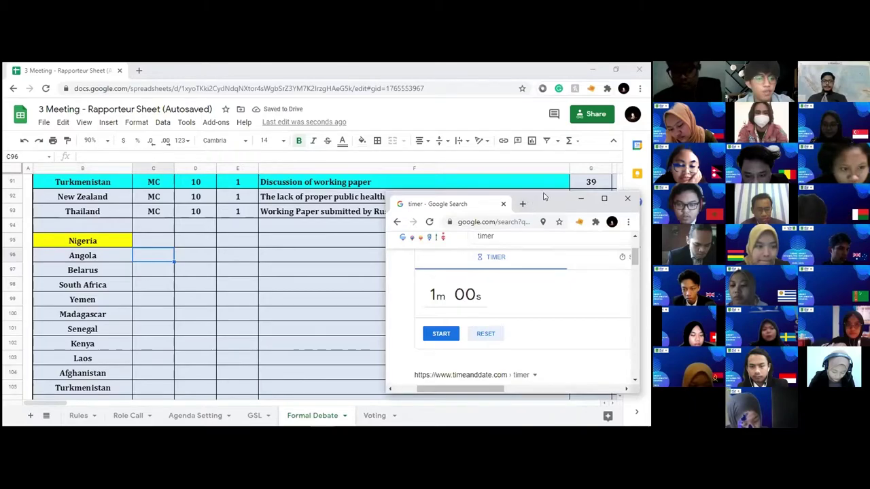
{"action": "left_click_drag", "start_coordinate": [555, 204], "coordinate": [483, 161]}
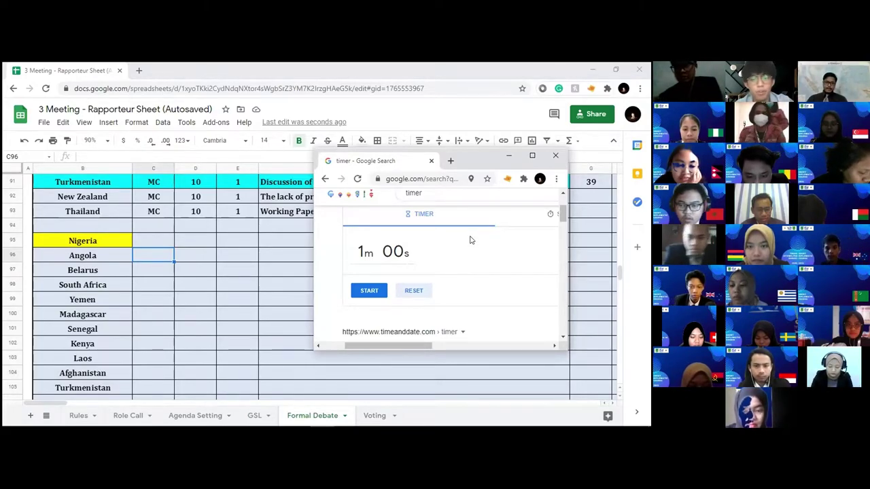
Run the one-minute countdown for the first three speeches, resetting the timer to 1m 00s after each
{"action": "left_click", "coordinate": [369, 291]}
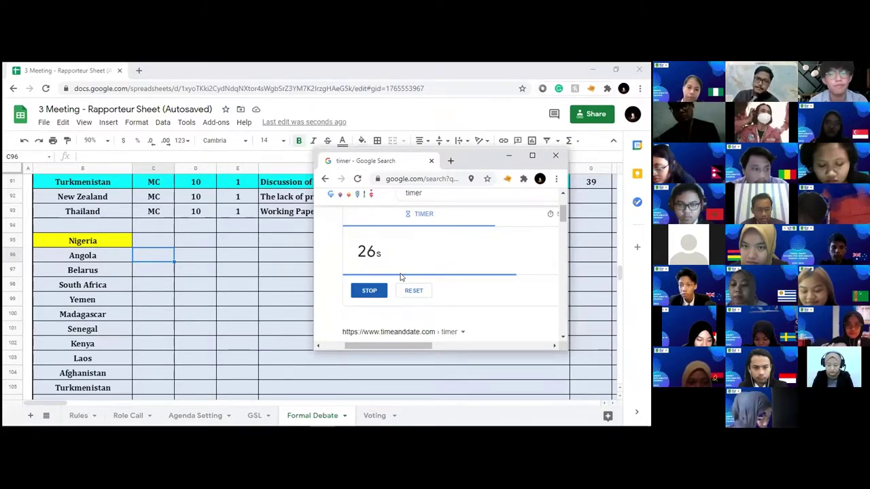
{"action": "left_click", "coordinate": [416, 291]}
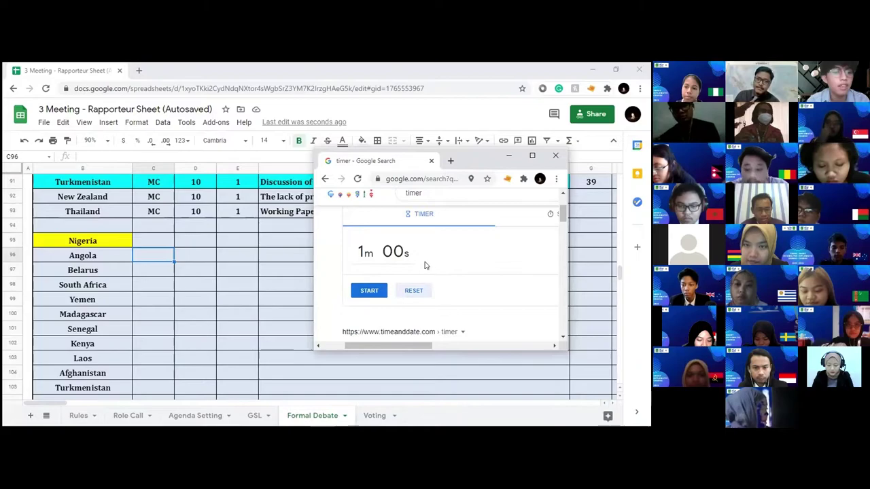
{"action": "left_click", "coordinate": [376, 291]}
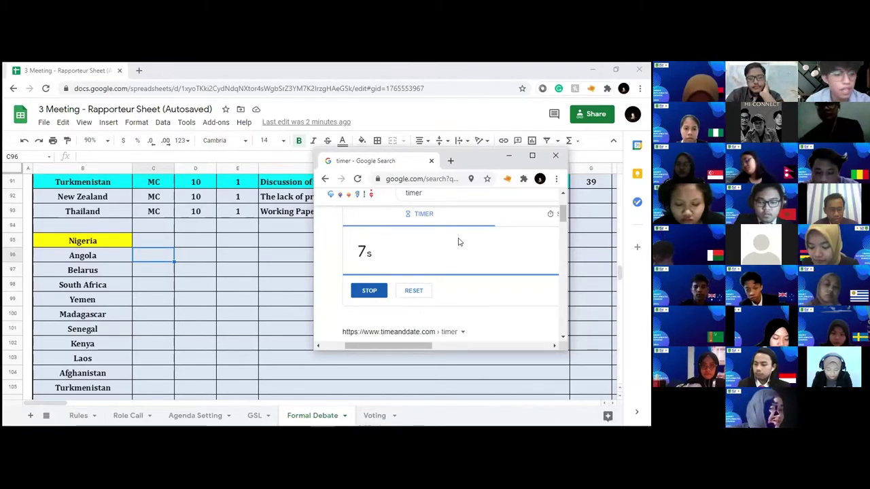
{"action": "left_click", "coordinate": [417, 290]}
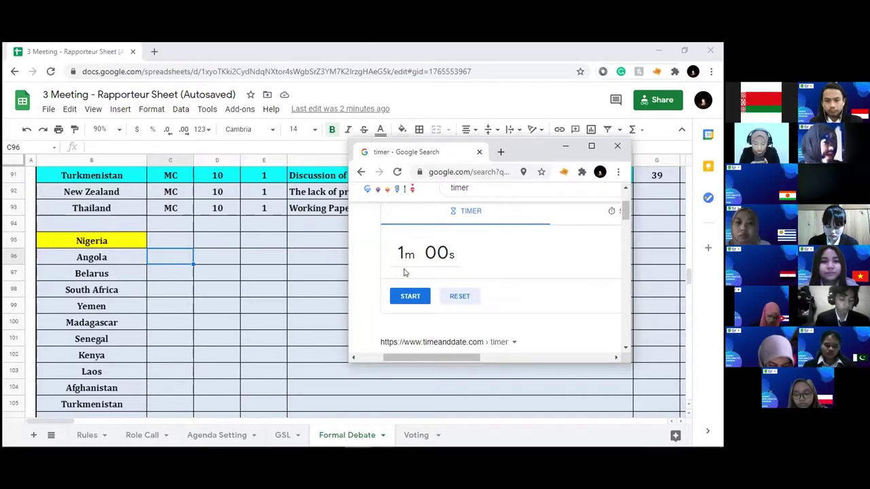
{"action": "left_click", "coordinate": [410, 295]}
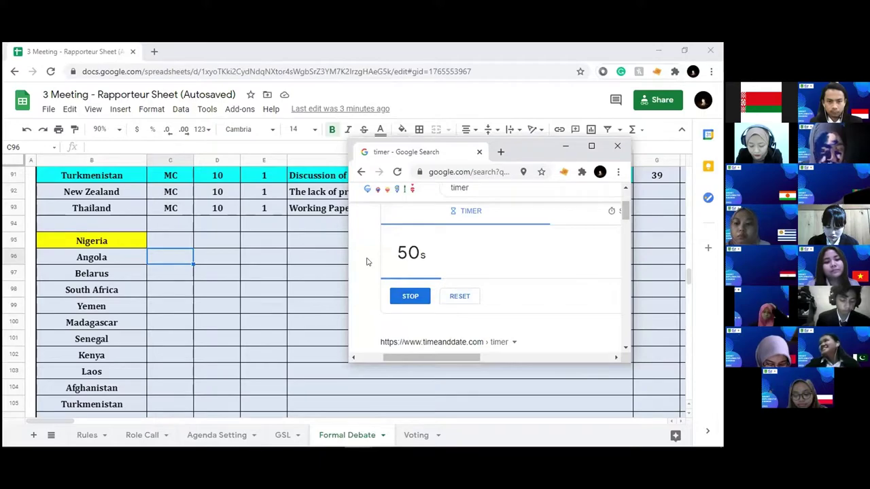
{"action": "left_click", "coordinate": [459, 297]}
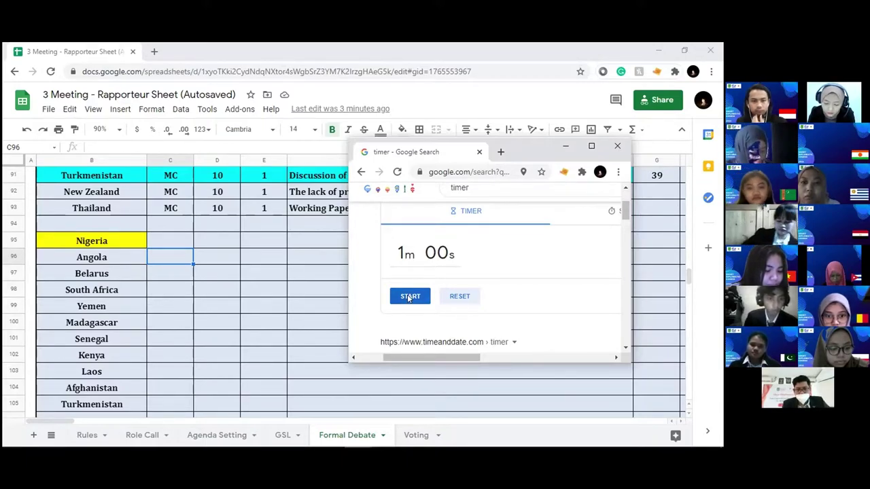
Time the fourth and fifth speeches with the one-minute countdown, resetting the timer after each
{"action": "scroll", "coordinate": [422, 275], "scroll_direction": "up", "scroll_amount": 1}
{"action": "scroll", "coordinate": [422, 276], "scroll_direction": "down", "scroll_amount": 1}
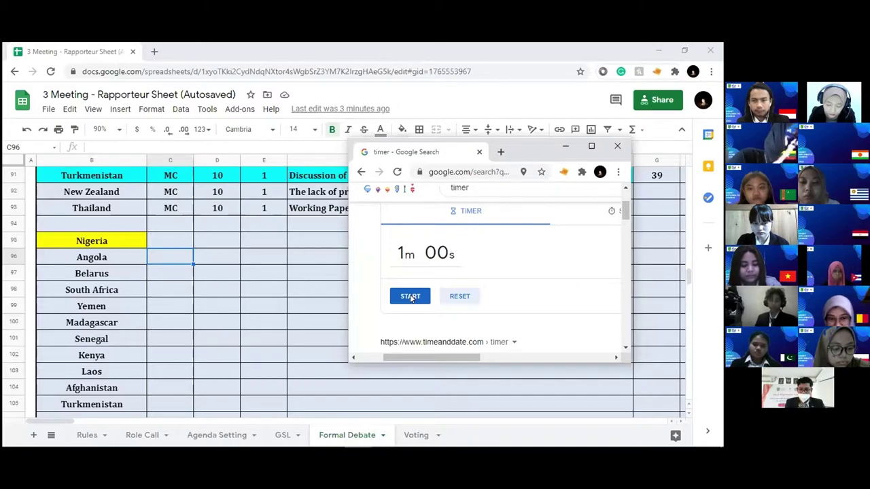
{"action": "left_click", "coordinate": [411, 297]}
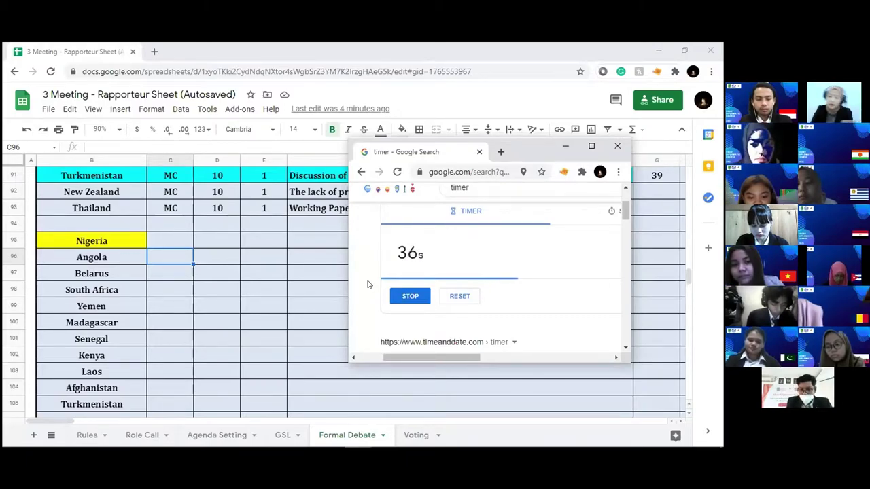
{"action": "left_click", "coordinate": [455, 297]}
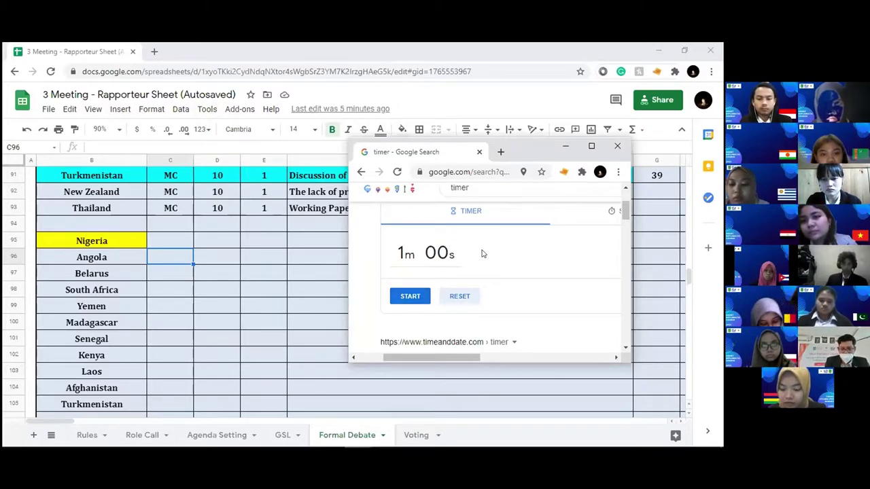
{"action": "left_click", "coordinate": [410, 296]}
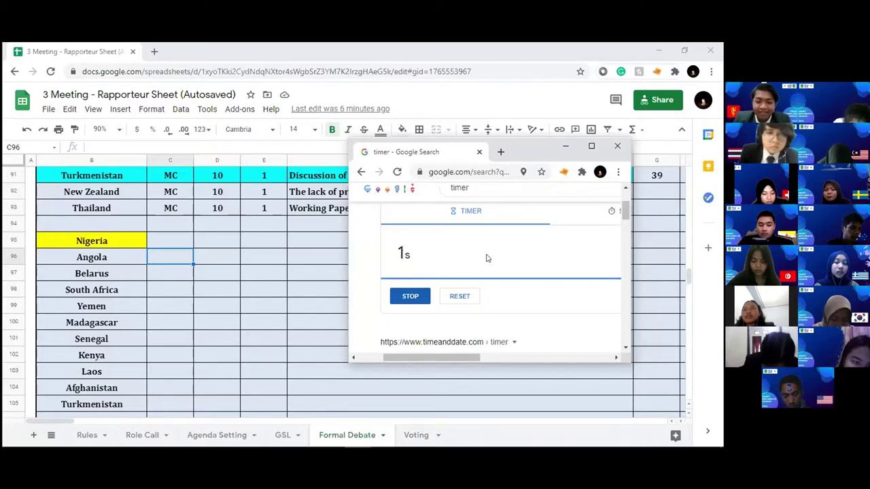
{"action": "left_click", "coordinate": [467, 294]}
Time the sixth and seventh speeches with the one-minute countdown, resetting the timer after each
{"action": "scroll", "coordinate": [305, 273], "scroll_direction": "down", "scroll_amount": 1}
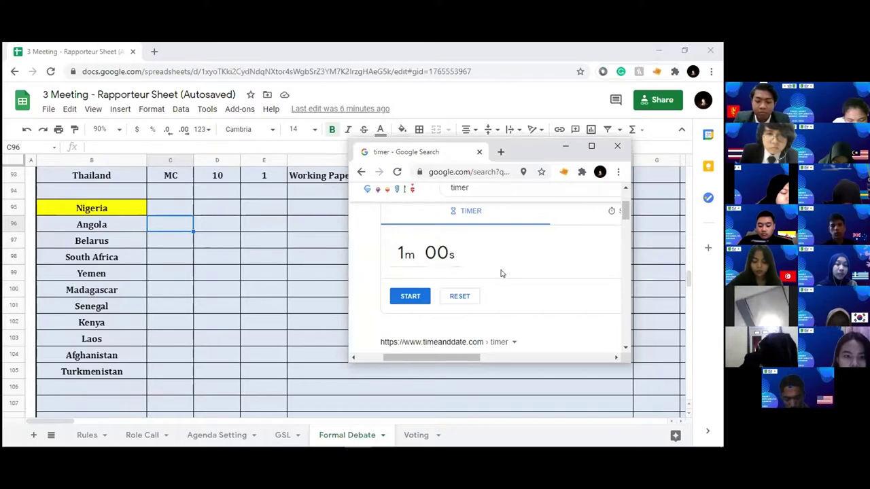
{"action": "left_click", "coordinate": [426, 295]}
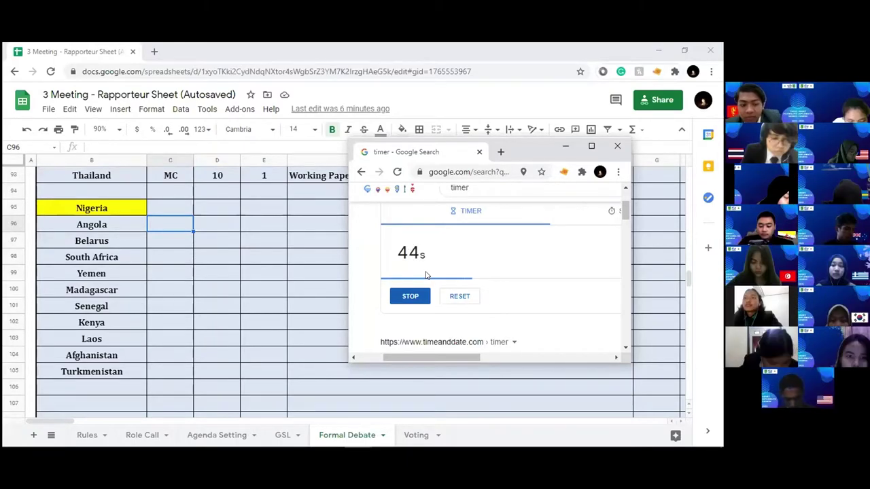
{"action": "left_click", "coordinate": [460, 296]}
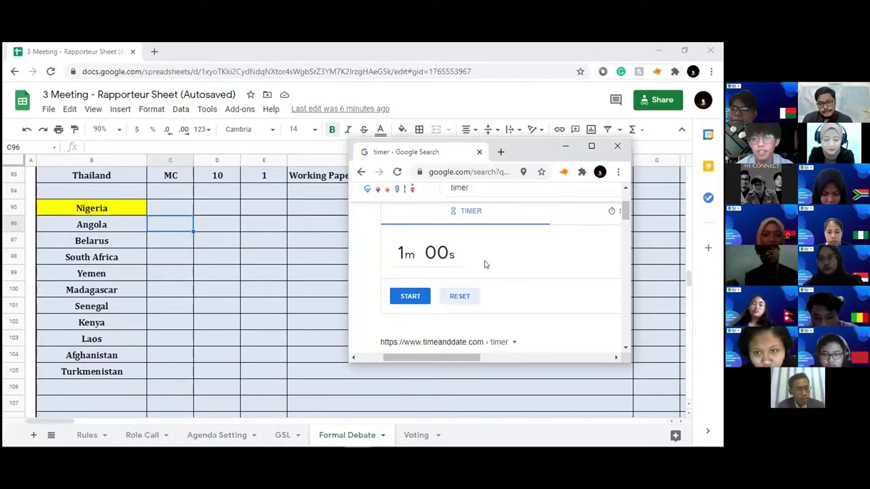
{"action": "left_click", "coordinate": [412, 296]}
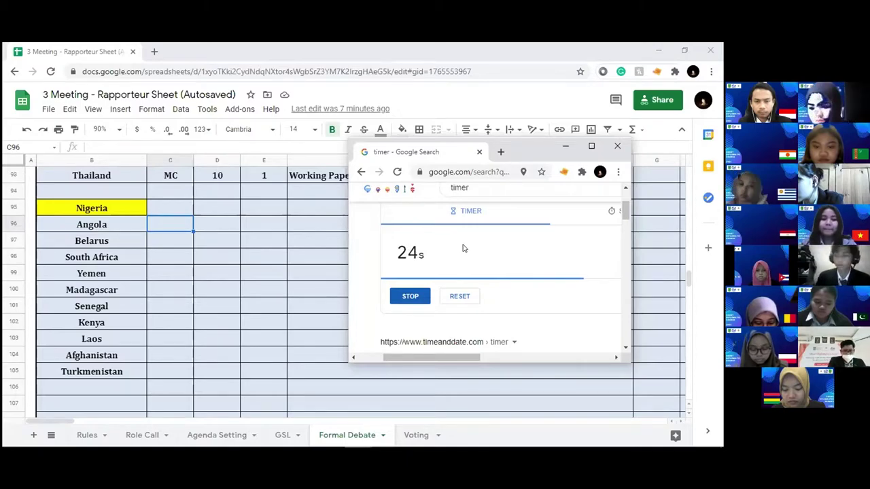
{"action": "left_click", "coordinate": [424, 296]}
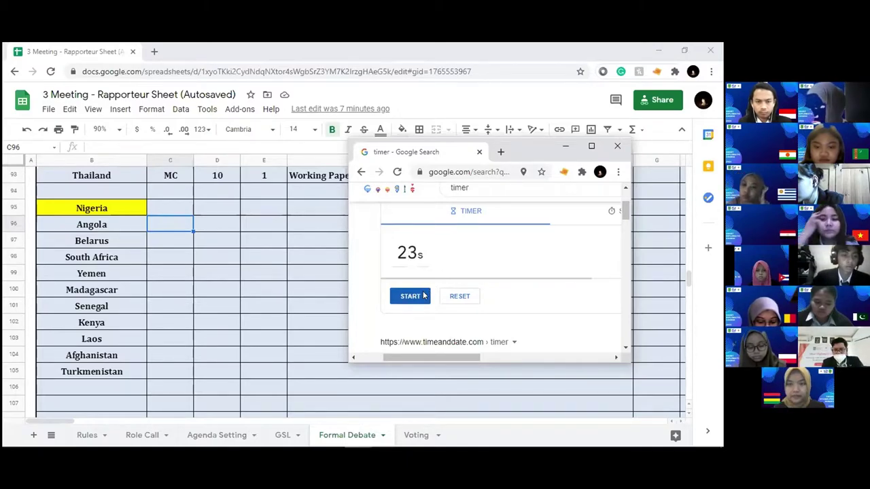
{"action": "left_click", "coordinate": [459, 296]}
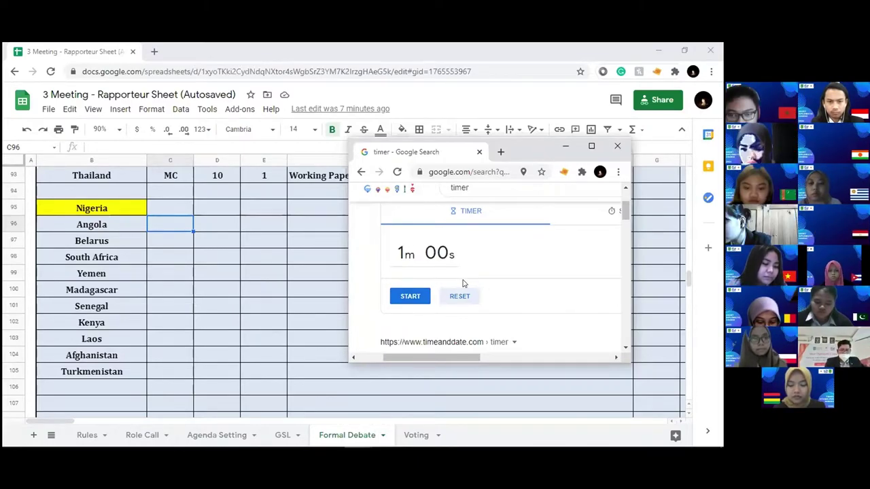
Time the eighth and ninth speeches with the one-minute countdown, resetting the timer after each
{"action": "left_click", "coordinate": [405, 297]}
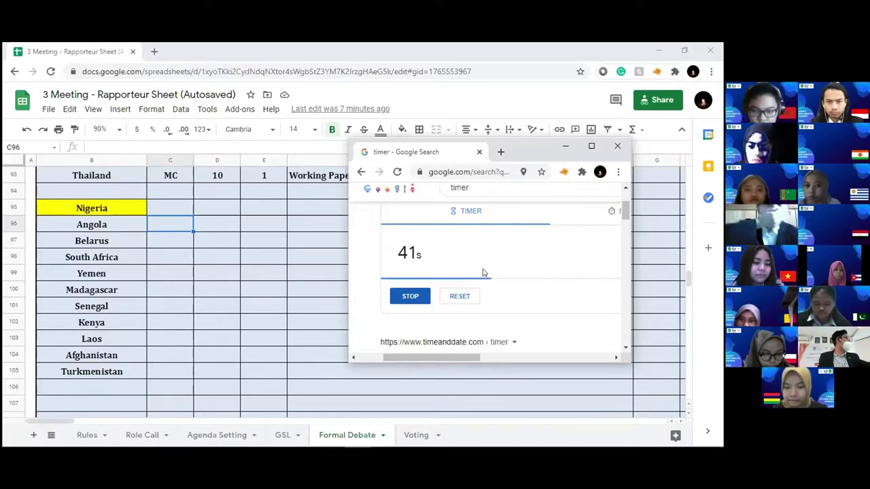
{"action": "left_click", "coordinate": [460, 297]}
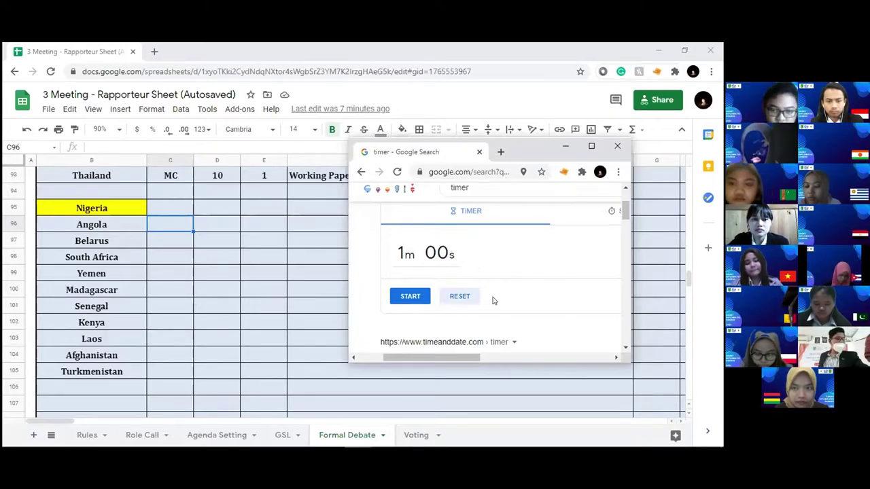
{"action": "left_click", "coordinate": [422, 293]}
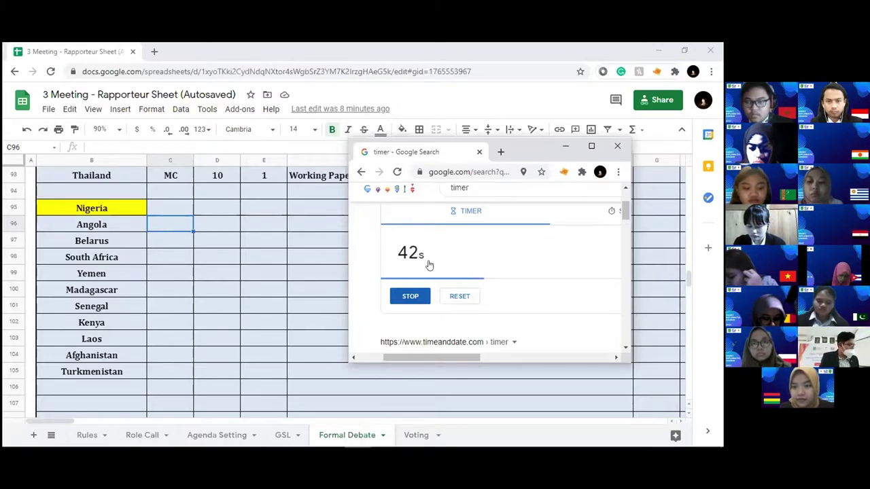
{"action": "left_click", "coordinate": [413, 297]}
{"action": "left_click", "coordinate": [457, 294]}
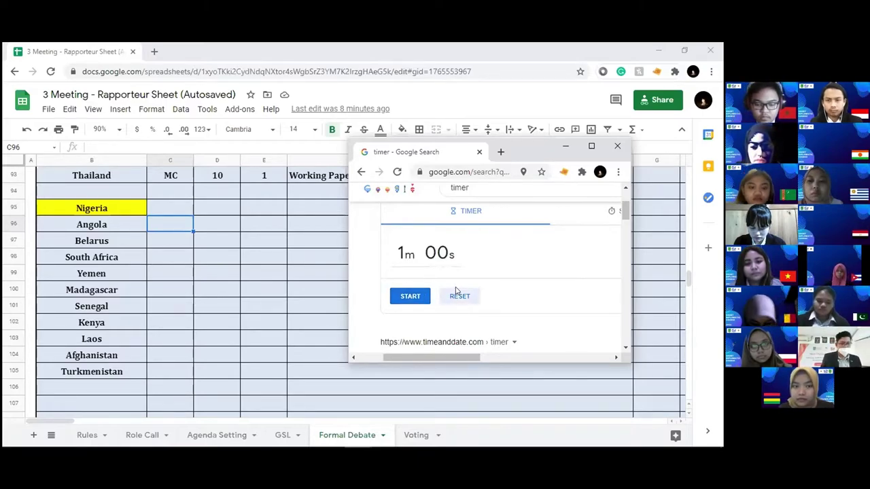
Time the tenth and eleventh speeches with the one-minute countdown, resetting the timer to 1m 00s after each
{"action": "left_click", "coordinate": [409, 296]}
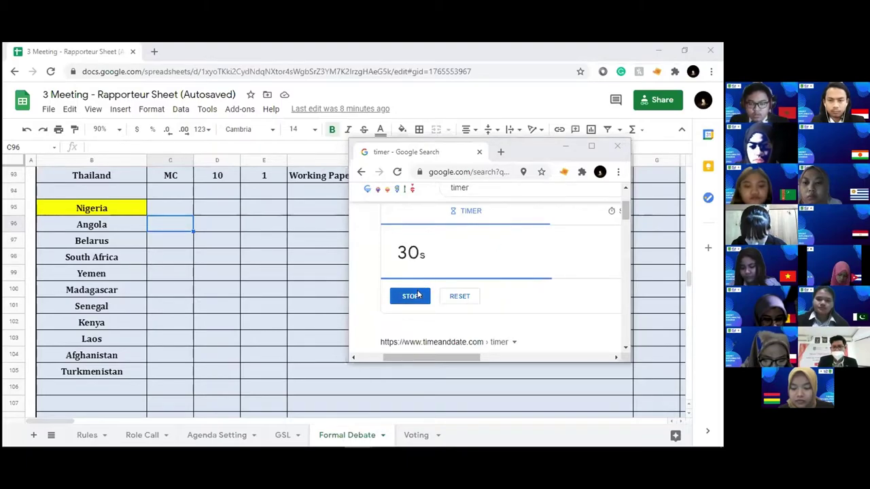
{"action": "left_click", "coordinate": [457, 299]}
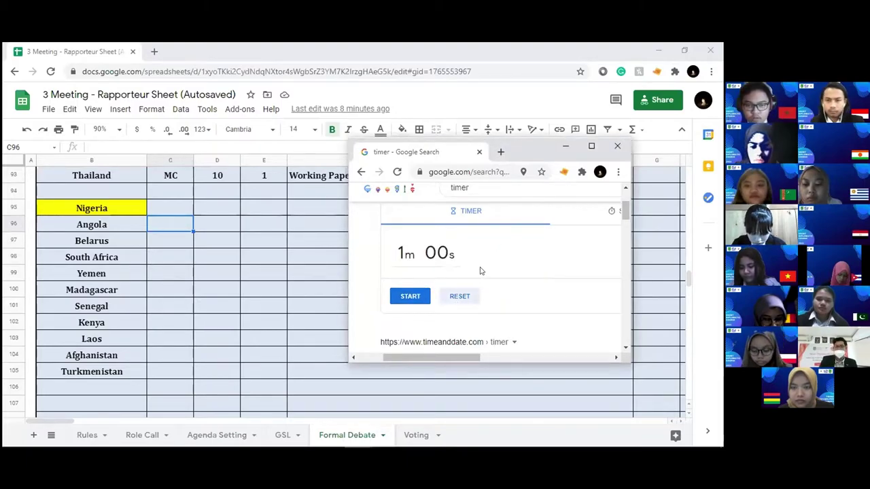
{"action": "left_click", "coordinate": [410, 296]}
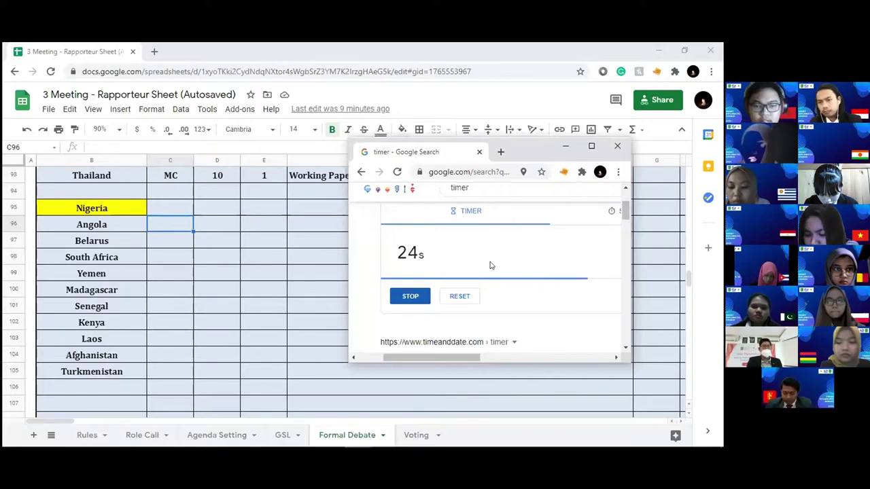
{"action": "left_click", "coordinate": [465, 296]}
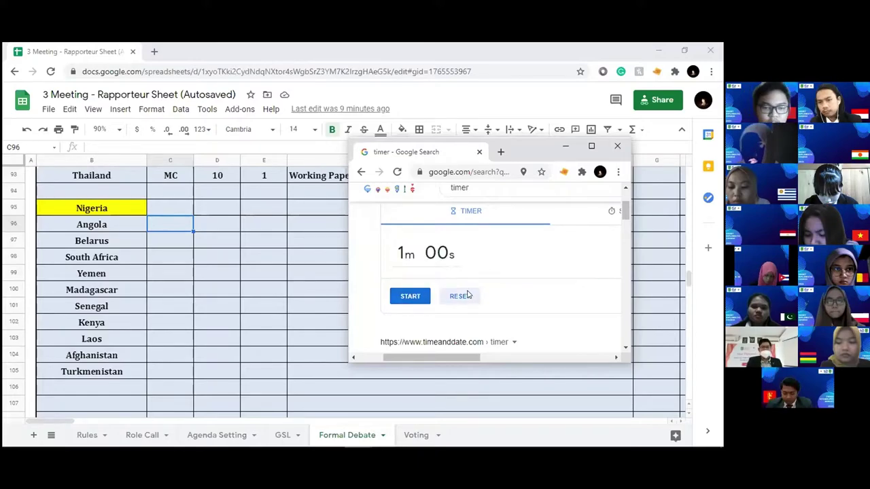
Return to the rapporteur sheet and record Brunei's motion in row 107 as UMC with a duration of 20
{"action": "left_click", "coordinate": [293, 274]}
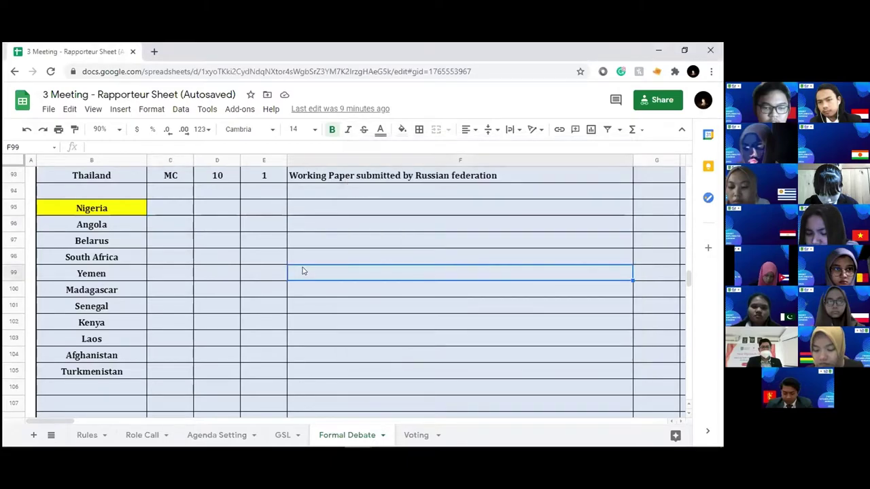
{"action": "scroll", "coordinate": [268, 255], "scroll_direction": "up", "scroll_amount": 1}
{"action": "scroll", "coordinate": [267, 254], "scroll_direction": "down", "scroll_amount": 4}
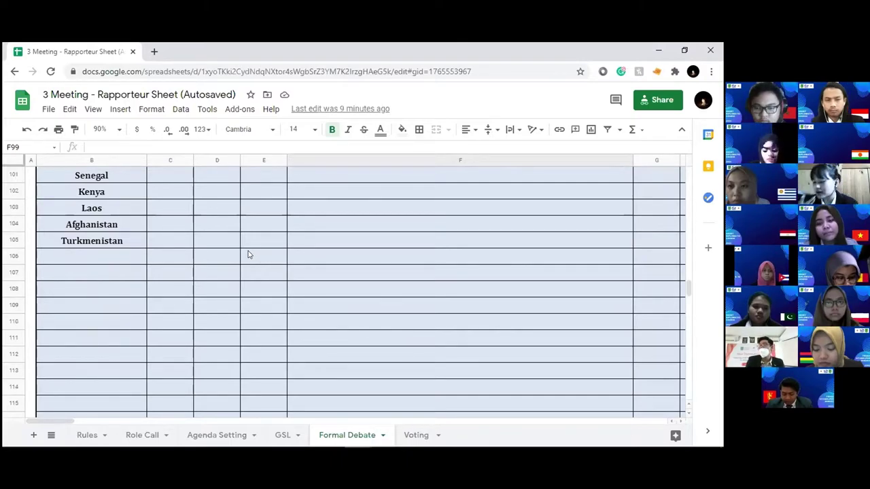
{"action": "left_click", "coordinate": [114, 271]}
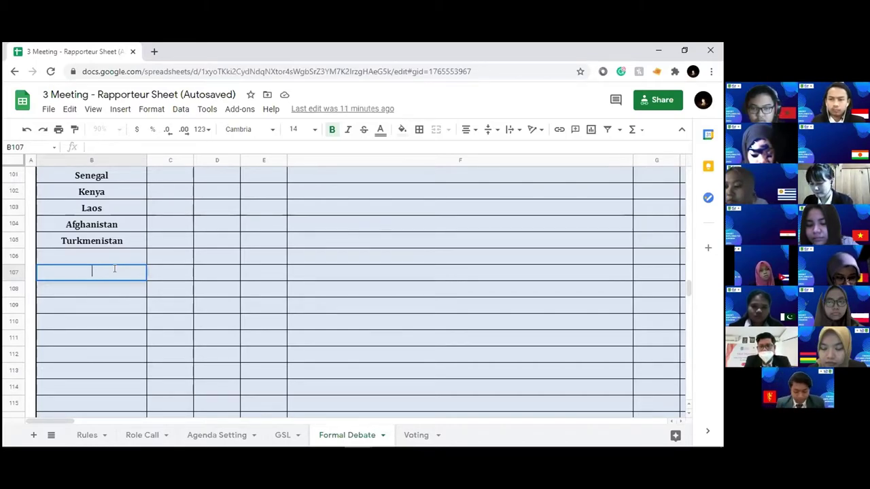
{"action": "type", "text": "B"}
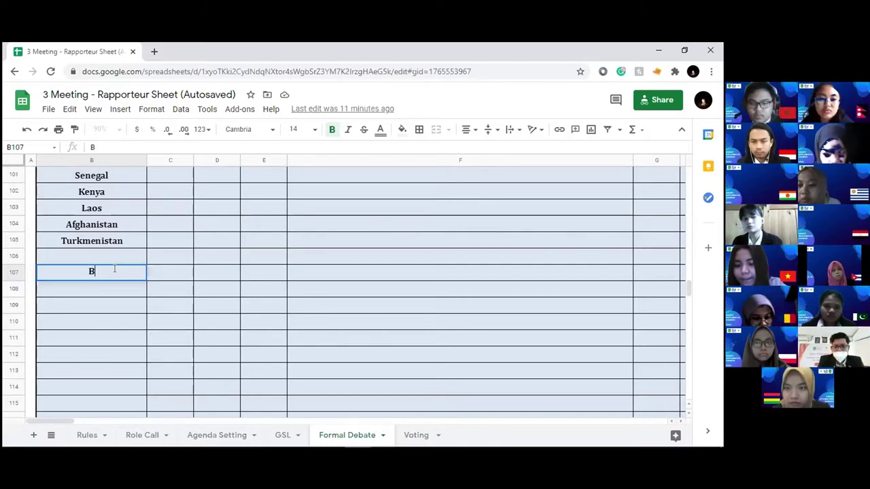
{"action": "type", "text": "runei"}
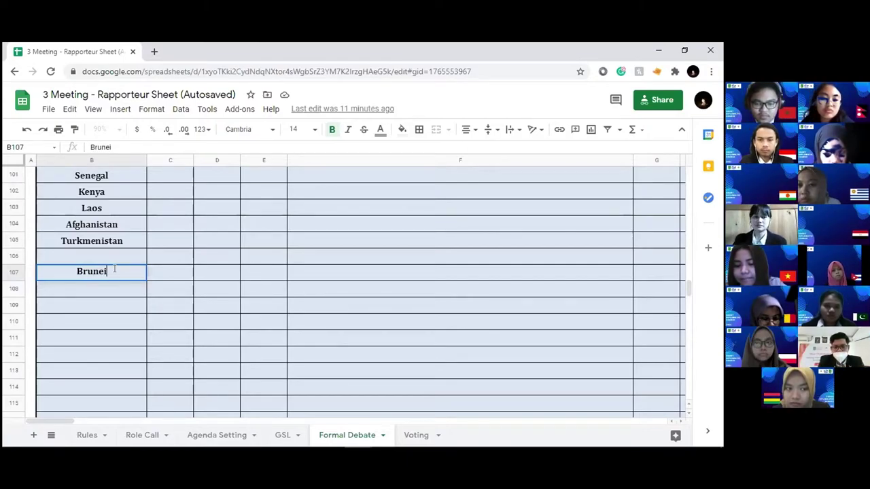
{"action": "key", "text": "Tab"}
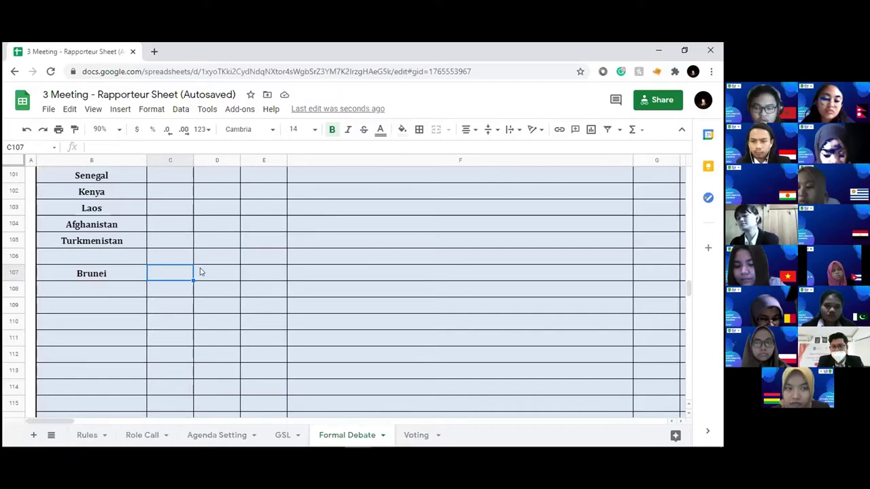
{"action": "type", "text": "UMC"}
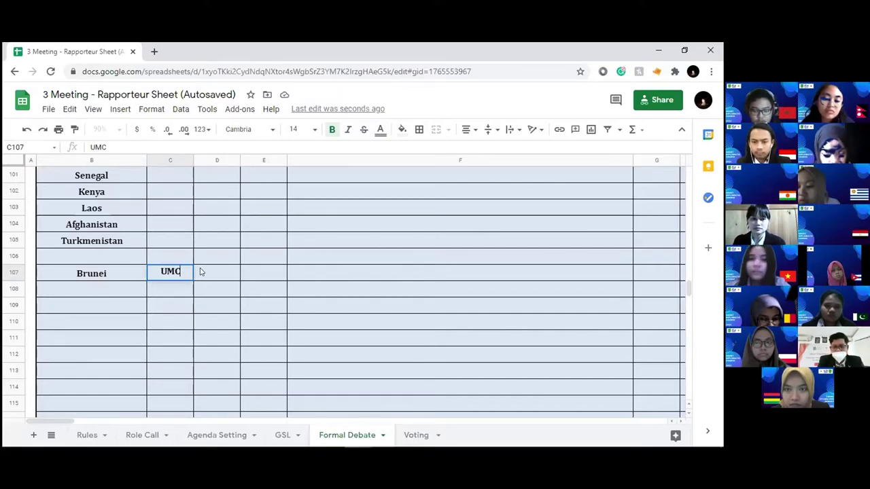
{"action": "key", "text": "Tab"}
{"action": "type", "text": "20"}
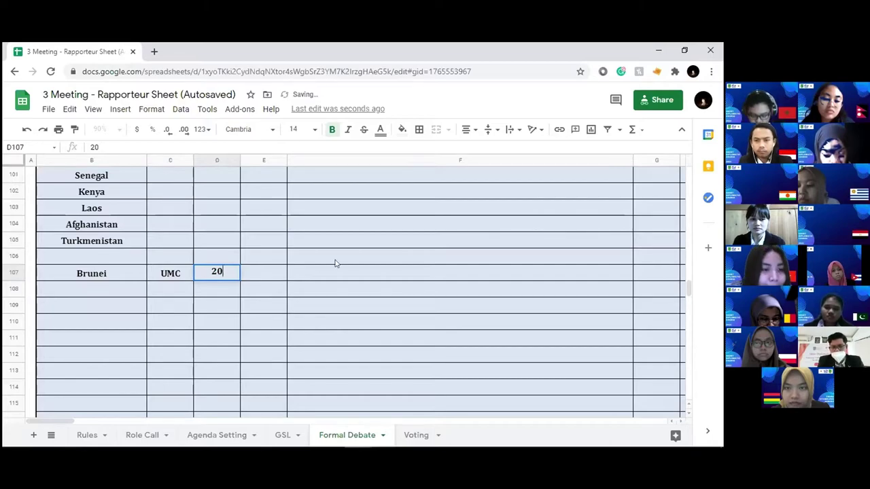
{"action": "left_click", "coordinate": [124, 291]}
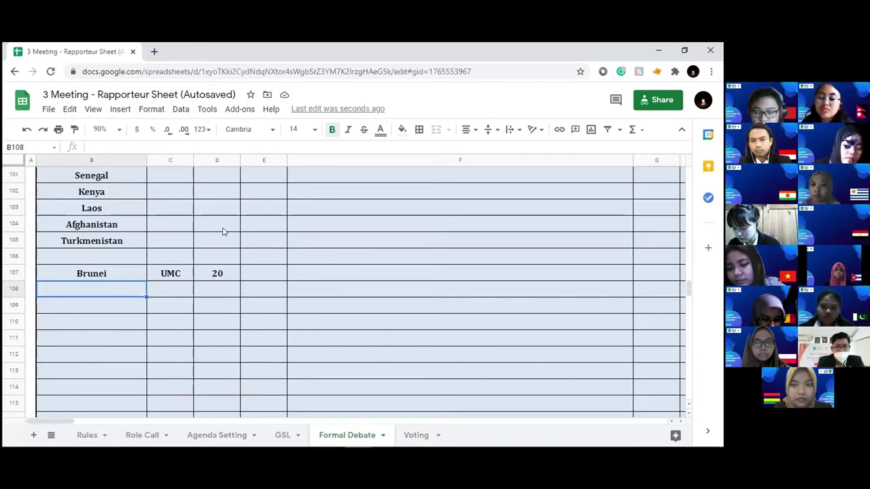
{"action": "type", "text": "Russia"}
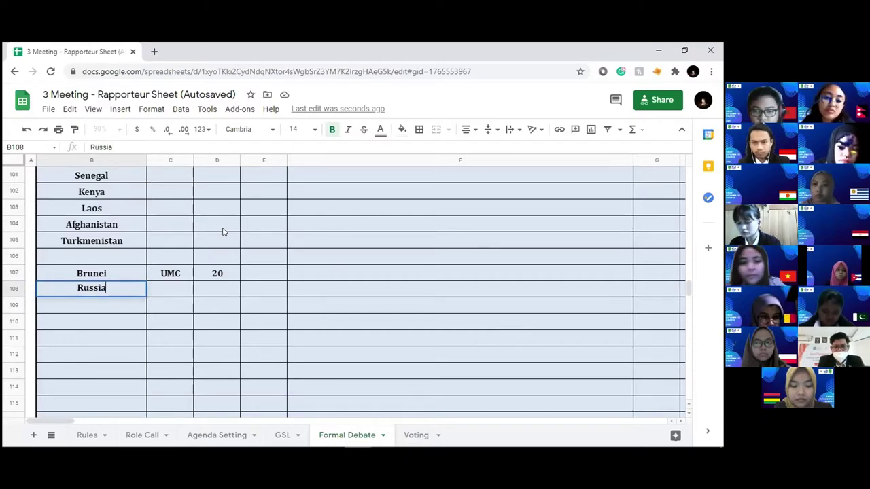
{"action": "key", "text": "Tab"}
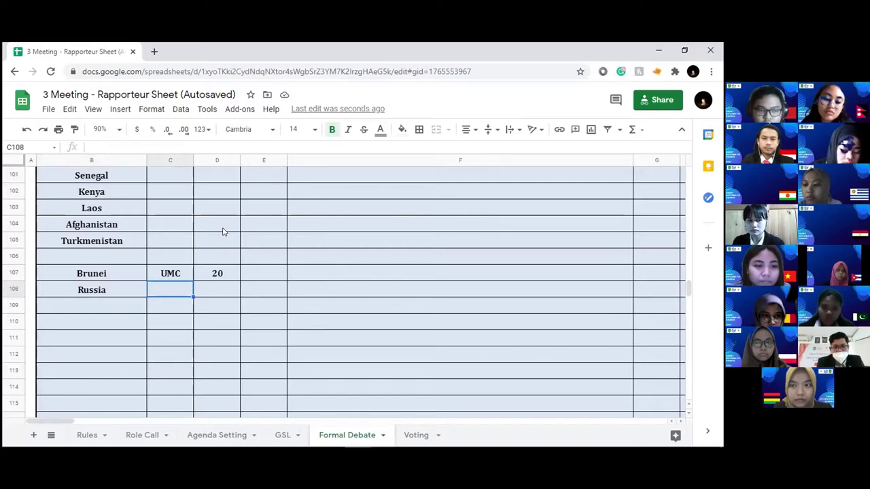
{"action": "key", "text": "Left"}
{"action": "key", "text": "Delete"}
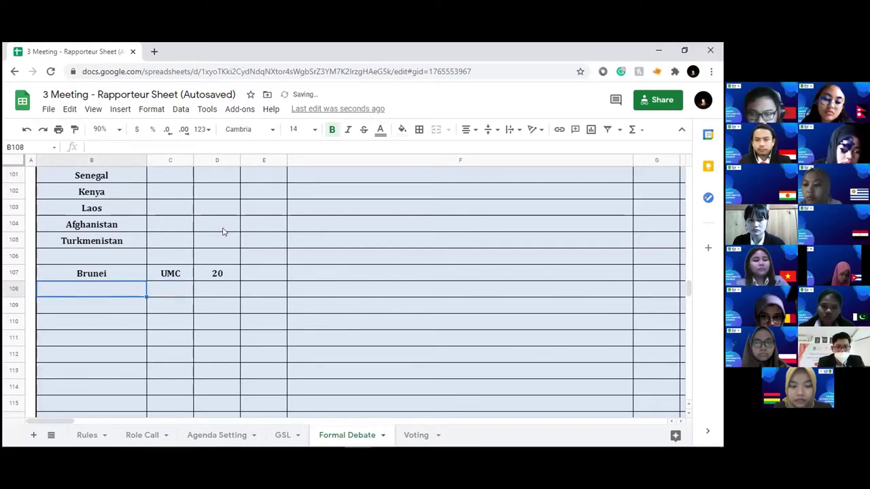
Enter 45 in G107 for Brunei's motion
{"action": "left_click", "coordinate": [331, 270]}
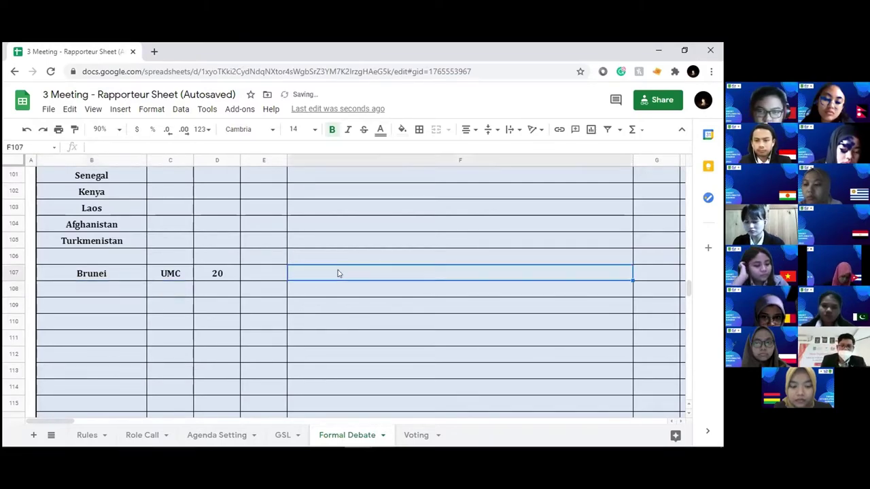
{"action": "left_click", "coordinate": [646, 275]}
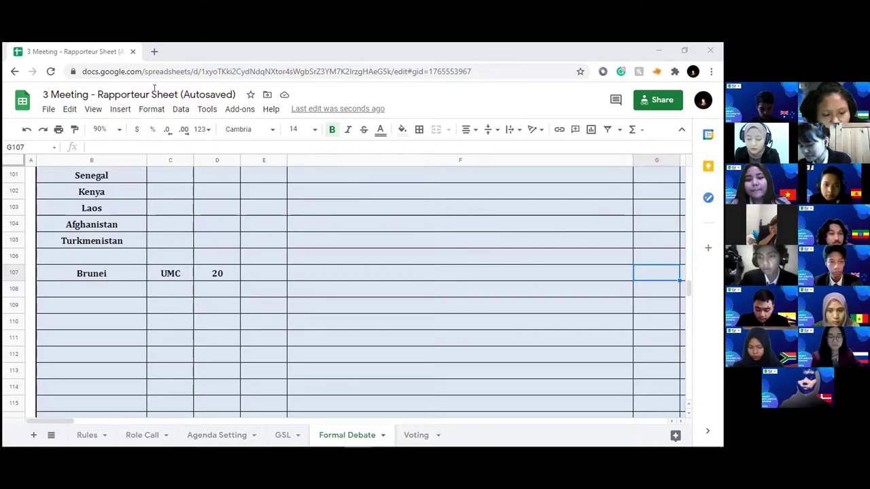
{"action": "left_click", "coordinate": [652, 276]}
{"action": "type", "text": "45"}
{"action": "left_click", "coordinate": [520, 280]}
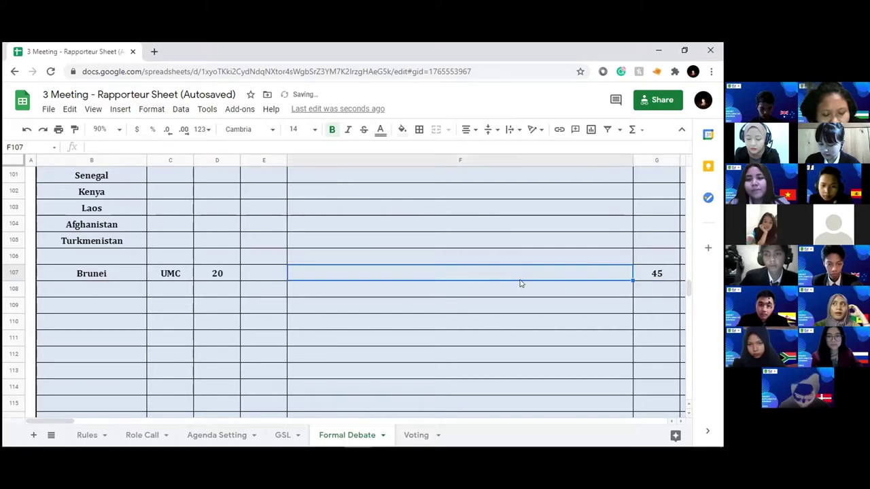
Fill cell G107 of Brunei's motion with bright green
{"action": "key", "text": "Right"}
{"action": "left_click", "coordinate": [402, 129]}
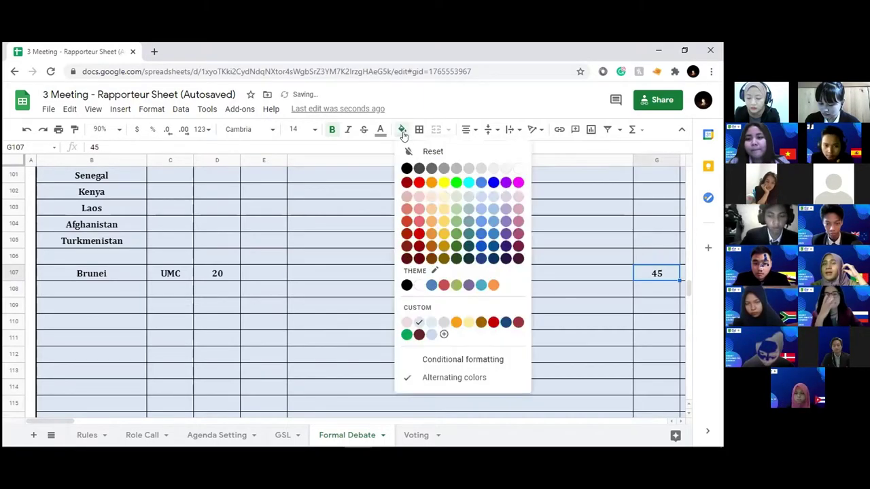
{"action": "left_click", "coordinate": [456, 209]}
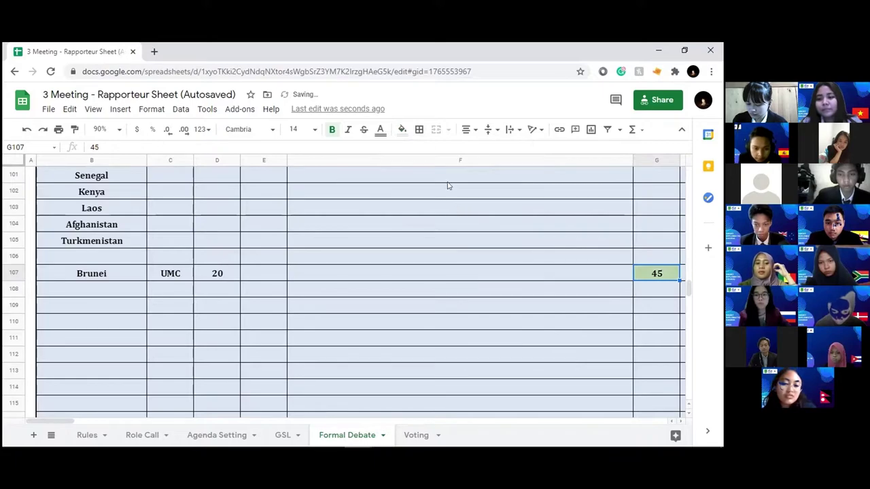
{"action": "left_click", "coordinate": [402, 129]}
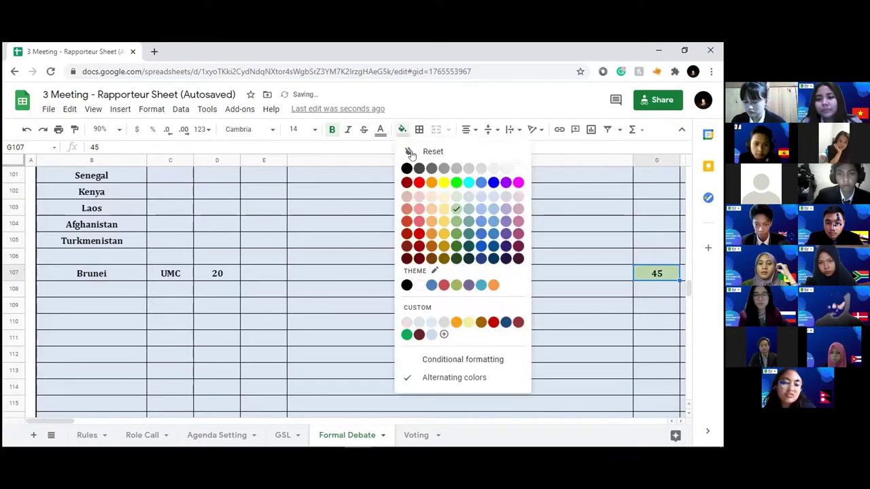
{"action": "left_click", "coordinate": [456, 182]}
{"action": "left_click", "coordinate": [448, 240]}
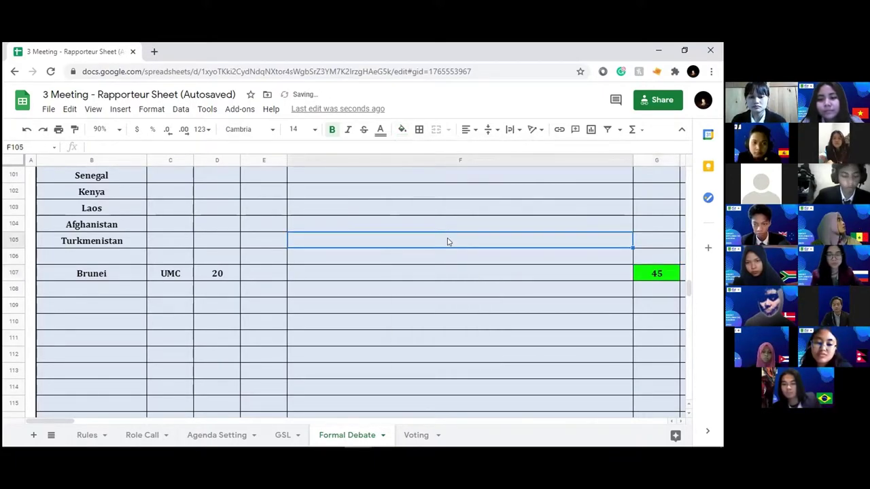
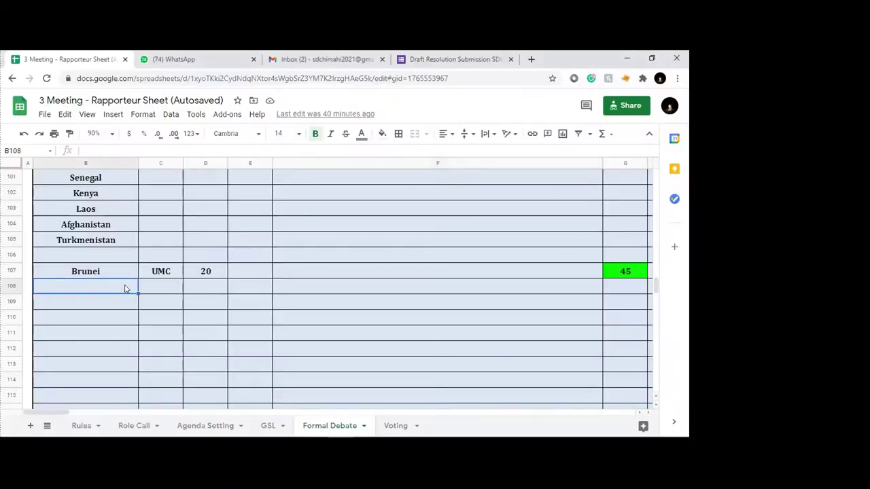
Fill the empty cell B109 below Brunei's motion with light yellow
{"action": "scroll", "coordinate": [129, 292], "scroll_direction": "down", "scroll_amount": 2}
{"action": "left_click", "coordinate": [106, 230]}
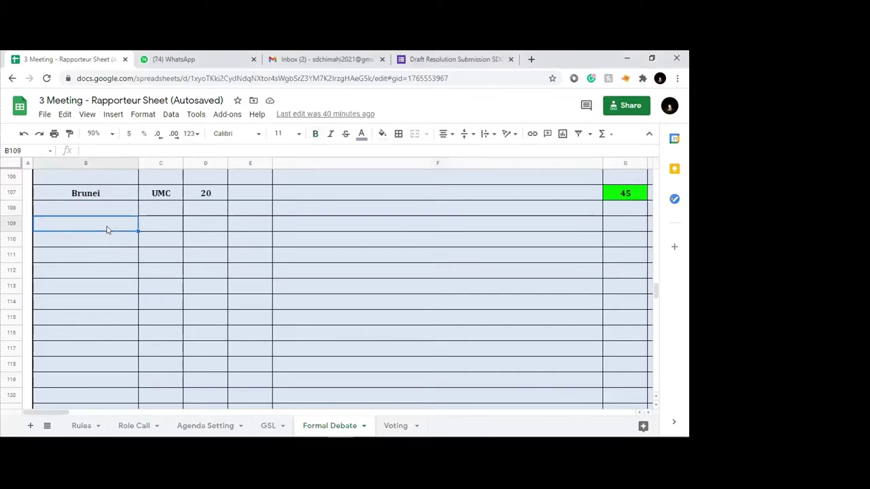
{"action": "left_click", "coordinate": [382, 134]}
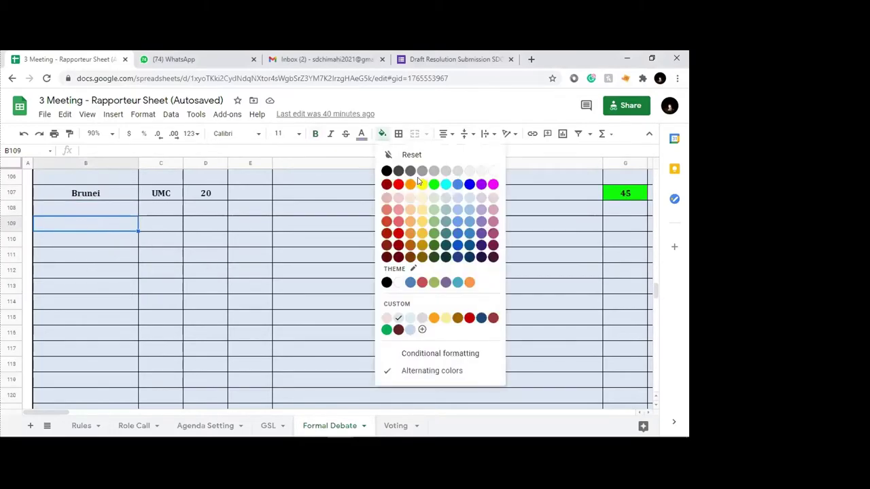
{"action": "left_click", "coordinate": [421, 211]}
{"action": "left_click", "coordinate": [122, 238]}
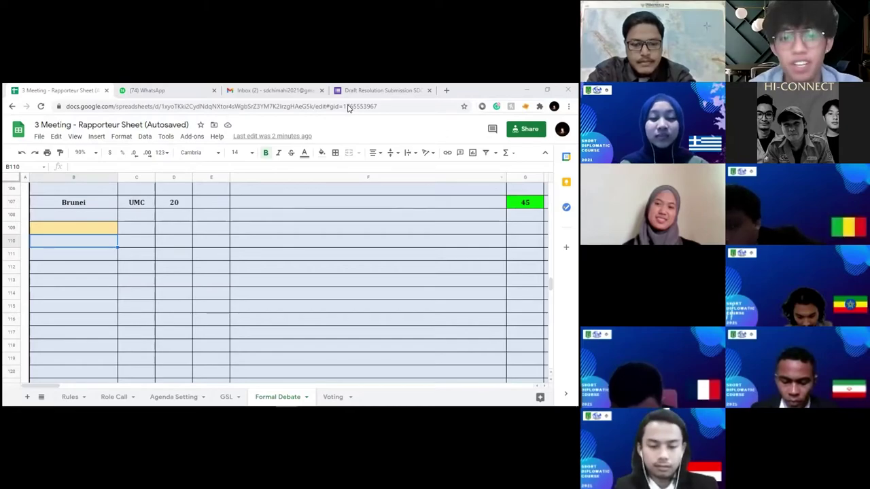
Enter Argentina in B110 and its motion type MC in C110
{"action": "left_click", "coordinate": [247, 252]}
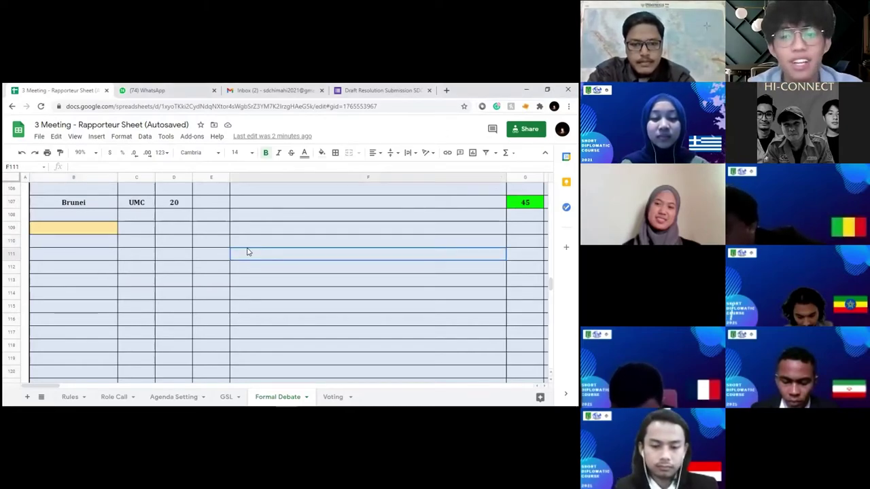
{"action": "left_click", "coordinate": [97, 242]}
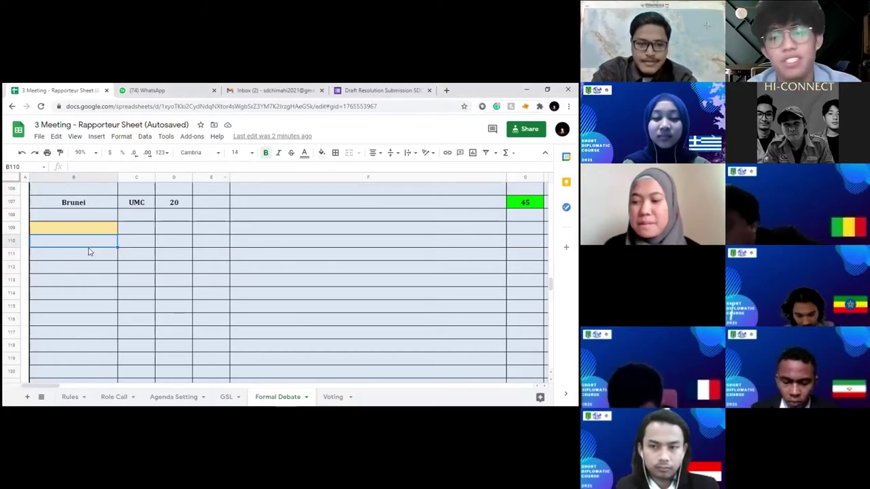
{"action": "double_click", "coordinate": [88, 246]}
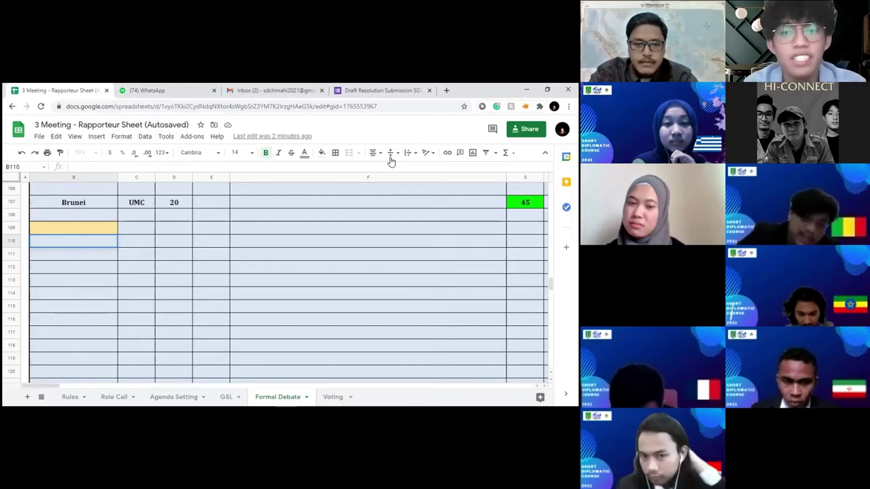
{"action": "key", "text": "Return"}
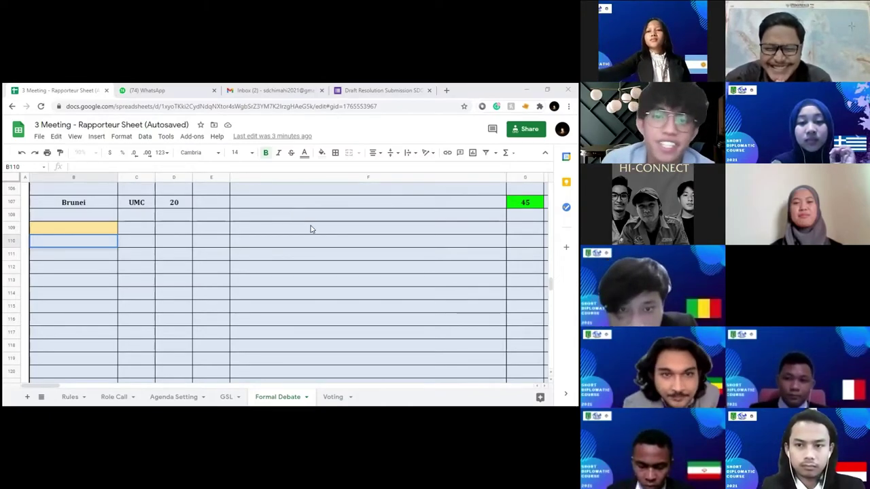
{"action": "type", "text": "A"}
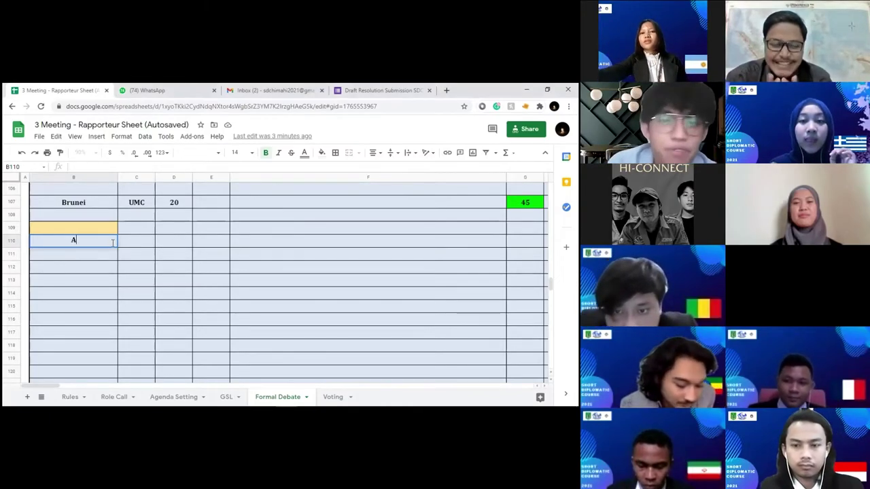
{"action": "type", "text": "rgentina"}
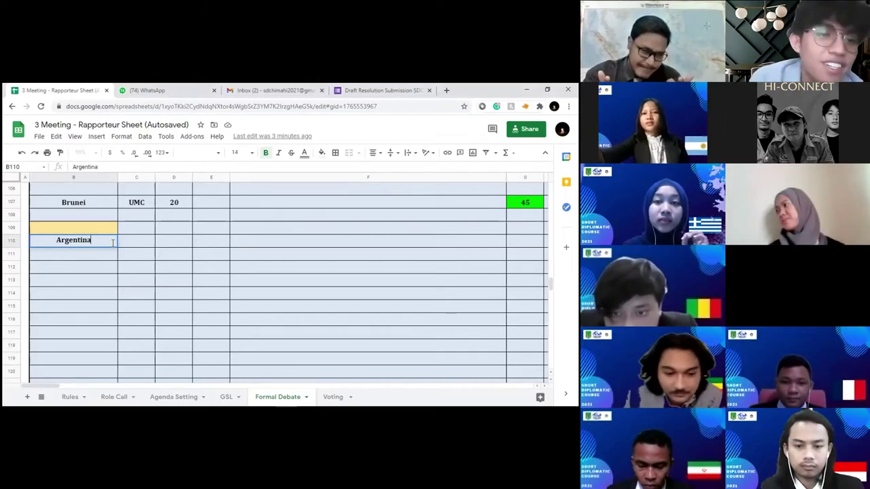
{"action": "left_click", "coordinate": [147, 236]}
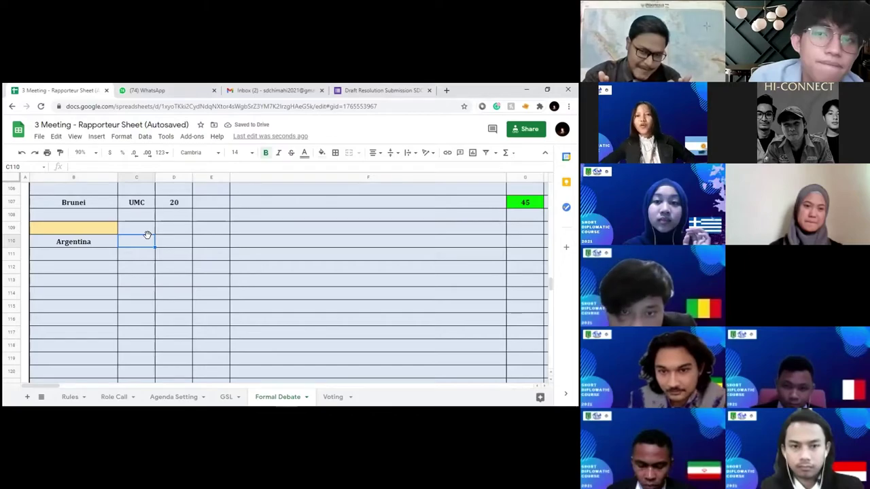
{"action": "type", "text": "MC"}
{"action": "key", "text": "Tab"}
{"action": "key", "text": "Tab"}
{"action": "key", "text": "Tab"}
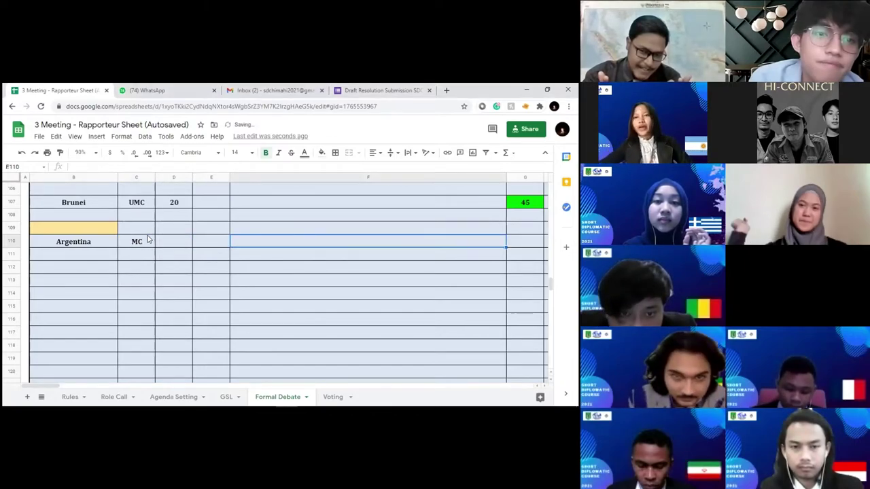
Enter the topic "Discussion of the moderated caucus" in F110 for Argentina's motion
{"action": "type", "text": "Pol"}
{"action": "key", "text": "BackSpace"}
{"action": "key", "text": "BackSpace"}
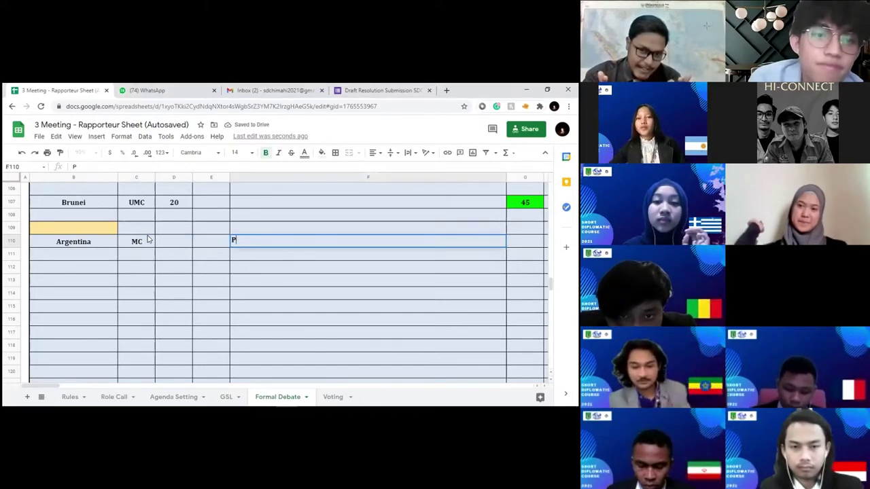
{"action": "key", "text": "BackSpace"}
{"action": "type", "text": "Discussio"}
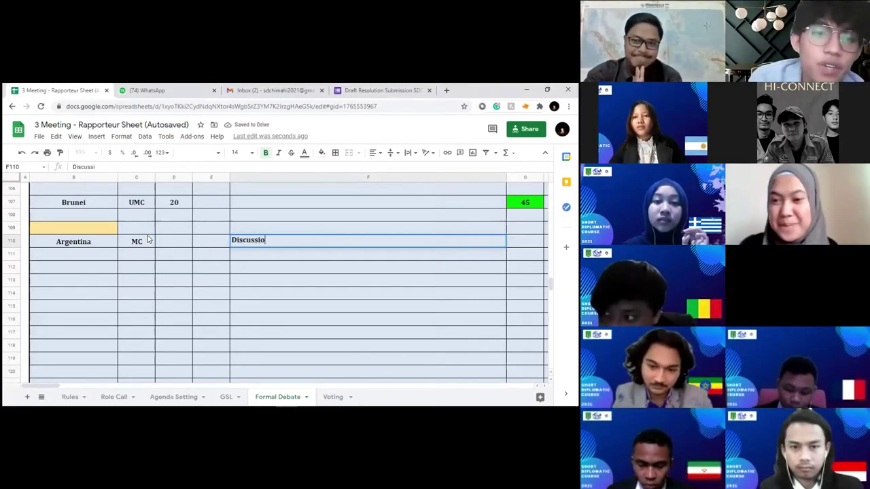
{"action": "type", "text": "n of the m"}
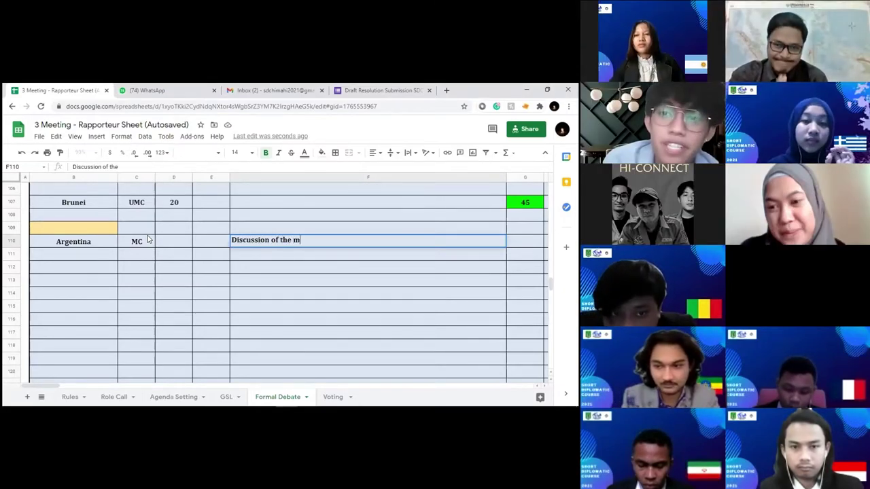
{"action": "type", "text": "oderated"}
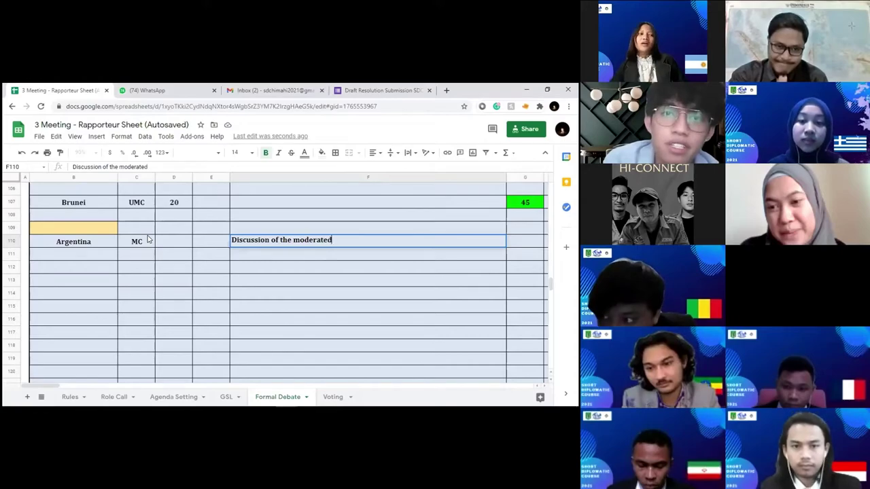
{"action": "key", "text": "BackSpace"}
{"action": "key", "text": "BackSpace"}
{"action": "key", "text": "BackSpace"}
{"action": "key", "text": "BackSpace"}
{"action": "key", "text": "BackSpace"}
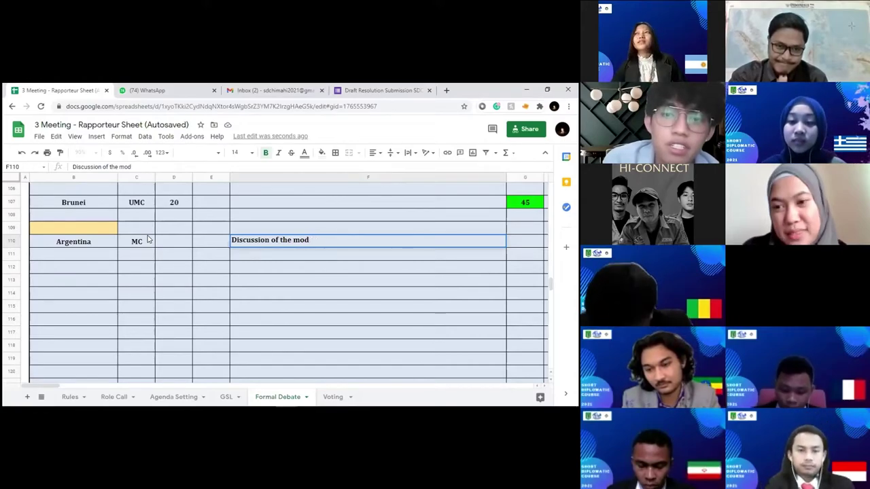
{"action": "type", "text": "rated caucus"}
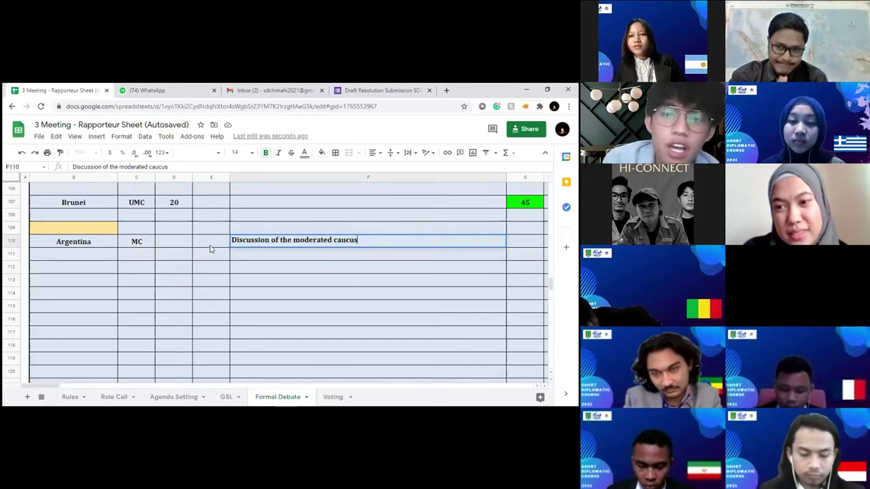
Enter 10 in D110 and 1 in E110 for the times of Argentina's motion
{"action": "left_click", "coordinate": [169, 244]}
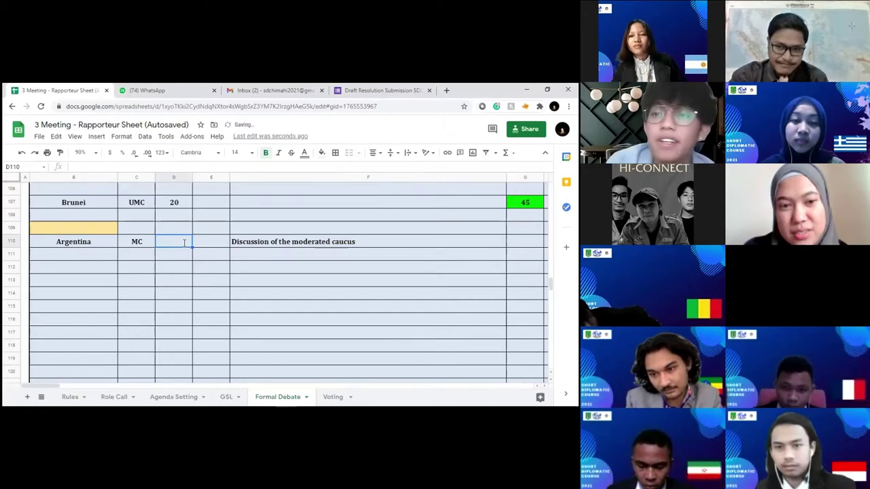
{"action": "double_click", "coordinate": [183, 243]}
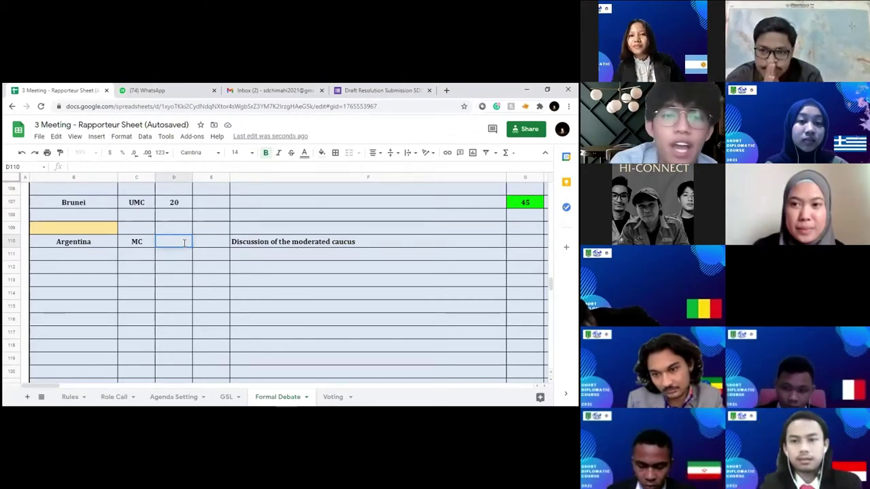
{"action": "type", "text": "10"}
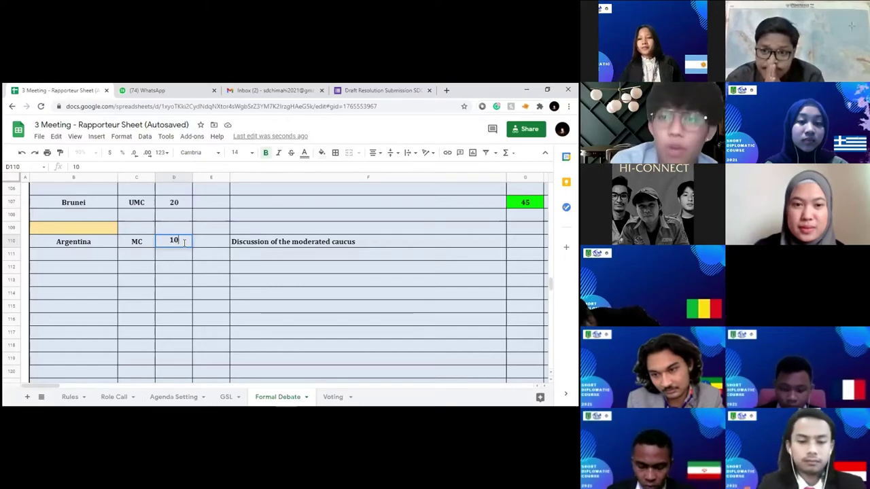
{"action": "left_click", "coordinate": [204, 242]}
{"action": "double_click", "coordinate": [211, 242]}
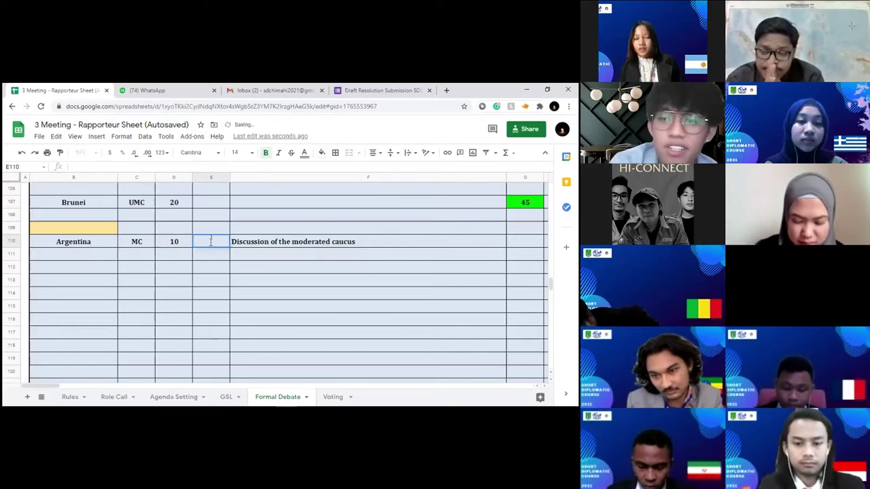
{"action": "type", "text": "1"}
{"action": "left_click", "coordinate": [207, 272]}
{"action": "left_click", "coordinate": [77, 283]}
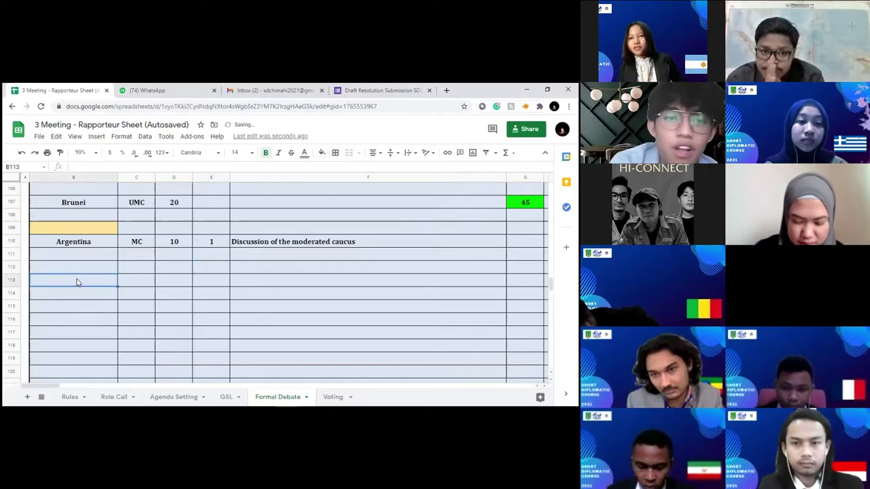
{"action": "scroll", "coordinate": [79, 278], "scroll_direction": "down", "scroll_amount": 3}
{"action": "scroll", "coordinate": [79, 279], "scroll_direction": "up", "scroll_amount": 2}
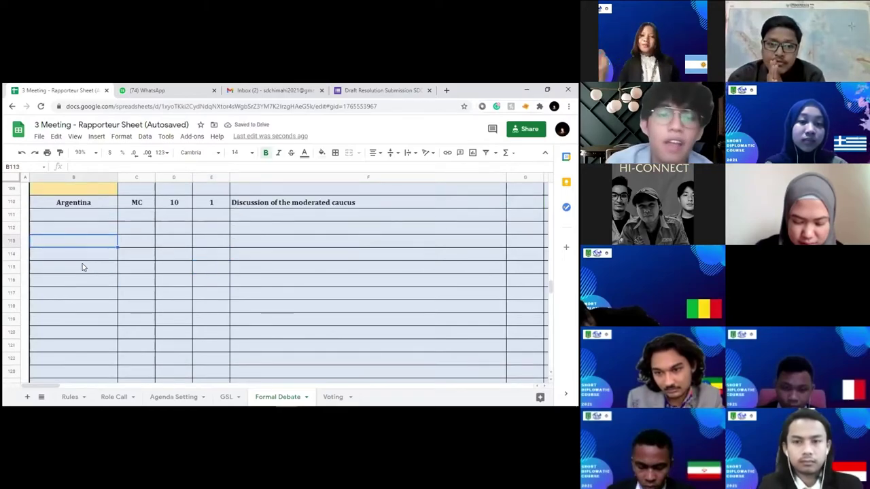
{"action": "left_click", "coordinate": [84, 232]}
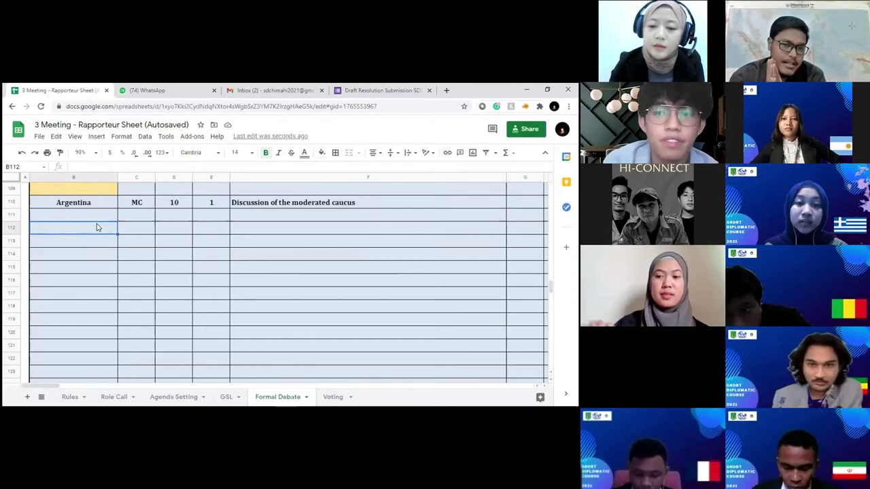
Reword Argentina's topic in F110 to "Discussion of the previous unmoderated caucus"
{"action": "double_click", "coordinate": [292, 204]}
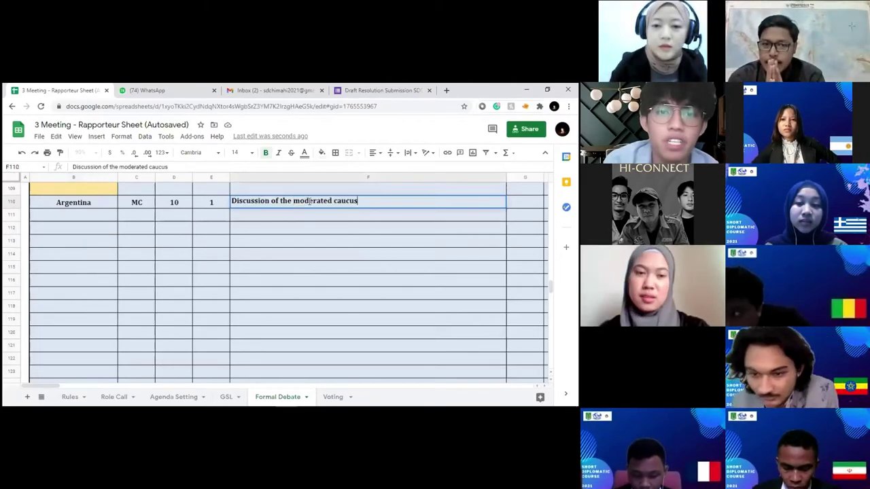
{"action": "key", "text": "ctrl+Left"}
{"action": "key", "text": "ctrl+Left"}
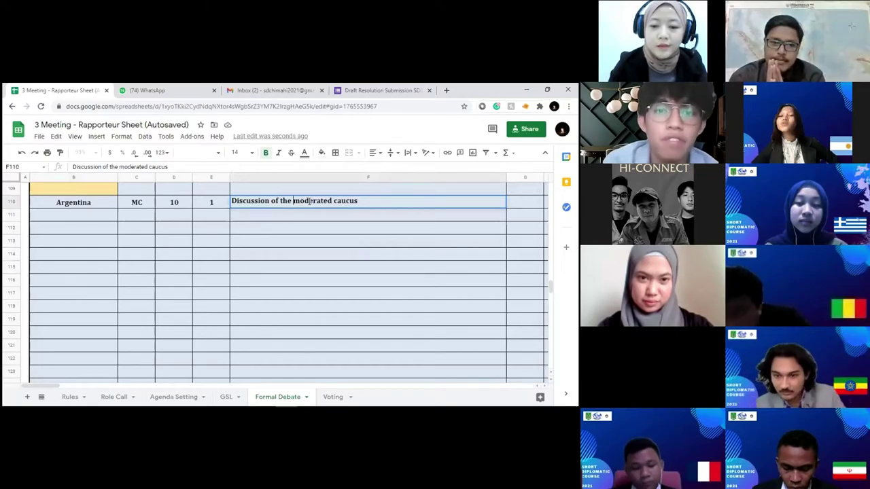
{"action": "type", "text": "un"}
{"action": "key", "text": "ctrl+Left"}
{"action": "key", "text": "Left"}
{"action": "type", "text": "previ"}
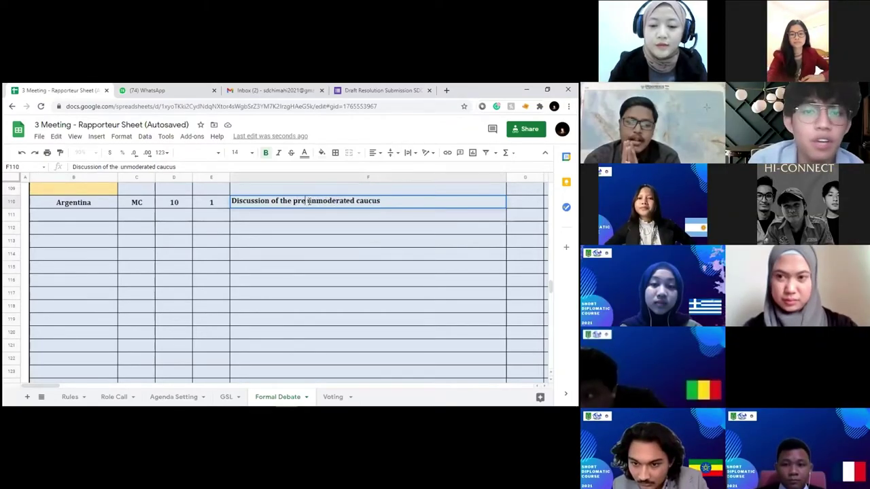
{"action": "type", "text": "ous"}
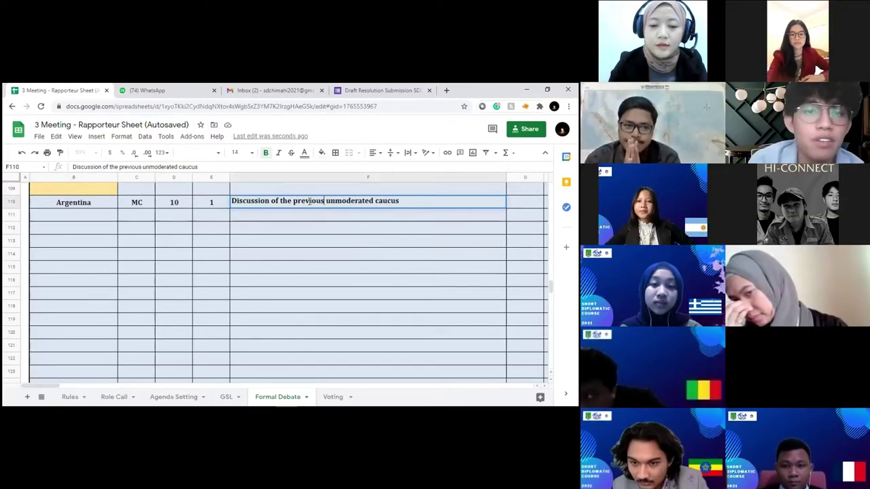
{"action": "left_click", "coordinate": [80, 209]}
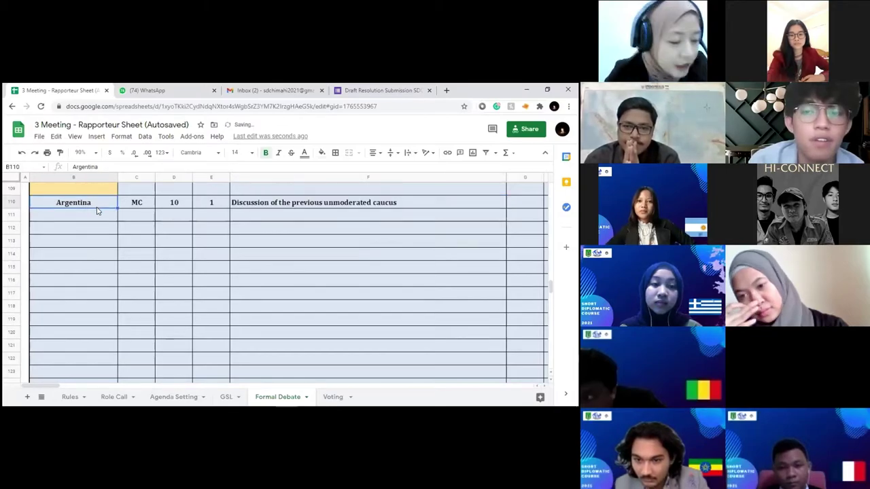
Enter Yemen in B111 and its motion type MC in C111
{"action": "left_click", "coordinate": [97, 216]}
{"action": "type", "text": "Yemen"}
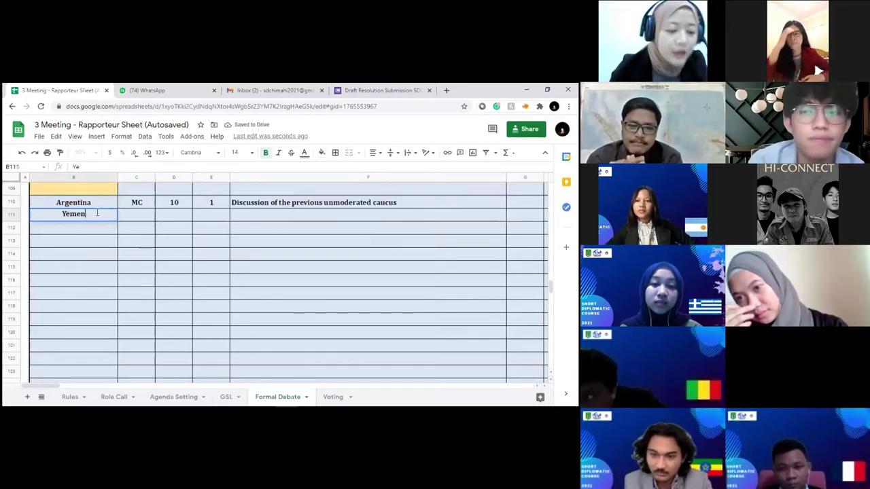
{"action": "key", "text": "Tab"}
{"action": "type", "text": "MC"}
{"action": "key", "text": "Tab"}
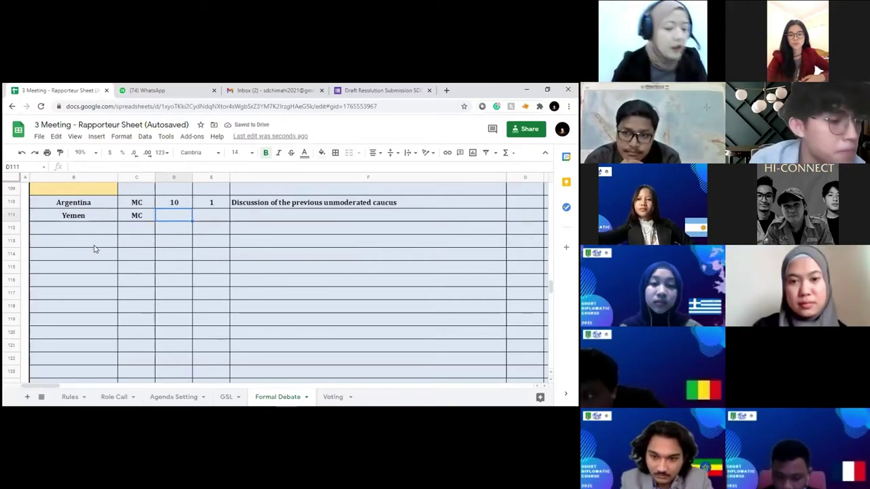
{"action": "key", "text": "Left"}
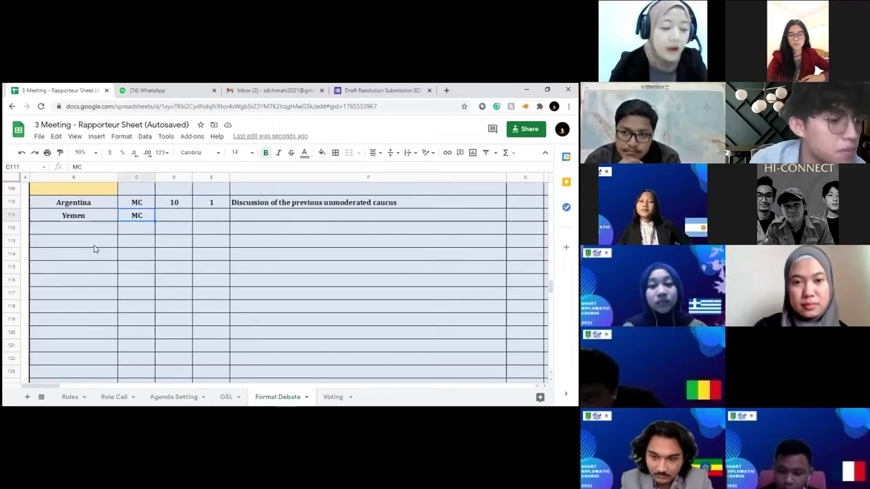
{"action": "left_click", "coordinate": [170, 219]}
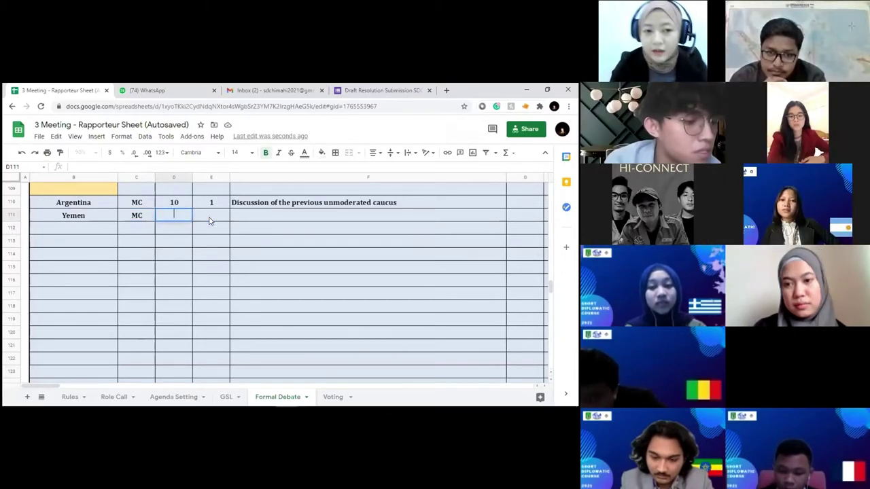
Draft the topic "Voulantary for countries" in F111 for Yemen's motion
{"action": "left_click", "coordinate": [246, 219]}
{"action": "type", "text": "V"}
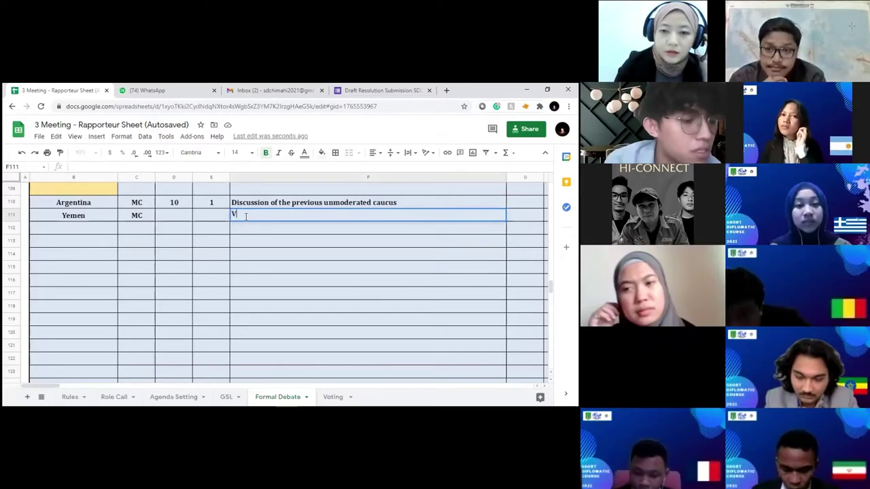
{"action": "type", "text": "oulantary"}
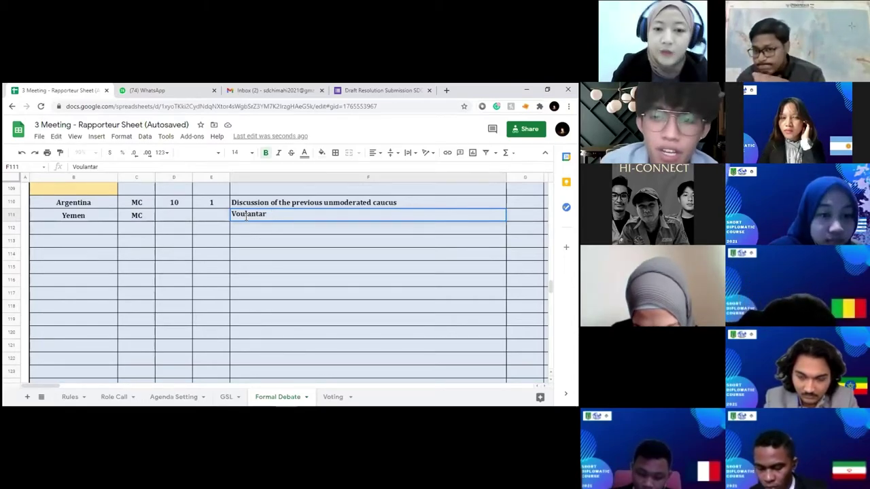
{"action": "type", "text": "country"}
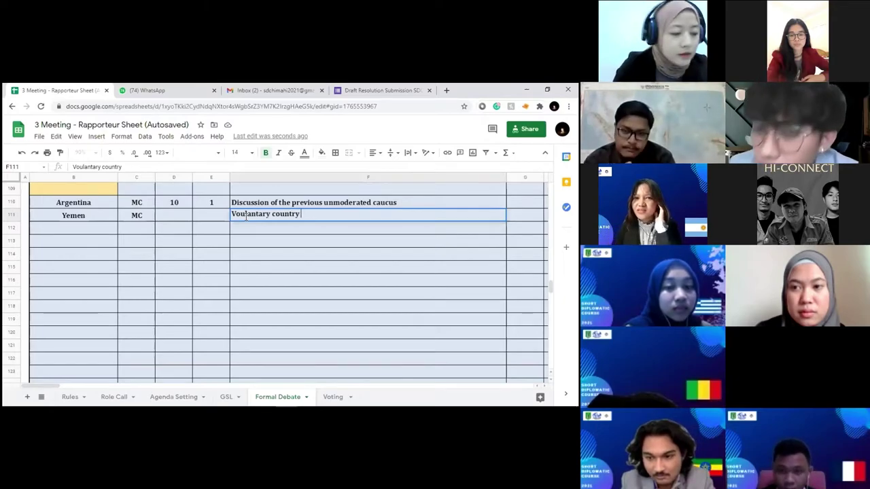
{"action": "type", "text": "f"}
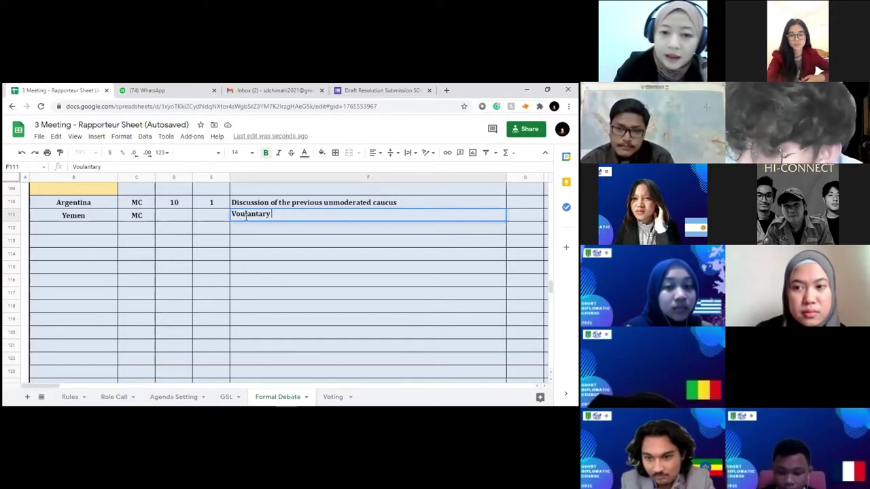
{"action": "type", "text": "or countries"}
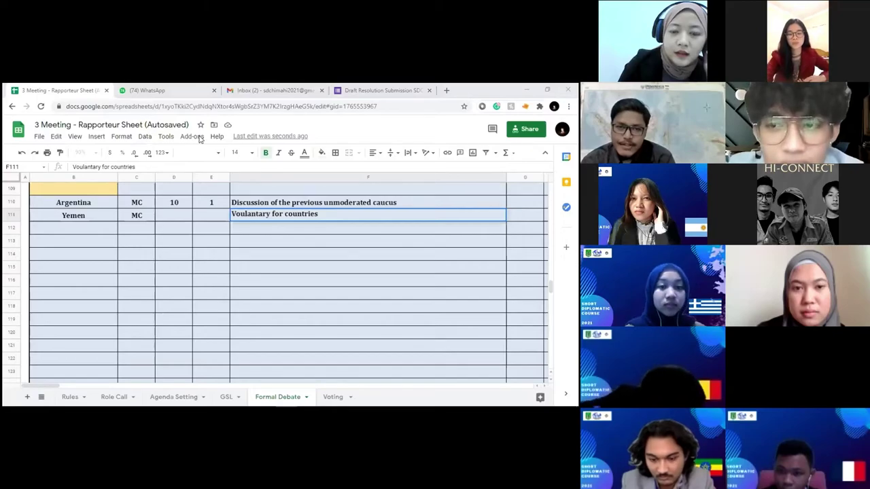
{"action": "left_click", "coordinate": [386, 212]}
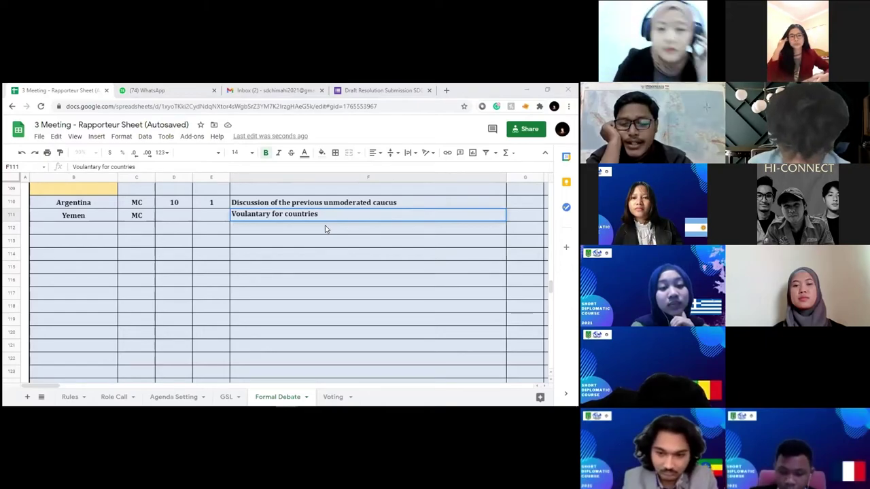
Replace Yemen's topic in F111 with "voluntary poor country to solve health issues"
{"action": "double_click", "coordinate": [278, 214]}
{"action": "type", "text": "poor country to solve health issues"}
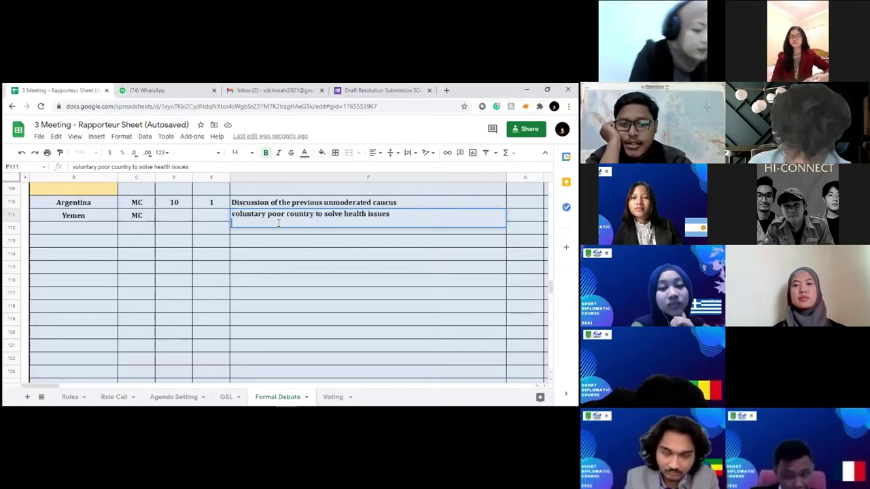
{"action": "left_click", "coordinate": [213, 233]}
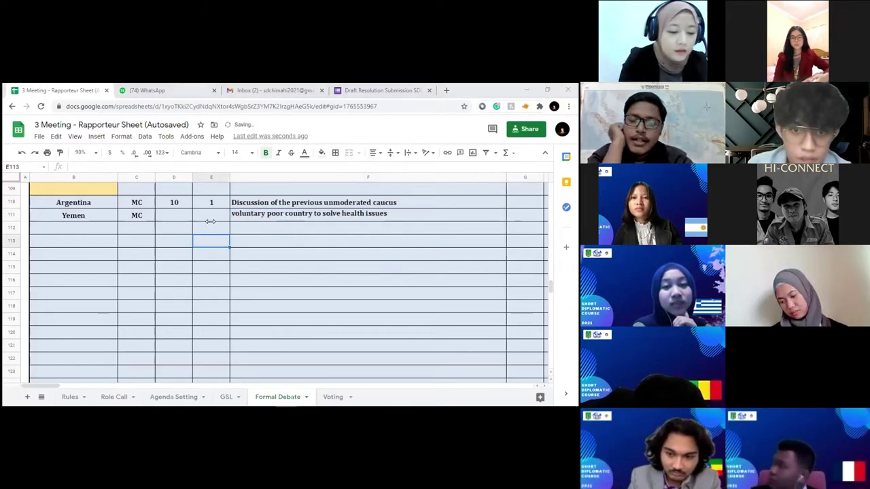
Enter 10 in D111 and 1 in E111 for the times of Yemen's motion
{"action": "double_click", "coordinate": [183, 214]}
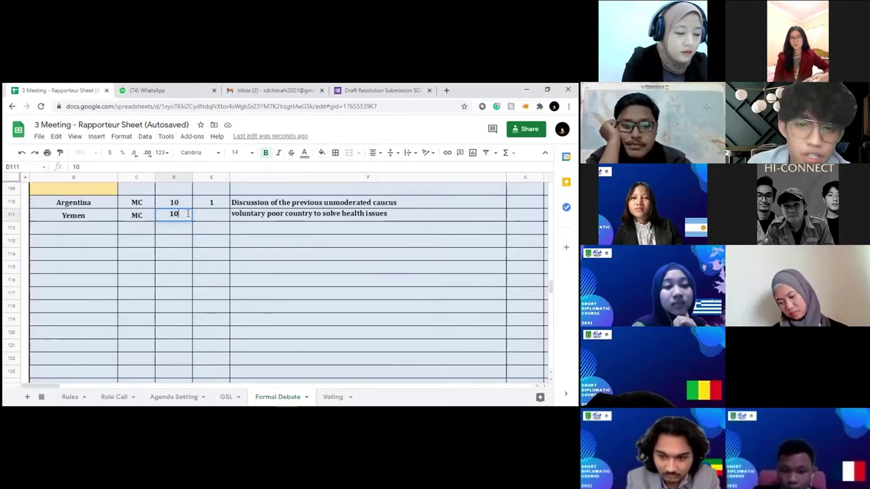
{"action": "left_click", "coordinate": [206, 218]}
{"action": "type", "text": "1"}
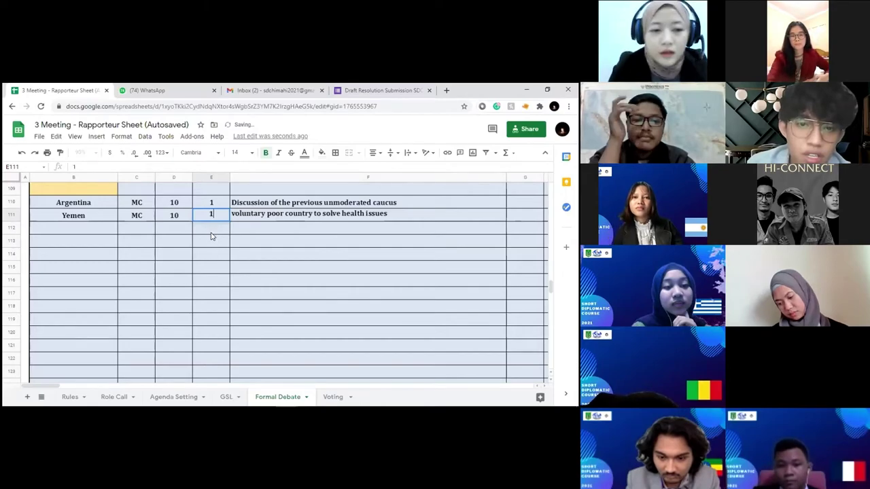
{"action": "left_click", "coordinate": [210, 234]}
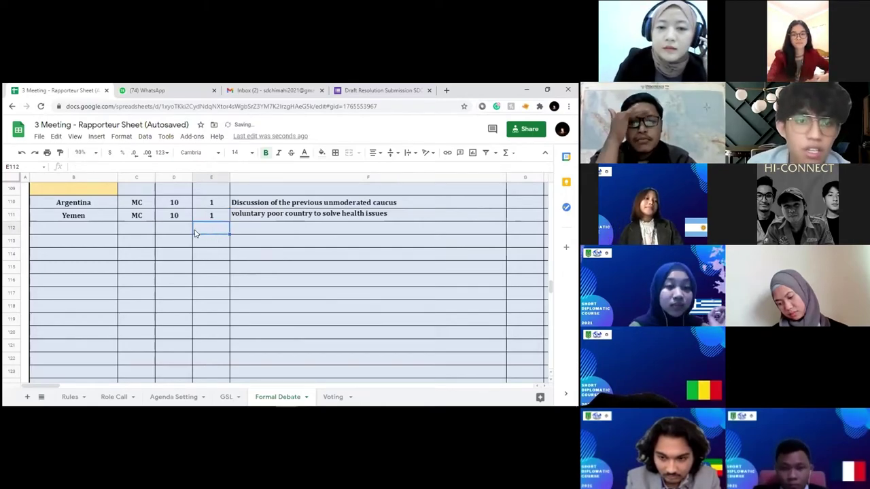
Enter Russia in B112 as the delegate proposing the motion below Yemen's
{"action": "double_click", "coordinate": [95, 229]}
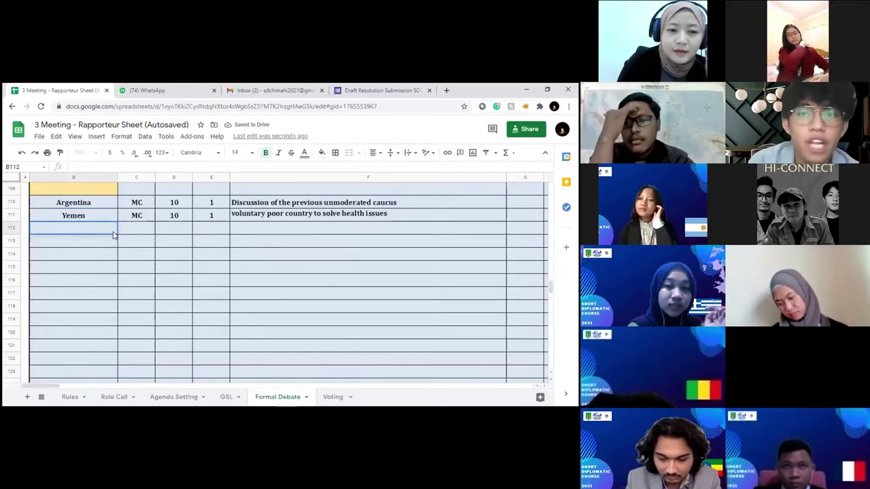
{"action": "type", "text": "Russia"}
{"action": "key", "text": "Tab"}
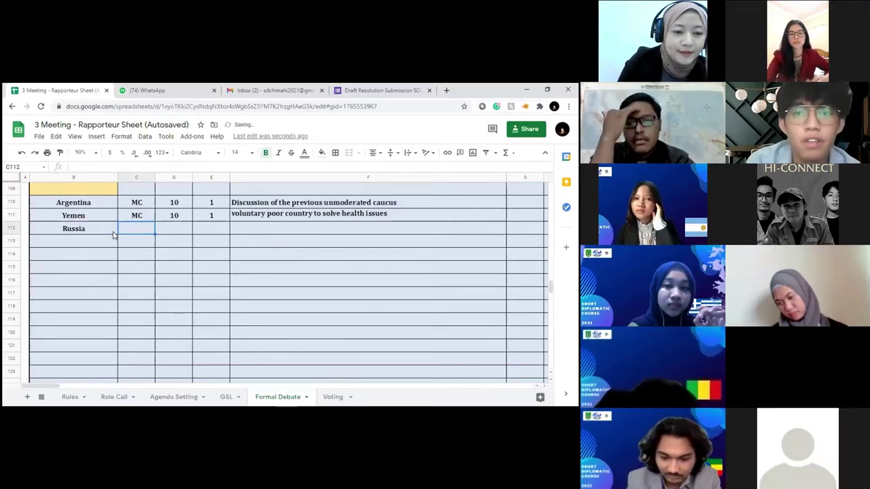
Enter MC in C112 as the type of Russia's motion and 20 in D112 as its time
{"action": "type", "text": "MC"}
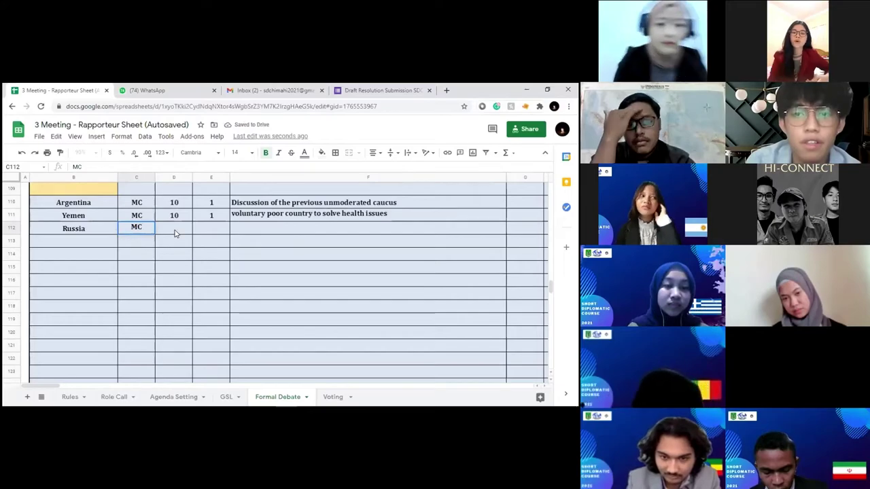
{"action": "double_click", "coordinate": [136, 228]}
{"action": "double_click", "coordinate": [136, 228]}
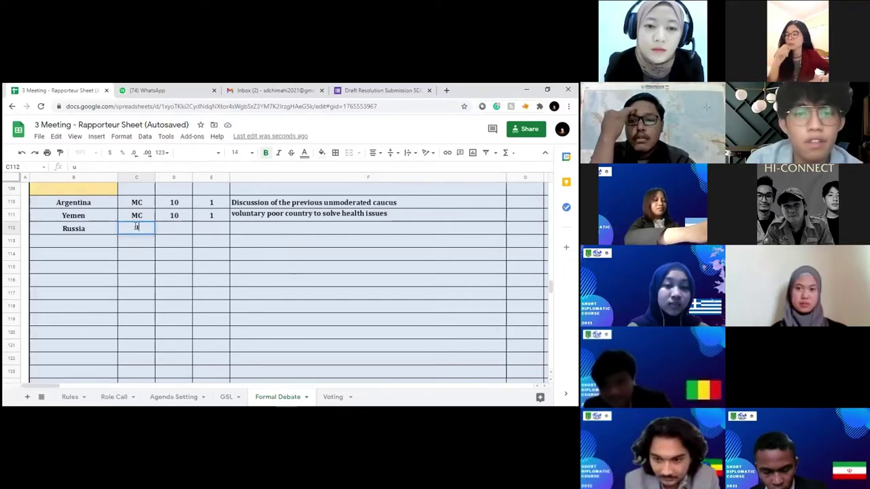
{"action": "type", "text": "UMC"}
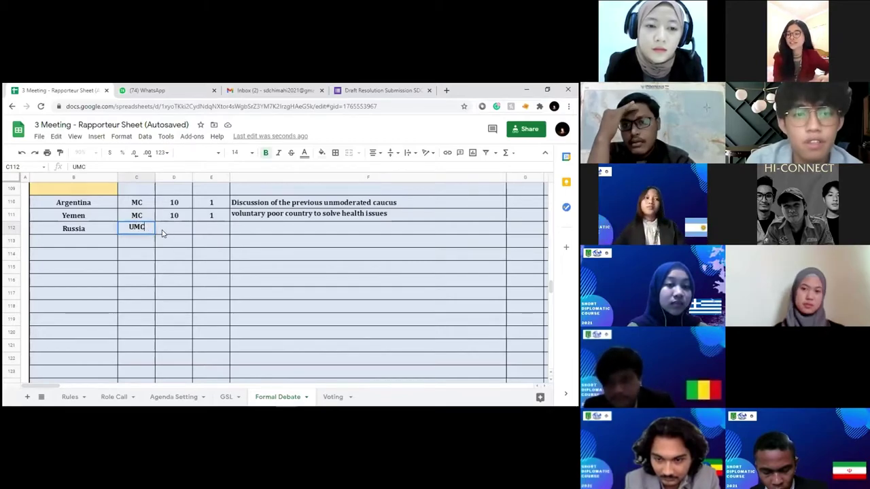
{"action": "key", "text": "BackSpace"}
{"action": "key", "text": "BackSpace"}
{"action": "key", "text": "BackSpace"}
{"action": "left_click", "coordinate": [162, 234]}
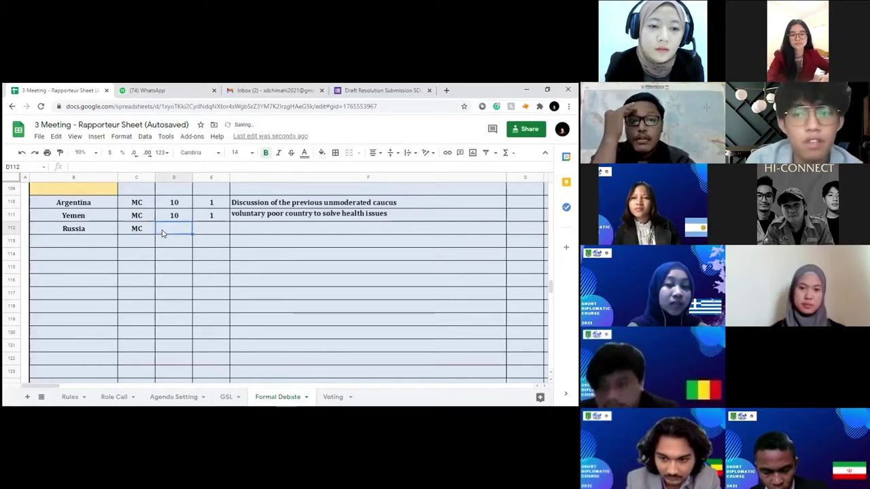
{"action": "type", "text": "20"}
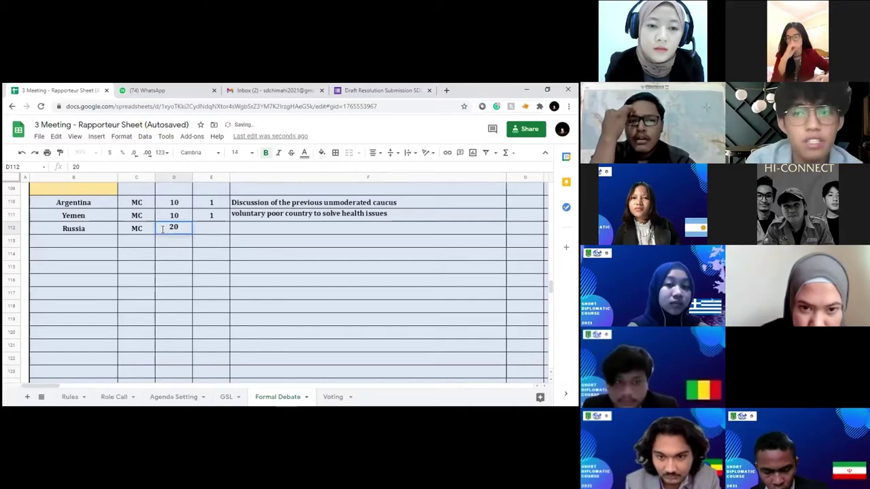
Enter the topic "Healthcare provisions" in F112 for Russia's motion and set its time in D112 to 10
{"action": "left_click", "coordinate": [238, 228]}
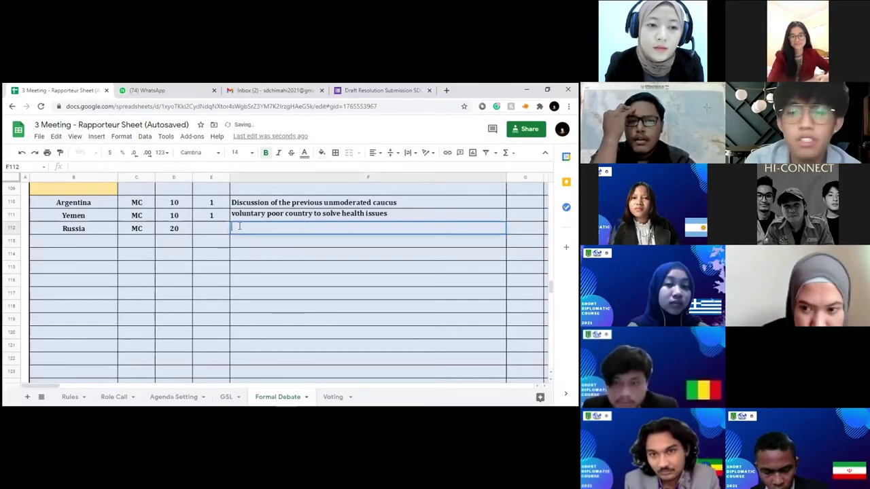
{"action": "type", "text": "Healthc a"}
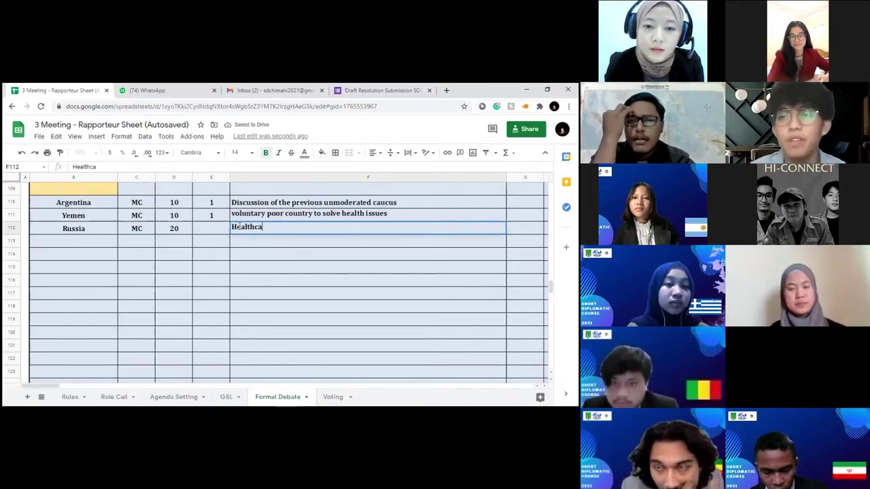
{"action": "type", "text": "re"}
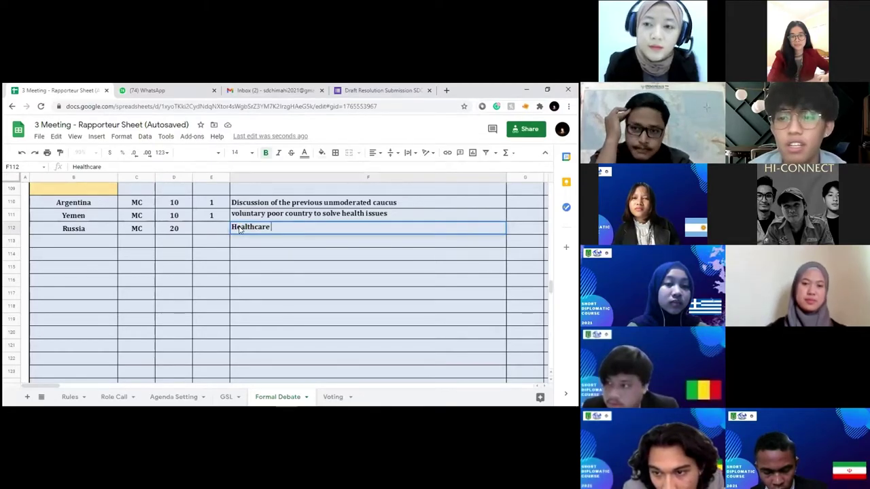
{"action": "type", "text": " provisions?"}
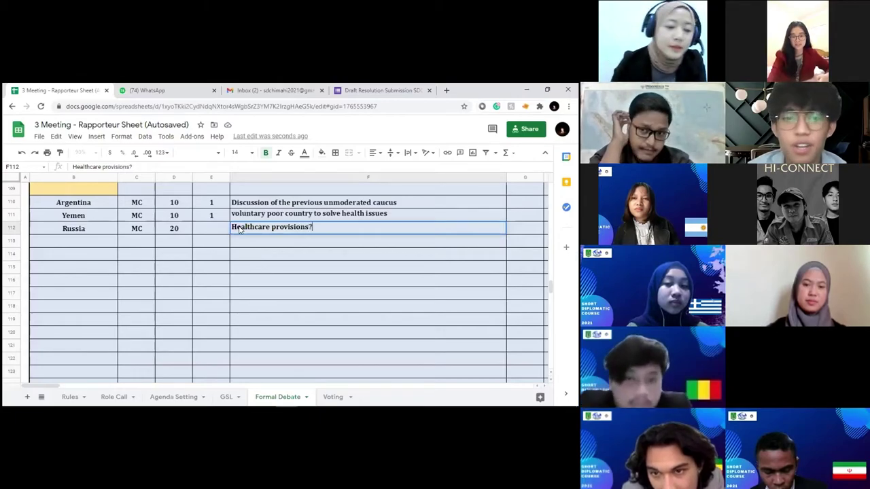
{"action": "key", "text": "BackSpace"}
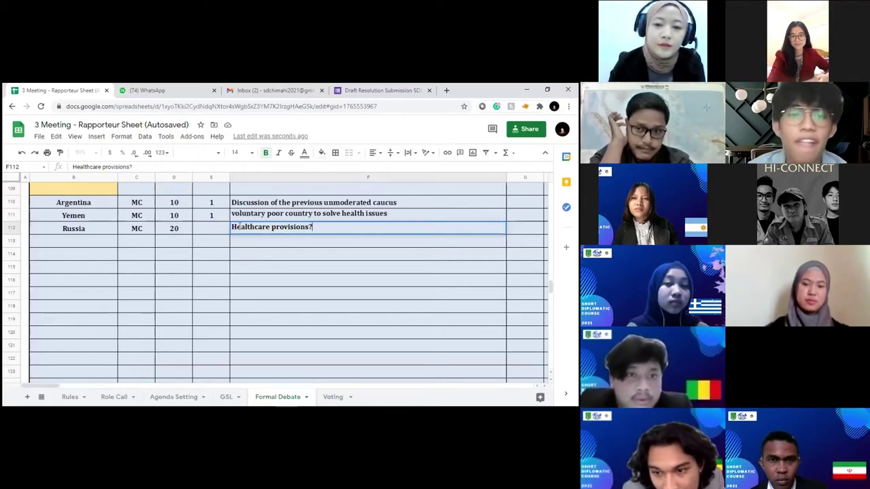
{"action": "left_click", "coordinate": [179, 227]}
{"action": "type", "text": "10"}
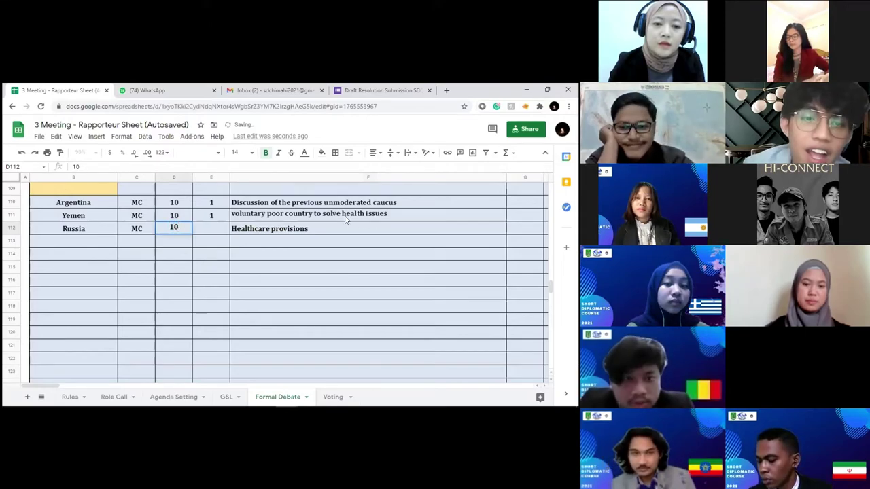
Change Russia's topic in F112 to "Healthcare assistance for nations"
{"action": "left_click", "coordinate": [325, 227]}
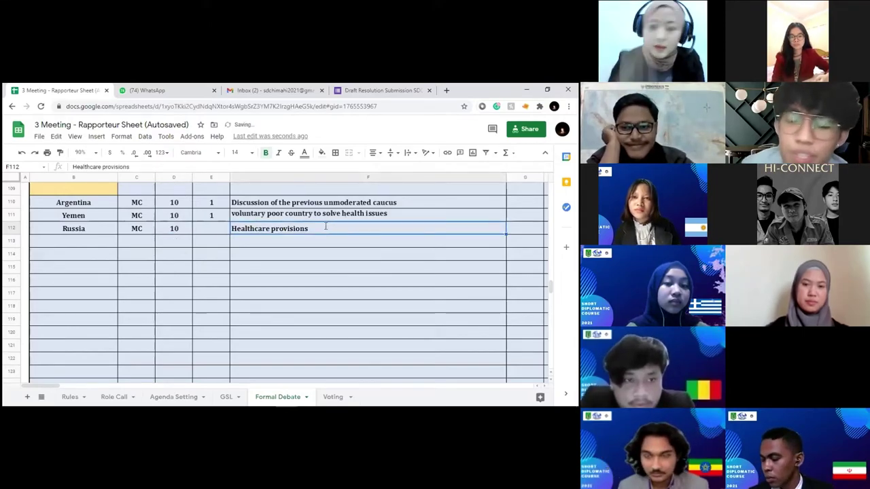
{"action": "double_click", "coordinate": [326, 227]}
{"action": "mouse_move", "coordinate": [325, 228]}
{"action": "left_mouse_down"}
{"action": "mouse_move", "coordinate": [260, 228]}
{"action": "mouse_move", "coordinate": [272, 228]}
{"action": "left_mouse_up"}
{"action": "key", "text": "BackSpace"}
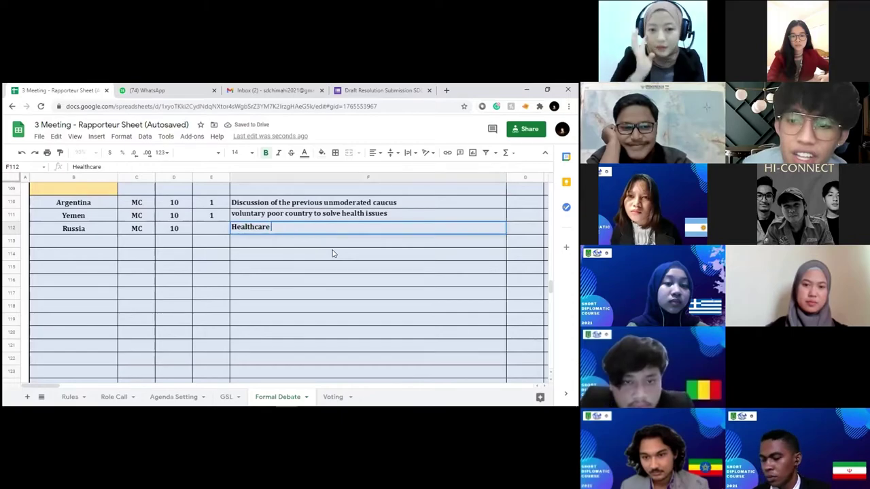
{"action": "type", "text": "hung"}
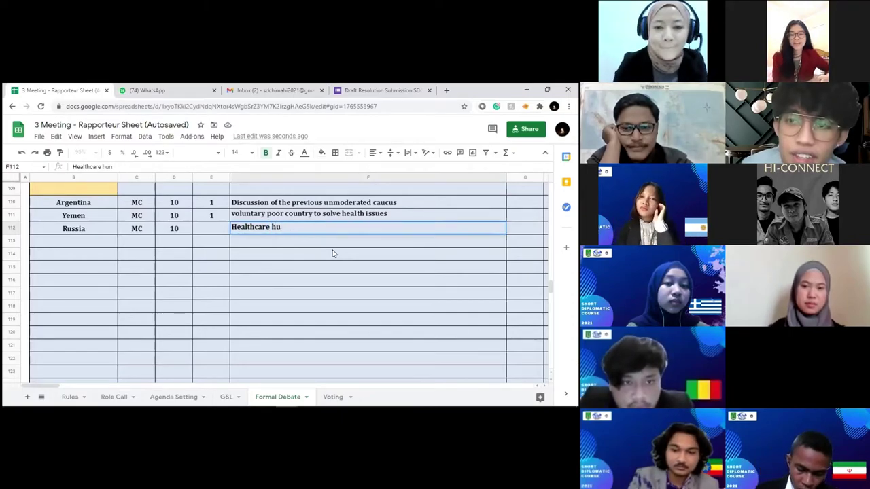
{"action": "key", "text": "BackSpace"}
{"action": "key", "text": "BackSpace"}
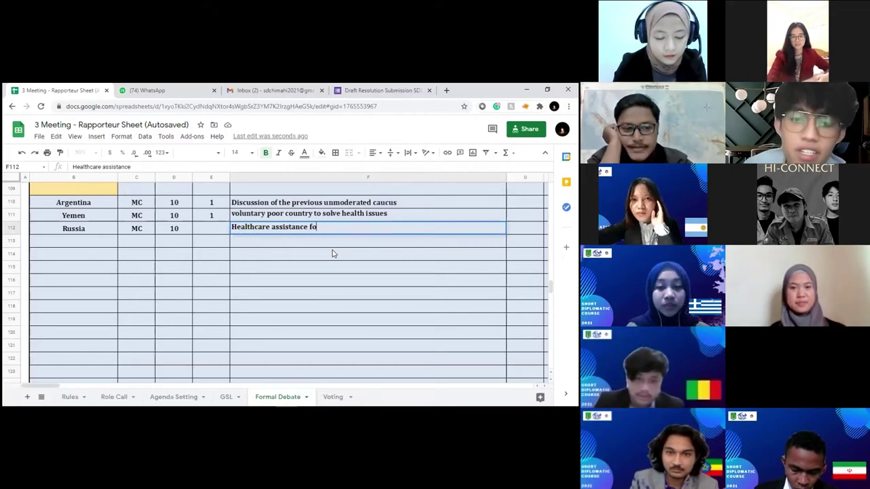
{"action": "type", "text": "assistance for nations"}
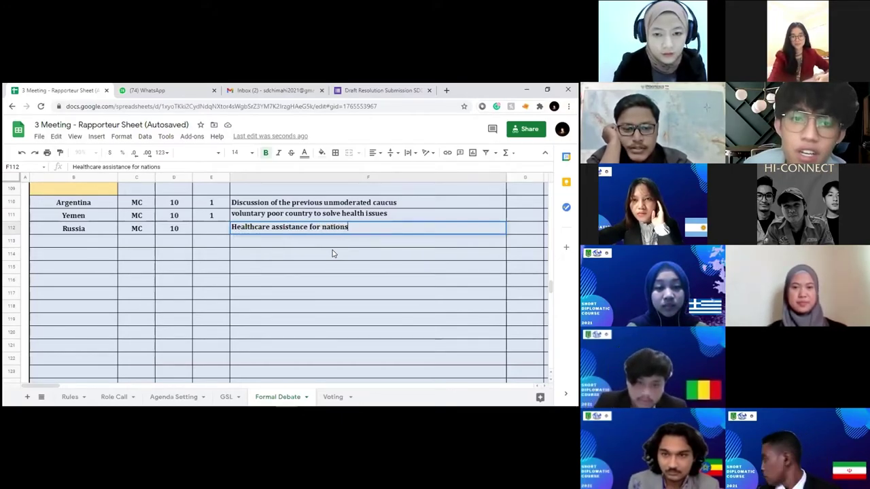
{"action": "key", "text": "Return"}
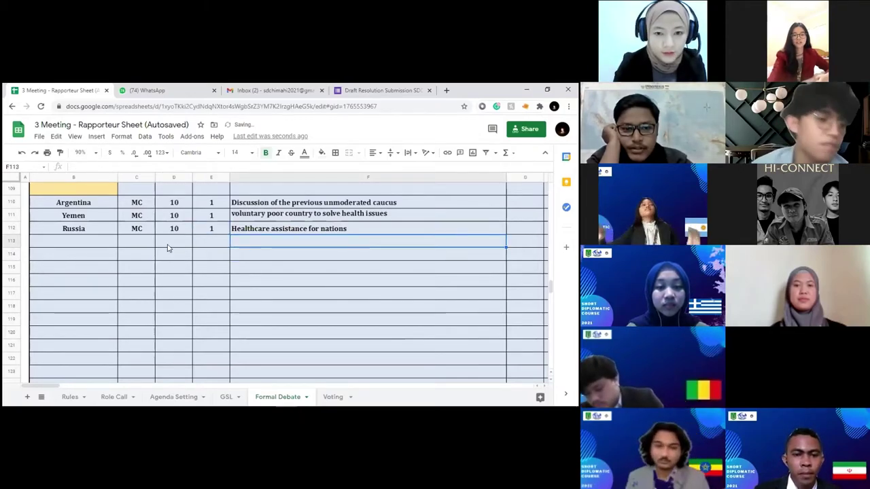
Fill Argentina's motion row B110:F110 with light yellow after trying a light cyan shade
{"action": "left_click", "coordinate": [109, 242]}
{"action": "left_click_drag", "start_coordinate": [109, 202], "coordinate": [327, 203]}
{"action": "left_click", "coordinate": [322, 152]}
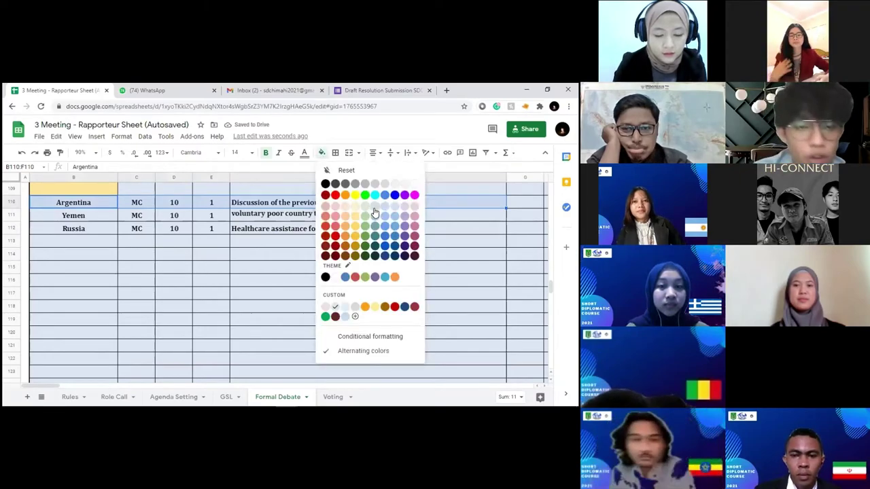
{"action": "left_click", "coordinate": [375, 218]}
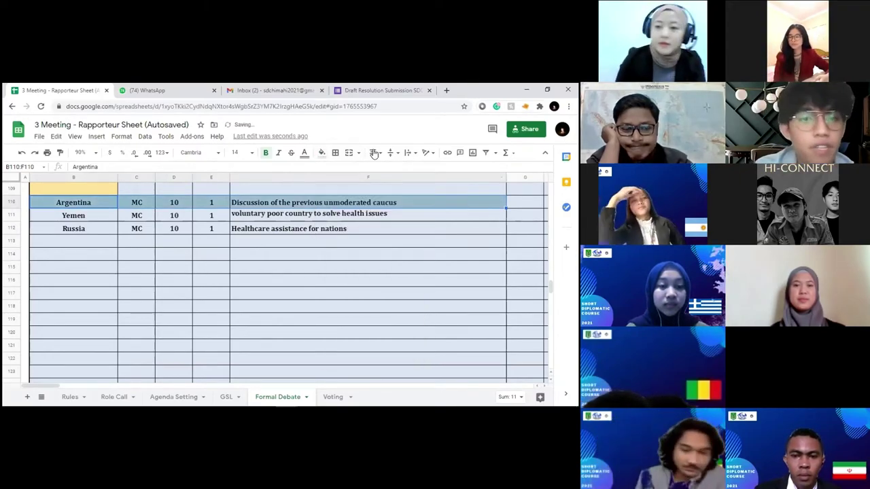
{"action": "left_click", "coordinate": [322, 152]}
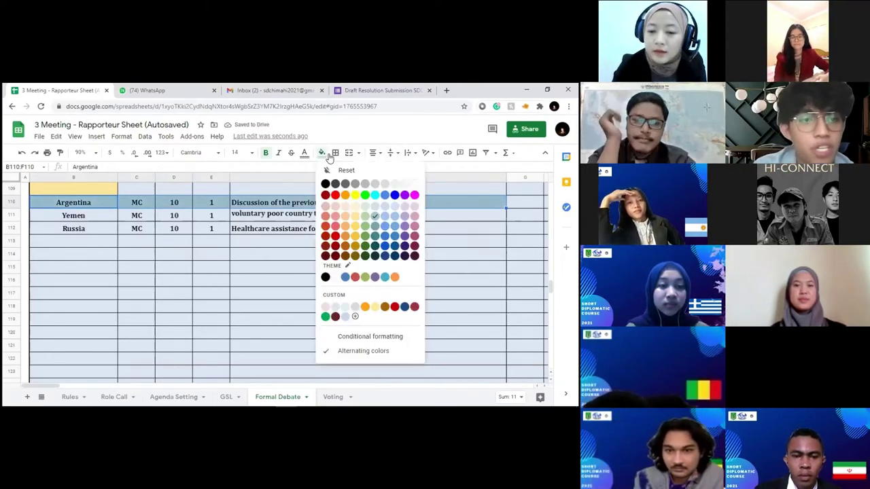
{"action": "left_click", "coordinate": [358, 222]}
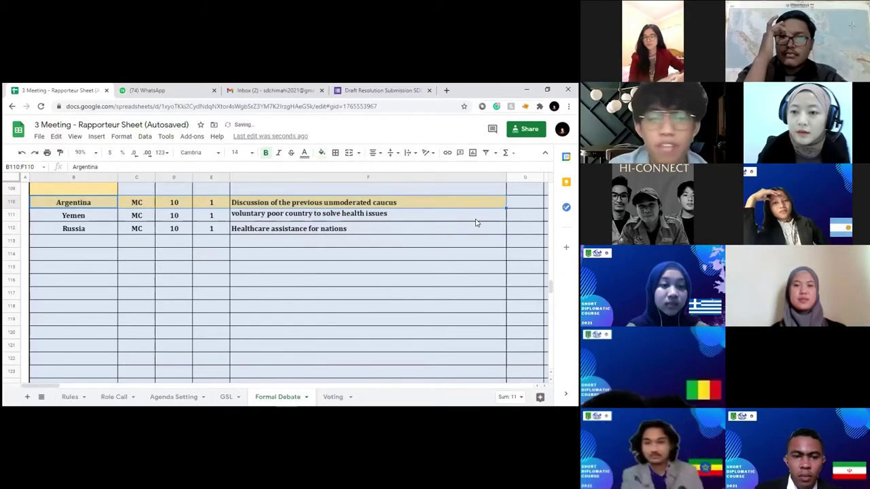
{"action": "left_click", "coordinate": [520, 207]}
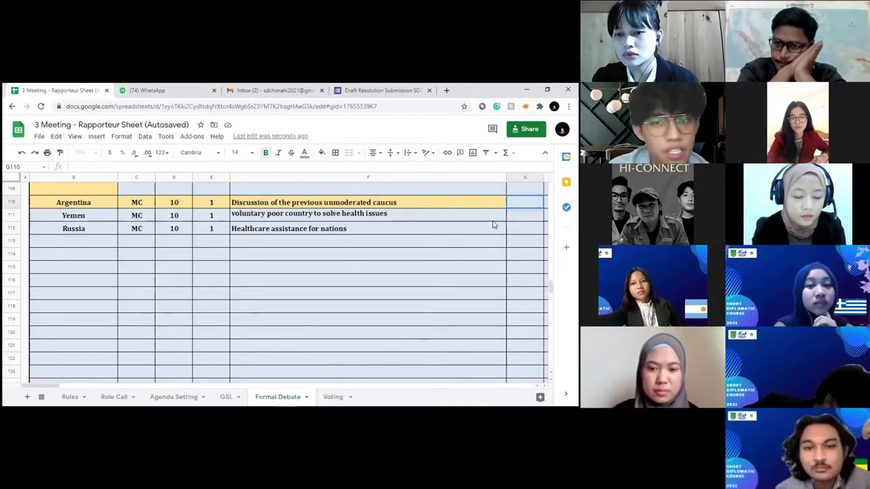
{"action": "key", "text": "Return"}
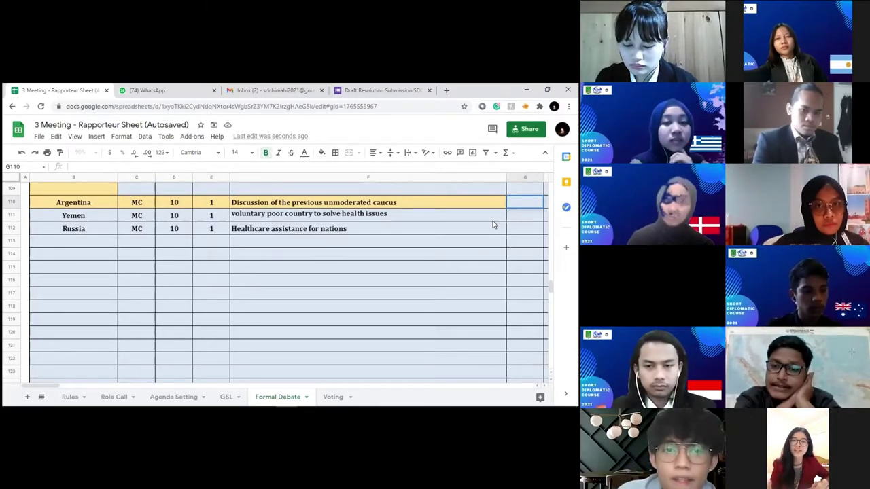
Correct Russia's topic in F112 to "Healthcare assistance foundations"
{"action": "double_click", "coordinate": [399, 227]}
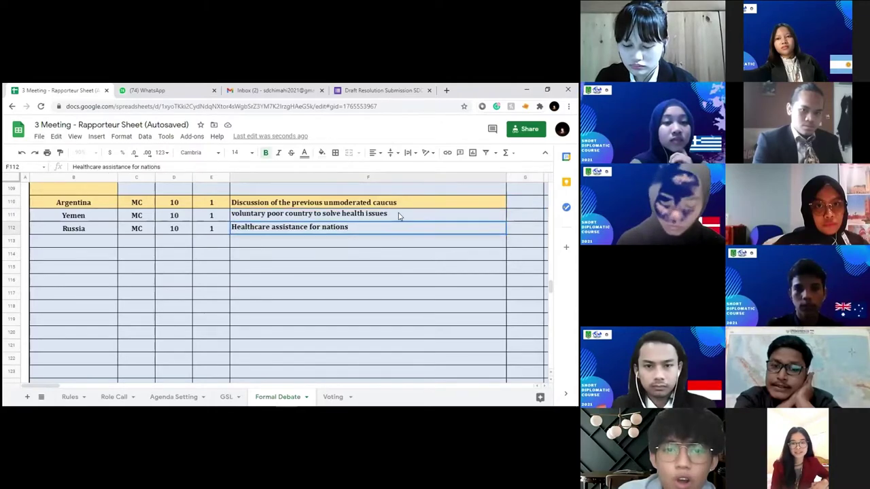
{"action": "key", "text": "BackSpace"}
{"action": "key", "text": "BackSpace"}
{"action": "key", "text": "BackSpace"}
{"action": "key", "text": "BackSpace"}
{"action": "type", "text": "fo"}
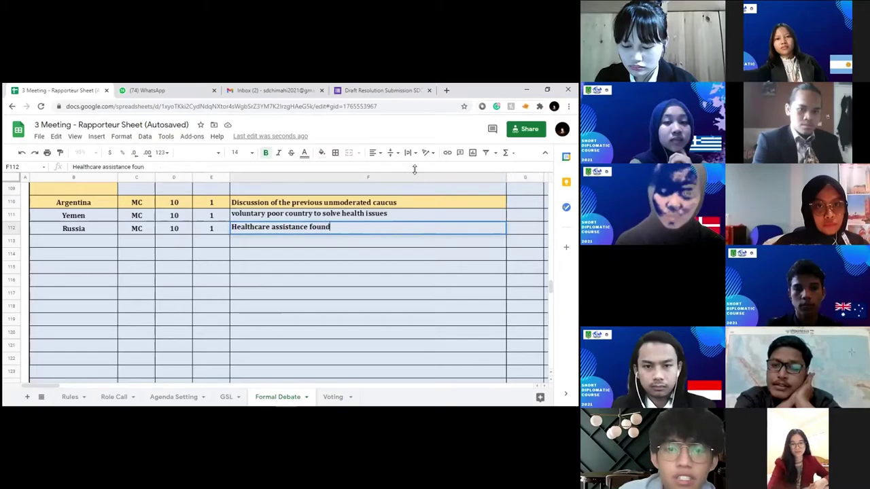
{"action": "left_click", "coordinate": [418, 206]}
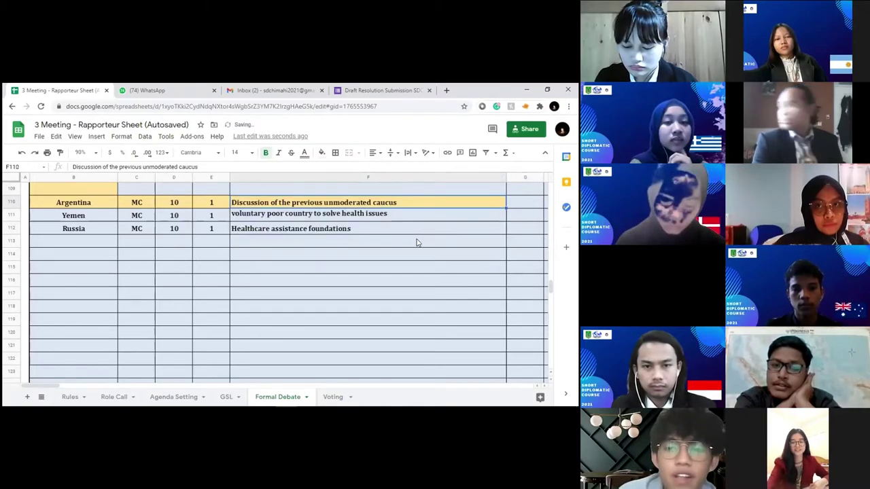
Fill Argentina's motion row B110:F110 with dark yellow
{"action": "left_click", "coordinate": [517, 203]}
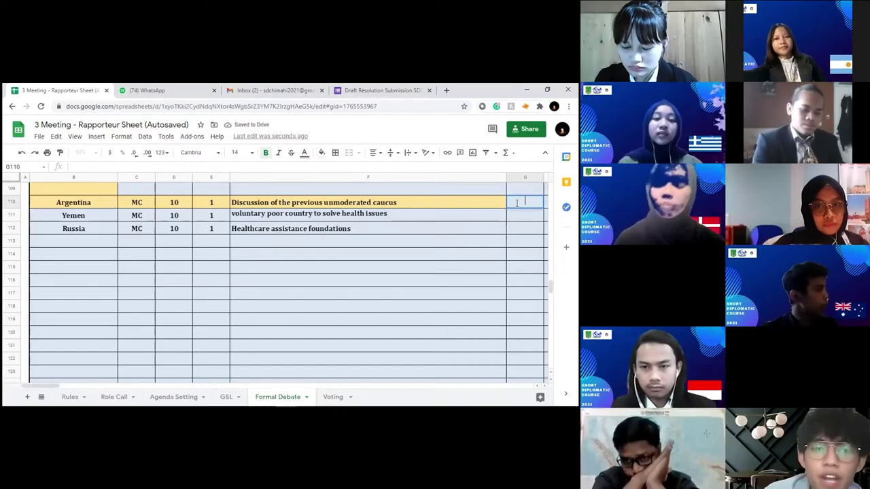
{"action": "left_click", "coordinate": [463, 208]}
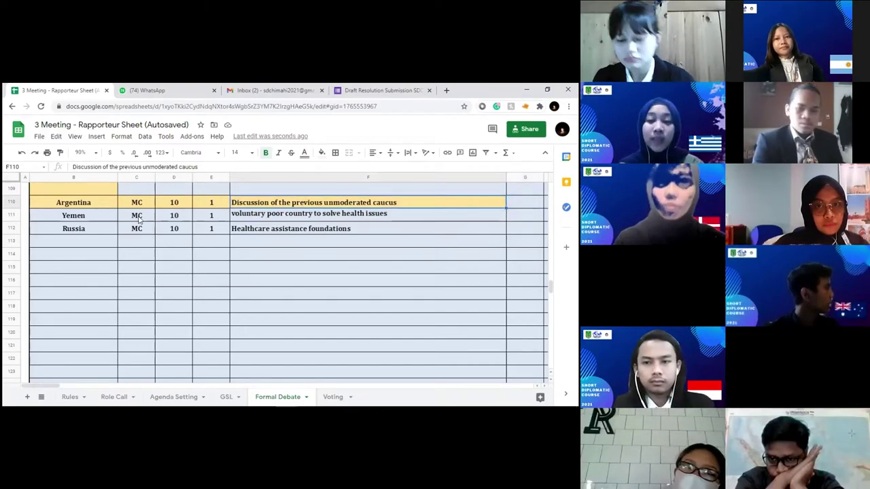
{"action": "left_click", "coordinate": [114, 204], "text": "shift"}
{"action": "left_click", "coordinate": [321, 152]}
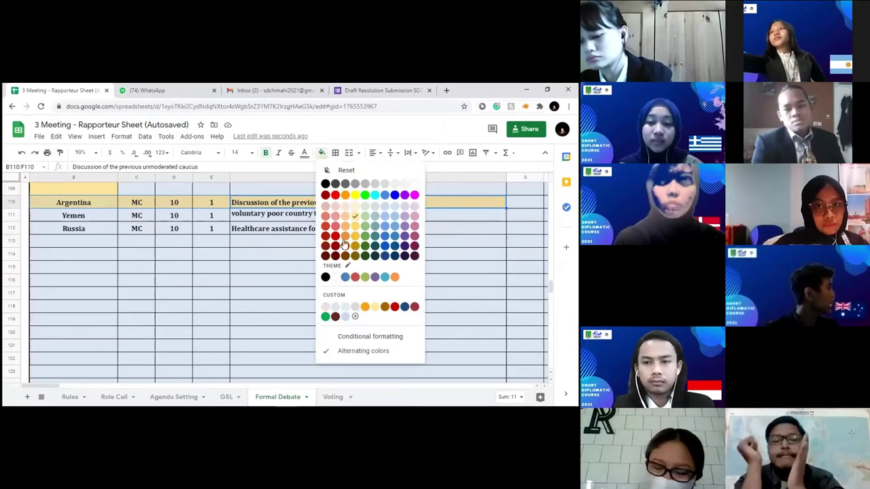
{"action": "left_click", "coordinate": [354, 238]}
{"action": "left_click", "coordinate": [496, 239]}
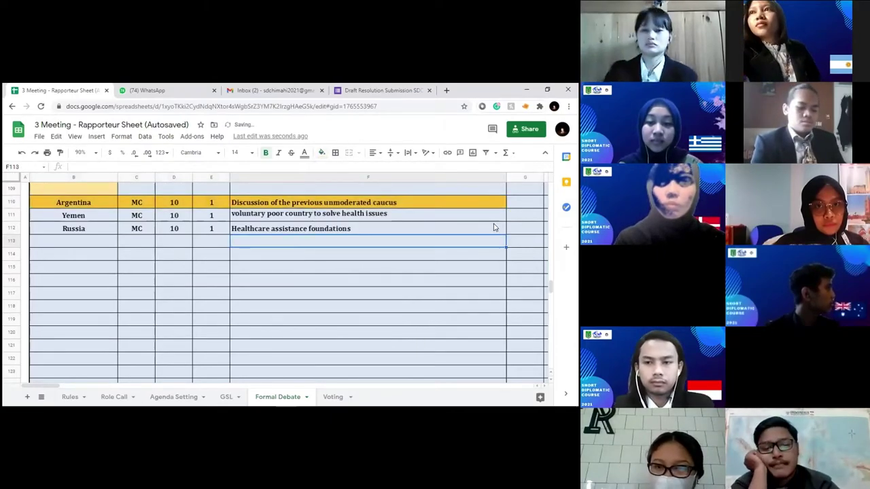
{"action": "left_click", "coordinate": [531, 203]}
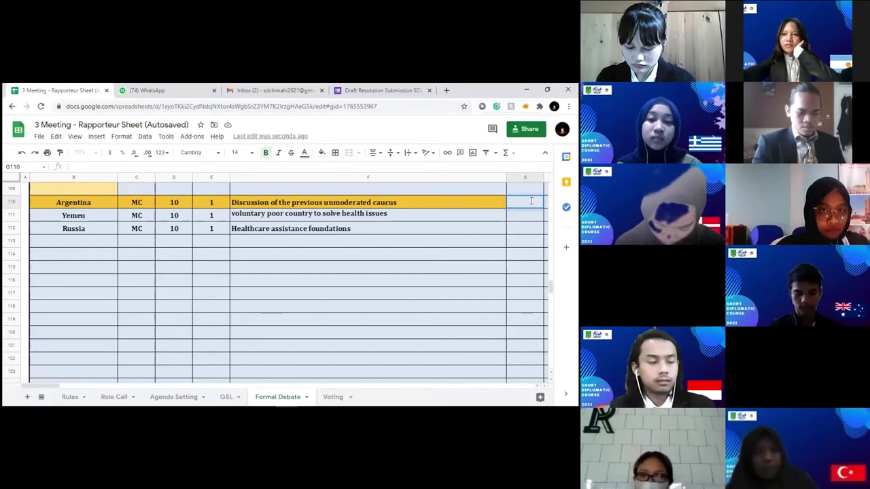
{"action": "double_click", "coordinate": [532, 201]}
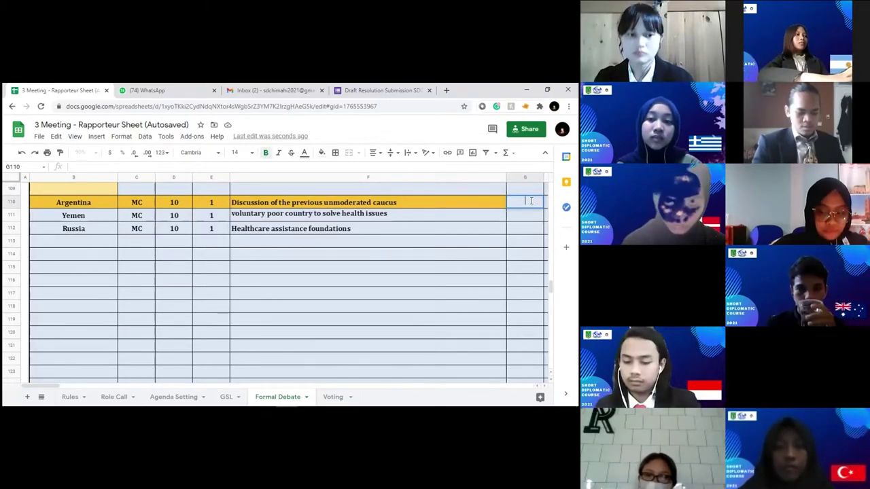
{"action": "key", "text": "alt+Return"}
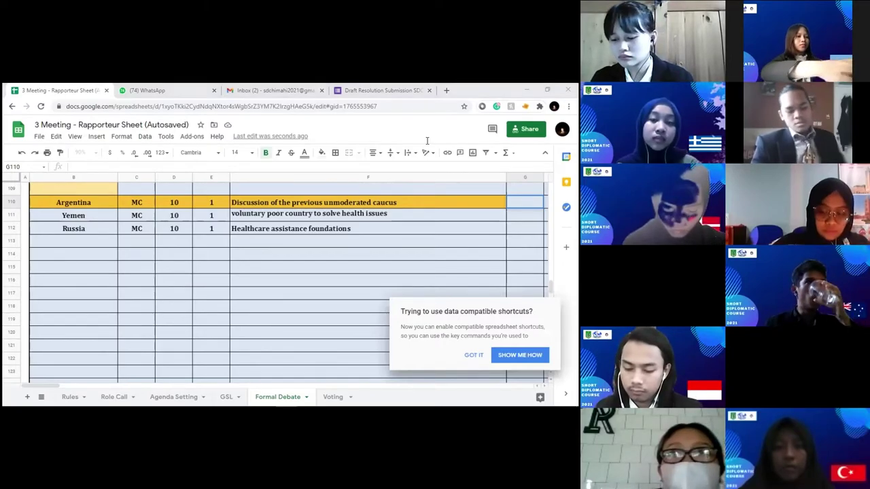
{"action": "left_click", "coordinate": [313, 293]}
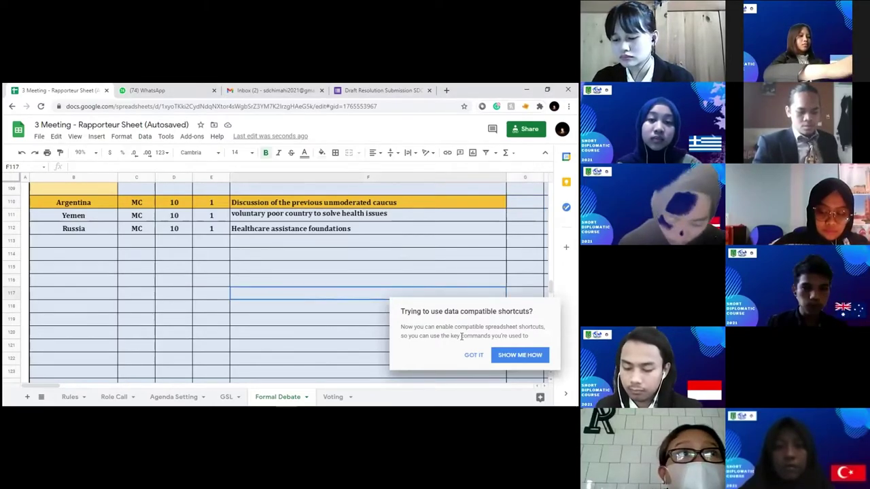
{"action": "left_click", "coordinate": [474, 355]}
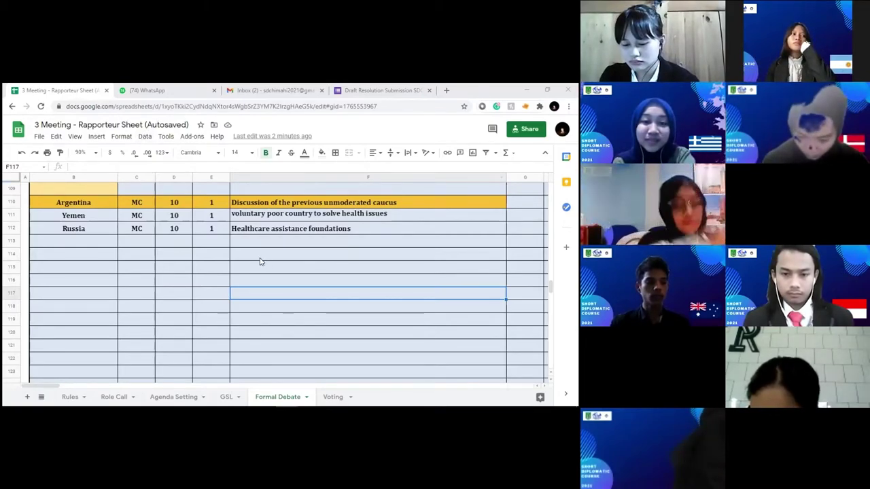
Enter "Argentina" in cell B124, leaving rows for other speakers below the Russia motion
{"action": "left_click", "coordinate": [92, 253]}
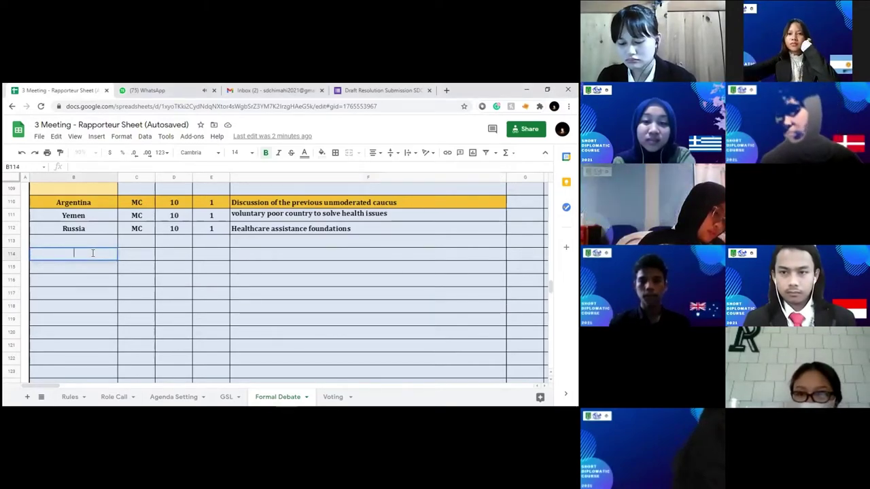
{"action": "double_click", "coordinate": [92, 253]}
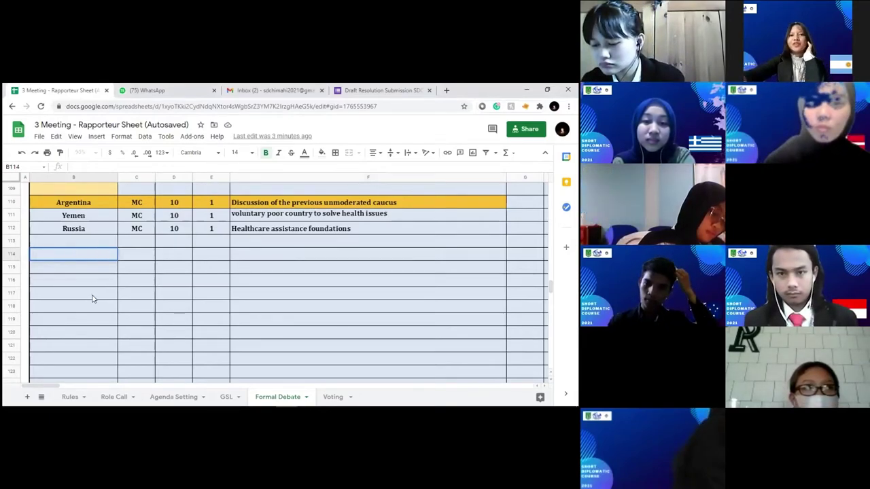
{"action": "scroll", "coordinate": [60, 357], "scroll_direction": "down", "scroll_amount": 1}
{"action": "left_click", "coordinate": [68, 359]}
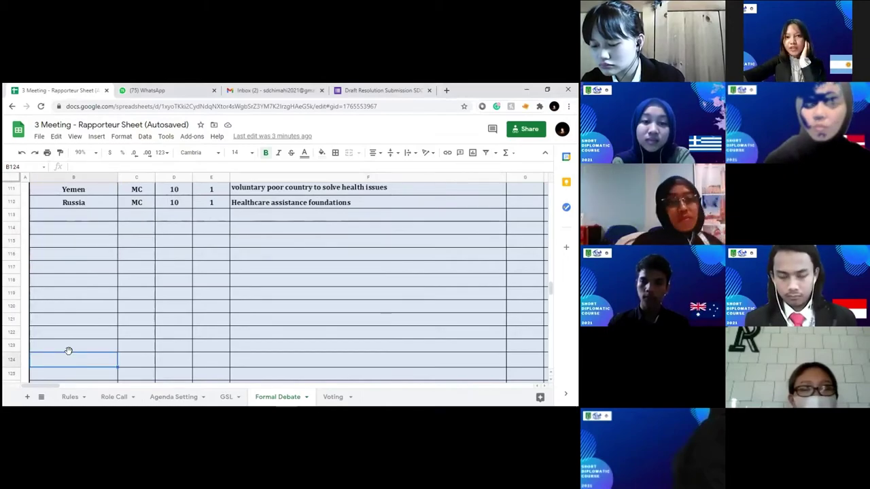
{"action": "type", "text": "Argentina"}
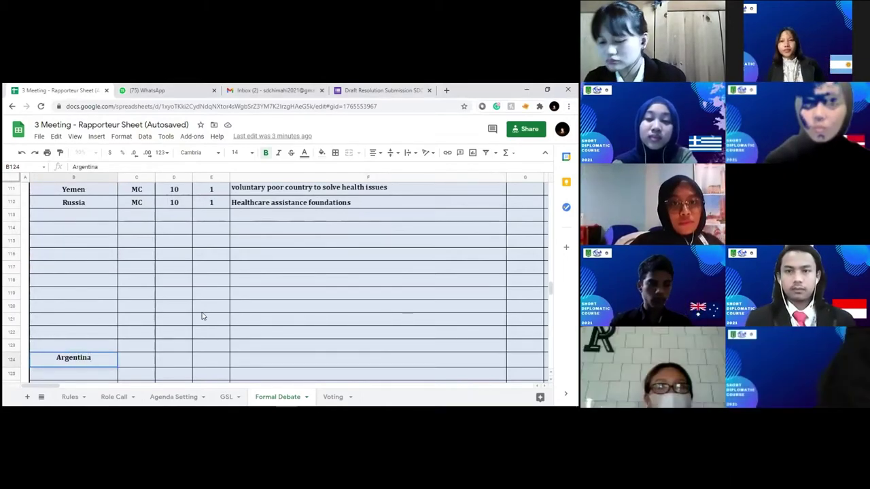
{"action": "scroll", "coordinate": [112, 292], "scroll_direction": "up", "scroll_amount": 1}
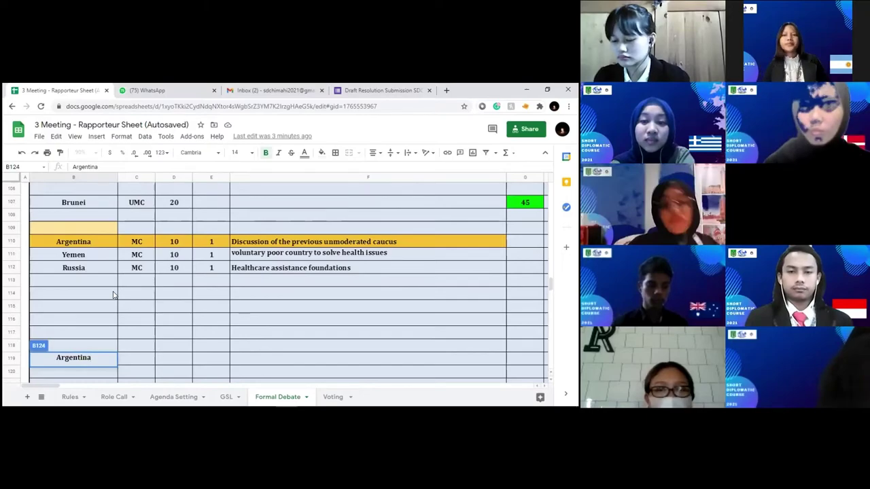
{"action": "scroll", "coordinate": [87, 273], "scroll_direction": "down", "scroll_amount": 1}
{"action": "left_click", "coordinate": [87, 273]}
{"action": "left_click", "coordinate": [86, 231]}
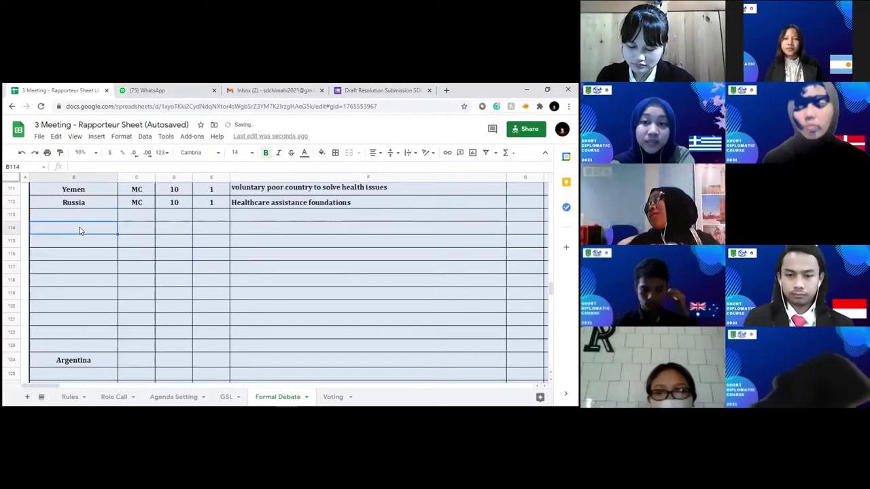
Fill the Argentina cell B124 with dark yellow
{"action": "left_click", "coordinate": [105, 359]}
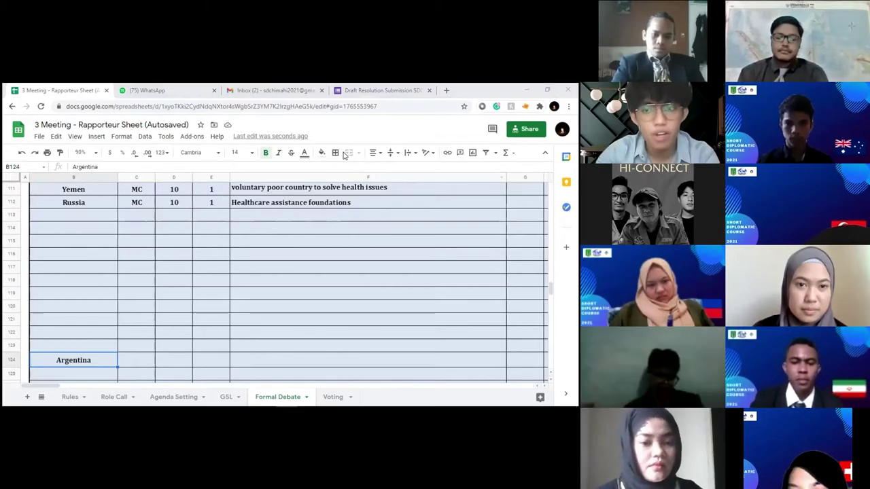
{"action": "left_click", "coordinate": [322, 153]}
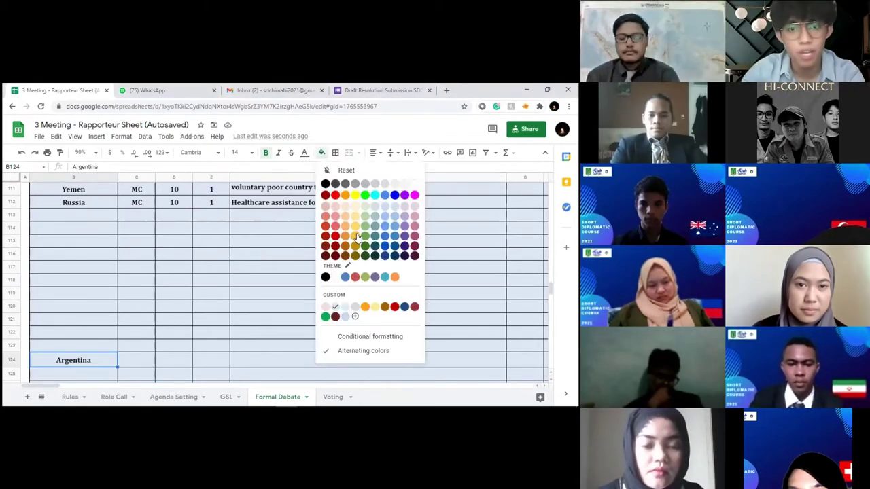
{"action": "left_click", "coordinate": [356, 236]}
Begin the speakers list in B114:B116 with Brunei, Russia and Australia, one country per row
{"action": "double_click", "coordinate": [62, 228]}
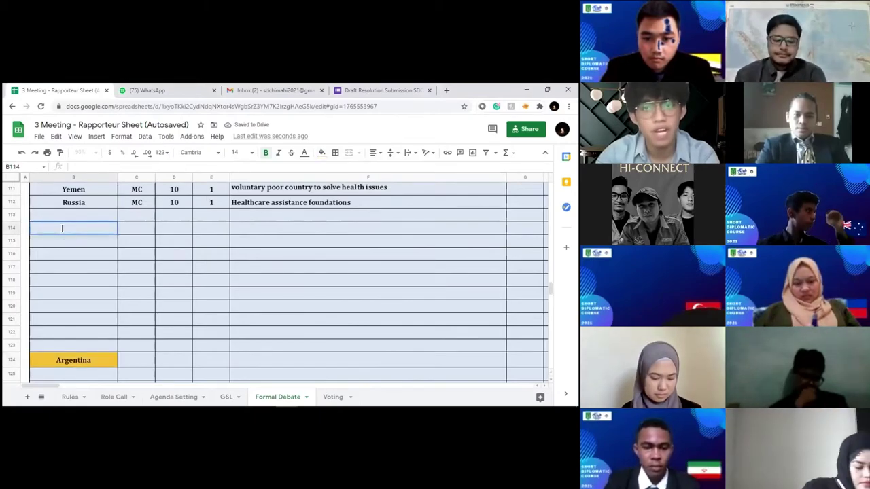
{"action": "type", "text": "Brunei"}
{"action": "key", "text": "Return"}
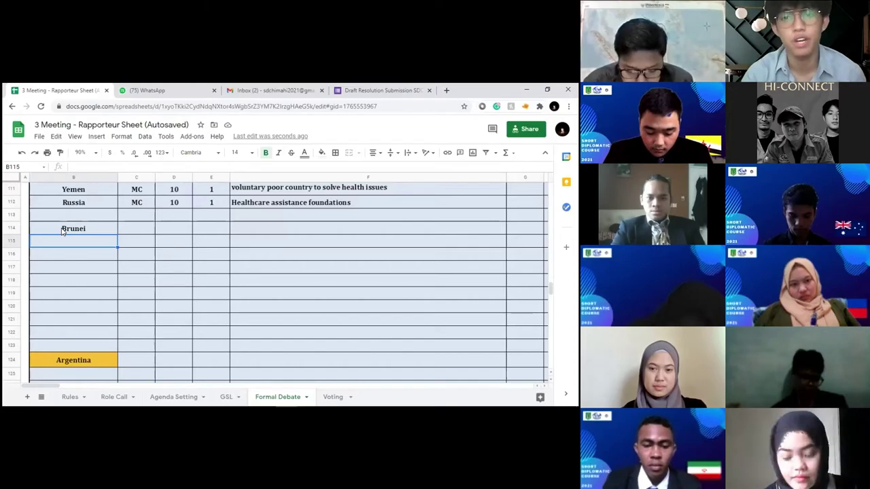
{"action": "type", "text": "Russia"}
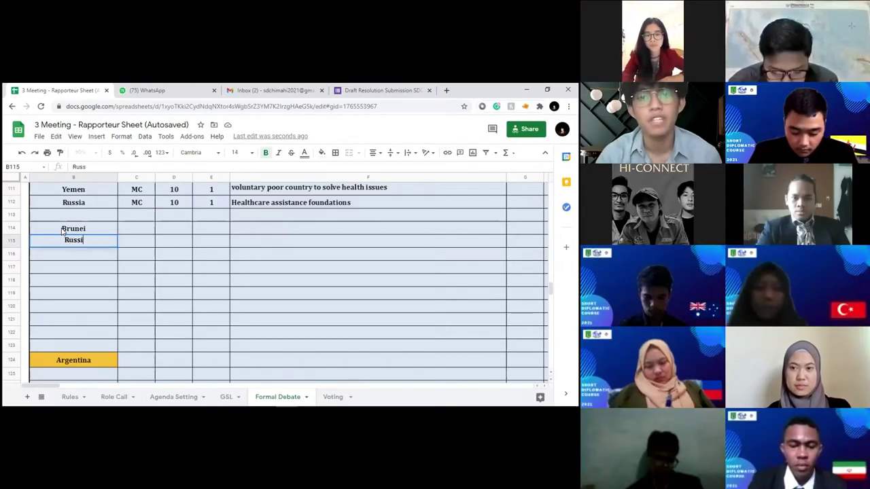
{"action": "key", "text": "Return"}
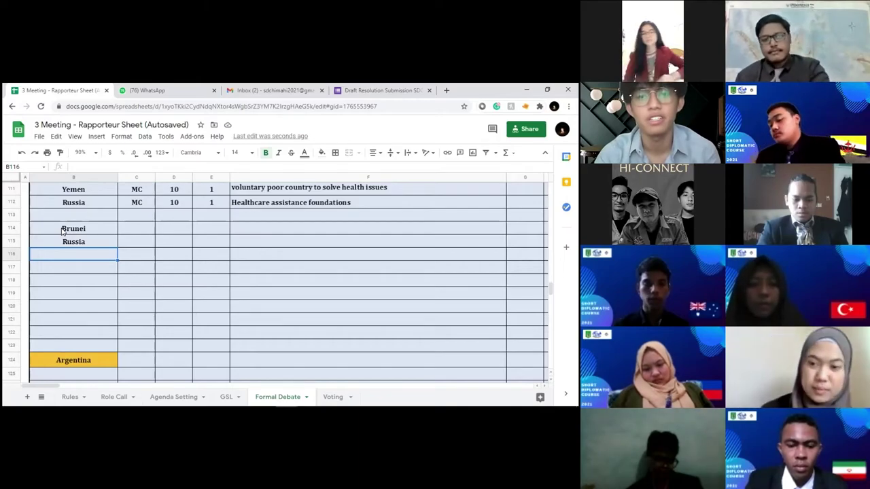
{"action": "type", "text": "Australia"}
{"action": "key", "text": "Return"}
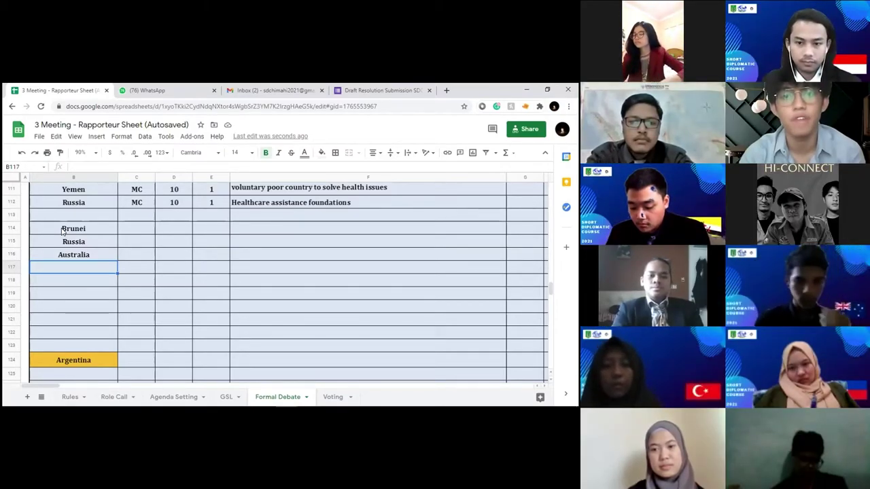
Continue the speakers list in B117:B119 with Indonesia, Mali and Vanuatu
{"action": "type", "text": "Indonesia"}
{"action": "key", "text": "Return"}
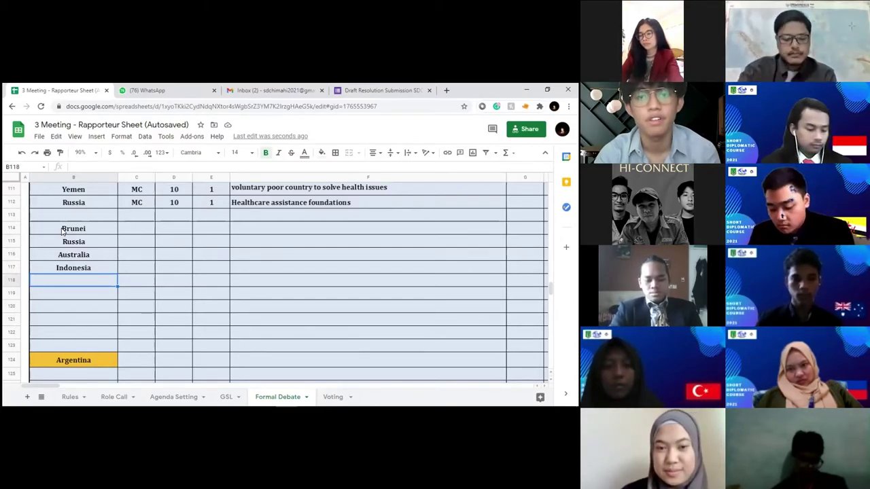
{"action": "type", "text": "Mali"}
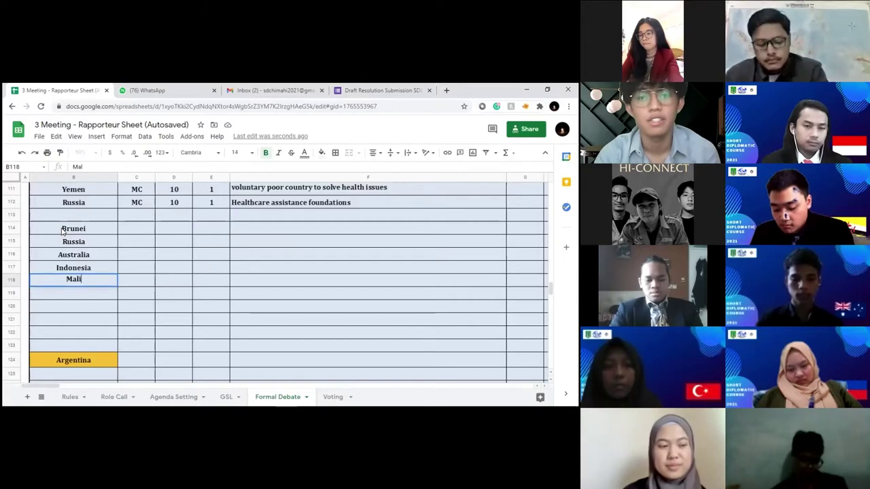
{"action": "key", "text": "Return"}
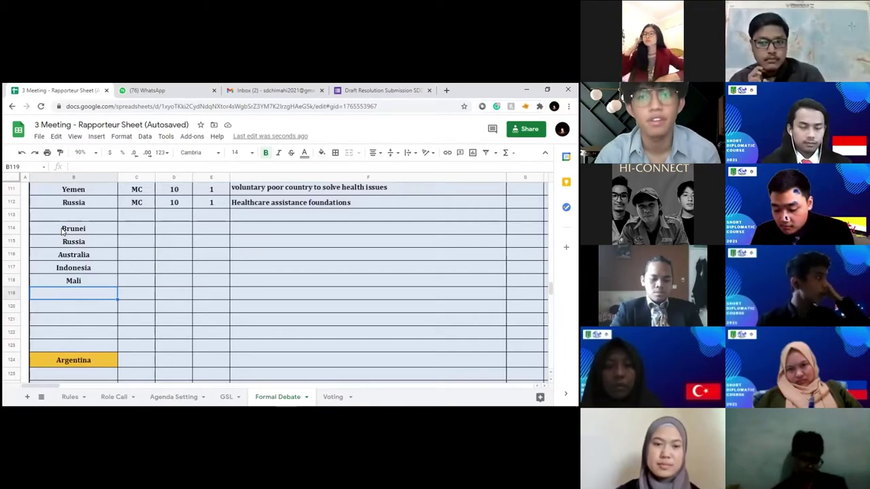
{"action": "type", "text": "V"}
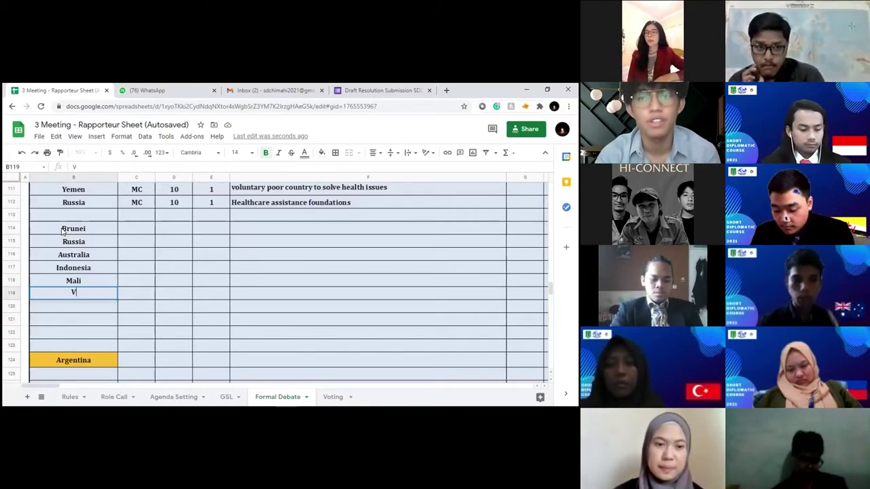
{"action": "type", "text": "anuatu"}
{"action": "key", "text": "Return"}
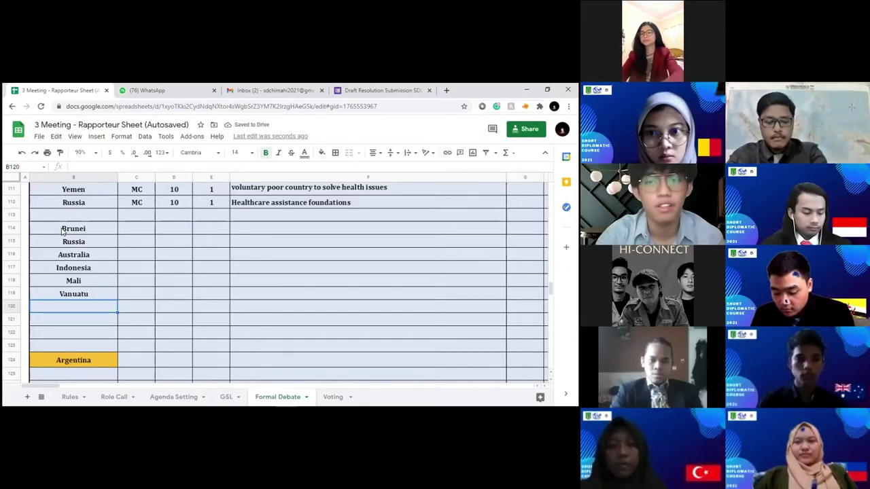
Add Mauritius, Korea and Nigeria to the speakers list in B120:B122
{"action": "type", "text": "Bj"}
{"action": "key", "text": "BackSpace"}
{"action": "key", "text": "BackSpace"}
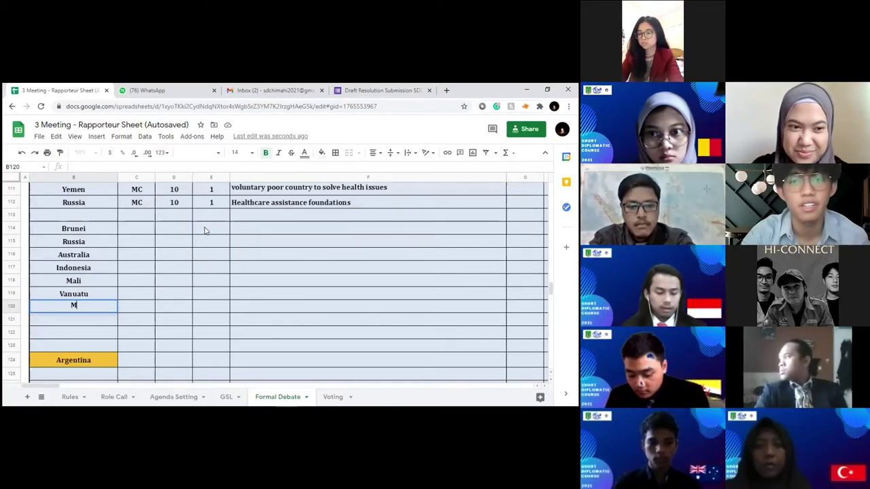
{"action": "type", "text": "auritius"}
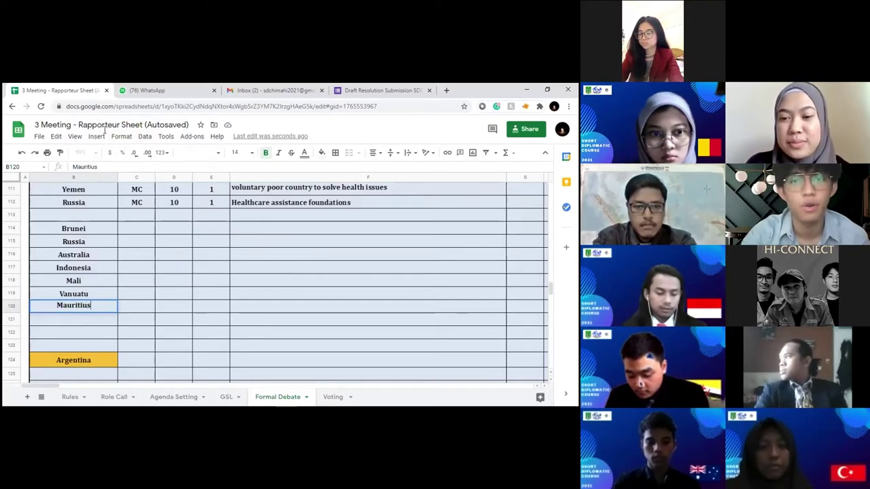
{"action": "key", "text": "Return"}
{"action": "type", "text": "Korea"}
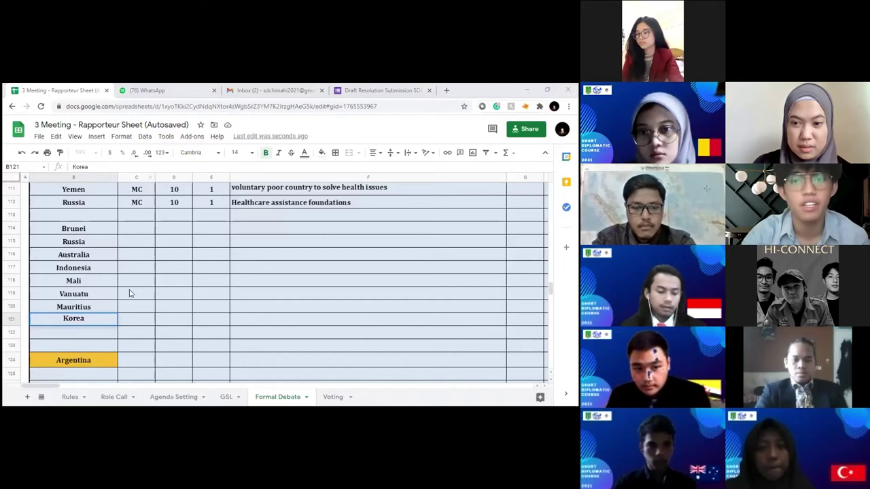
{"action": "left_click", "coordinate": [88, 332]}
{"action": "type", "text": "Nigeria"}
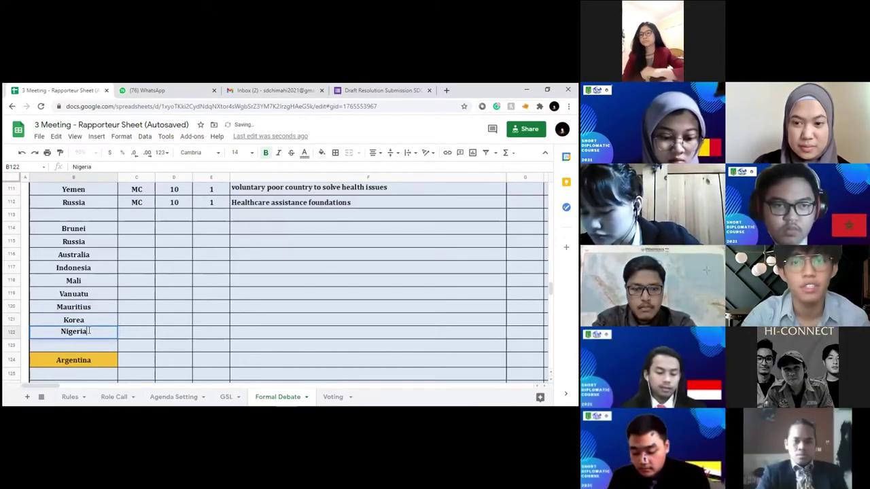
{"action": "key", "text": "Return"}
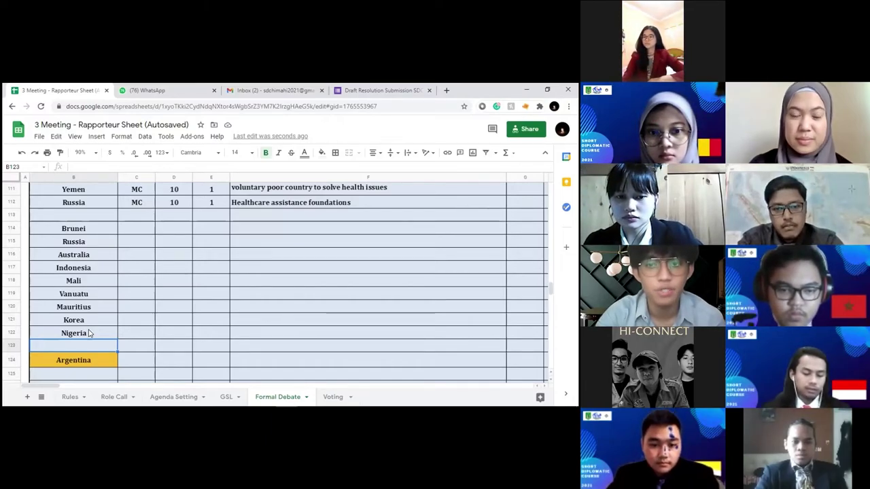
Enter "New Zealand" in B123 as the speaker above Argentina, with the second word capitalized
{"action": "type", "text": "New"}
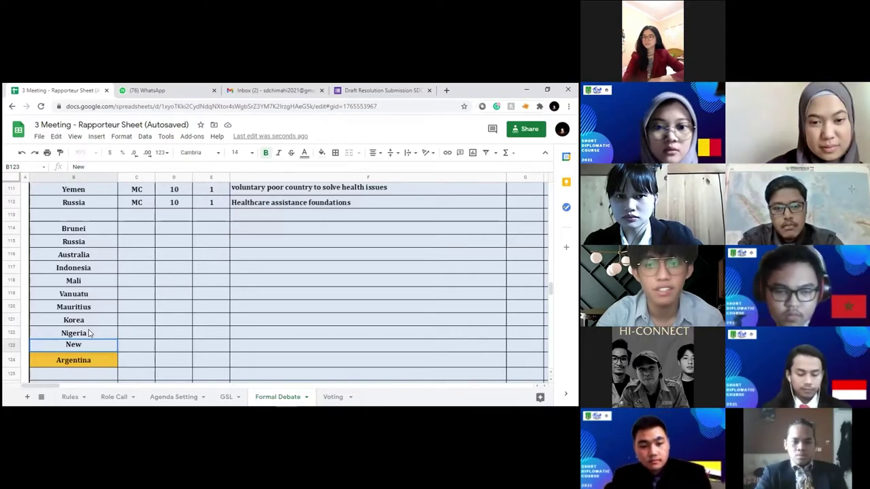
{"action": "type", "text": " zealand"}
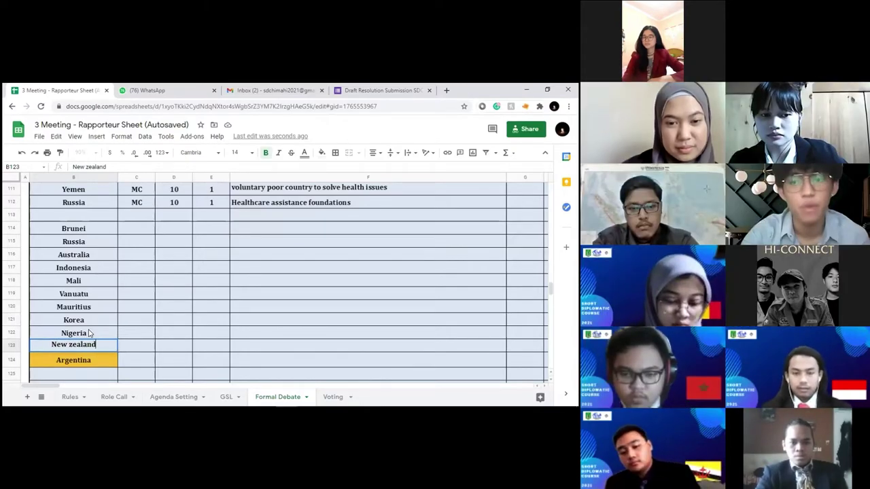
{"action": "left_click", "coordinate": [158, 271]}
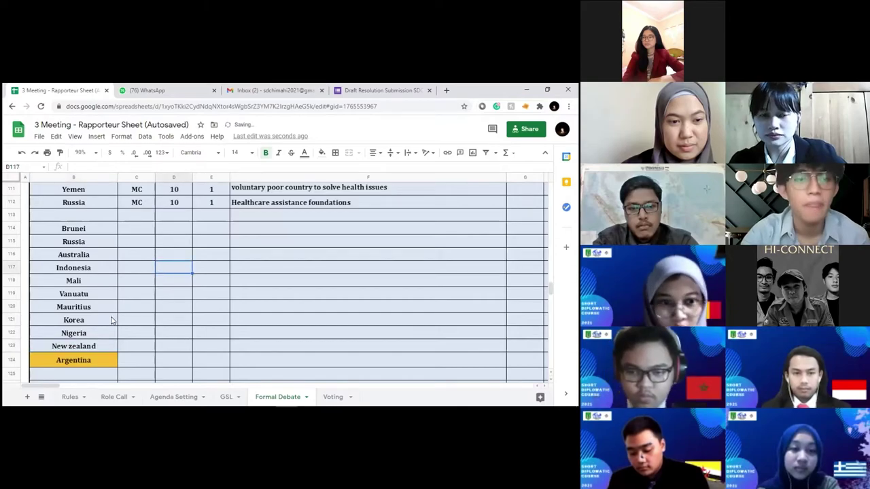
{"action": "double_click", "coordinate": [114, 345]}
{"action": "key", "text": "Delete"}
{"action": "type", "text": "Z"}
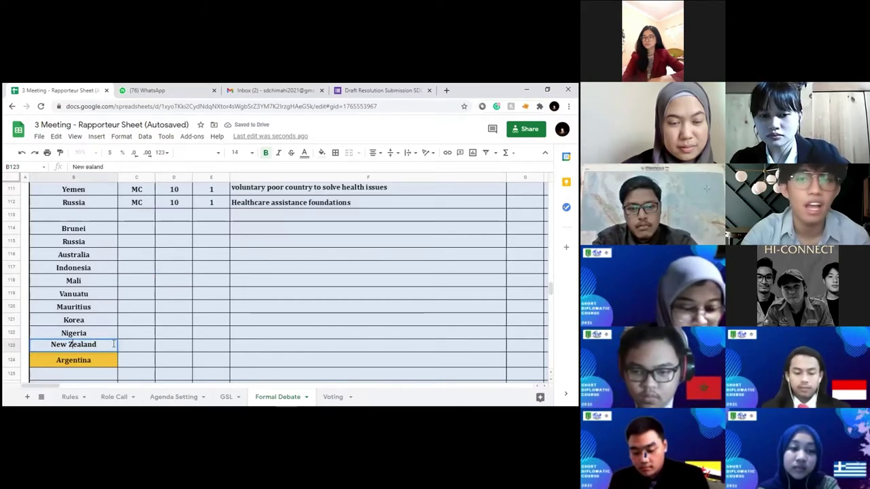
{"action": "left_click", "coordinate": [129, 346]}
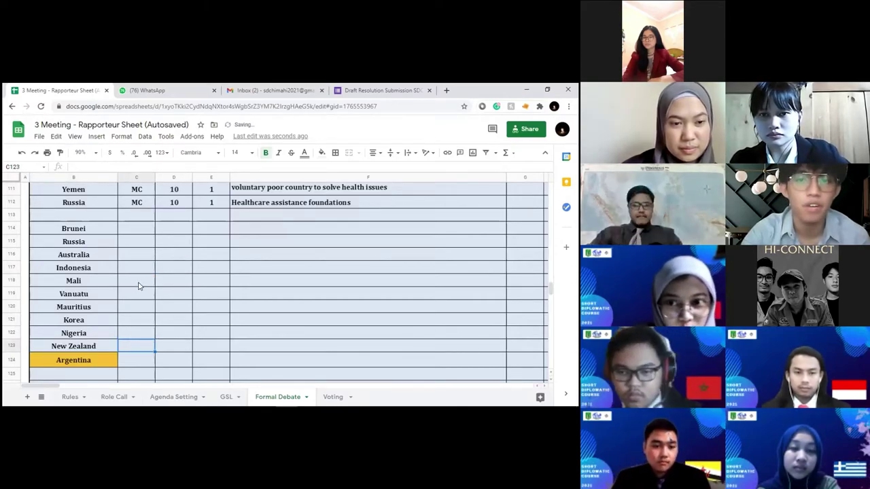
{"action": "left_click", "coordinate": [176, 235]}
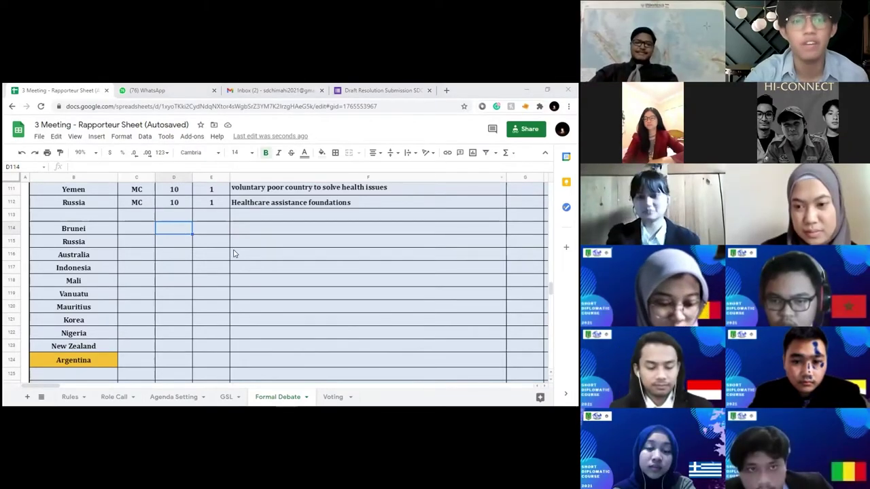
{"action": "left_click", "coordinate": [210, 234]}
{"action": "left_click", "coordinate": [219, 242]}
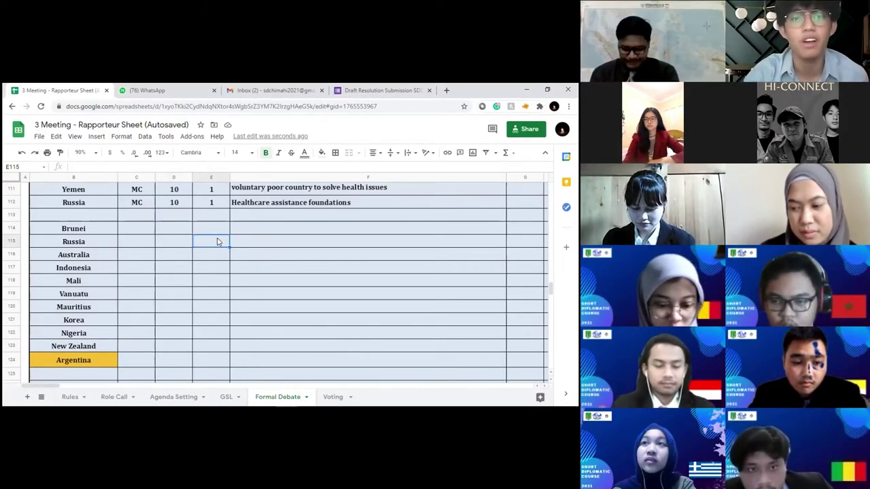
{"action": "left_click", "coordinate": [233, 232]}
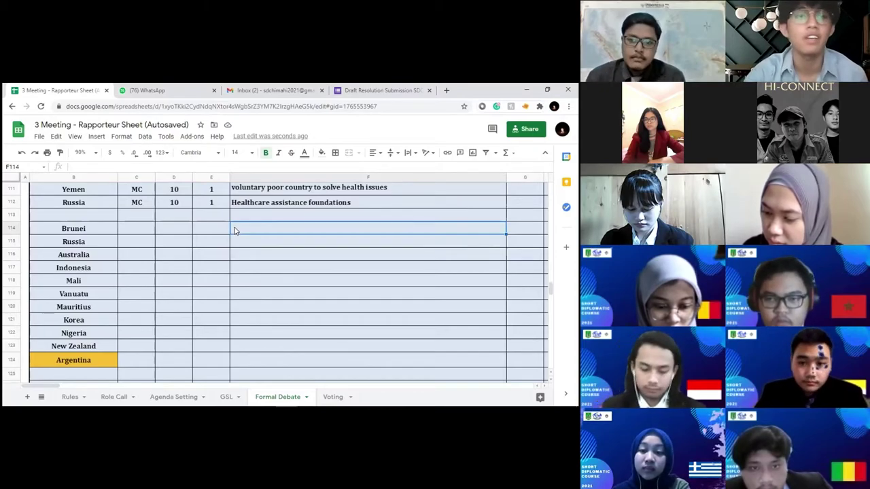
Switch to the Google timer window and start two consecutive one-minute countdowns, resetting the timer in between
{"action": "key", "text": "alt+Tab"}
{"action": "key", "text": "Tab"}
{"action": "key", "text": "Tab"}
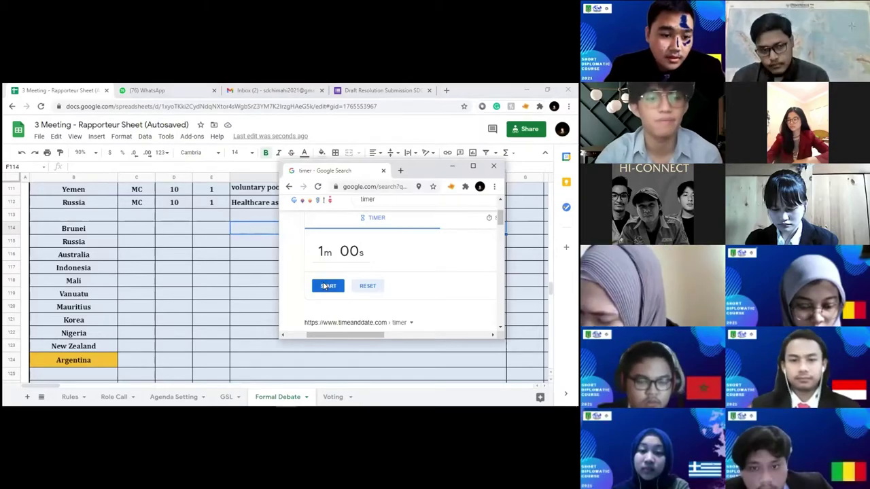
{"action": "left_click", "coordinate": [326, 287]}
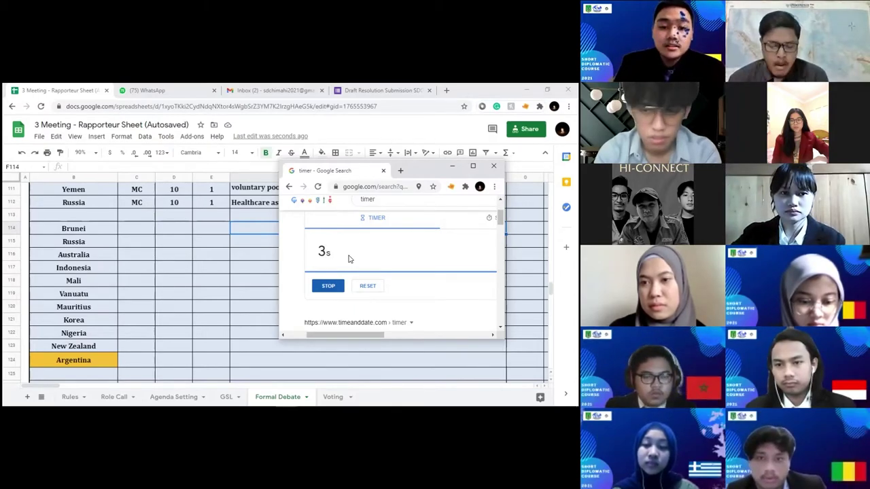
{"action": "left_click", "coordinate": [368, 286]}
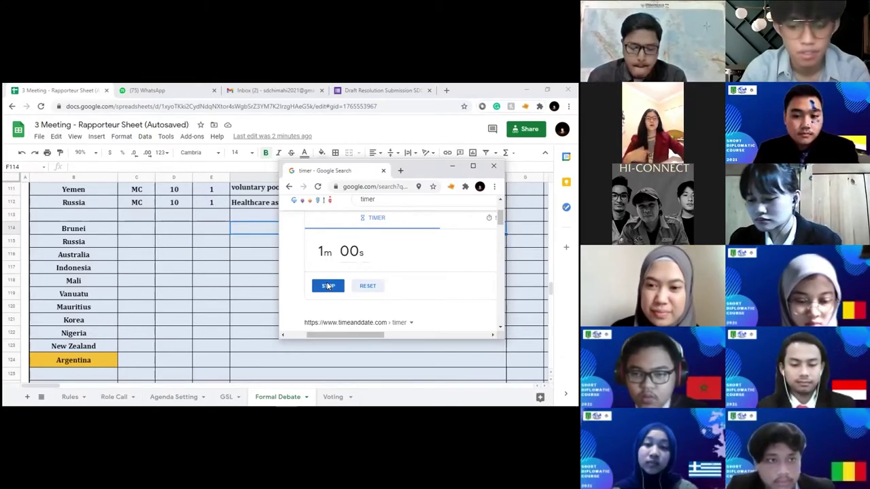
{"action": "left_click", "coordinate": [327, 286]}
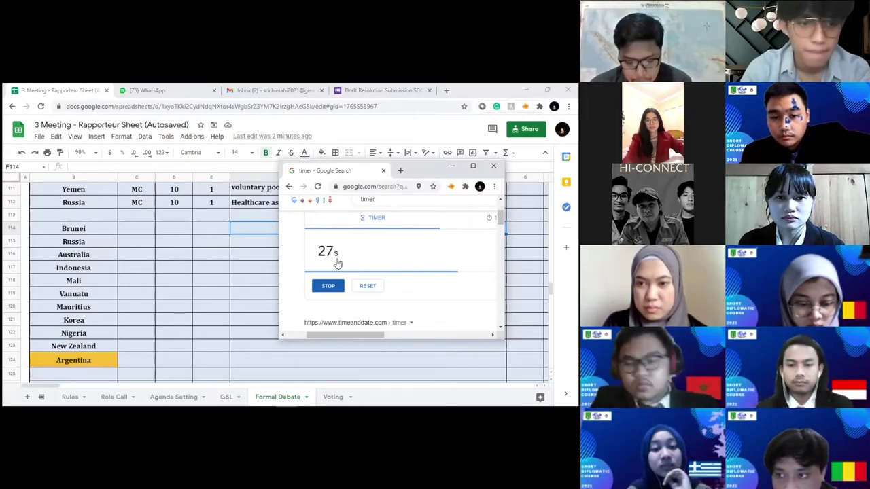
Time one-minute countdowns for Australia, Indonesia and Mali, resetting the timer before each speech
{"action": "left_click", "coordinate": [369, 288]}
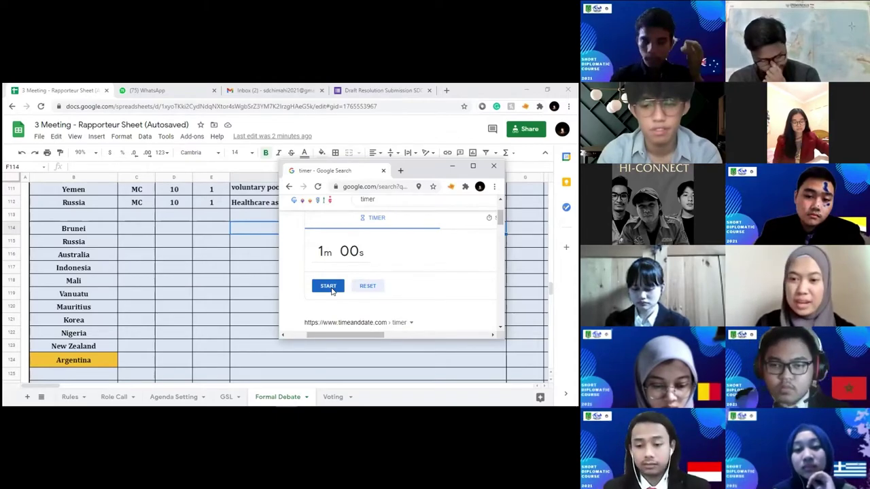
{"action": "left_click", "coordinate": [330, 289]}
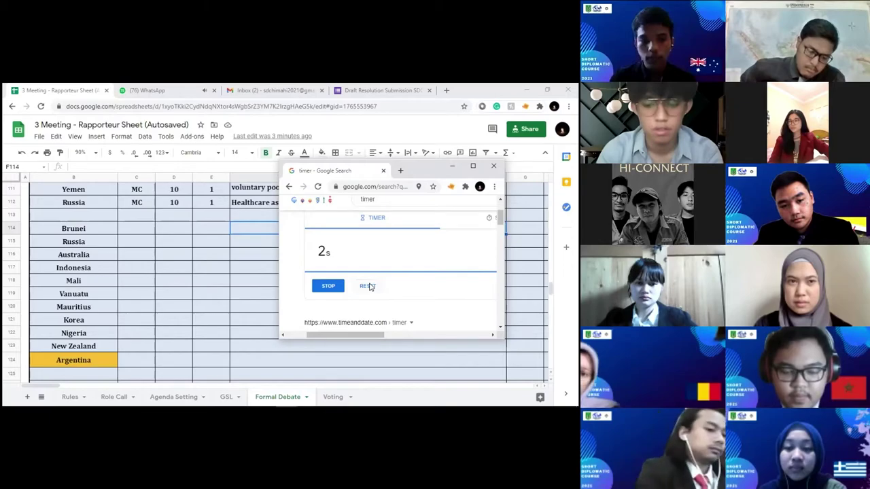
{"action": "left_click", "coordinate": [367, 286]}
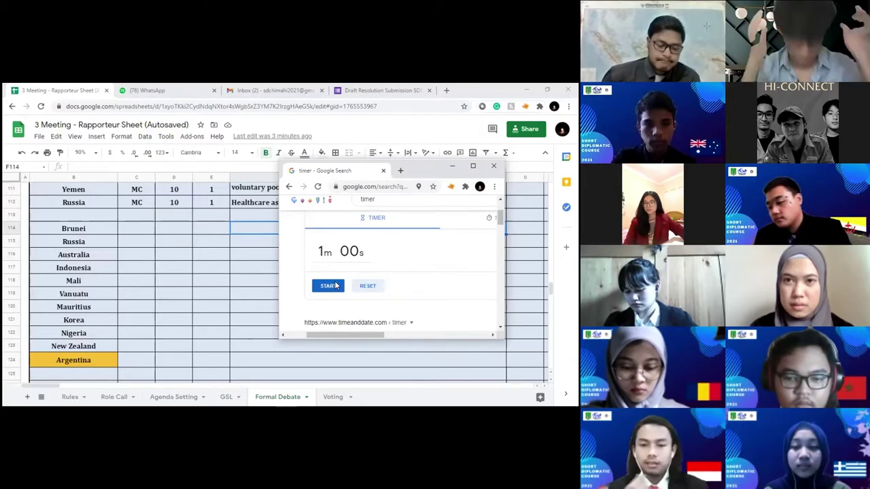
{"action": "left_click", "coordinate": [335, 285]}
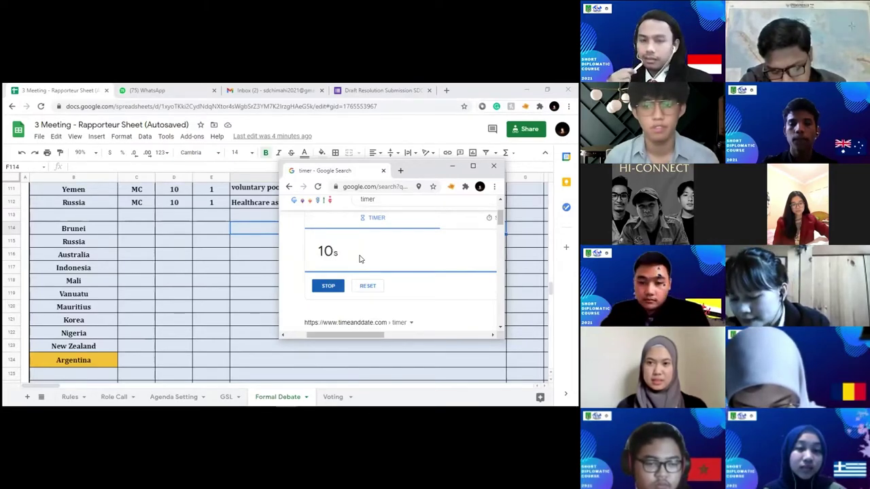
{"action": "left_click", "coordinate": [368, 286]}
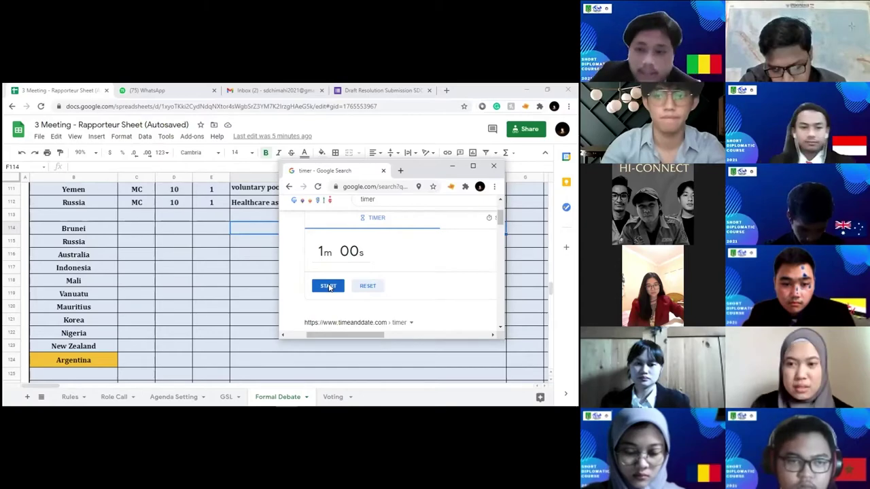
{"action": "left_click", "coordinate": [329, 287]}
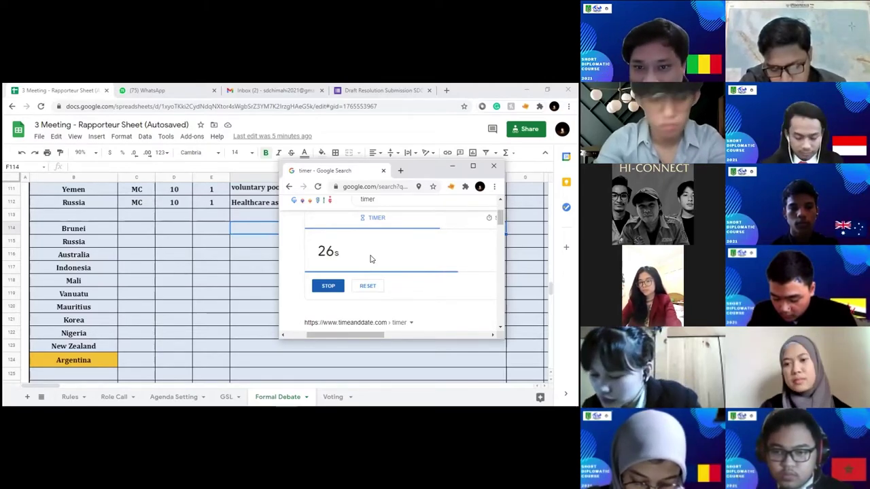
Reset and restart the one-minute timer for each of the following speakers: Vanuatu, Mauritius and Korea
{"action": "left_click", "coordinate": [367, 286]}
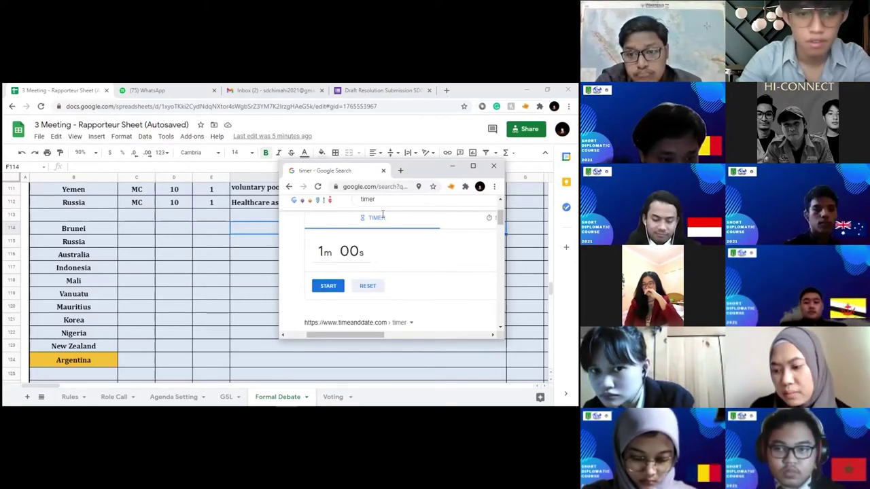
{"action": "left_click", "coordinate": [332, 288]}
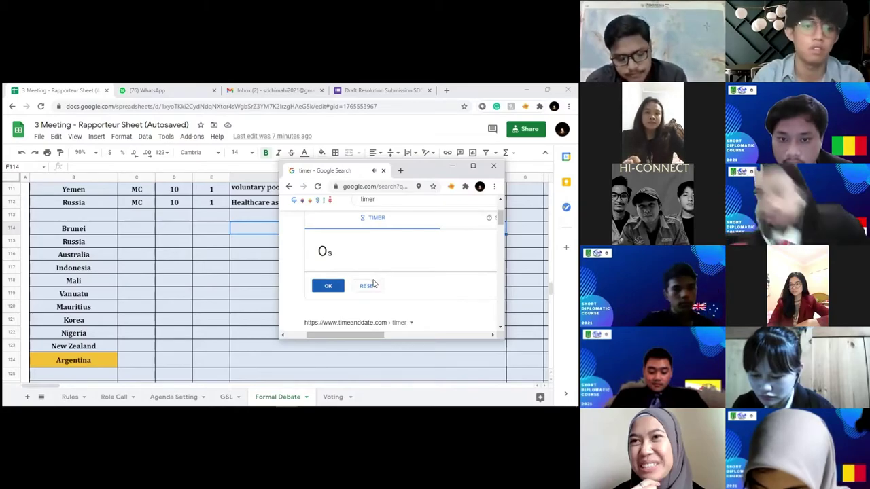
{"action": "left_click", "coordinate": [368, 286]}
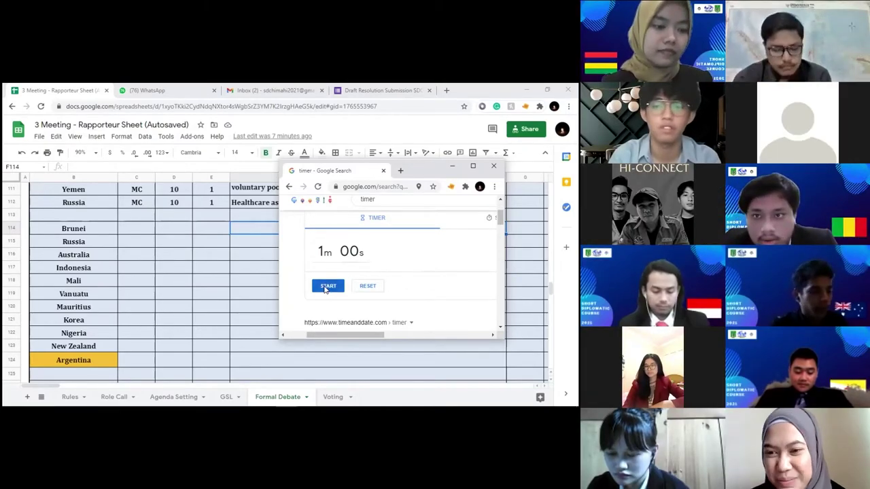
{"action": "left_click", "coordinate": [327, 286]}
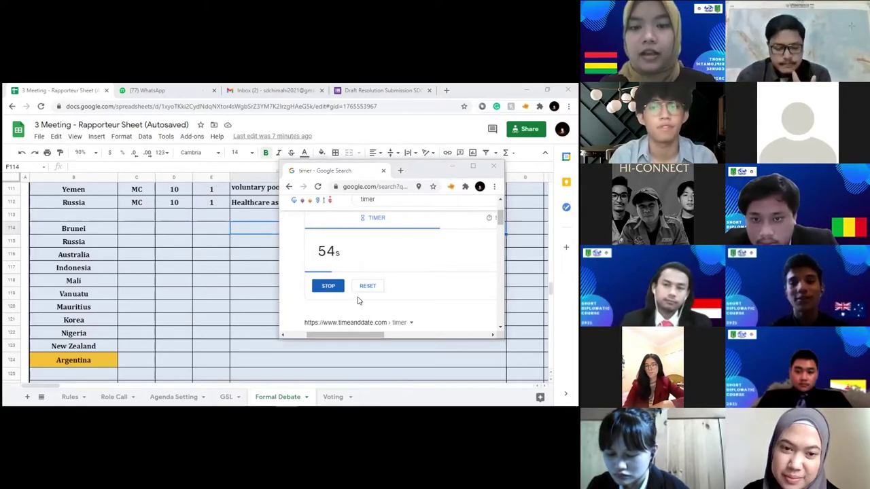
{"action": "key", "text": "alt+Tab"}
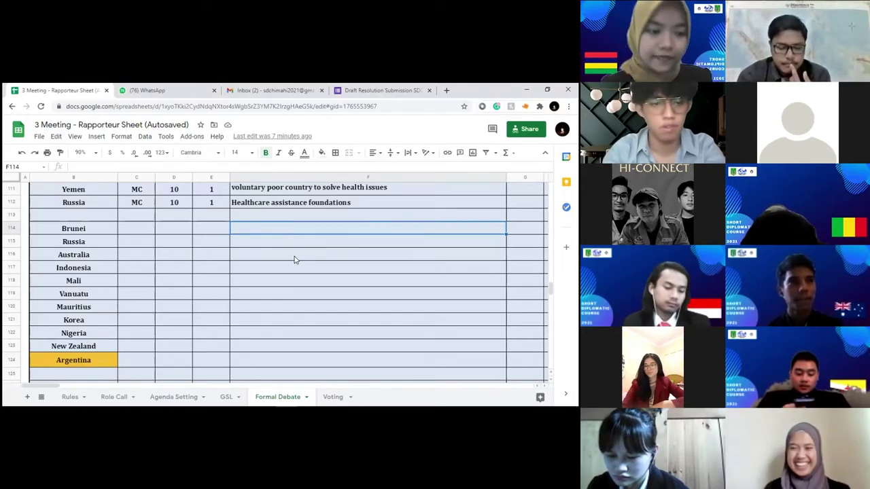
{"action": "key", "text": "alt+Tab"}
{"action": "left_click", "coordinate": [364, 285]}
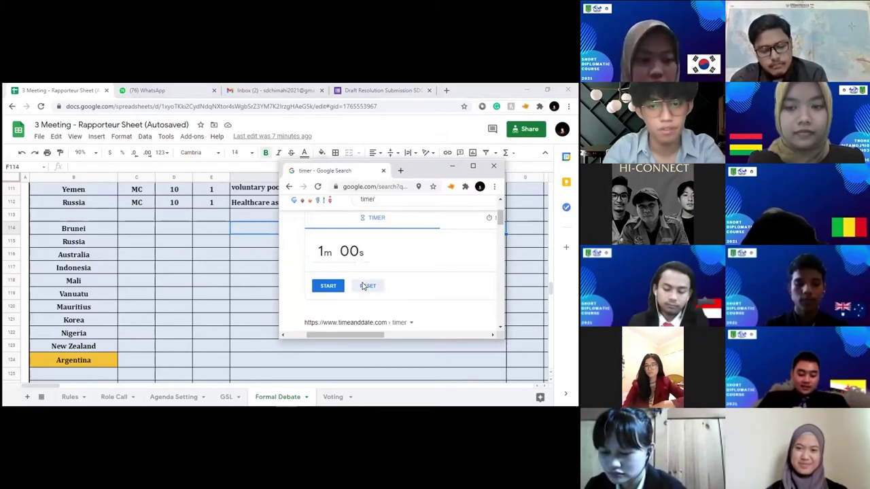
{"action": "left_click", "coordinate": [328, 287]}
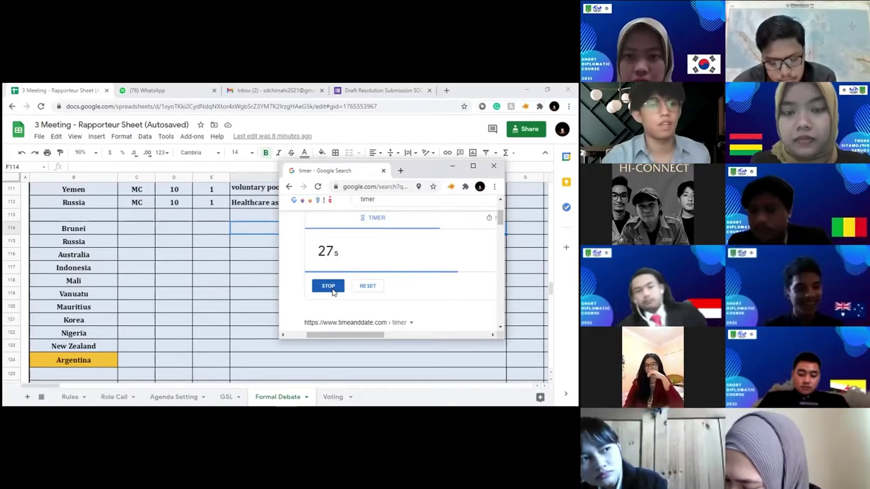
Stop Korea's countdown, then run fresh one-minute countdowns for Nigeria, New Zealand and Argentina
{"action": "left_click", "coordinate": [329, 287]}
{"action": "left_click", "coordinate": [365, 287]}
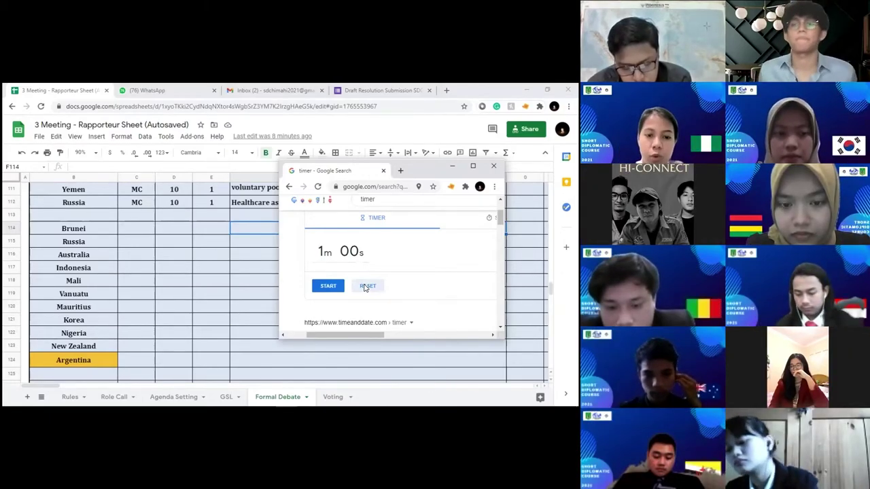
{"action": "left_click", "coordinate": [331, 288]}
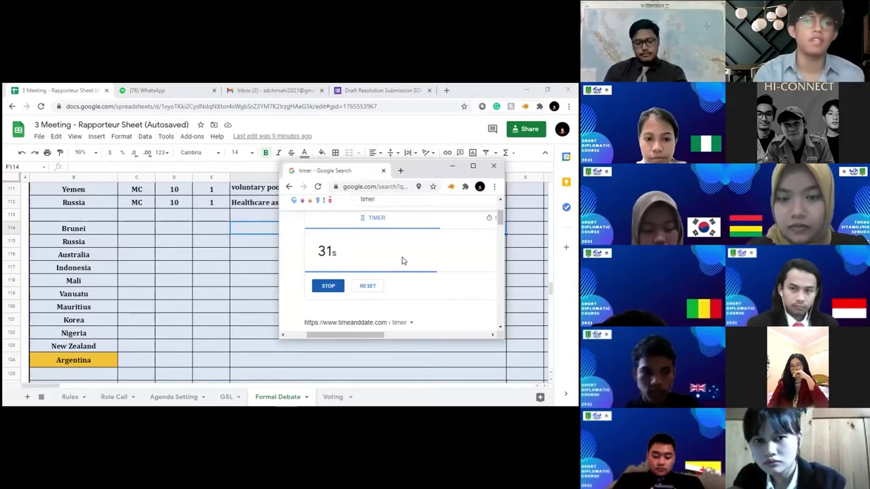
{"action": "left_click", "coordinate": [370, 286]}
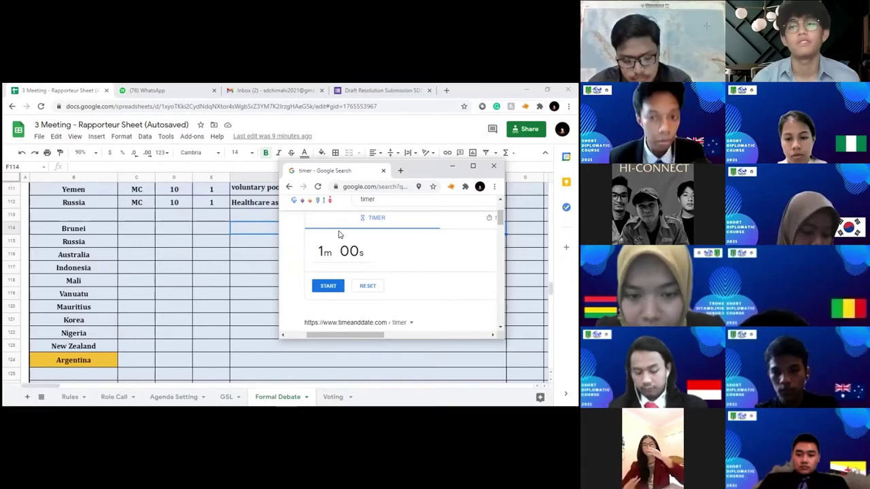
{"action": "left_click", "coordinate": [322, 284]}
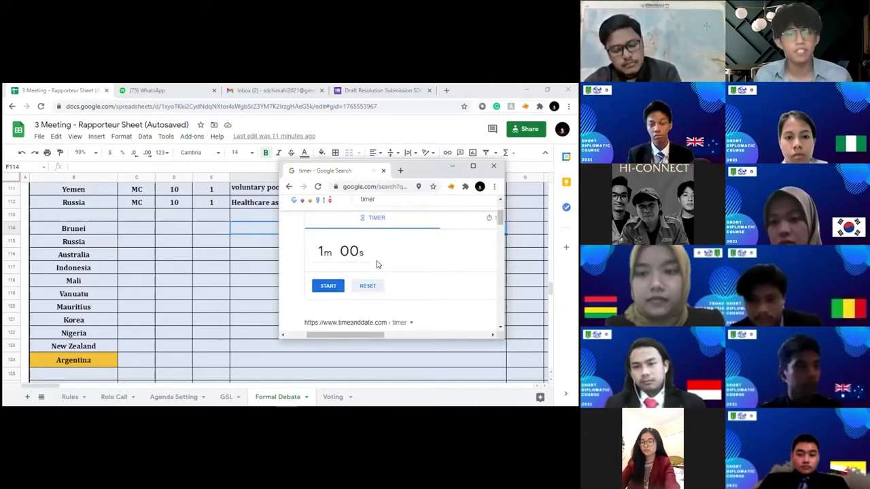
{"action": "left_click", "coordinate": [326, 286]}
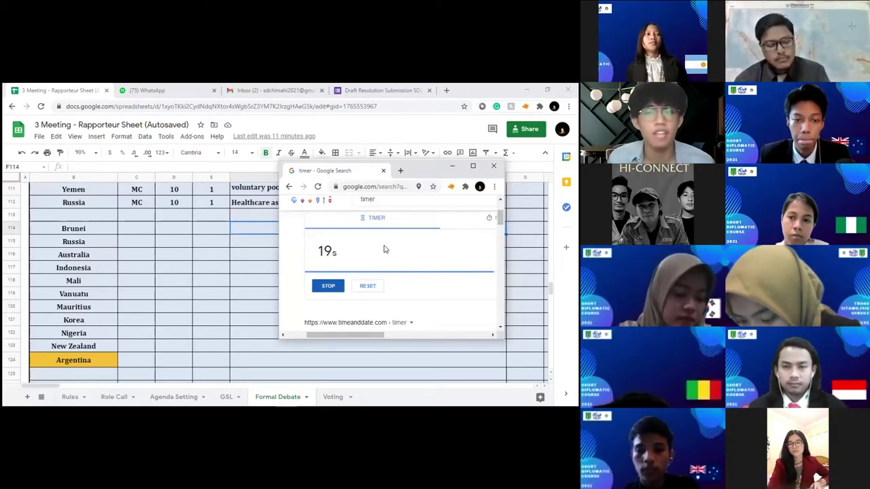
Reset the timer to one minute and minimize its window to return to the rapporteur sheet
{"action": "left_click", "coordinate": [368, 286]}
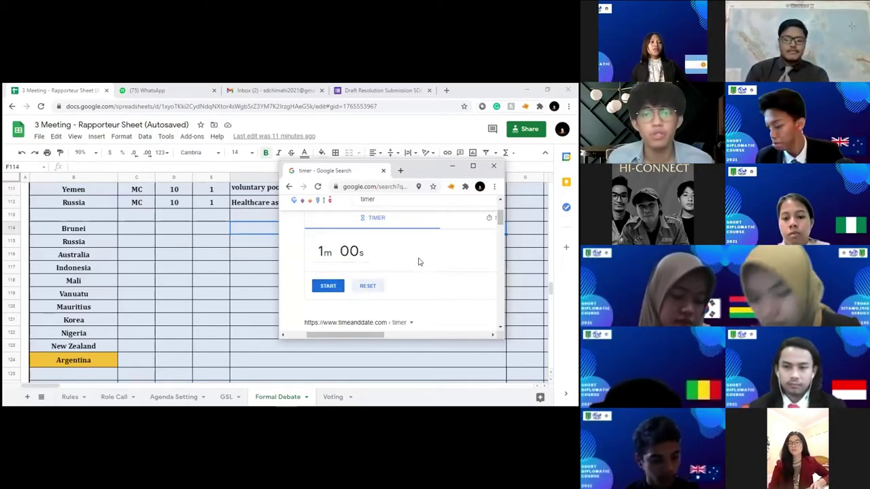
{"action": "left_click_drag", "start_coordinate": [408, 176], "coordinate": [338, 181]}
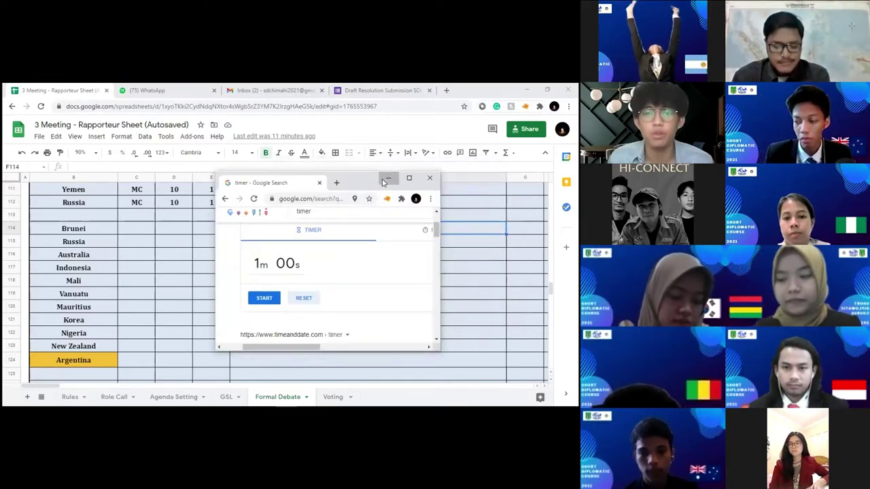
{"action": "left_click", "coordinate": [382, 178]}
Record Nigeria's motion in row 126, with "Suspend the meeting" in F126 and "Nigeria" in B126
{"action": "scroll", "coordinate": [266, 265], "scroll_direction": "down", "scroll_amount": 2}
{"action": "scroll", "coordinate": [267, 265], "scroll_direction": "down", "scroll_amount": 1}
{"action": "left_click", "coordinate": [113, 273]}
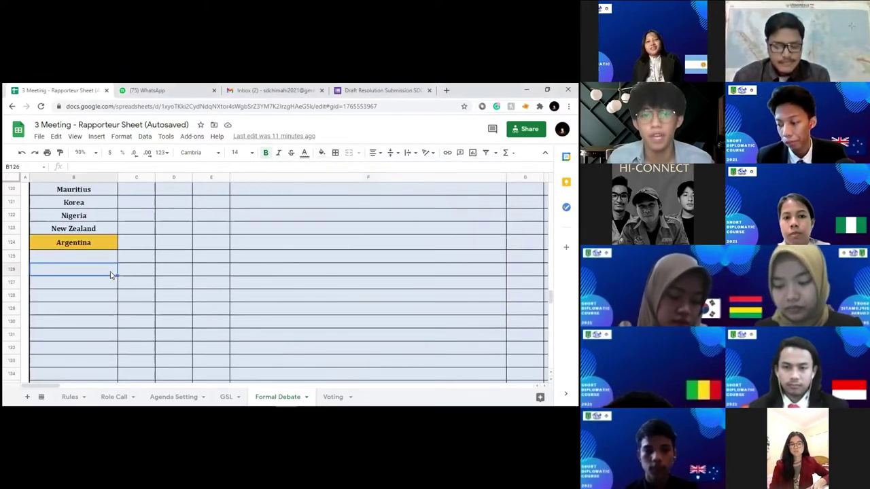
{"action": "double_click", "coordinate": [111, 270]}
{"action": "double_click", "coordinate": [255, 268]}
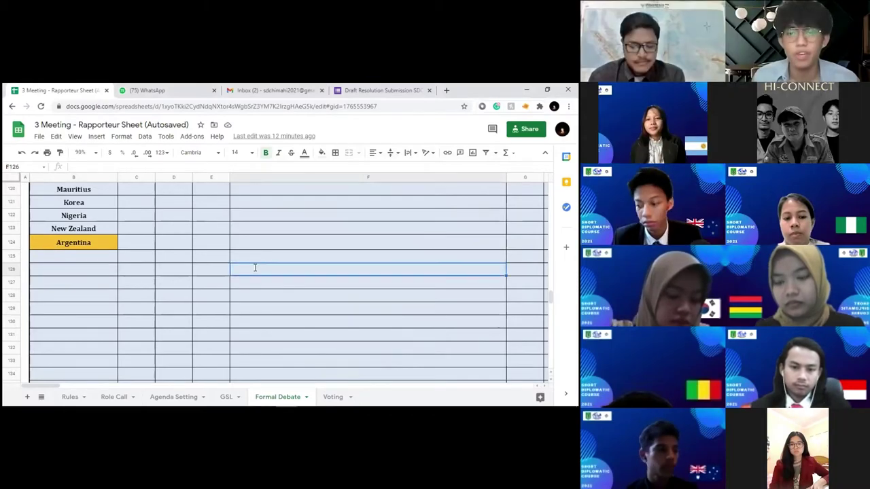
{"action": "type", "text": "Sus"}
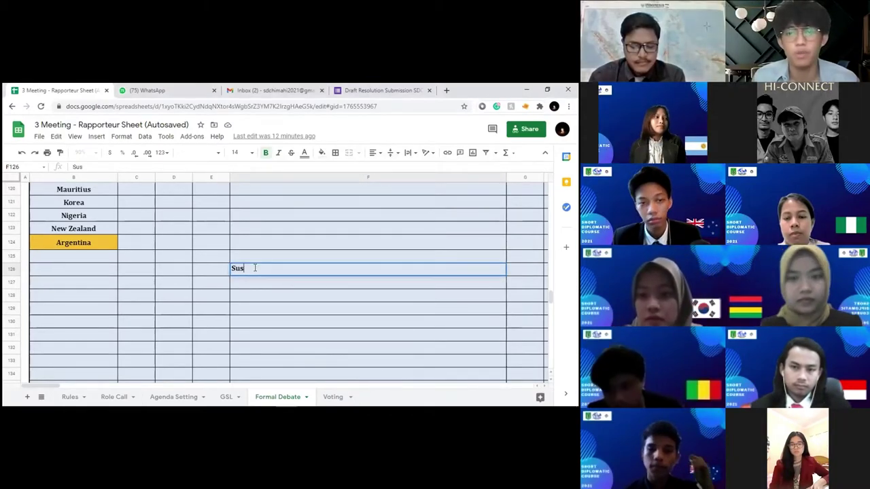
{"action": "type", "text": "pend the me"}
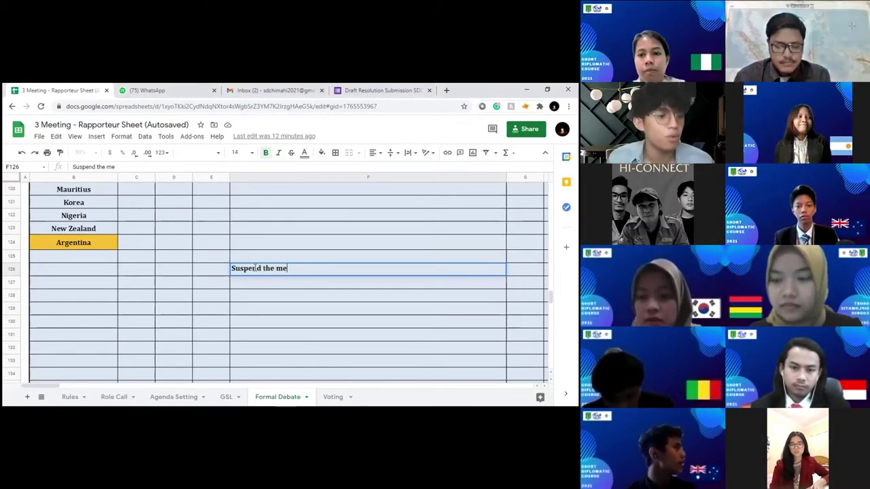
{"action": "type", "text": "eting"}
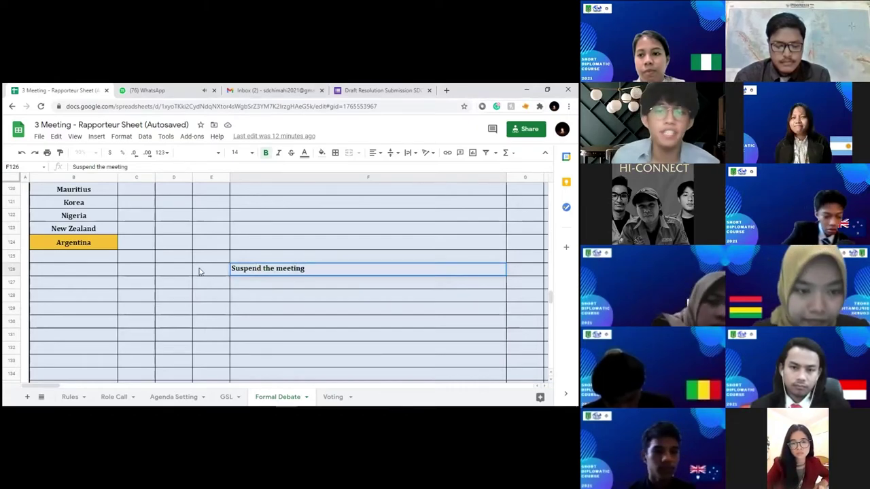
{"action": "left_click", "coordinate": [91, 269]}
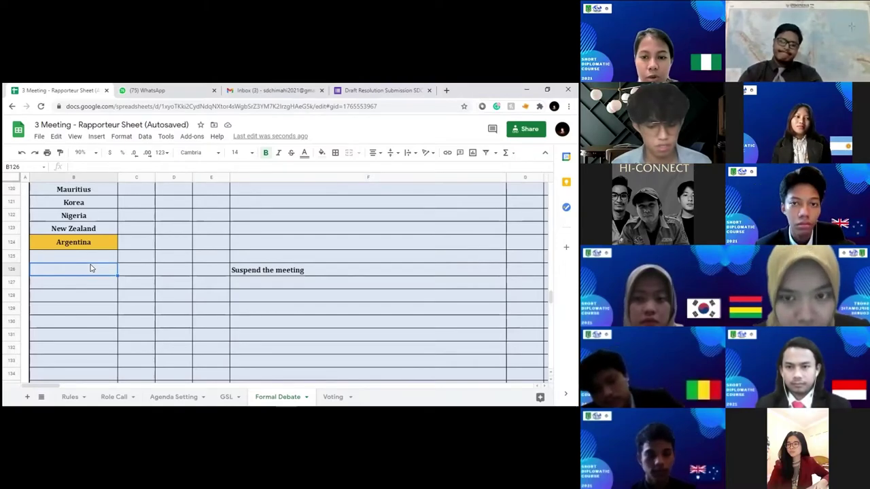
{"action": "type", "text": "Nigeria"}
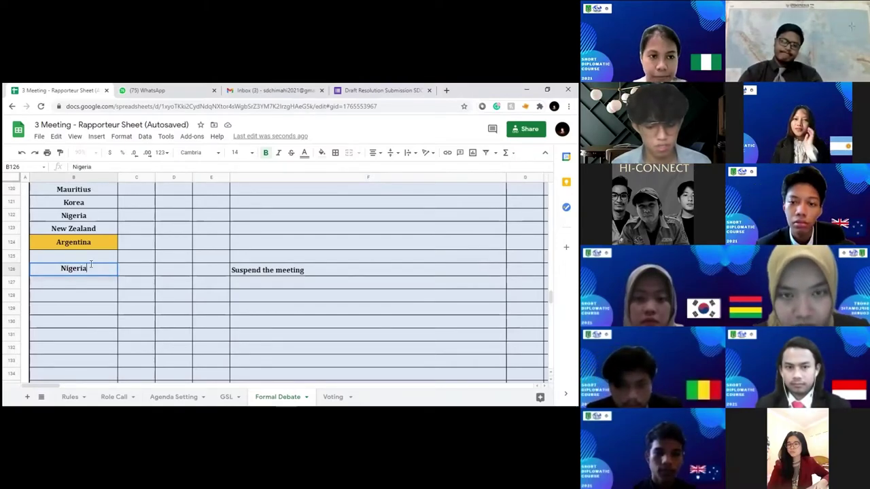
{"action": "key", "text": "Tab"}
Fill Nigeria's motion row, B126:F126, with light red
{"action": "key", "text": "ctrl+Right"}
{"action": "left_click", "coordinate": [83, 270], "text": "shift"}
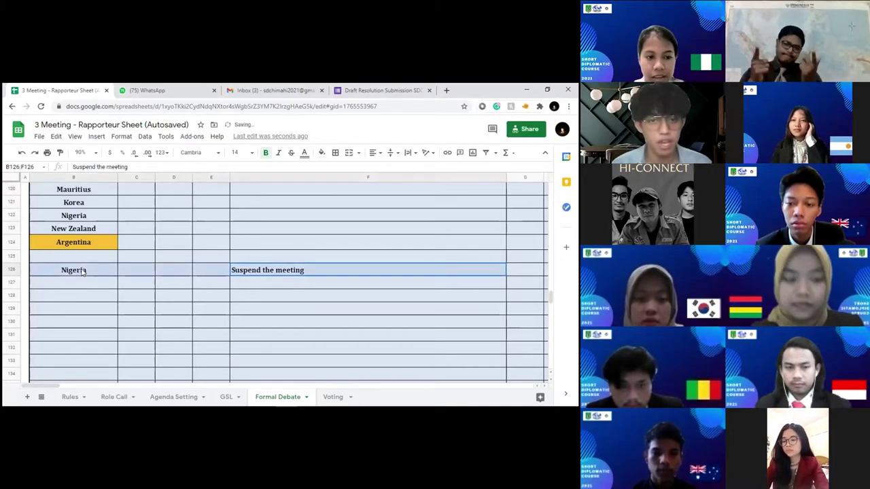
{"action": "left_click", "coordinate": [321, 153]}
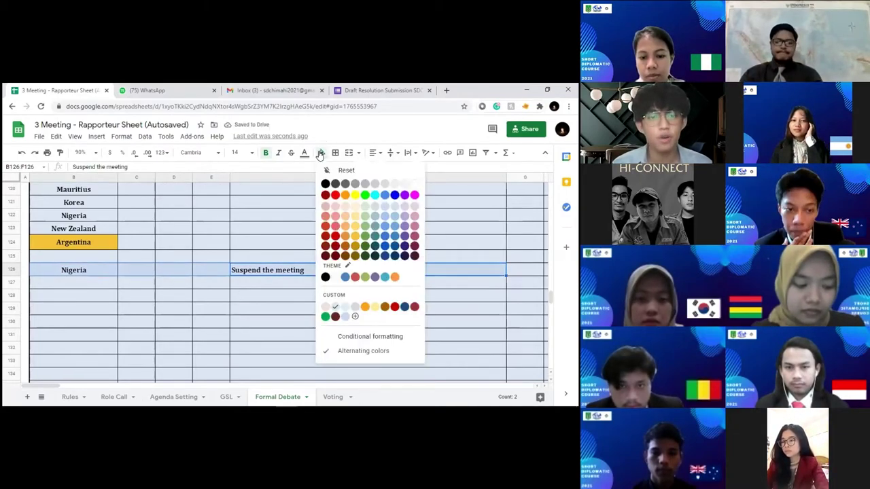
{"action": "left_click", "coordinate": [335, 226]}
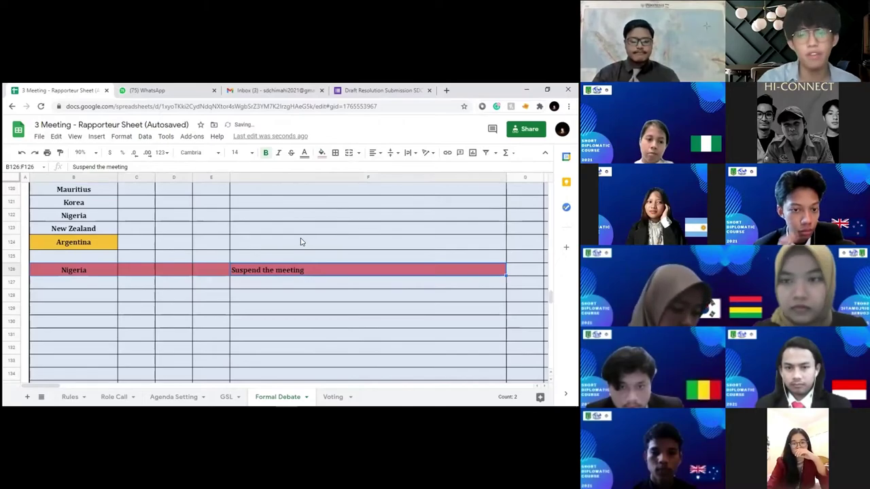
{"action": "left_click", "coordinate": [301, 242]}
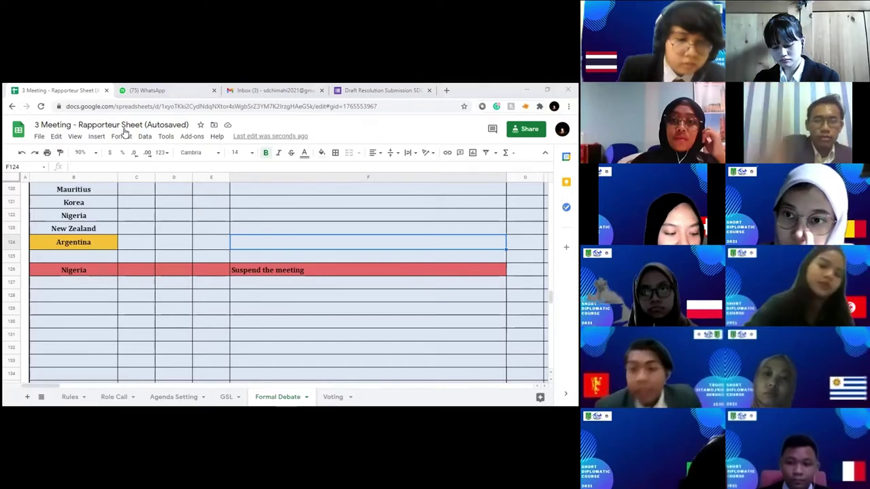
Enter 49 in G126 beside Nigeria's motion to suspend the meeting
{"action": "left_click", "coordinate": [523, 270]}
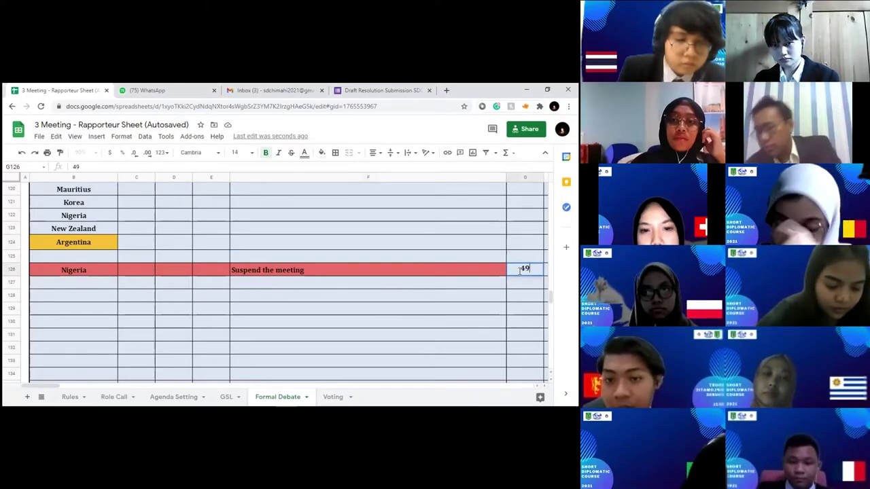
{"action": "left_click", "coordinate": [496, 284]}
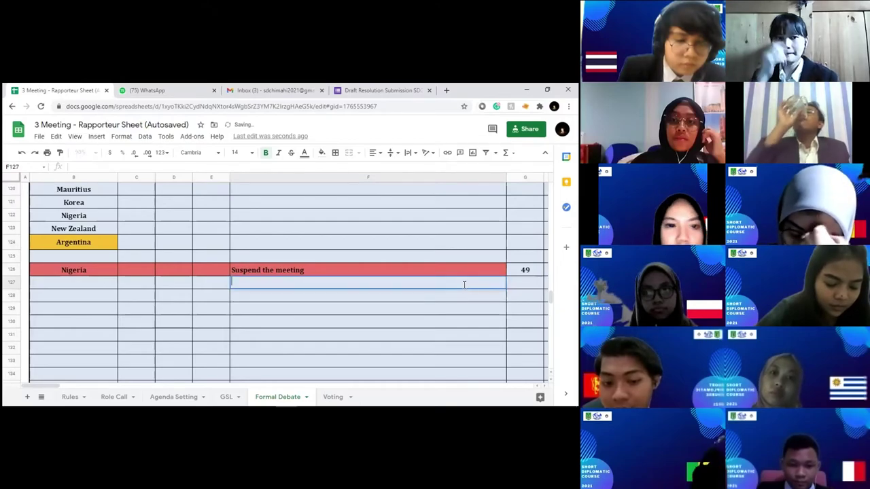